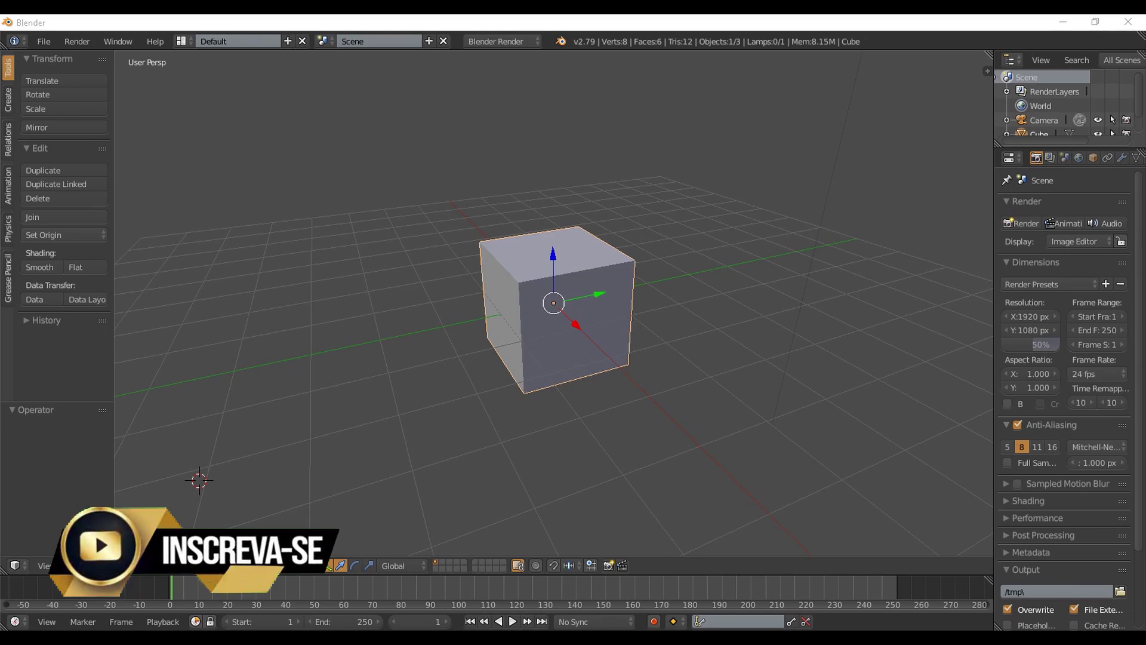
Delete the default cube from the scene.
scroll(554, 304, "up", 2)
middle_click_drag(553, 303, 653, 291)
scroll(553, 303, "up", 1)
middle_click_drag(554, 358, 519, 406)
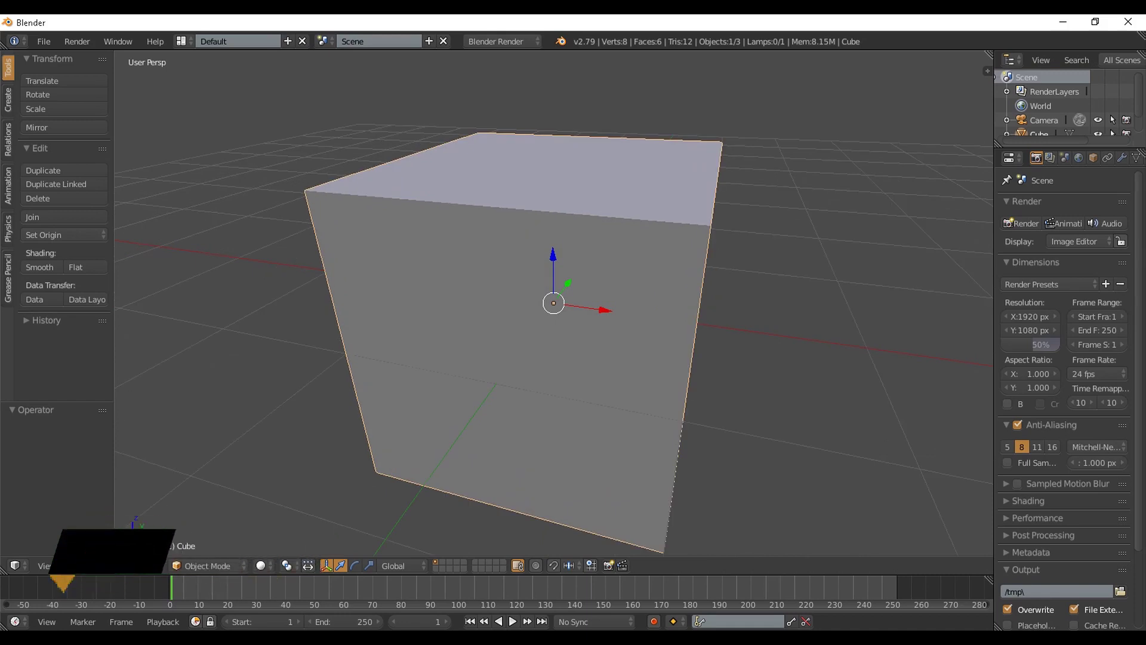
middle_click_drag(554, 358, 506, 385)
scroll(552, 299, "down", 4)
middle_click_drag(552, 299, 571, 296)
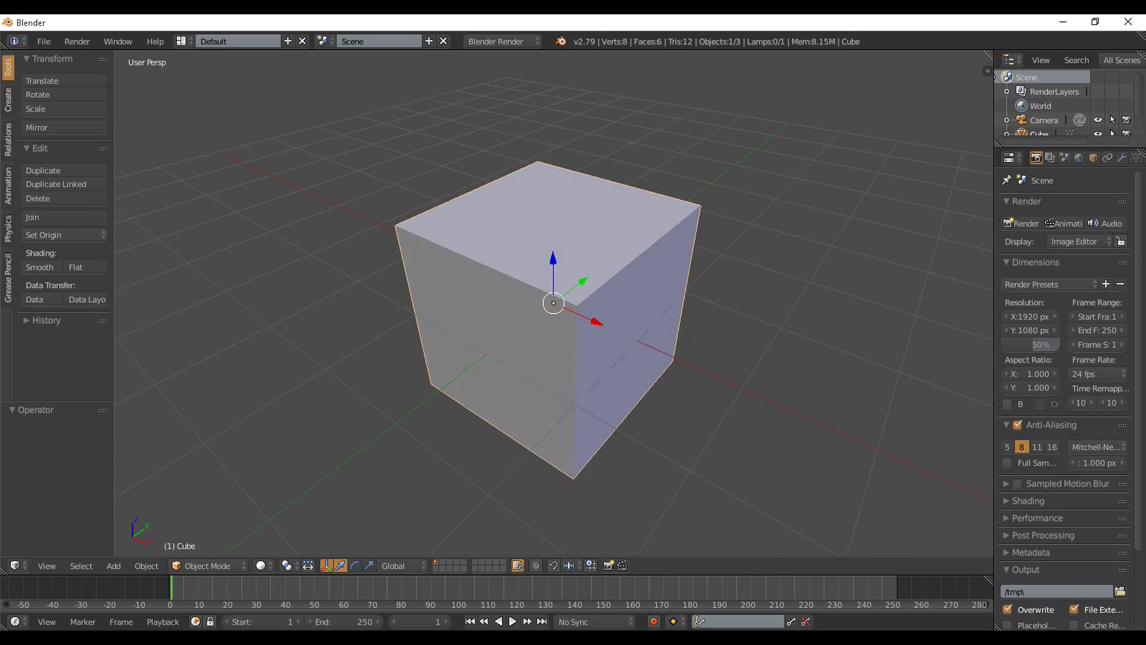
scroll(570, 296, "up", 4)
key("x")
left_click(521, 356)
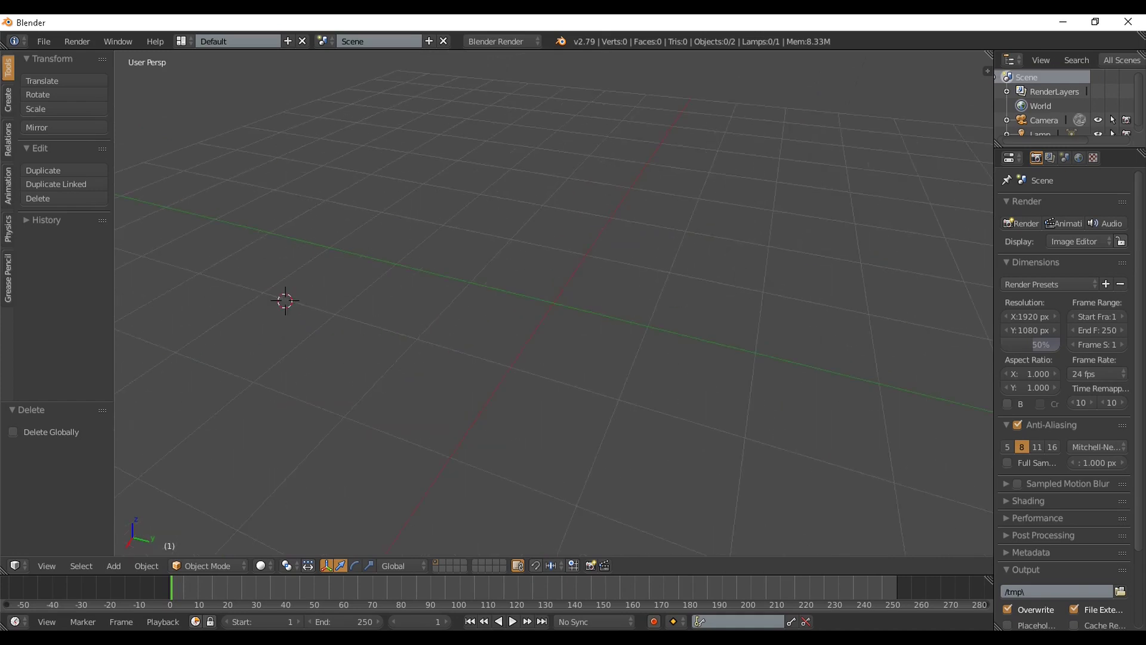
Switch to the camera view and add a cylinder mesh with 16 vertices at the scene origin.
key("KP_0")
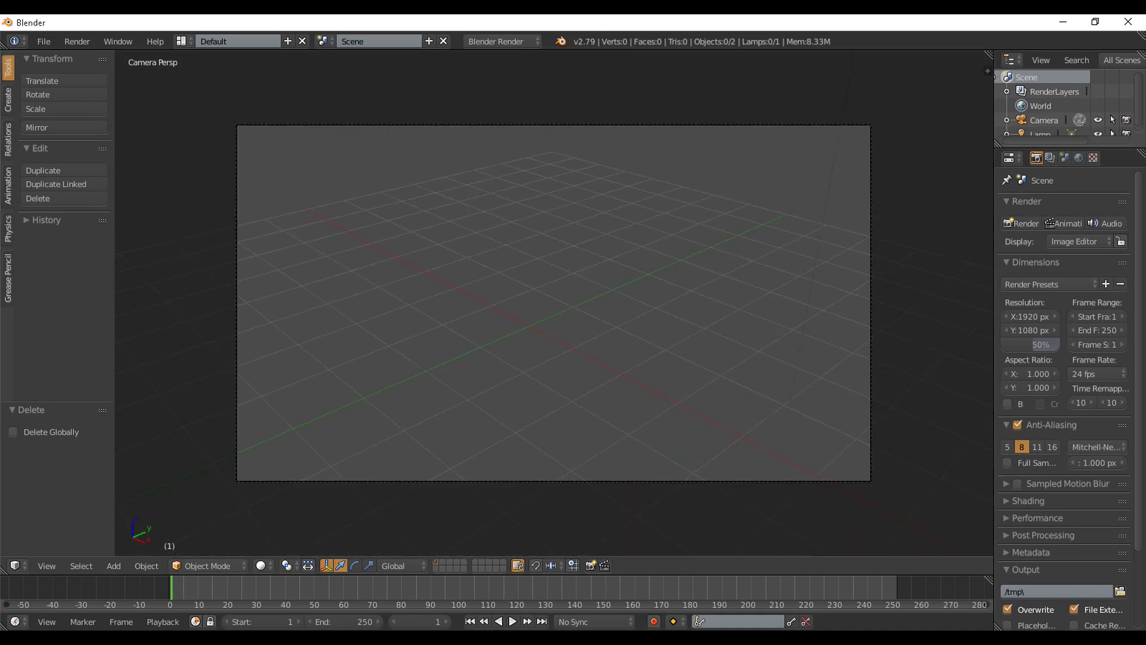
scroll(554, 303, "up", 1)
scroll(554, 302, "up", 2)
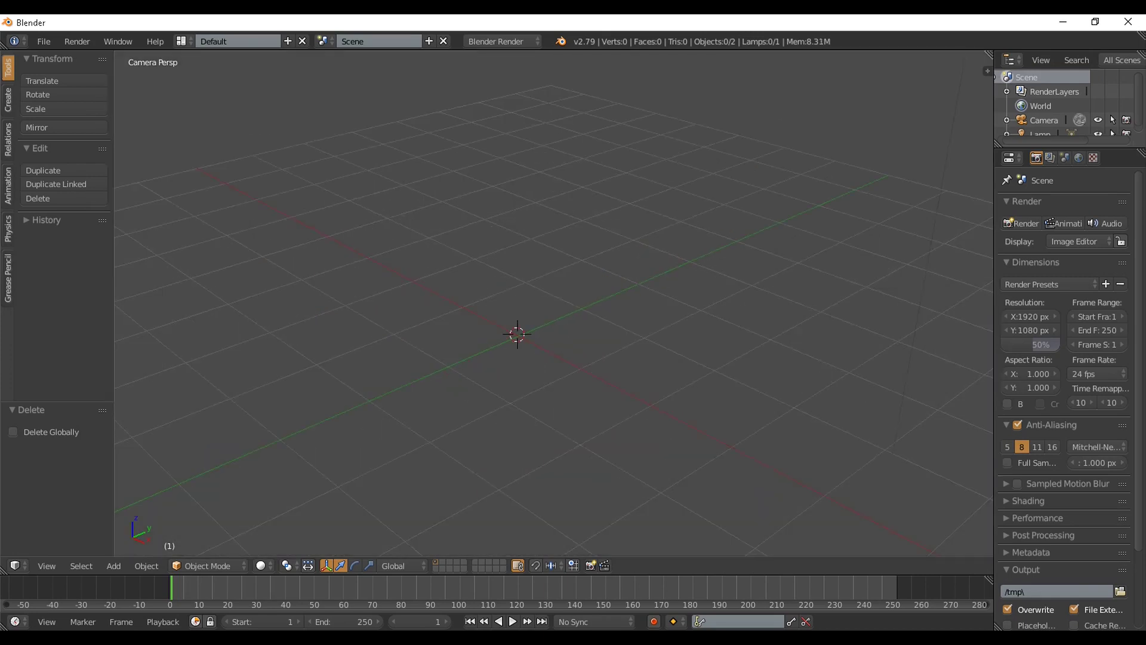
key("shift+a")
mouse_move(492, 338)
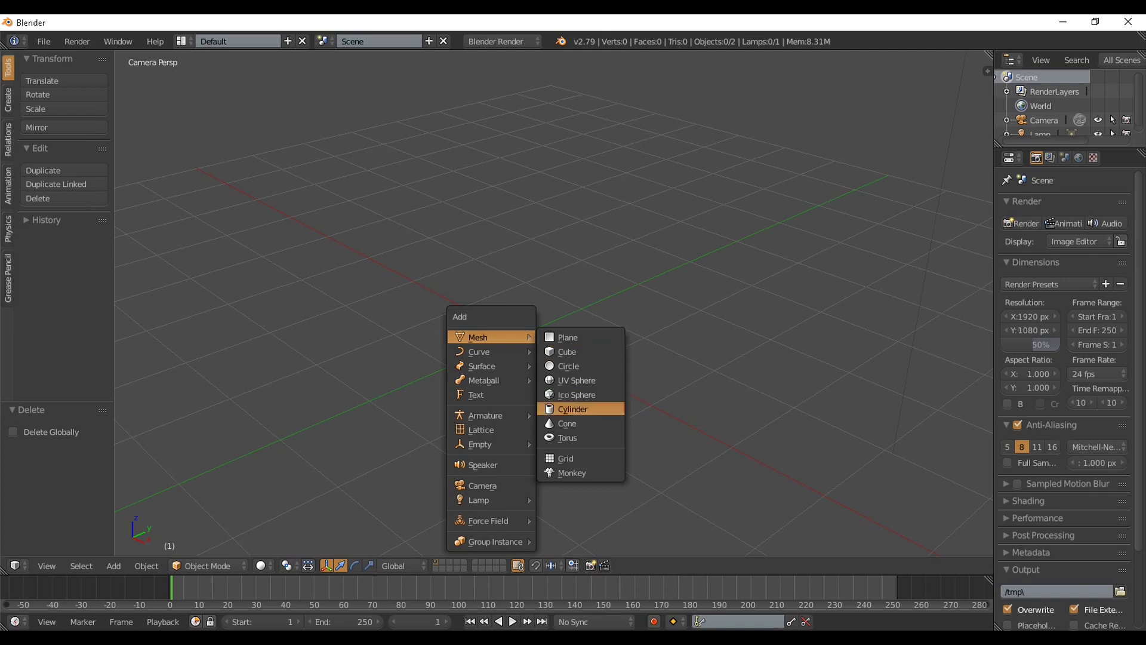
left_click(572, 409)
scroll(554, 303, "down", 2)
scroll(554, 303, "up", 2)
scroll(554, 303, "down", 7)
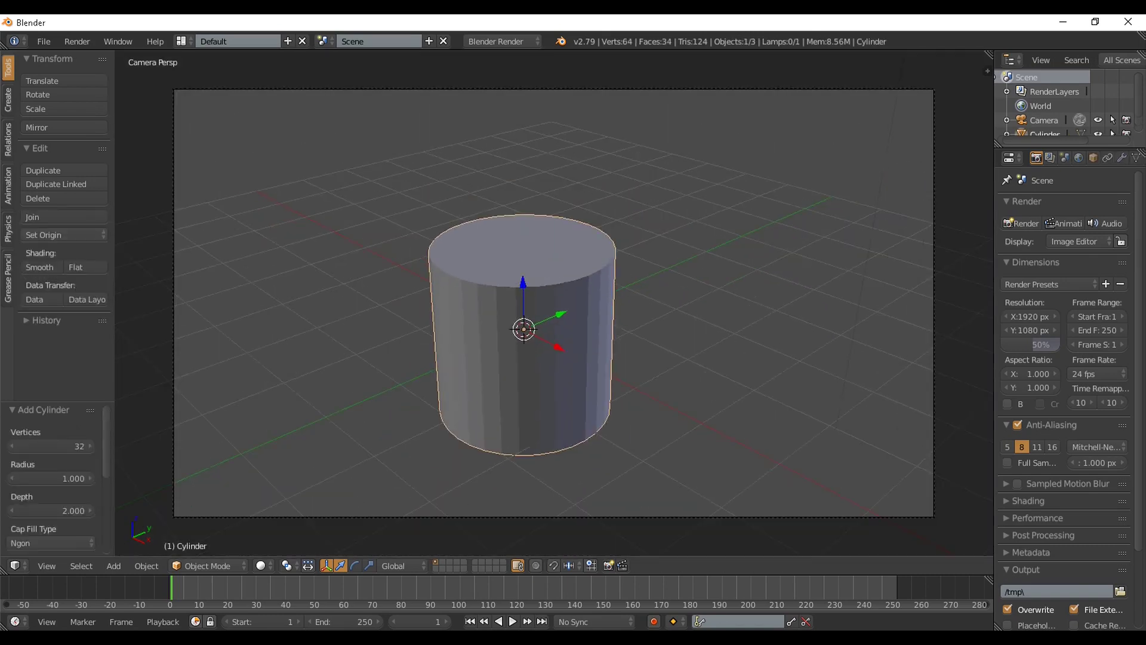
scroll(554, 303, "up", 4)
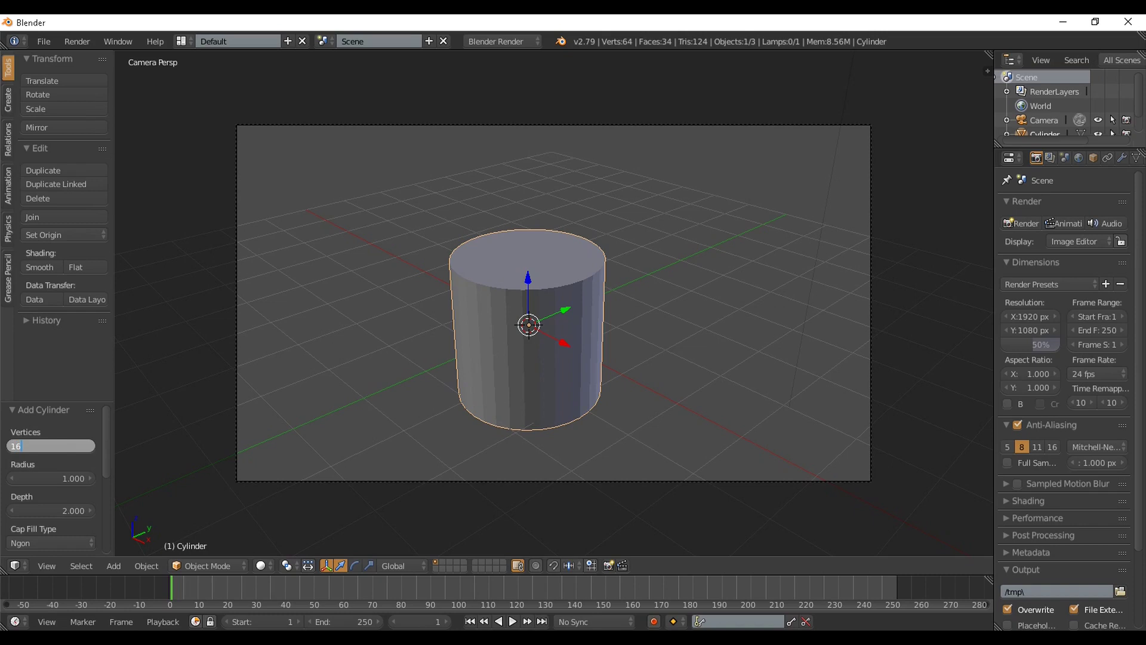
key("Return")
Scale the cylinder along the Z axis by a factor of about 3.68.
scroll(554, 302, "up", 4)
scroll(554, 303, "down", 6)
middle_click_drag(554, 303, 615, 257)
scroll(554, 303, "up", 8)
scroll(554, 303, "down", 7)
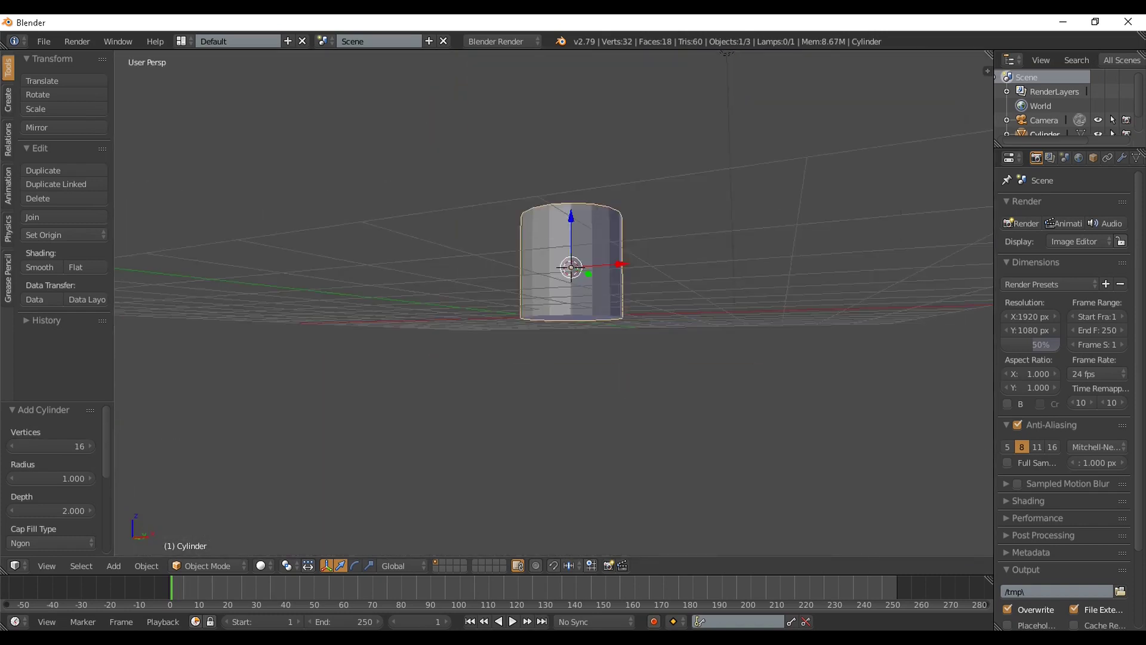
middle_click_drag(727, 54, 654, 77)
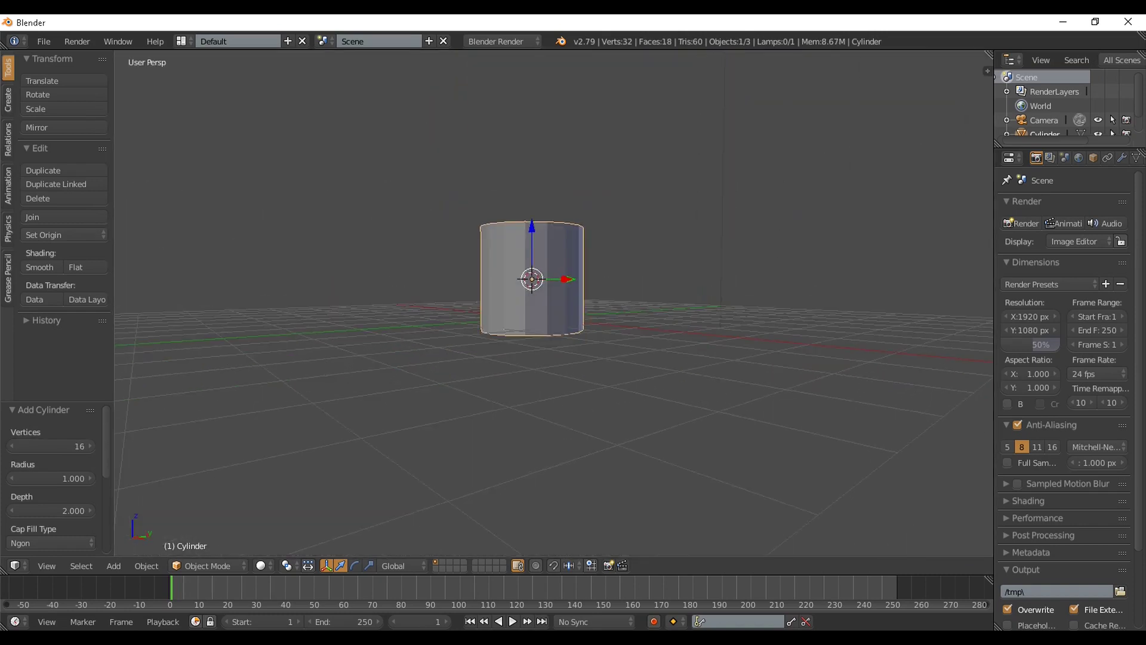
key("s")
key("z")
left_click(575, 542)
Move the stretched cylinder up along Z by about 2.98 units.
key("g")
key("z")
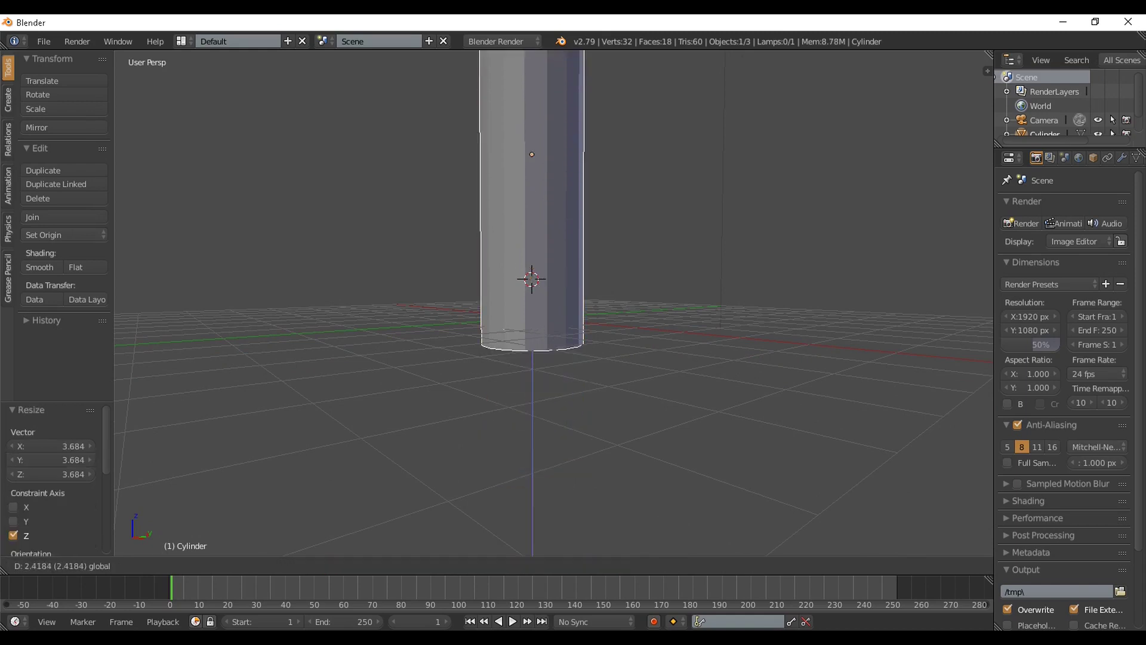
key("Return")
scroll(554, 299, "down", 4)
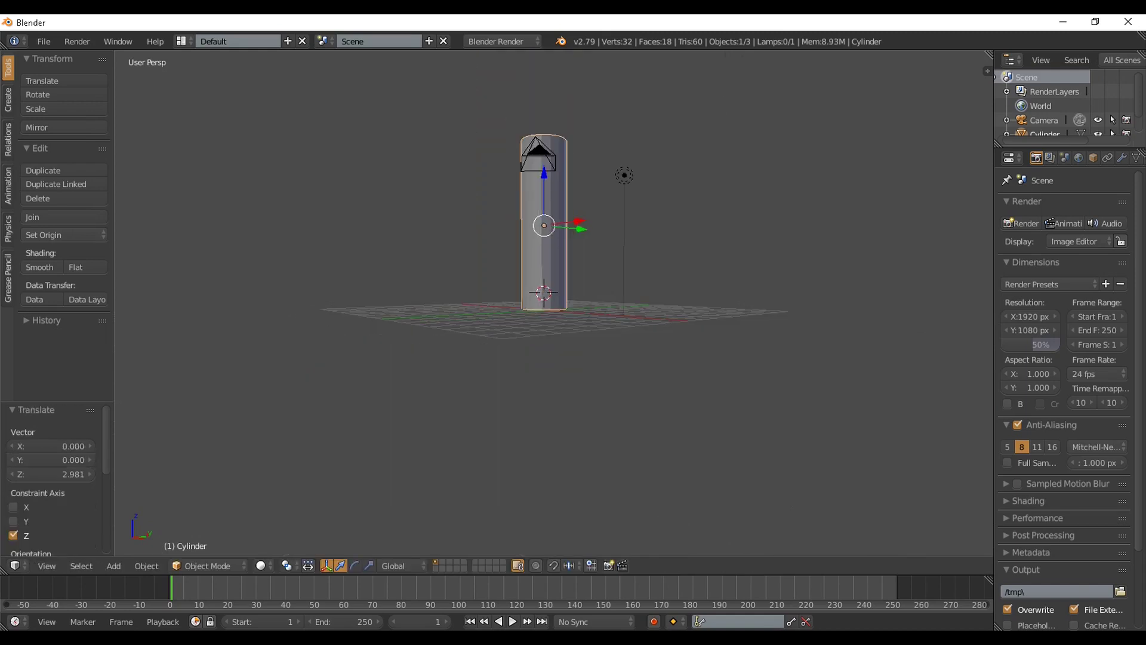
In Edit Mode, add one loop cut around the cylinder and lower it about 3.26 units to just above the base.
scroll(554, 298, "up", 4)
middle_click_drag(552, 286, 547, 385)
key("Tab")
scroll(554, 298, "up", 1)
scroll(554, 299, "down", 1)
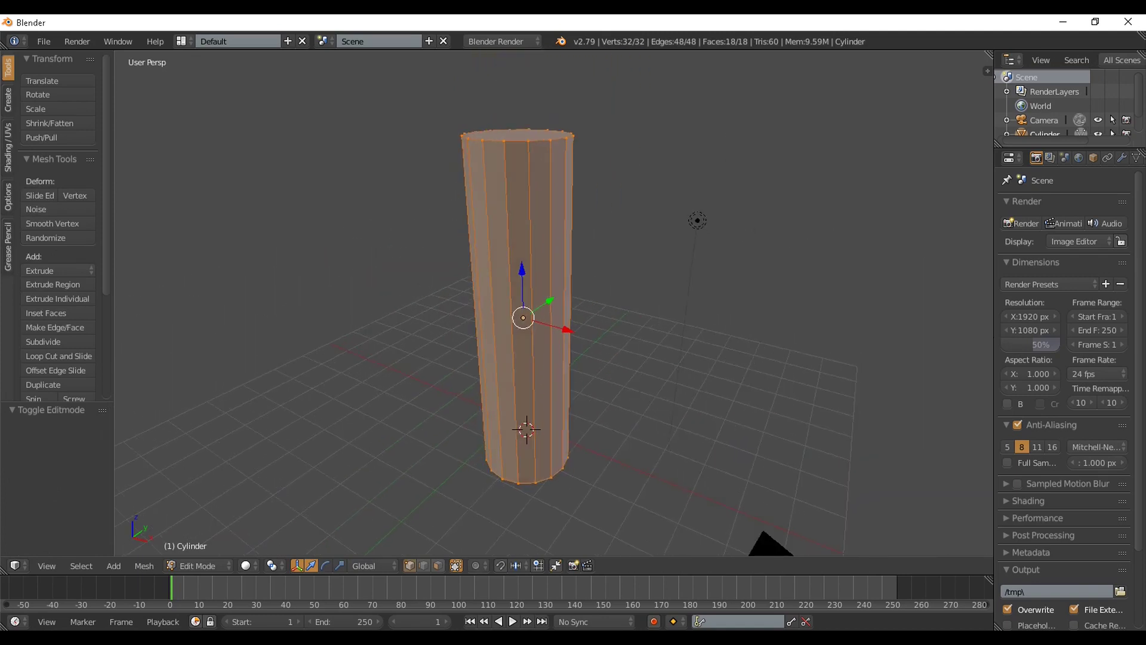
key("ctrl+r")
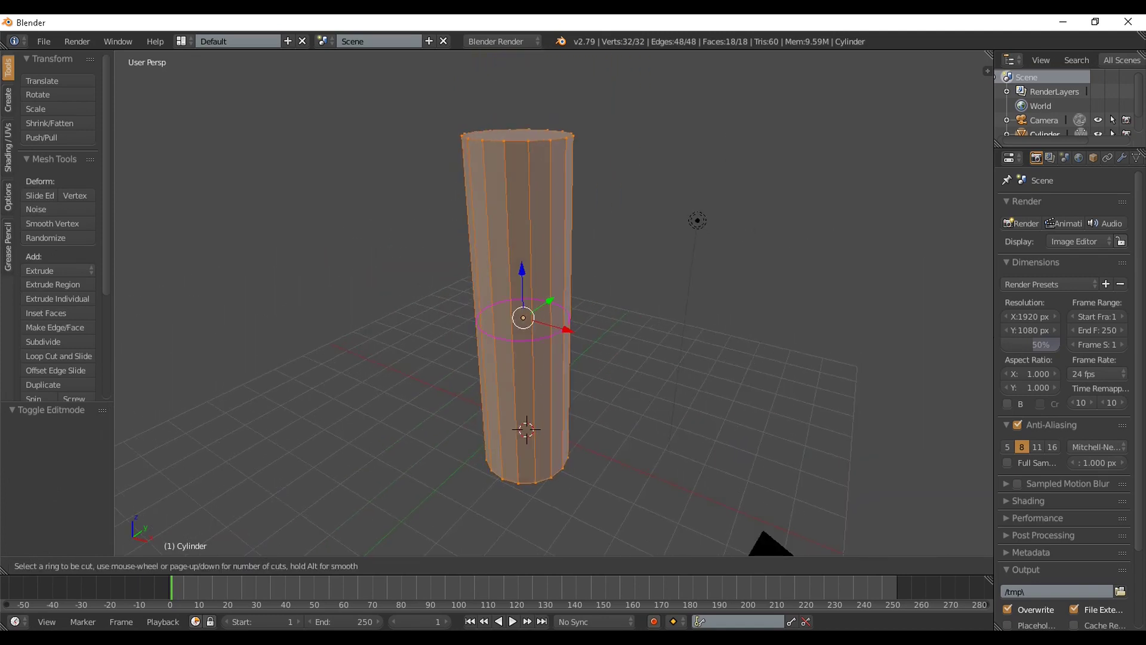
left_click(544, 358)
left_click(543, 358)
middle_click_drag(544, 359, 540, 327)
left_click_drag(520, 216, 520, 366)
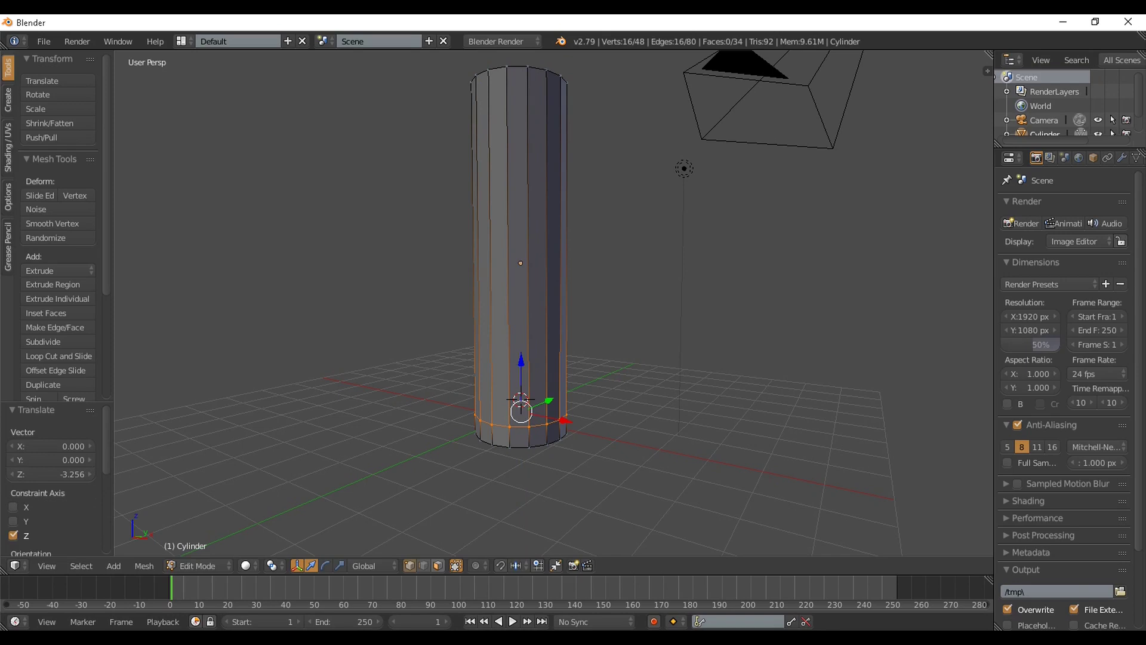
Clear the selection and, in face select mode, select two groups of three adjacent side faces on the cylinder's bottom ring.
key("a")
scroll(554, 302, "up", 2)
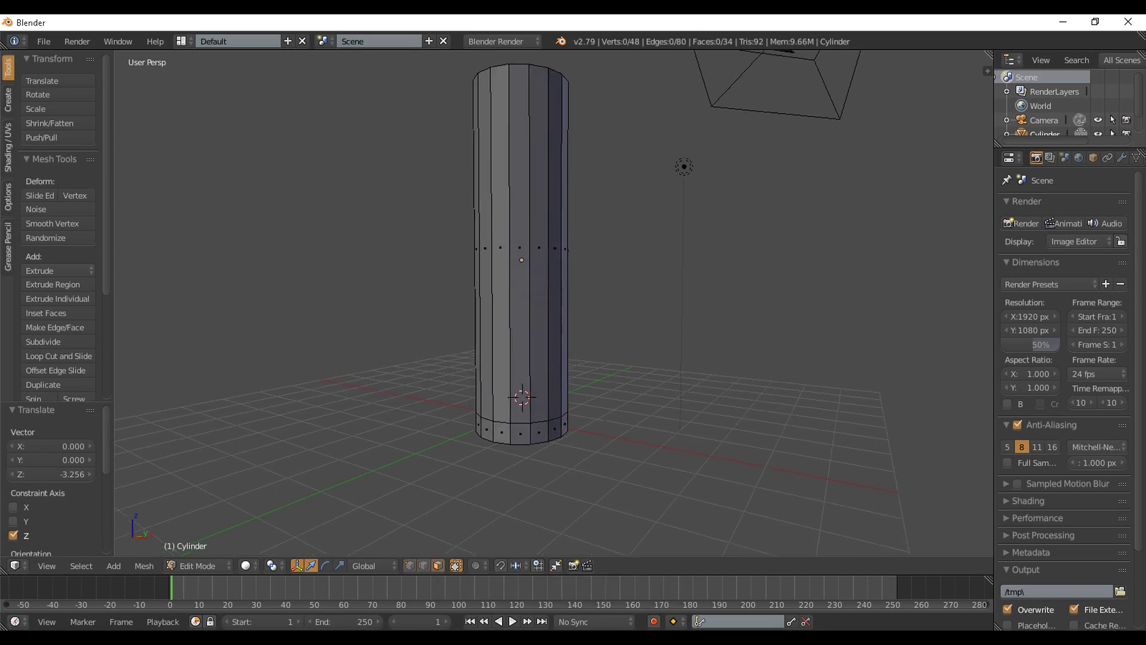
right_click(510, 473, "shift")
right_click(535, 472, "shift")
middle_click_drag(535, 473, 143, 470)
scroll(444, 472, "up", 2)
right_click(467, 489, "shift")
right_click(489, 483, "shift")
right_click(502, 474, "shift")
scroll(554, 303, "up", 2)
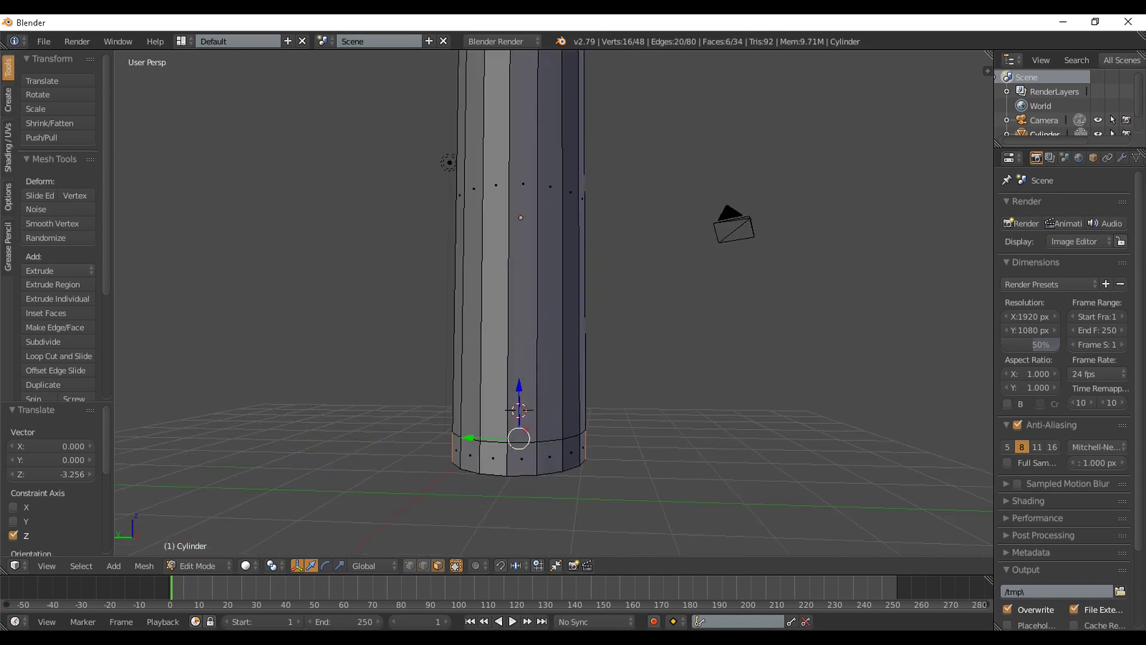
Add a third group of three adjacent faces on the bottom ring to the selection.
right_click(521, 459, "shift")
middle_click_drag(521, 458, 376, 475)
scroll(463, 483, "down", 3)
scroll(463, 483, "up", 1)
middle_click_drag(659, 467, 644, 442)
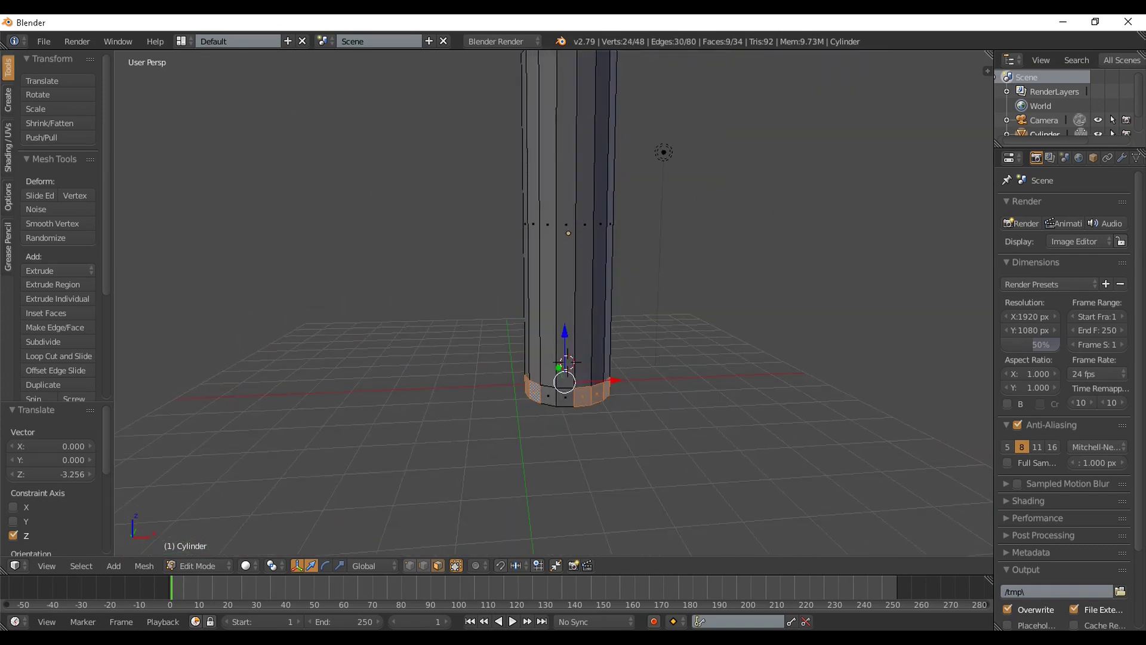
Extrude the nine selected faces in place and scale them outward by about 6.02 to form three legs.
key("e")
key("Escape")
key("s")
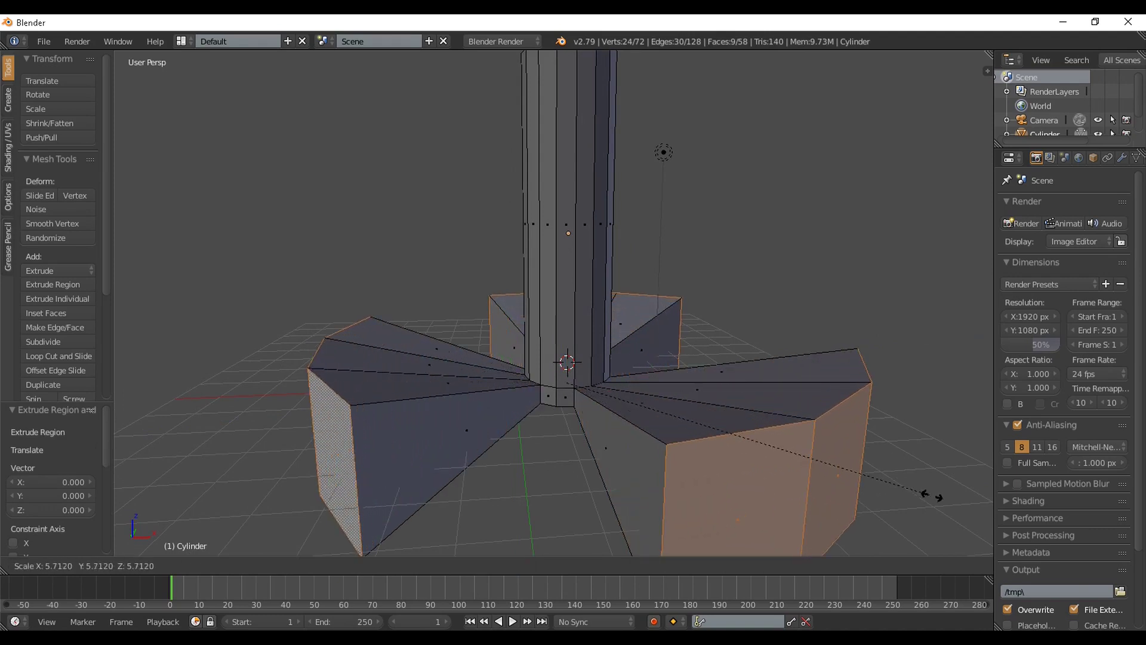
left_click(955, 486)
Flatten the outer ends of the legs by scaling them along Z to about 0.21.
scroll(955, 486, "down", 5)
middle_click_drag(597, 543, 594, 499)
scroll(596, 499, "up", 4)
scroll(596, 499, "down", 4)
key("s")
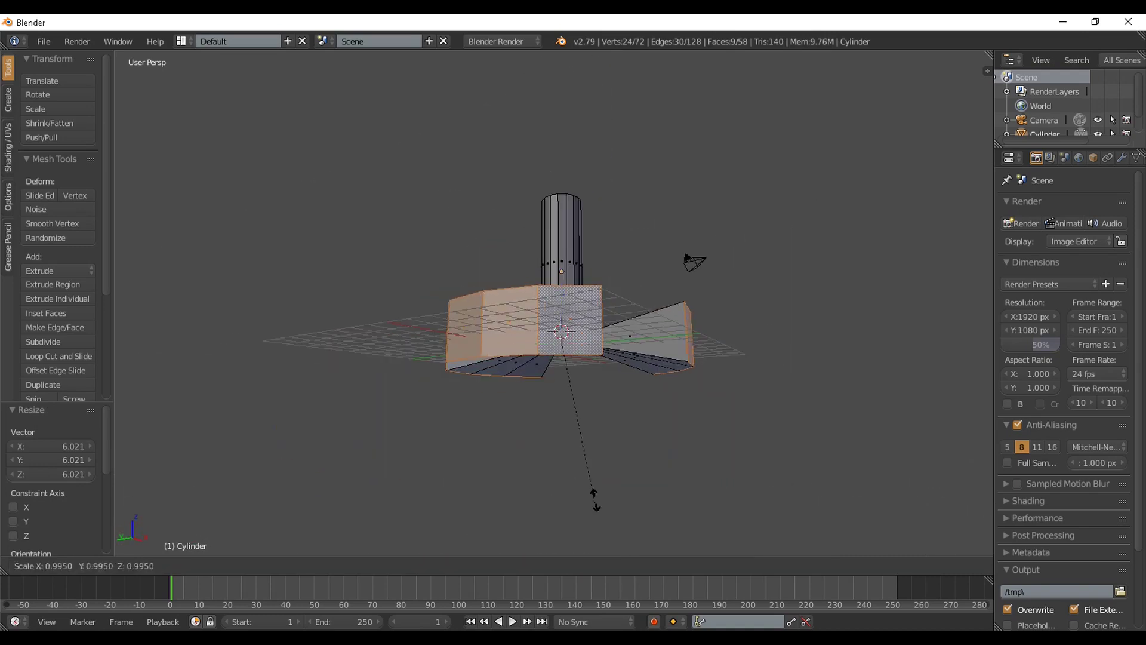
key("z")
left_click(574, 368)
Select one leg's three end faces, scale them down to narrow the leg, and move them about 1.94 units along negative X.
middle_click_drag(574, 368, 597, 391)
scroll(620, 433, "up", 2)
right_click(473, 433)
right_click(652, 434, "shift")
middle_click_drag(849, 491, 839, 480)
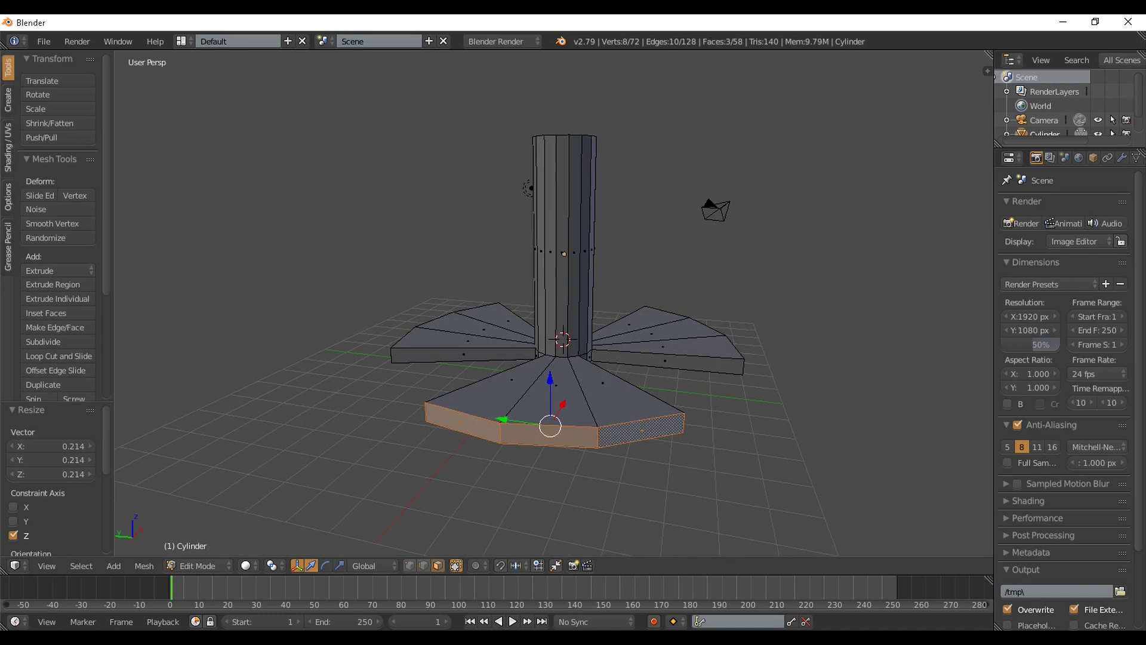
key("s")
left_click(592, 431)
middle_click_drag(592, 431, 573, 461)
left_click_drag(523, 419, 473, 470)
Select the second leg's three end faces and scale them down to about 0.08.
middle_click_drag(473, 471, 737, 419)
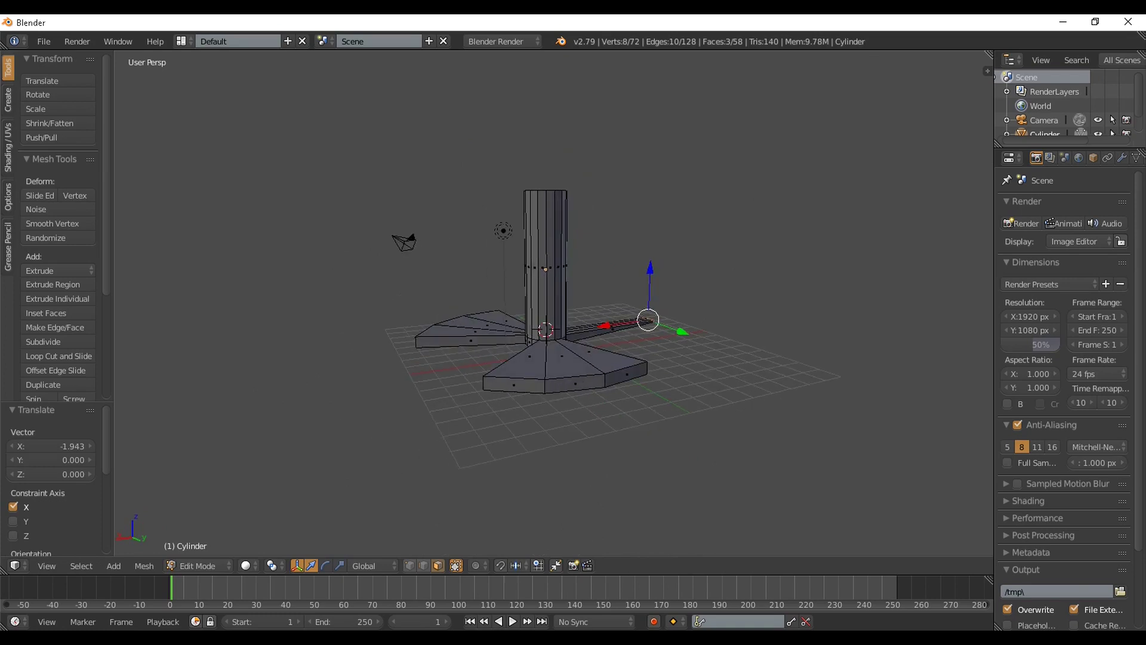
right_click(513, 385)
right_click(626, 375, "shift")
middle_click_drag(627, 377, 772, 384)
key("s")
left_click(546, 416)
Select the remaining wide leg's three end faces and scale them down to narrow it, checking the shape in Object Mode.
right_click(505, 421)
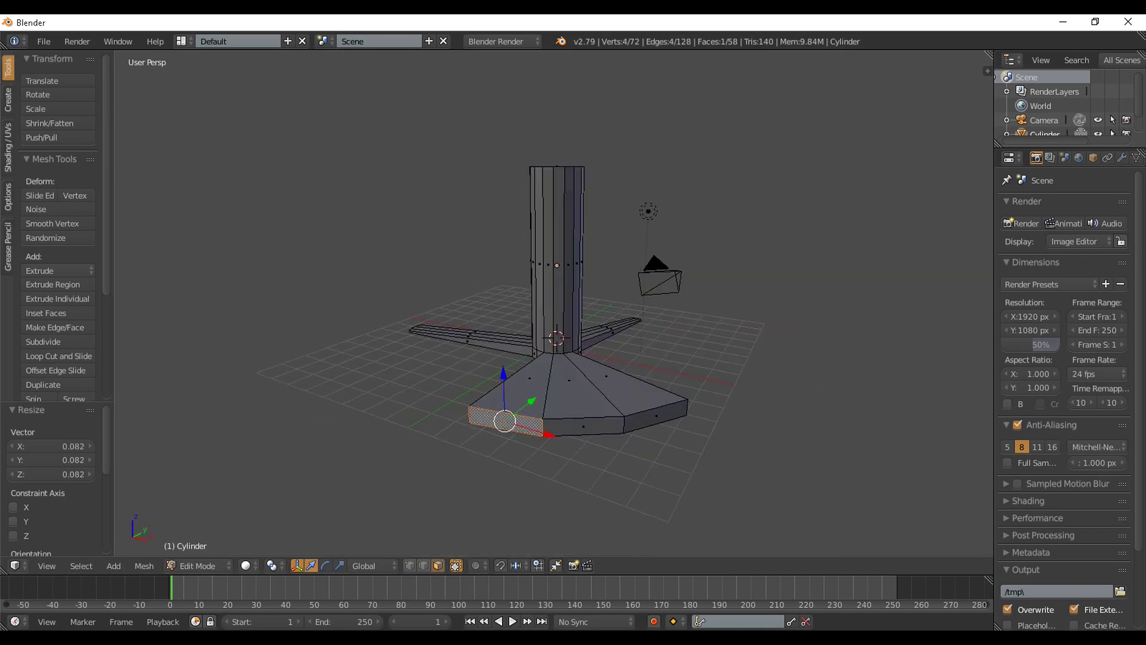
right_click(582, 425, "shift")
right_click(656, 416, "shift")
key("s")
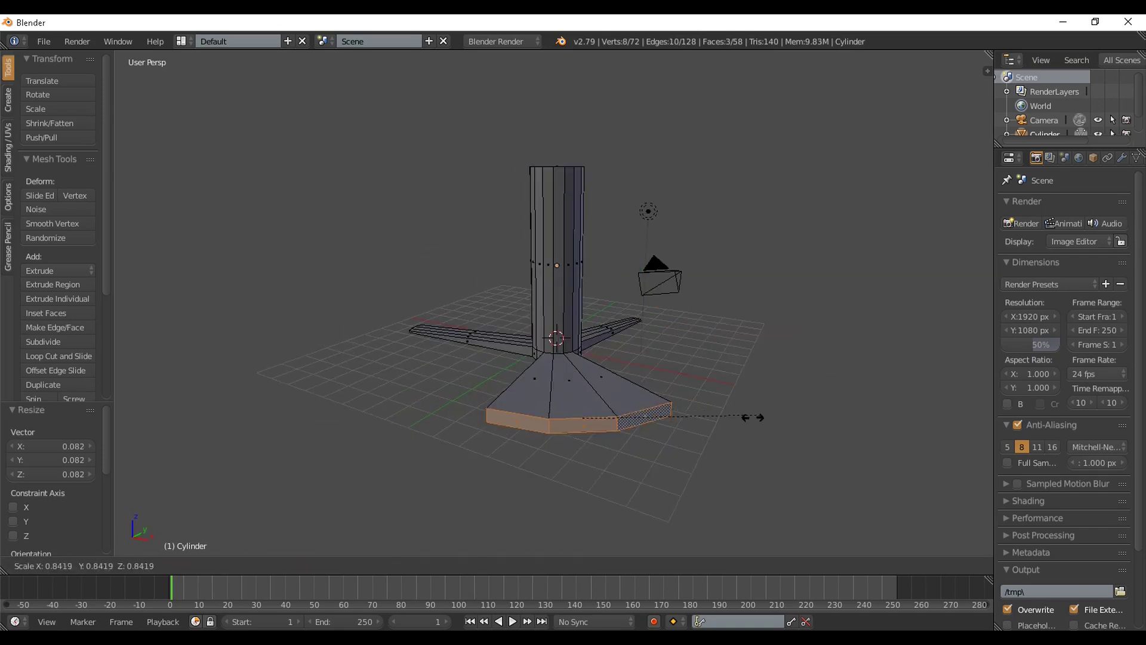
left_click(591, 440)
middle_click_drag(696, 287, 681, 319)
key("Tab")
scroll(602, 276, "down", 4)
key("Tab")
Select the end faces of all three legs together.
scroll(609, 361, "up", 5)
middle_click_drag(597, 346, 597, 156, "shift")
middle_click_drag(597, 156, 406, 168)
scroll(508, 140, "up", 3)
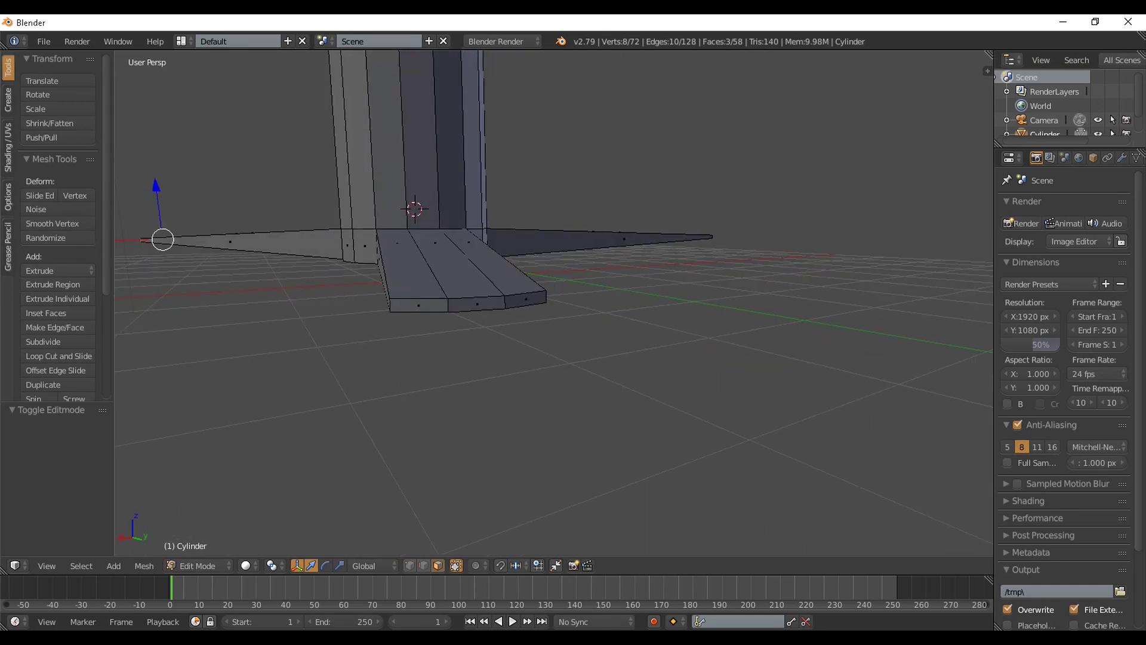
right_click(418, 304, "shift")
right_click(477, 304, "shift")
right_click(526, 299, "shift")
middle_click_drag(526, 299, 311, 323)
right_click(593, 378, "shift")
right_click(644, 379, "shift")
right_click(687, 372, "shift")
middle_click_drag(688, 372, 659, 343)
middle_click_drag(600, 322, 604, 375)
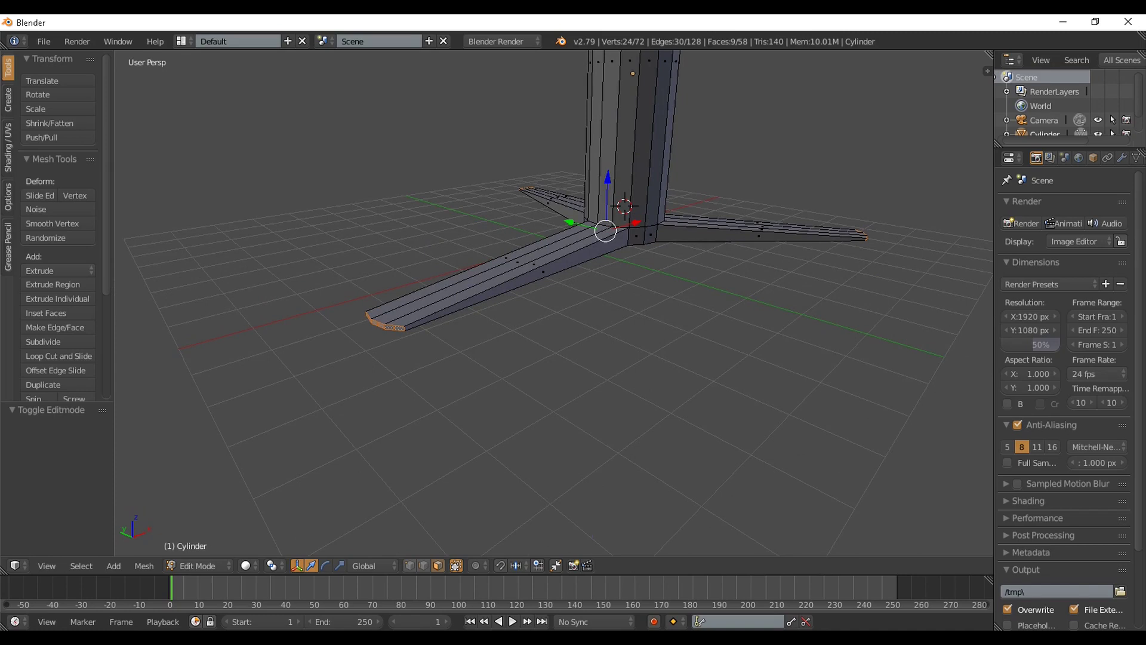
Move the legs' end faces down along Z by about 1.42 units.
key("g")
key("z")
middle_click_drag(600, 334, 735, 358)
scroll(735, 358, "down", 4)
middle_click_drag(597, 298, 601, 335)
Select the cylinder's top face and raise it along Z to lengthen the pole.
right_click(492, 139)
middle_click_drag(508, 197, 532, 355)
scroll(533, 233, "down", 3)
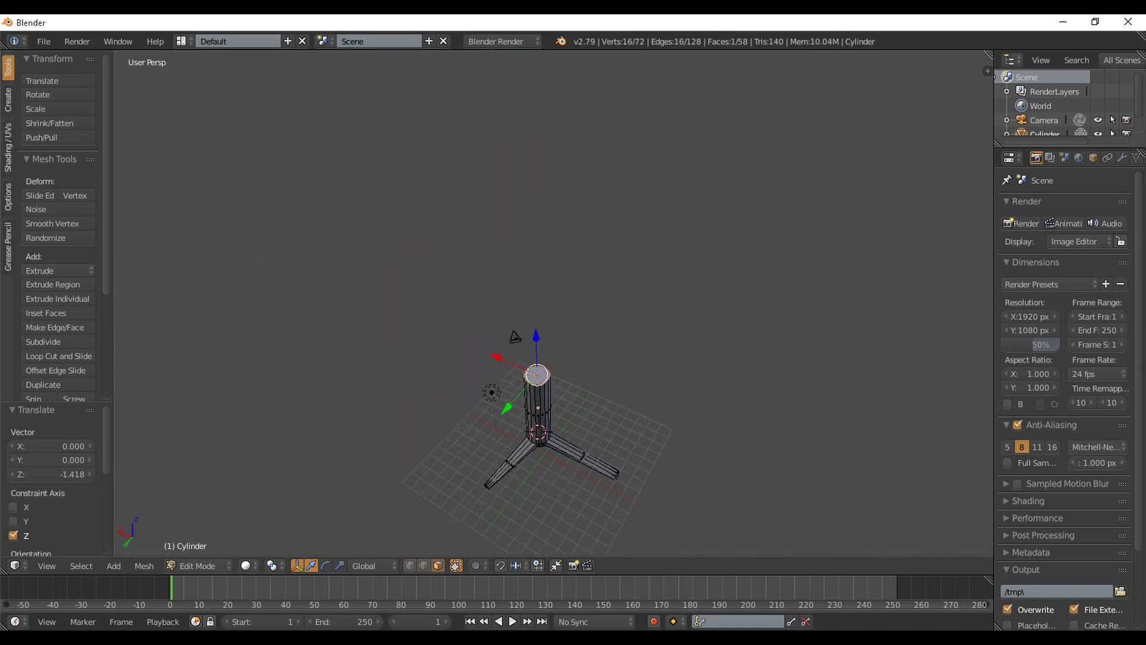
key("g")
key("z")
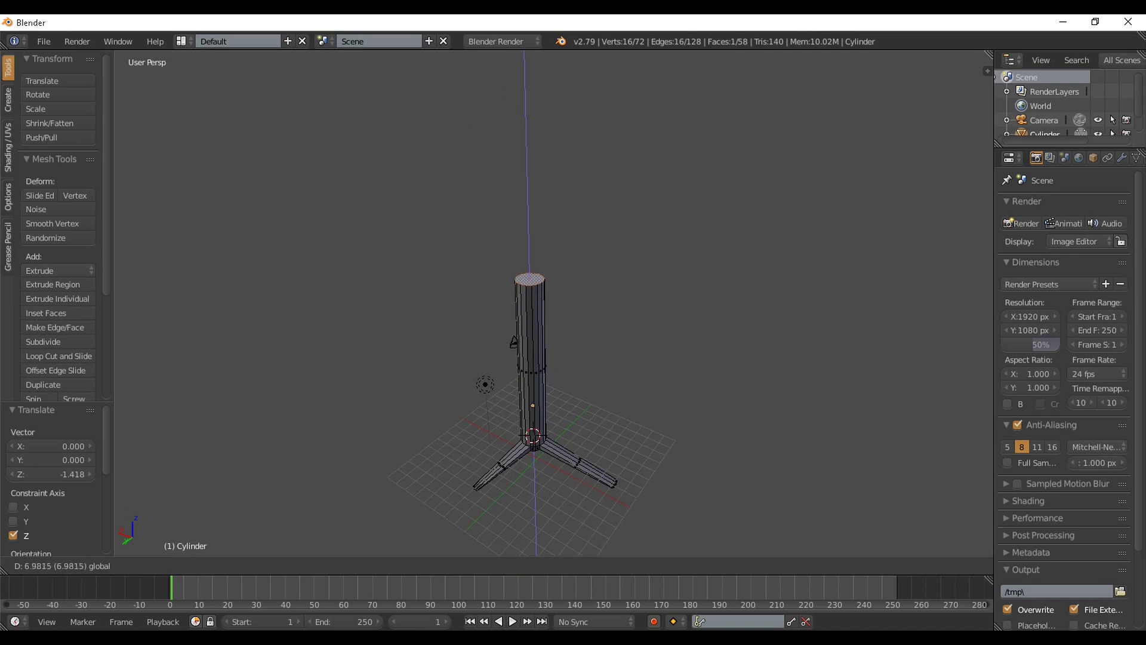
left_click(530, 251)
Return to Object Mode and scale the whole stand down to about 0.30.
key("Tab")
middle_click_drag(530, 257, 532, 233)
middle_click_drag(531, 233, 563, 123, "shift")
key("s")
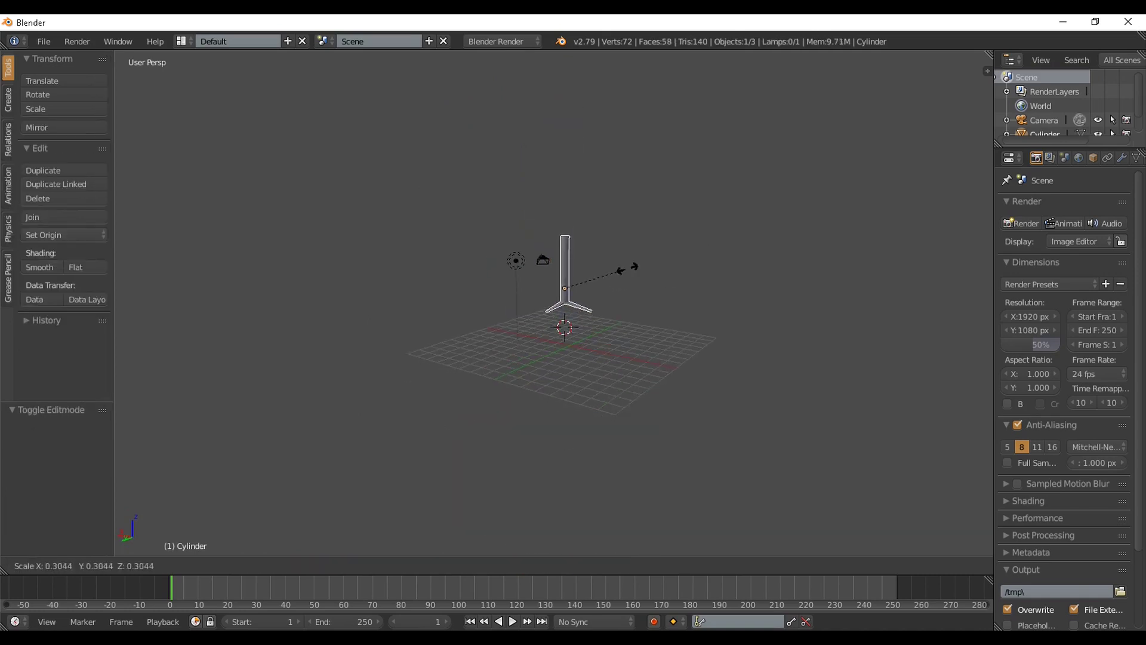
left_click(618, 272)
In the camera view, lower the stand about 2.58 units along Z and scale it down further.
key("KP_0")
scroll(553, 303, "up", 2)
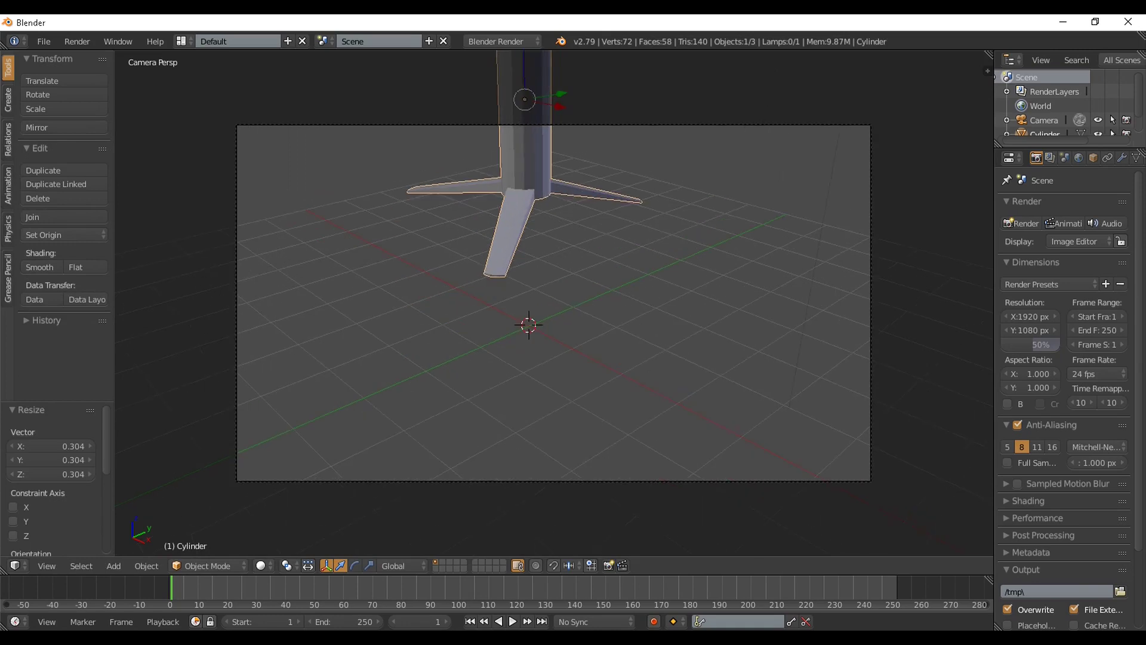
key("g")
key("z")
left_click(740, 319)
key("s")
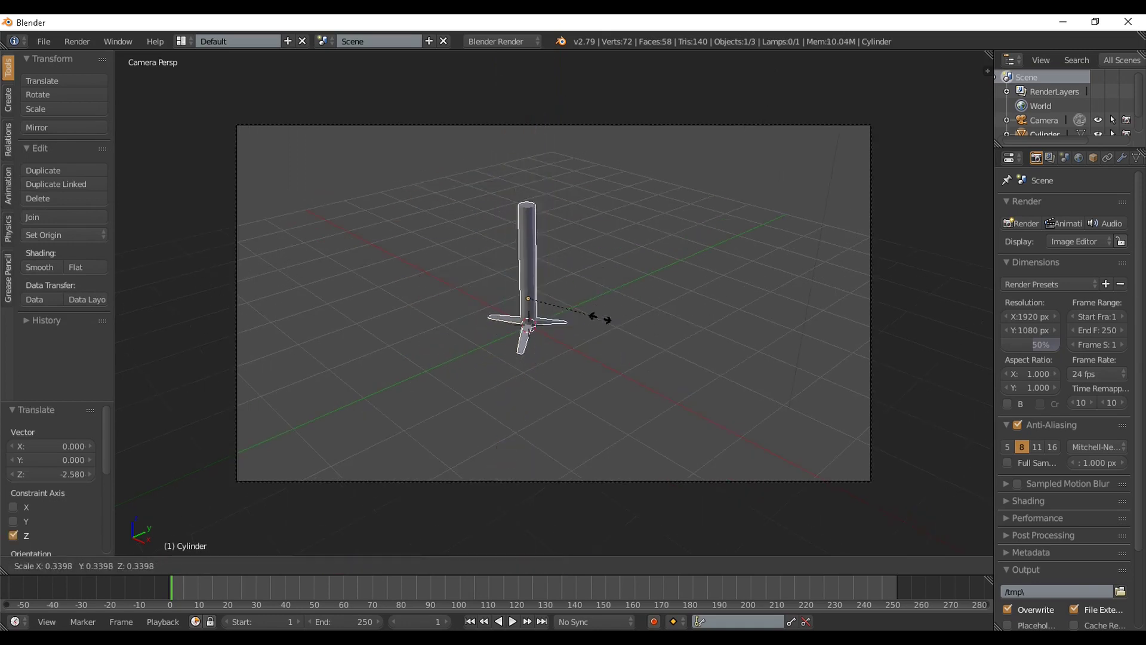
left_click(663, 351)
In Edit Mode, raise the pole's top face about 1.31 units along Z.
key("Tab")
middle_click_drag(548, 320, 550, 322)
middle_click_drag(651, 334, 759, 344)
scroll(758, 344, "up", 3)
key("Home")
key("g")
key("z")
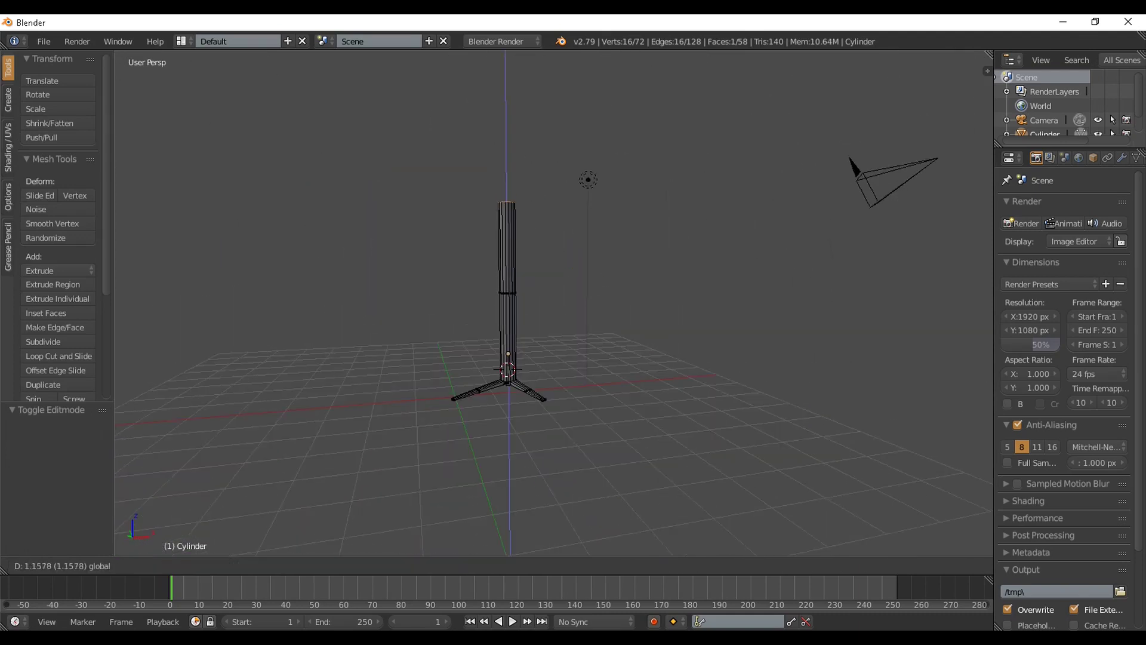
left_click_drag(506, 144, 507, 145)
Add one loop cut around the pole and slide it close to the top end.
middle_click_drag(507, 149, 624, 185)
scroll(621, 221, "up", 4)
key("ctrl+r")
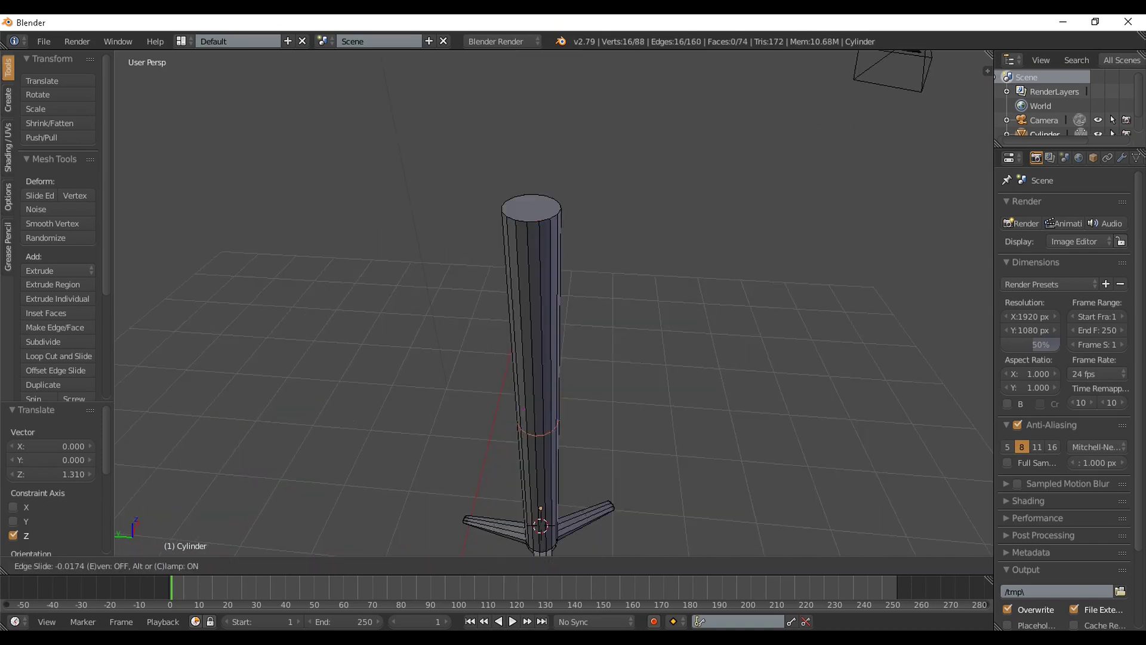
left_click(529, 234)
middle_click_drag(529, 234, 394, 245)
scroll(436, 257, "up", 4)
scroll(394, 245, "up", 1)
Clear the selection and select three adjacent side faces on the pole's top ring.
key("a")
scroll(553, 303, "down", 4)
right_click(364, 215)
right_click(400, 210, "shift")
right_click(430, 200, "shift")
middle_click_drag(429, 200, 419, 368)
scroll(452, 357, "up", 2)
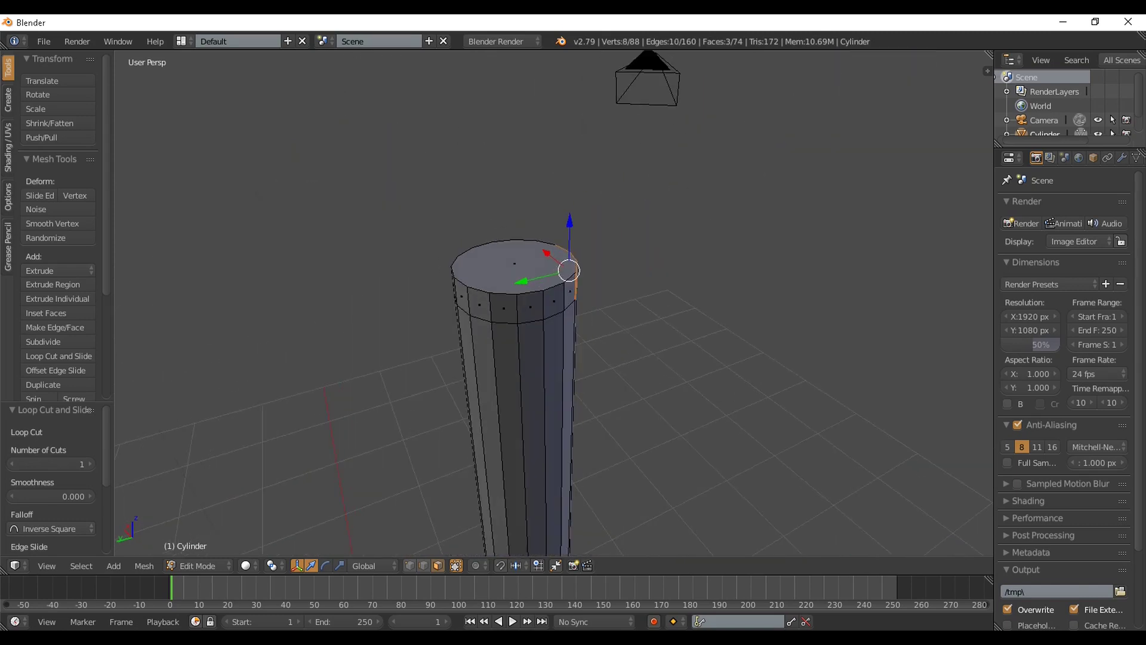
Add two more groups of three adjacent faces on the top ring to the selection.
right_click(504, 308, "shift")
right_click(480, 305, "shift")
right_click(462, 297, "shift")
middle_click_drag(462, 296, 692, 291)
middle_click_drag(531, 317, 385, 320)
scroll(385, 320, "down", 8)
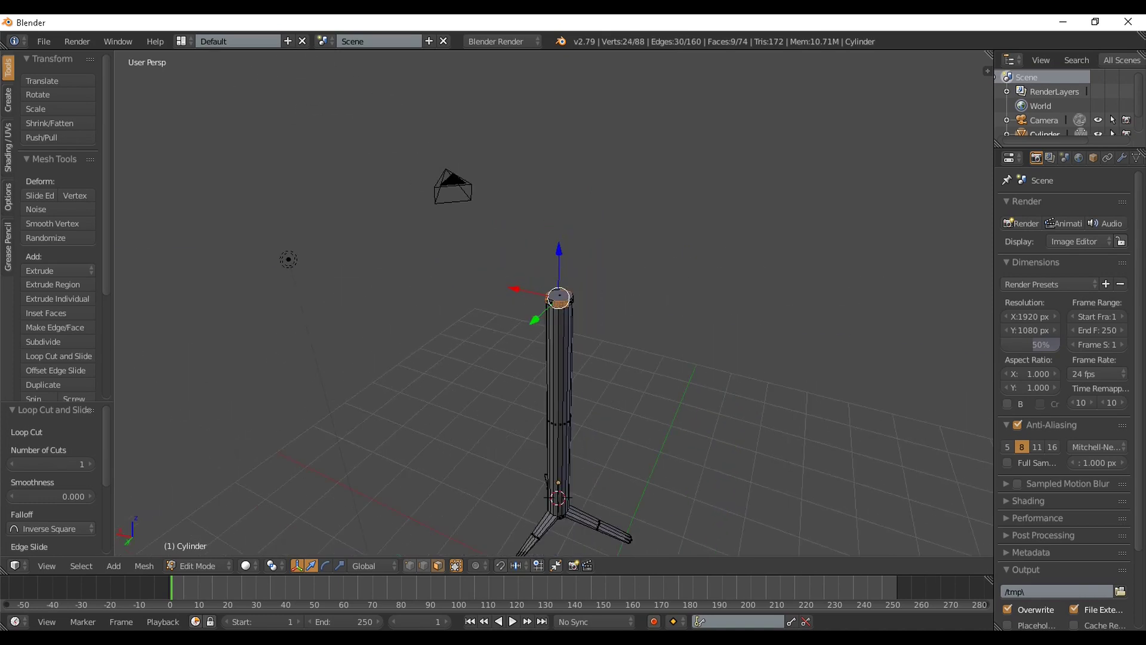
Extrude the selected top-ring faces and scale them outward by about 13.04 and a further 1.36.
key("e")
key("Return")
key("s")
left_click(975, 435)
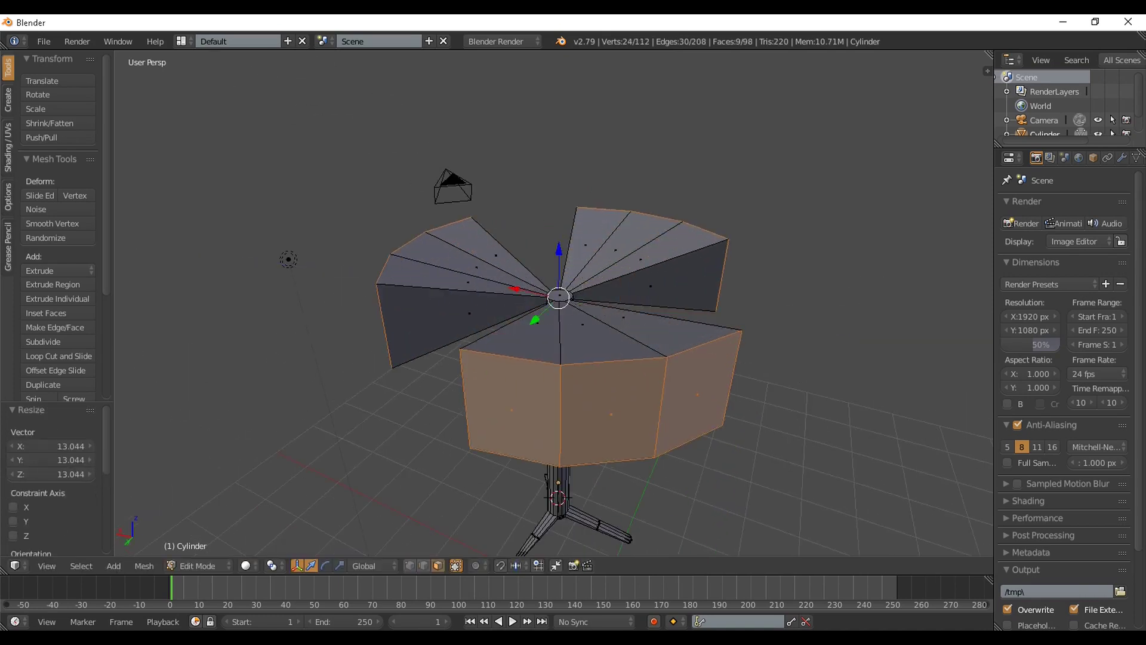
scroll(612, 310, "down", 3)
key("s")
left_click(632, 314)
Flatten the extruded end faces by scaling them to about 0.19 along Z.
middle_click_drag(633, 313, 631, 275)
key("s")
key("z")
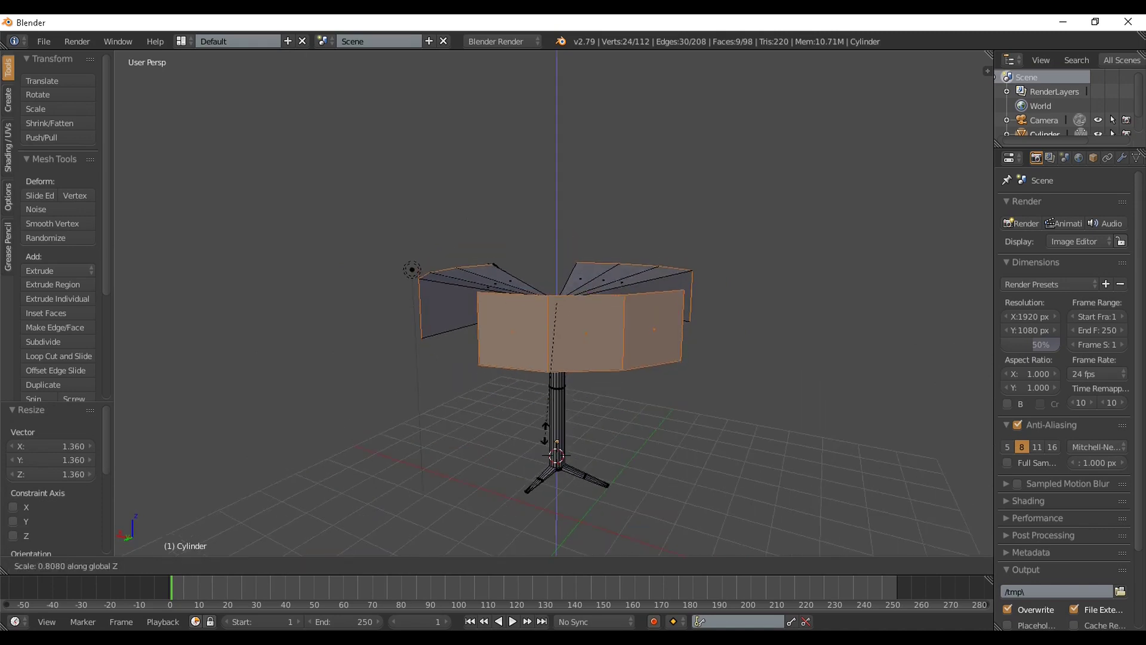
left_click(547, 332)
Select one arm's three end faces, scale them to about 0.082, and stretch them about 5.73 times along Z.
middle_click_drag(544, 326, 639, 322)
scroll(638, 323, "up", 2)
right_click(479, 376)
right_click(601, 376, "shift")
right_click(700, 358, "shift")
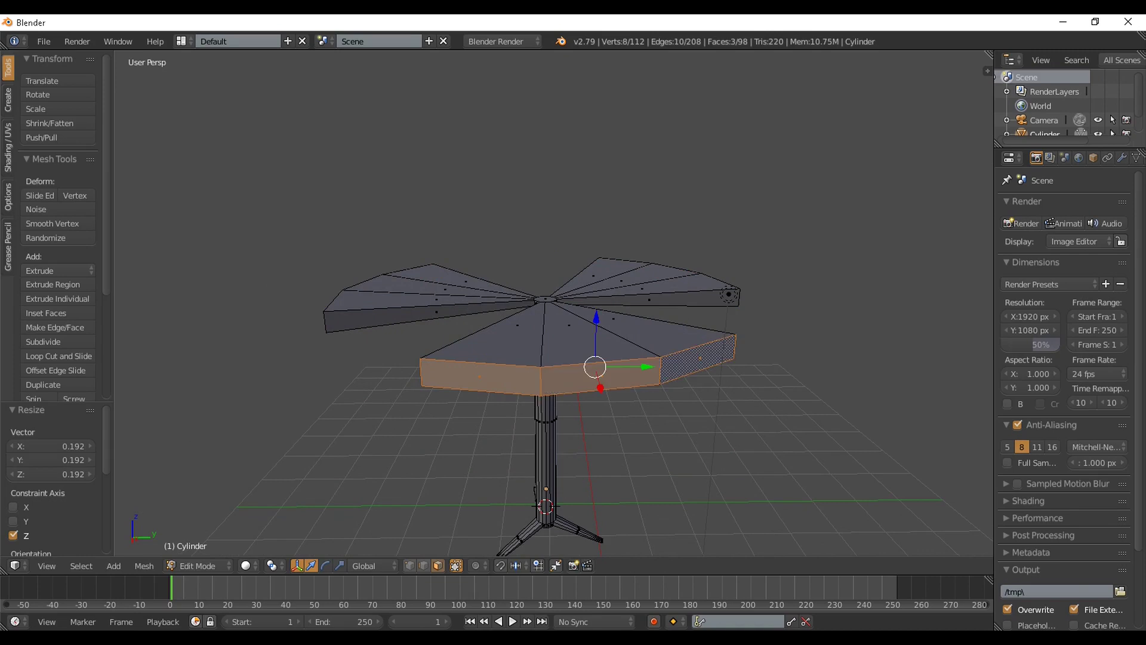
middle_click_drag(707, 361, 675, 367)
key("s")
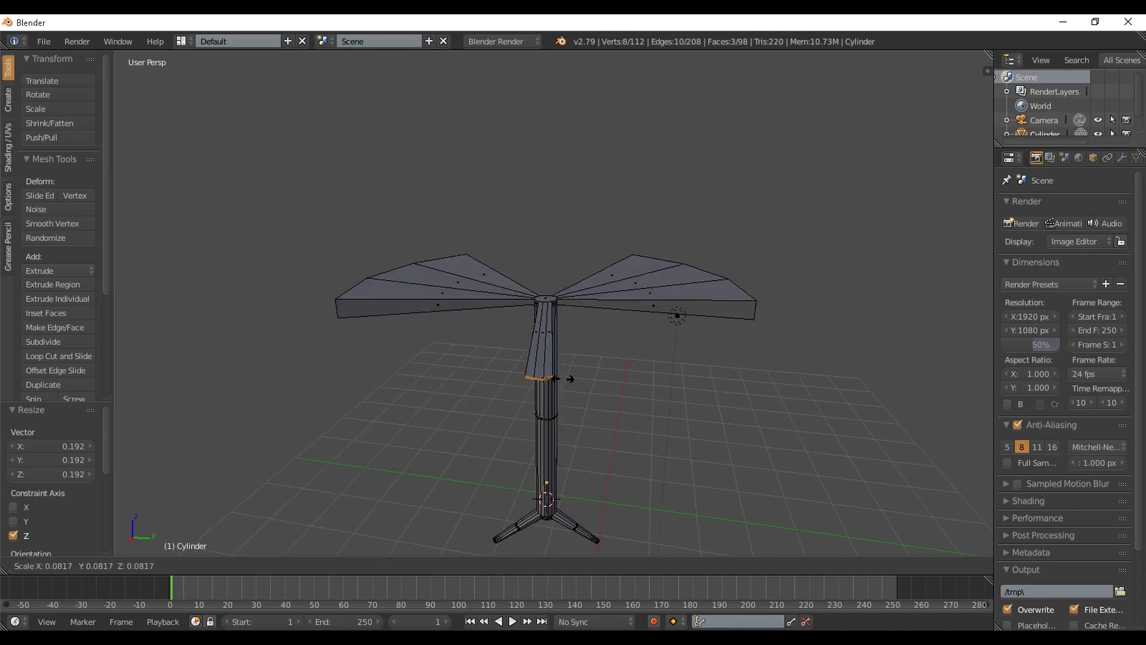
left_click(555, 378)
middle_click_drag(555, 379, 561, 325)
key("s")
key("z")
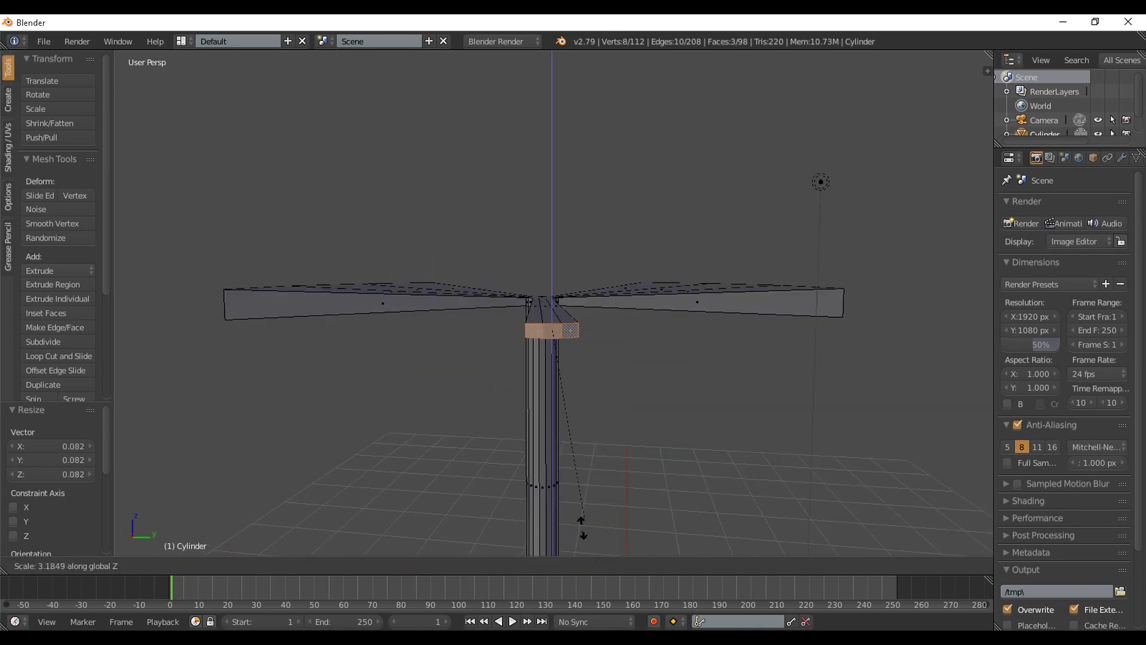
left_click(599, 168)
Shrink the second arm's three end faces to a narrow tip and stretch them about 5.06 times along Z.
middle_click_drag(600, 168, 444, 206)
right_click(646, 443)
middle_click_drag(646, 443, 569, 436)
right_click(586, 428, "shift")
right_click(699, 414, "shift")
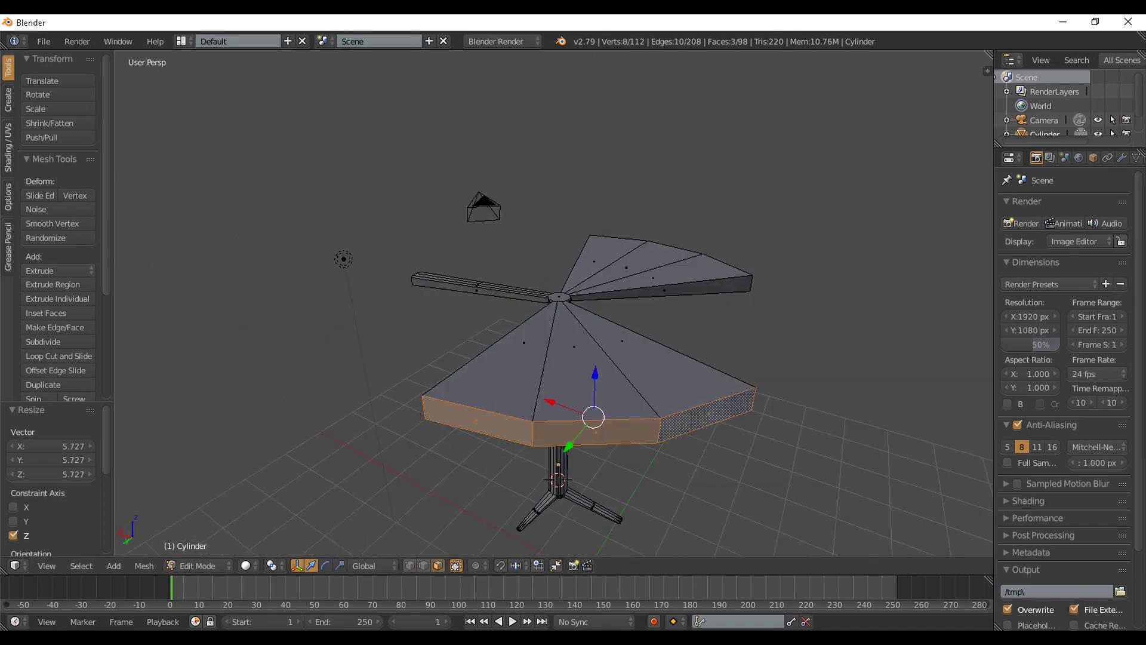
middle_click_drag(699, 415, 671, 376)
key("s")
left_click(554, 339)
key("s")
key("z")
left_click(578, 427)
Select the third arm's three end faces, scale them to about 0.097, and stretch them along Z.
middle_click_drag(578, 428, 418, 442)
right_click(615, 459)
right_click(770, 424, "shift")
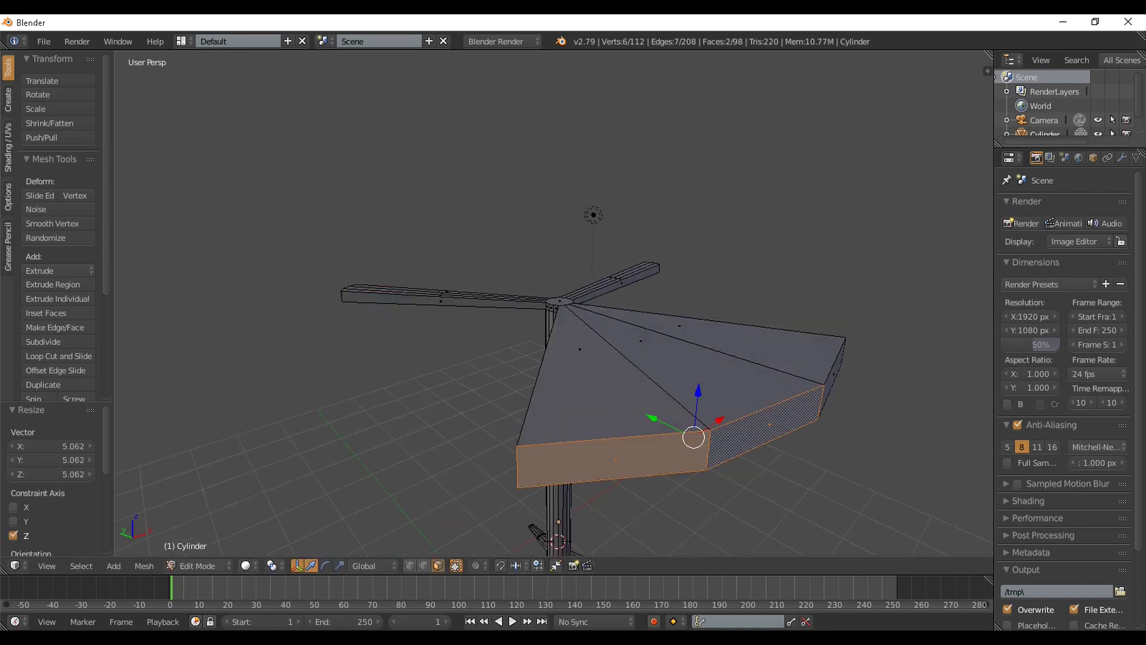
right_click(834, 374, "shift")
middle_click_drag(834, 374, 815, 369)
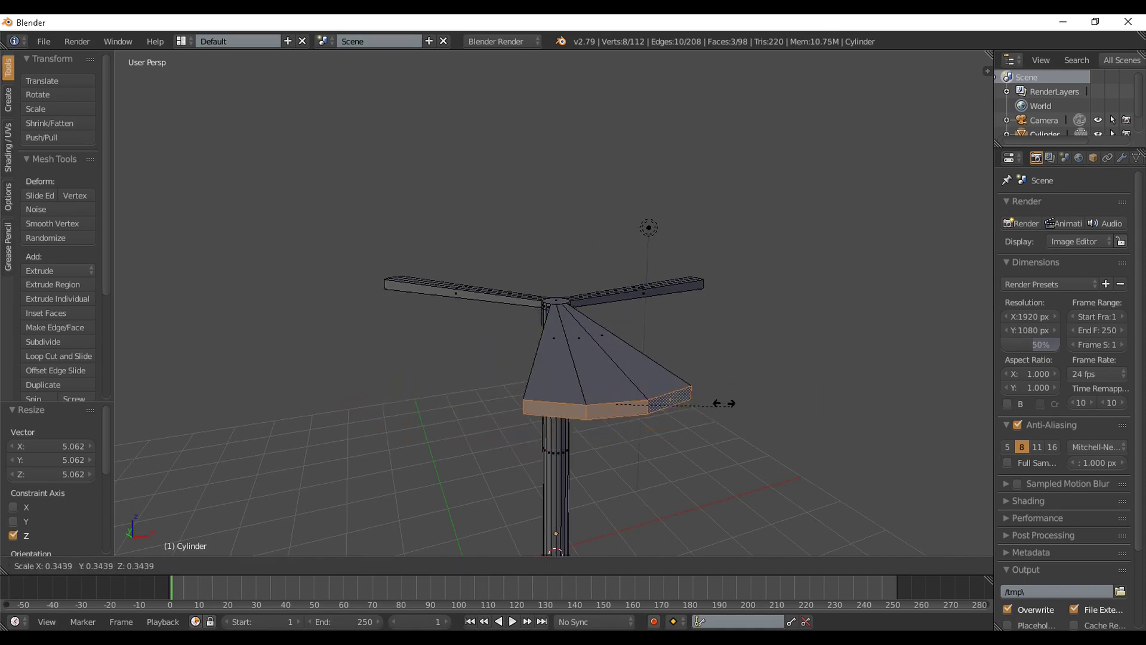
left_click(646, 407)
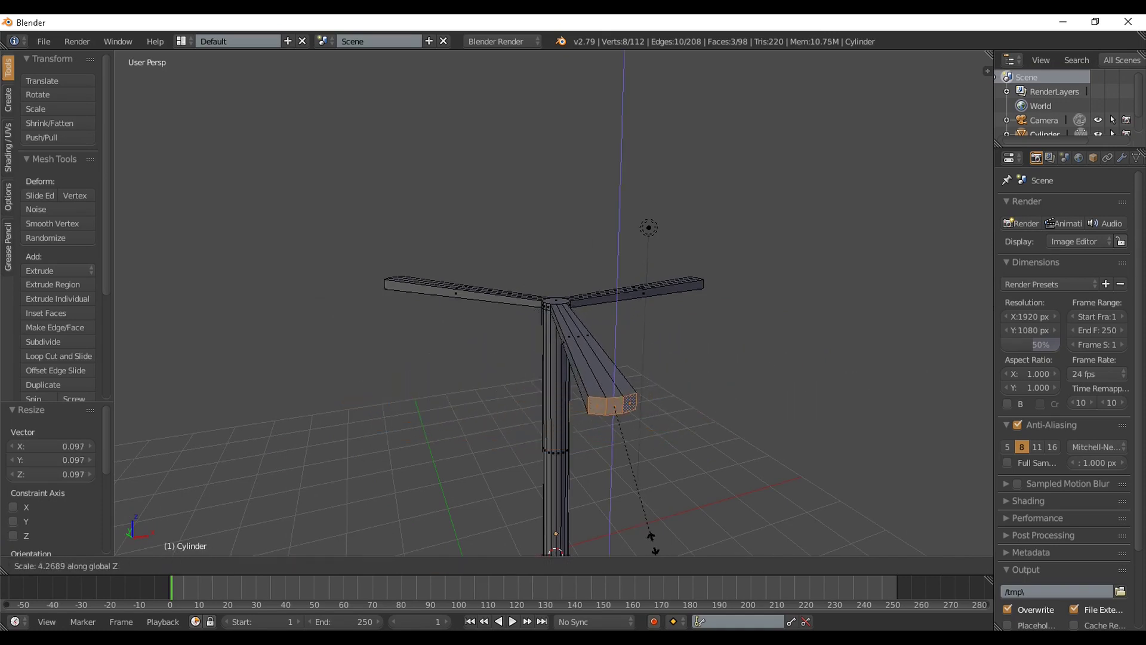
Switch to Object Mode and examine the stand's arms, pole and legs from several sides.
key("Tab")
scroll(555, 358, "down", 2)
middle_click_drag(454, 334, 705, 335)
scroll(554, 304, "up", 1)
middle_click_drag(554, 358, 579, 310)
scroll(554, 303, "down", 2)
middle_click_drag(554, 358, 554, 268, "shift")
middle_click_drag(554, 267, 524, 268)
scroll(554, 304, "up", 2)
middle_click_drag(554, 303, 604, 281)
middle_click_drag(554, 358, 541, 339)
middle_click_drag(541, 339, 486, 285, "shift")
scroll(554, 303, "down", 2)
middle_click_drag(274, 326, 488, 161)
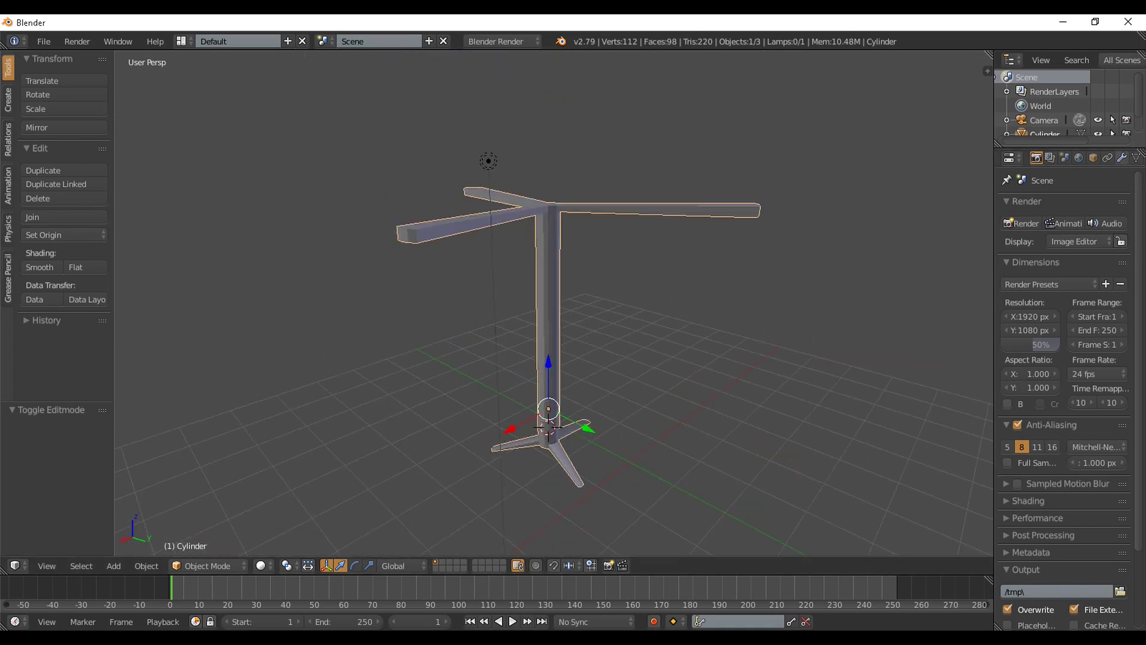
Add a Bevel modifier to the stand.
left_click(1122, 158)
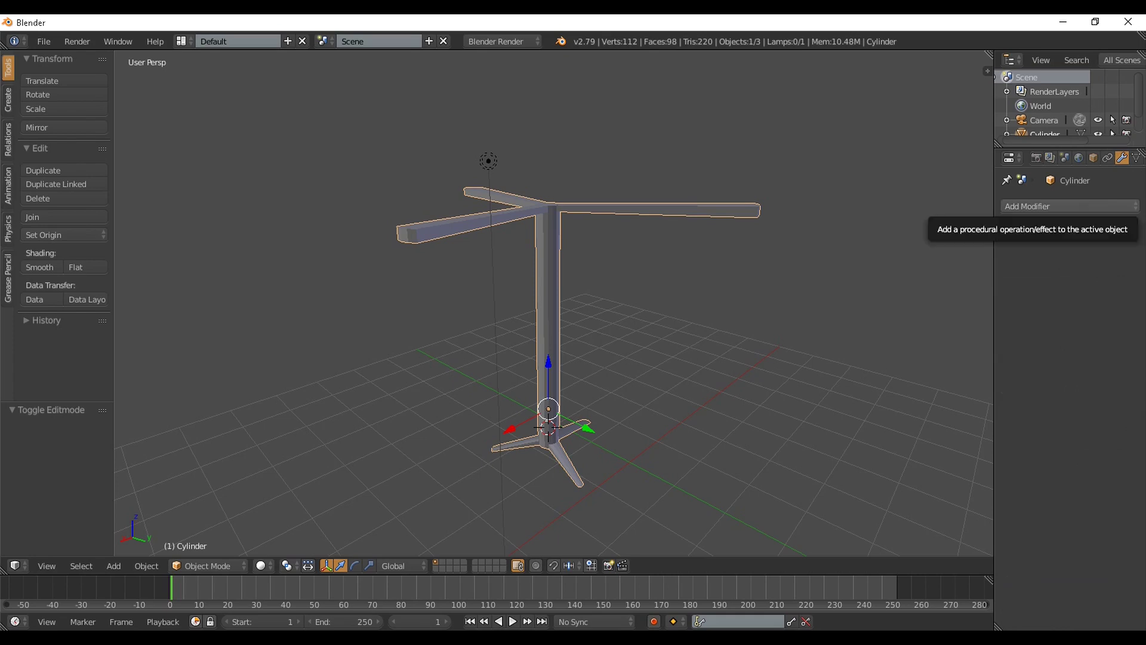
left_click(1026, 207)
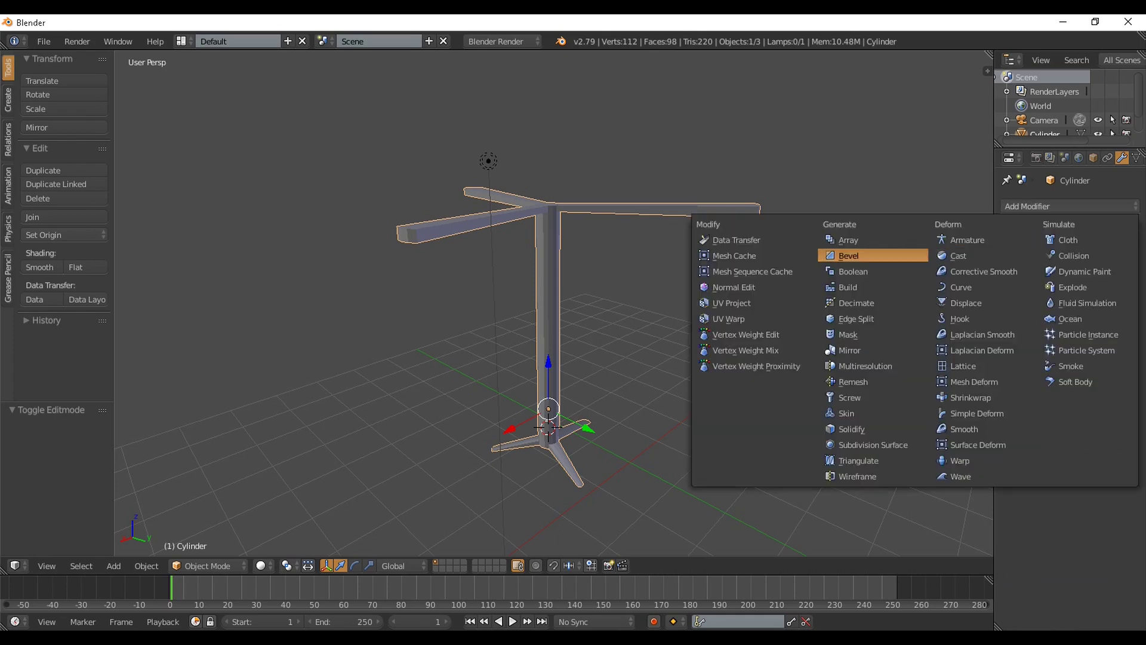
left_click(848, 255)
middle_click_drag(849, 255, 853, 225)
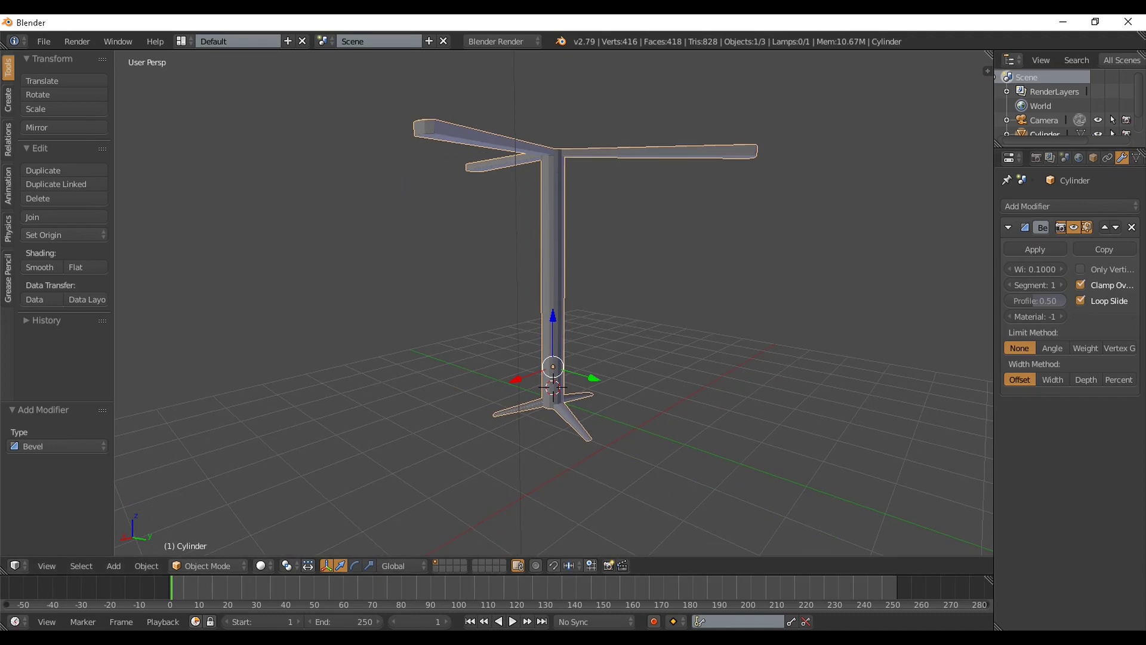
Try the Bevel modifier's Angle, Weight and Vertex Group limit methods with the Width, Depth and Percent width methods.
left_click(1052, 348)
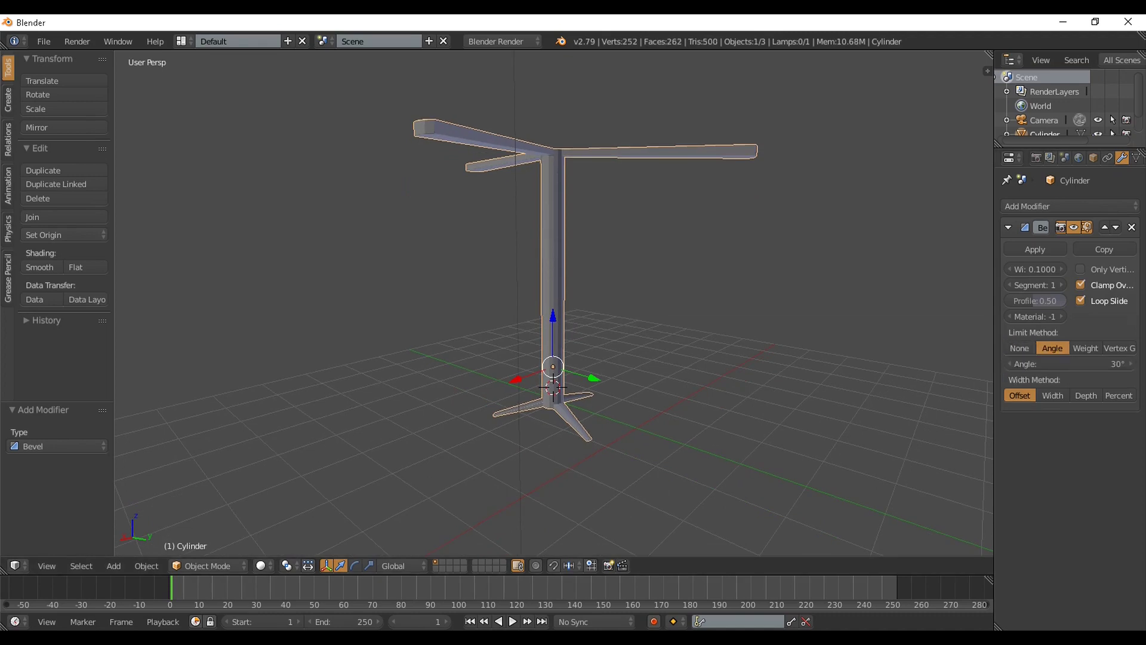
left_click(1086, 348)
left_click(1052, 380)
left_click(1086, 380)
left_click(1119, 380)
left_click(1119, 348)
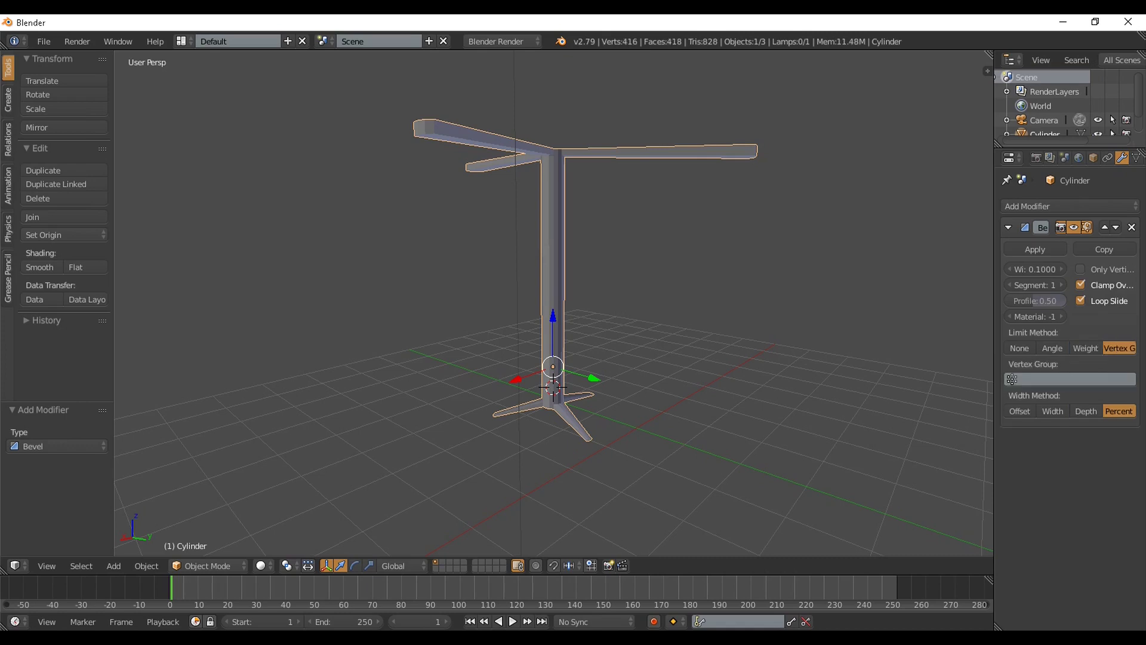
Add a Subdivision Surface modifier after the Bevel modifier.
left_click(1070, 206)
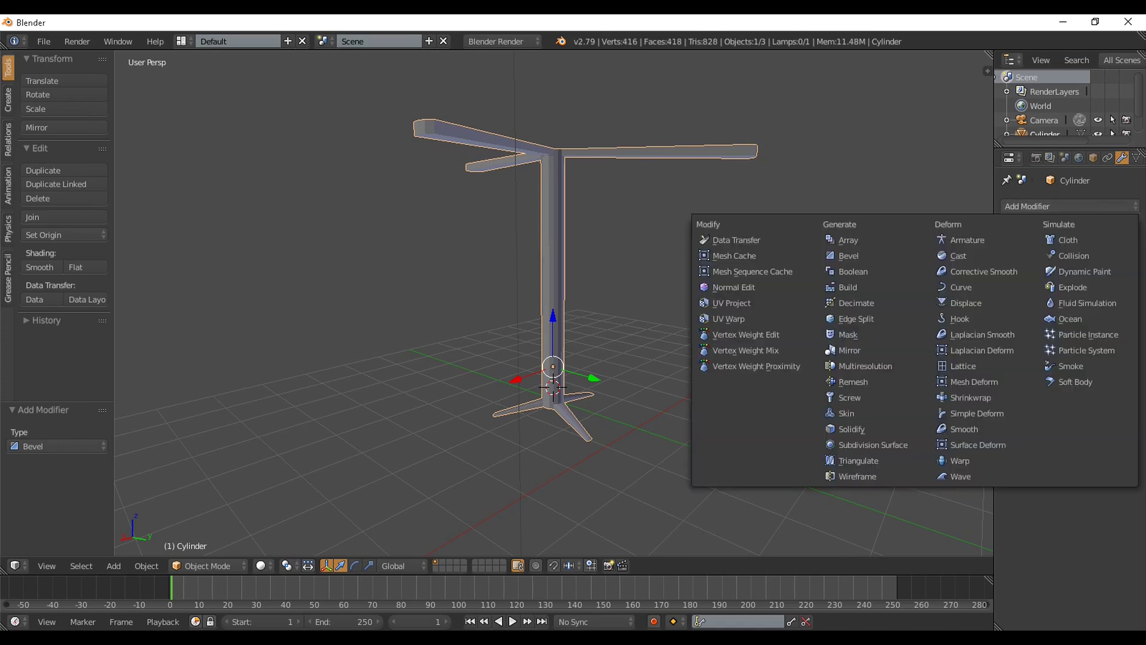
left_click(873, 445)
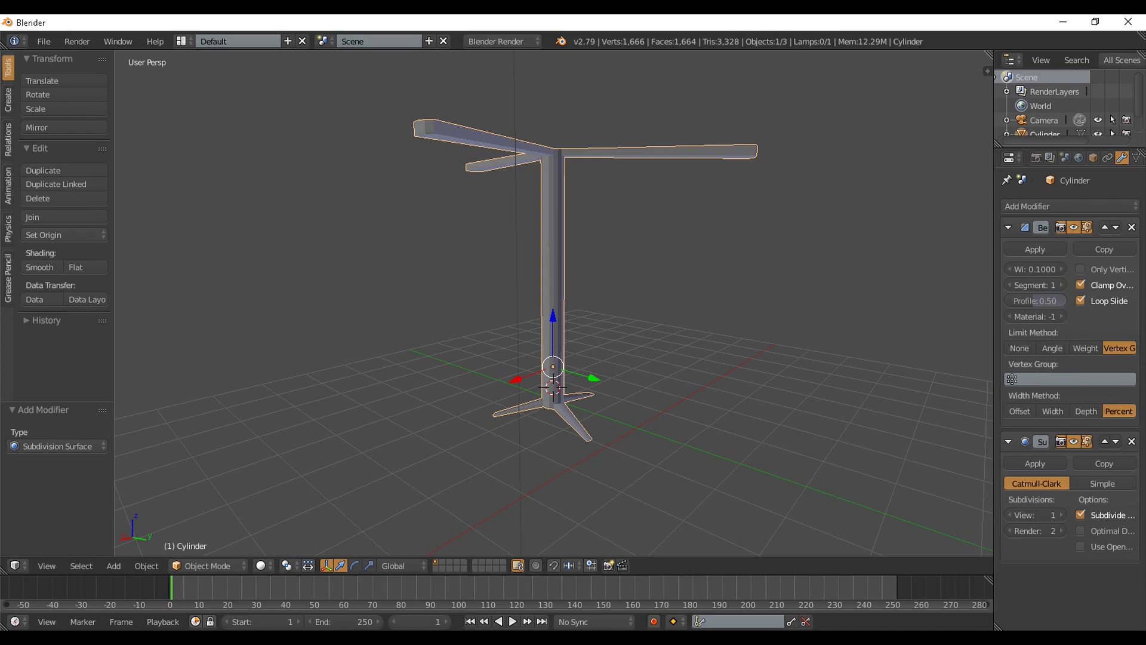
middle_click_drag(687, 313, 741, 314)
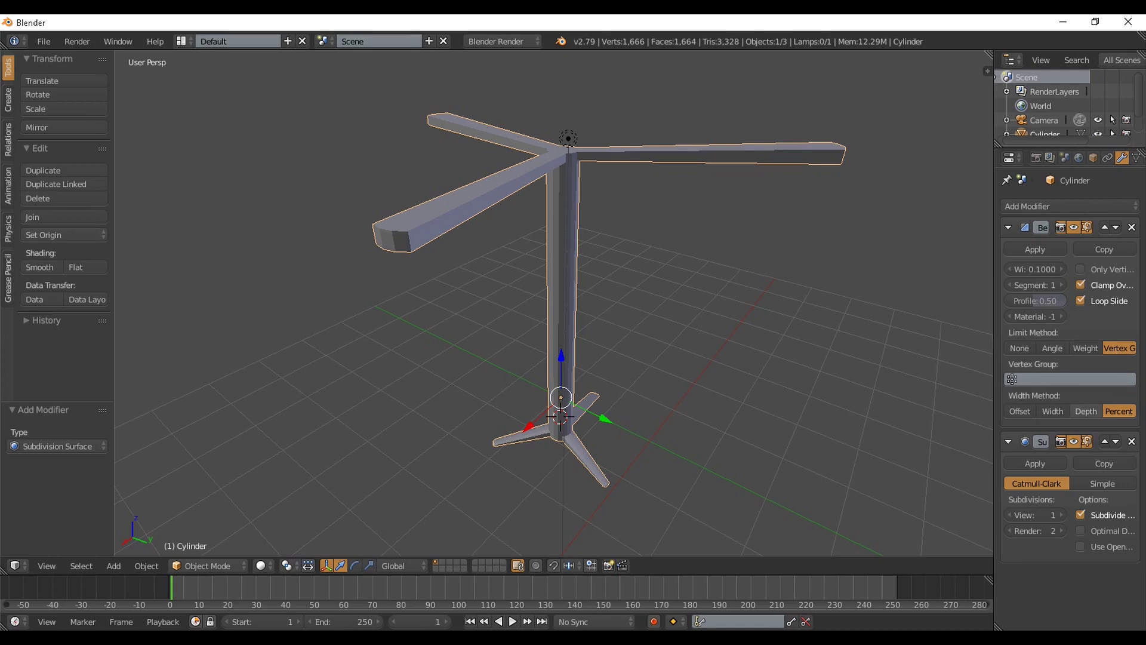
Set the Bevel modifier's width method to Depth and its limit method to Weight.
left_click(1086, 411)
left_click(1085, 348)
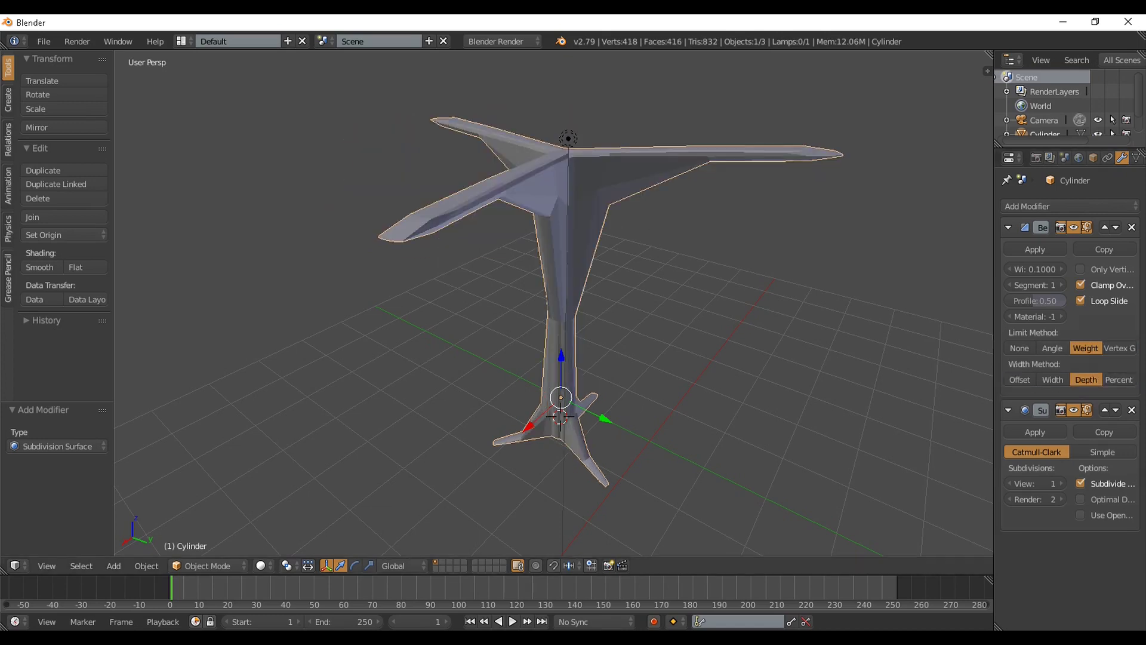
middle_click_drag(675, 323, 642, 305)
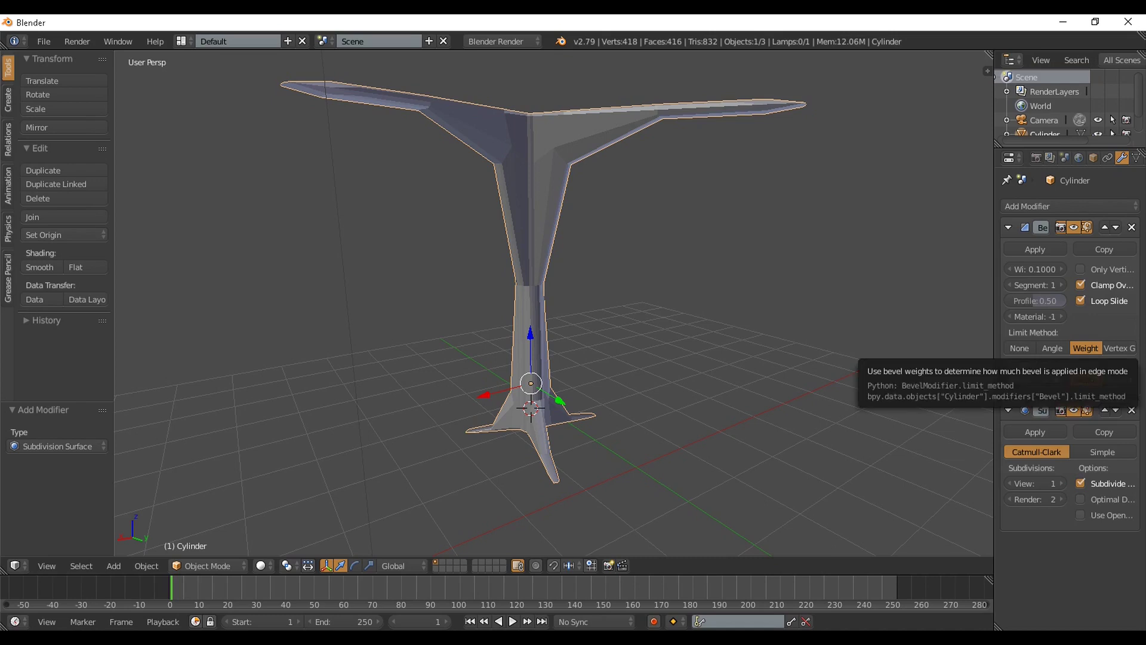
middle_click_drag(674, 298, 752, 293)
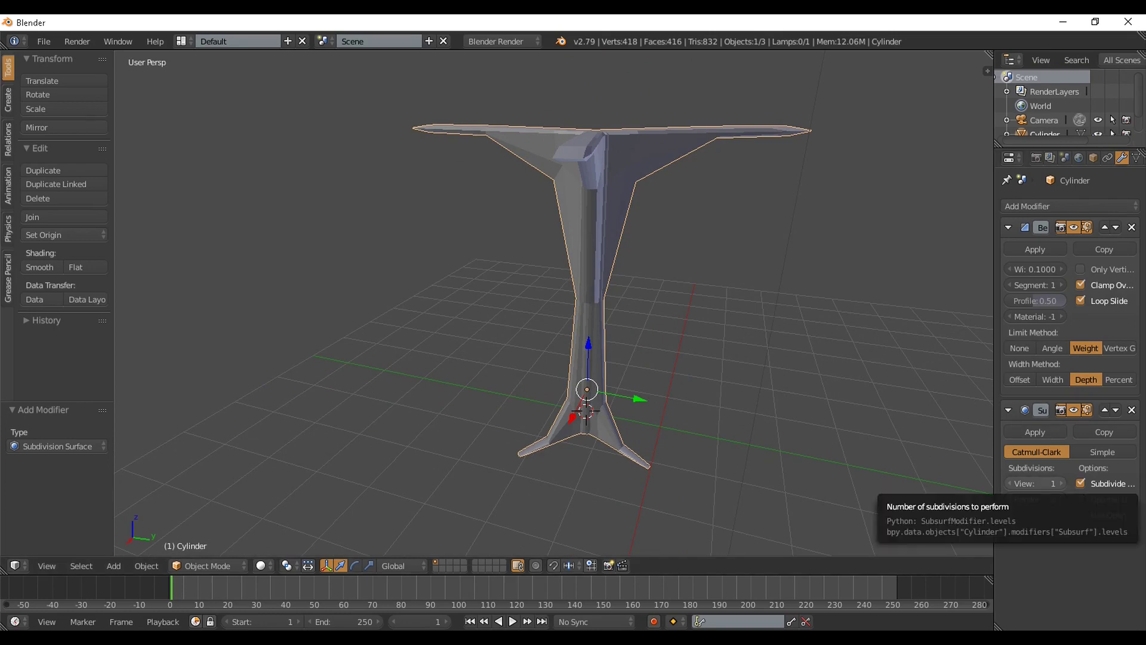
Set the Subdivision Surface modifier's viewport subdivisions to 2.
left_click(1036, 483)
key("Return")
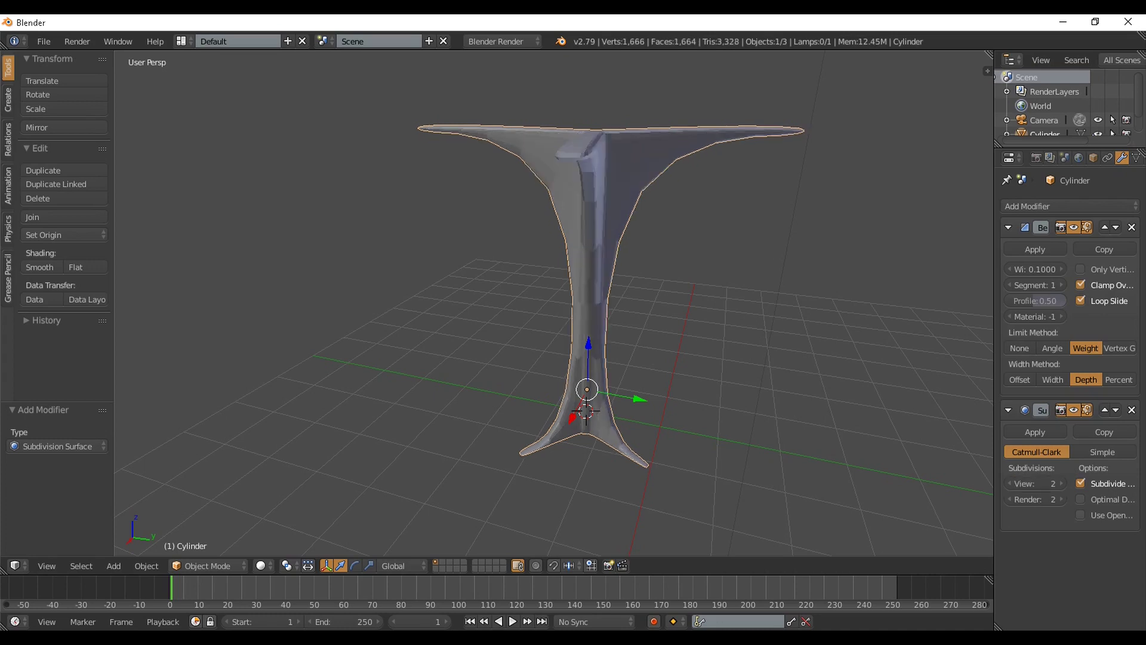
middle_click_drag(776, 358, 770, 324)
In Edit Mode, add a loop cut around the pole and slide it down close to the base legs.
key("Tab")
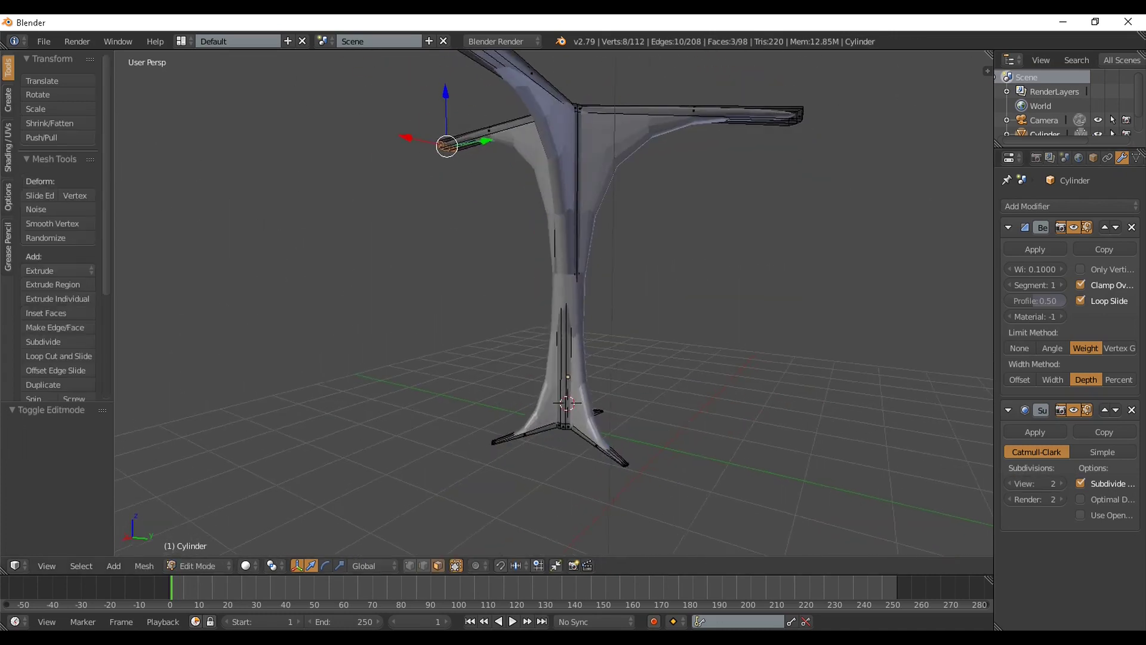
scroll(770, 324, "up", 1)
key("ctrl+r")
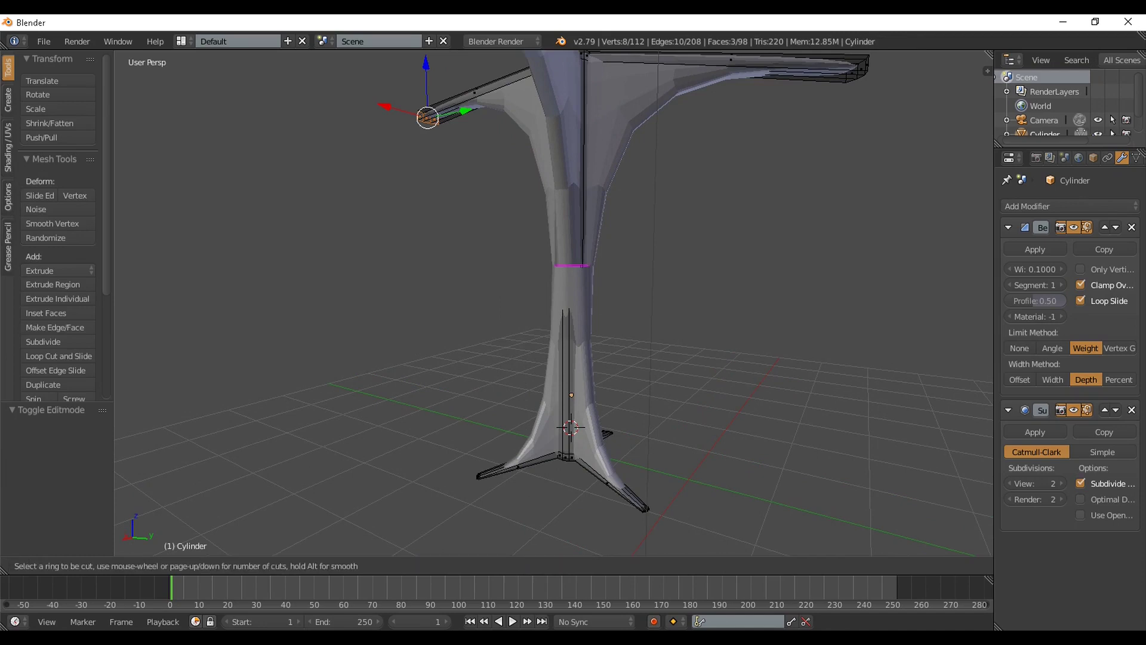
left_click(573, 257)
left_click(571, 396)
key("Tab")
middle_click_drag(571, 395, 615, 280)
Add another loop cut around the pole and slide it up close below the arms.
key("Tab")
key("ctrl+r")
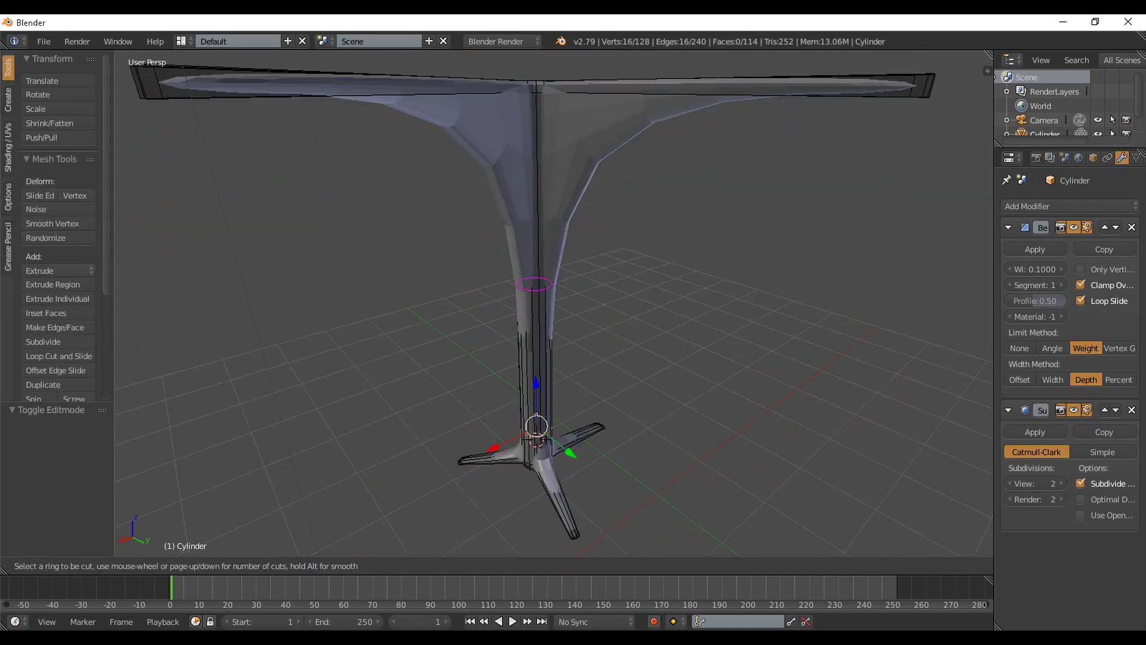
left_click(555, 272)
left_click(555, 156)
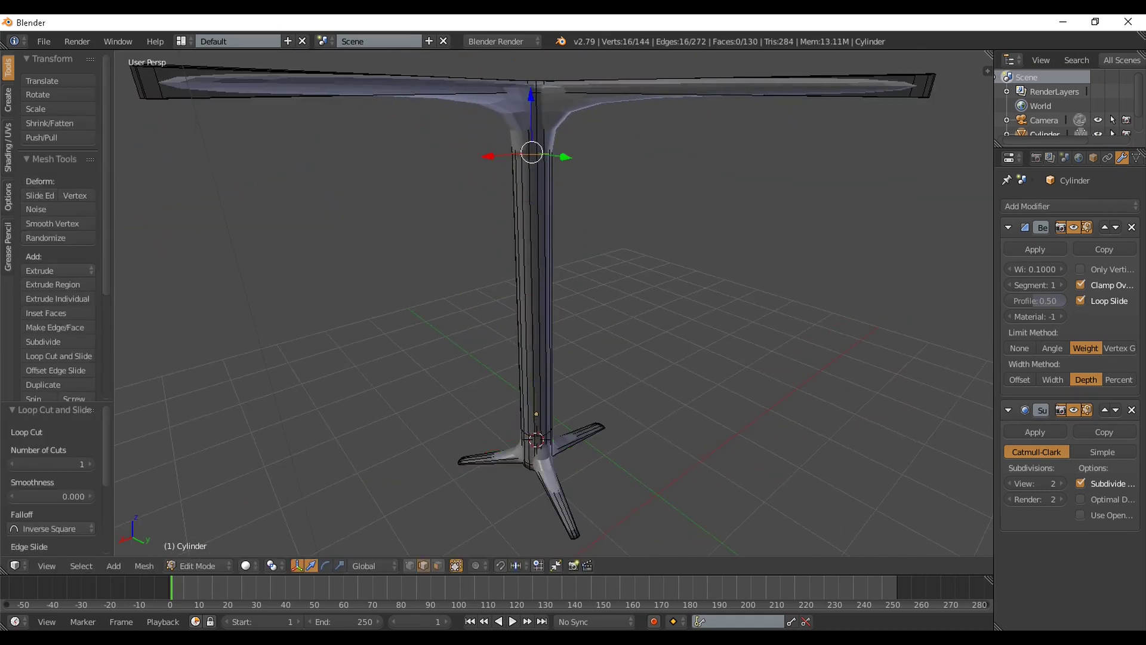
Add a centred loop cut around the pole and shift it in the negative Y direction to bend the pole.
middle_click_drag(555, 156, 606, 135)
key("ctrl+r")
left_click(569, 264)
right_click(569, 263)
middle_click_drag(569, 264, 621, 288)
key("g")
key("y")
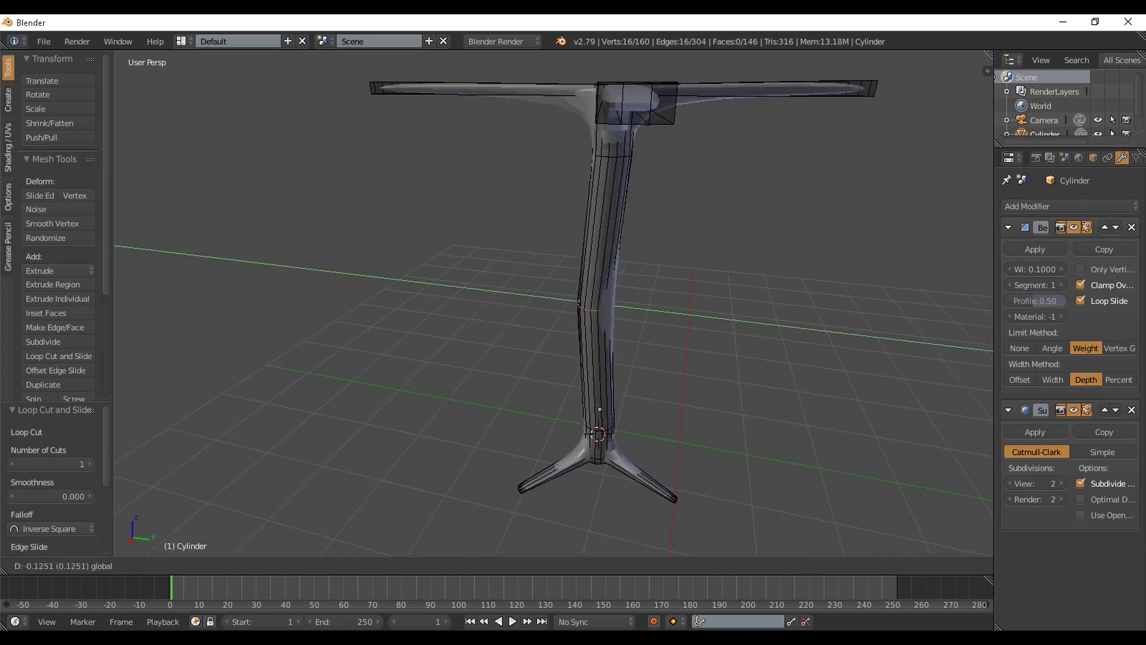
left_click(567, 245)
key("Tab")
middle_click_drag(567, 245, 534, 242)
scroll(555, 293, "down", 3)
Add a loop cut across one upper arm and raise it along Z to bend the arm upward.
key("Tab")
middle_click_drag(436, 286, 409, 302, "shift")
scroll(484, 382, "up", 2)
key("ctrl+r")
double_click(737, 296)
left_click_drag(742, 246, 748, 198)
key("Tab")
middle_click_drag(743, 209, 674, 185)
scroll(752, 200, "down", 2)
Add a loop cut across a second upper arm and lower it about 0.56 along Z.
key("Tab")
key("ctrl+r")
left_click(394, 275)
left_click(394, 275)
left_click_drag(390, 224, 392, 274)
middle_click_drag(393, 274, 514, 308)
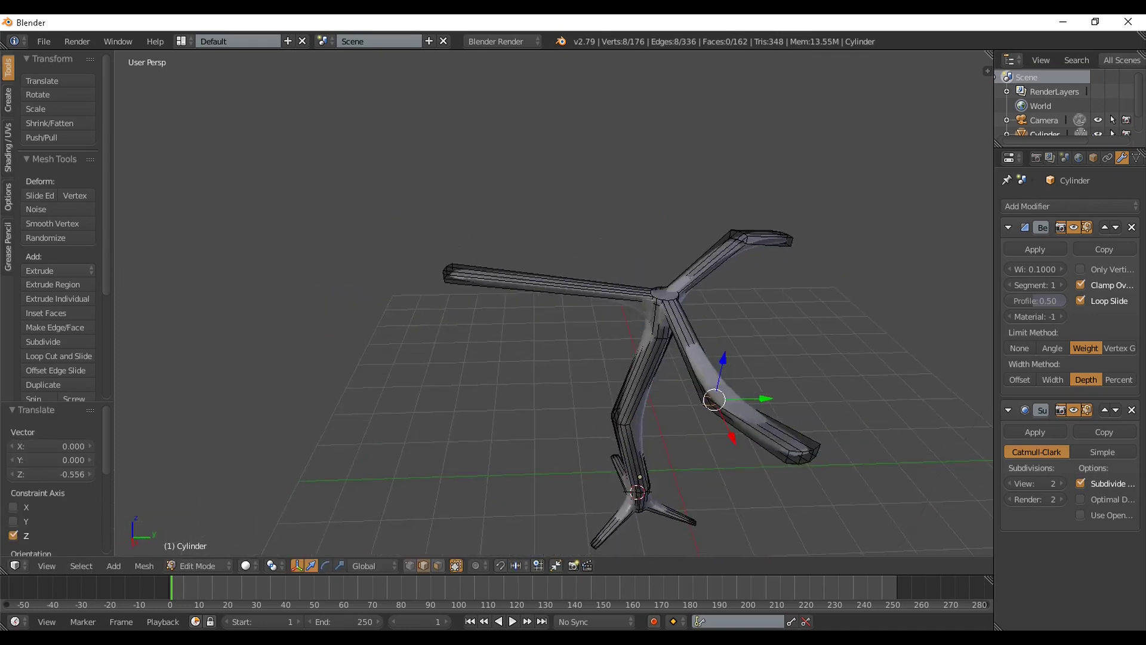
Add a loop cut across the remaining straight arm and shift it along X to bend the arm sideways.
scroll(525, 301, "up", 1)
key("ctrl+r")
left_click(540, 278)
left_click(541, 278)
left_click_drag(540, 303, 540, 361)
key("Tab")
middle_click_drag(540, 361, 453, 353)
scroll(546, 326, "down", 4)
key("Tab")
middle_click_drag(185, 302, 116, 283)
scroll(115, 283, "up", 1)
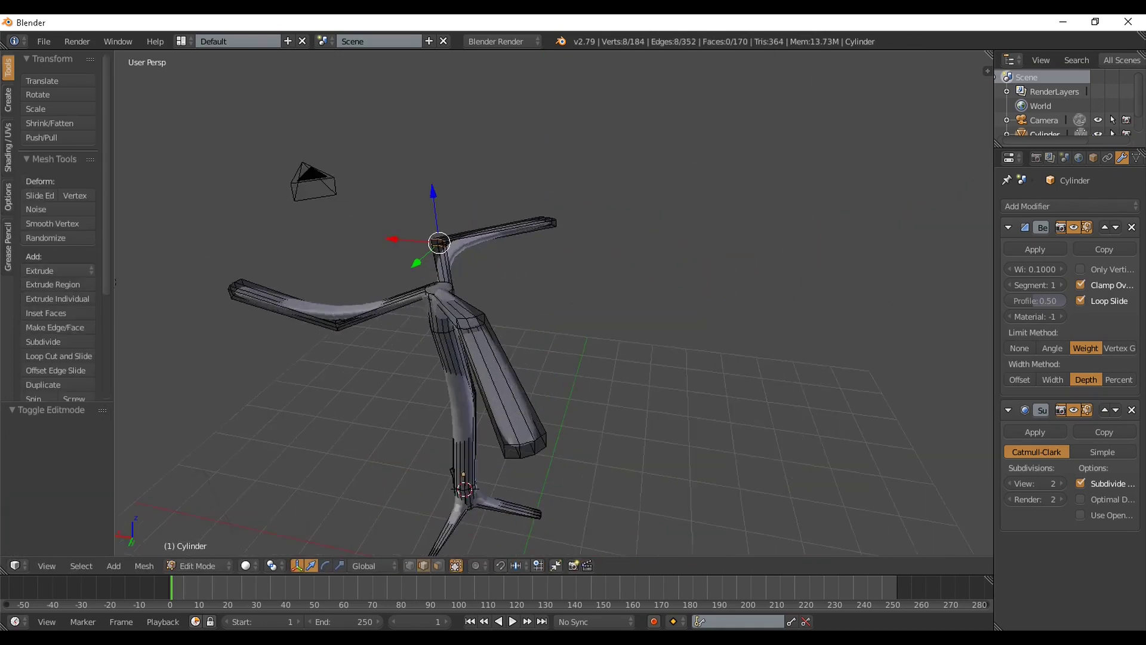
Select the three end faces of the arm with the raised loop and move them up about 1.45 along Z.
middle_click_drag(478, 370, 124, 201)
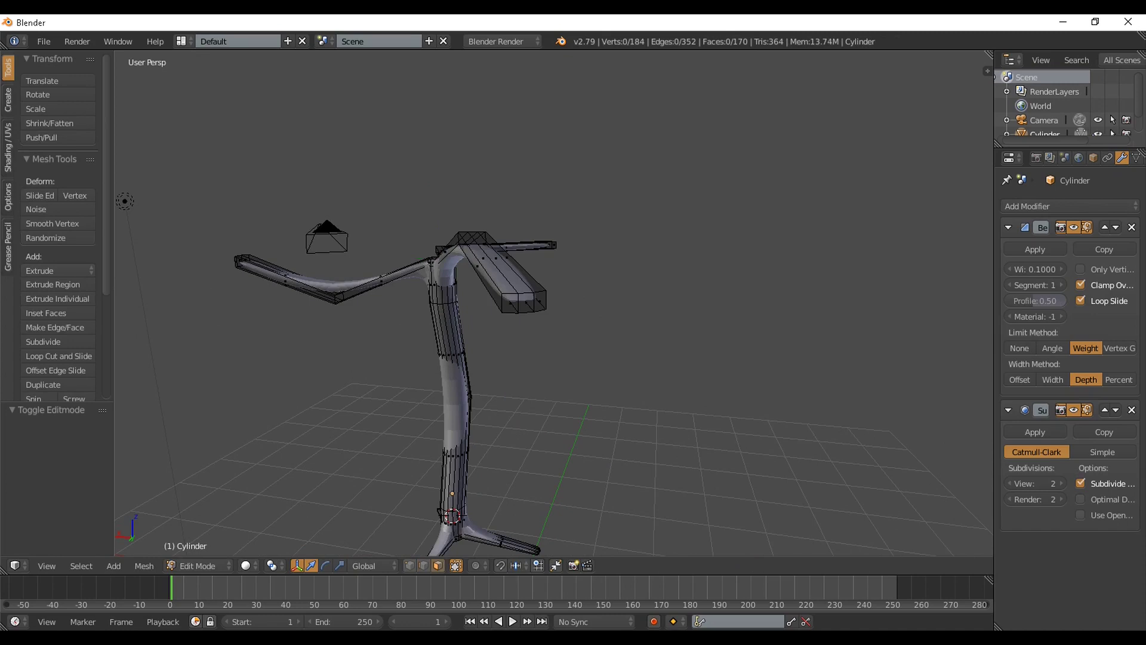
right_click(510, 303)
right_click(527, 303, "shift")
right_click(540, 302, "shift")
left_click_drag(527, 252, 526, 65)
middle_click_drag(526, 66, 620, 104)
middle_click_drag(482, 533, 501, 543)
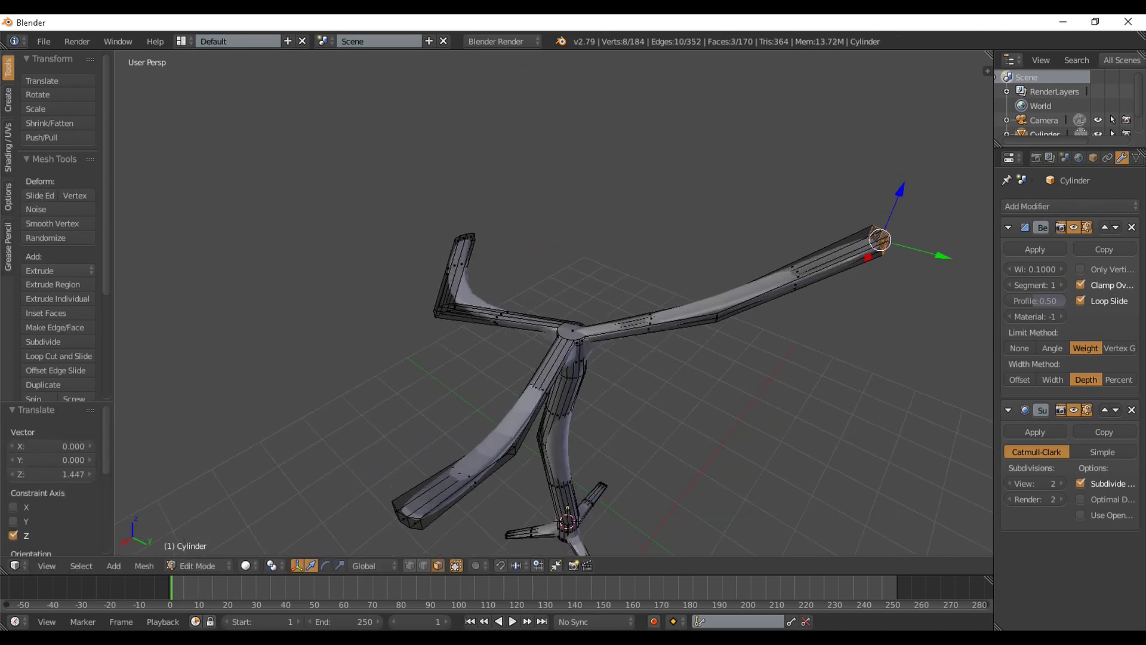
Move the selected arm tip about -1.00 along Y so the arm curves more steeply upward.
key("g")
key("y")
key("Return")
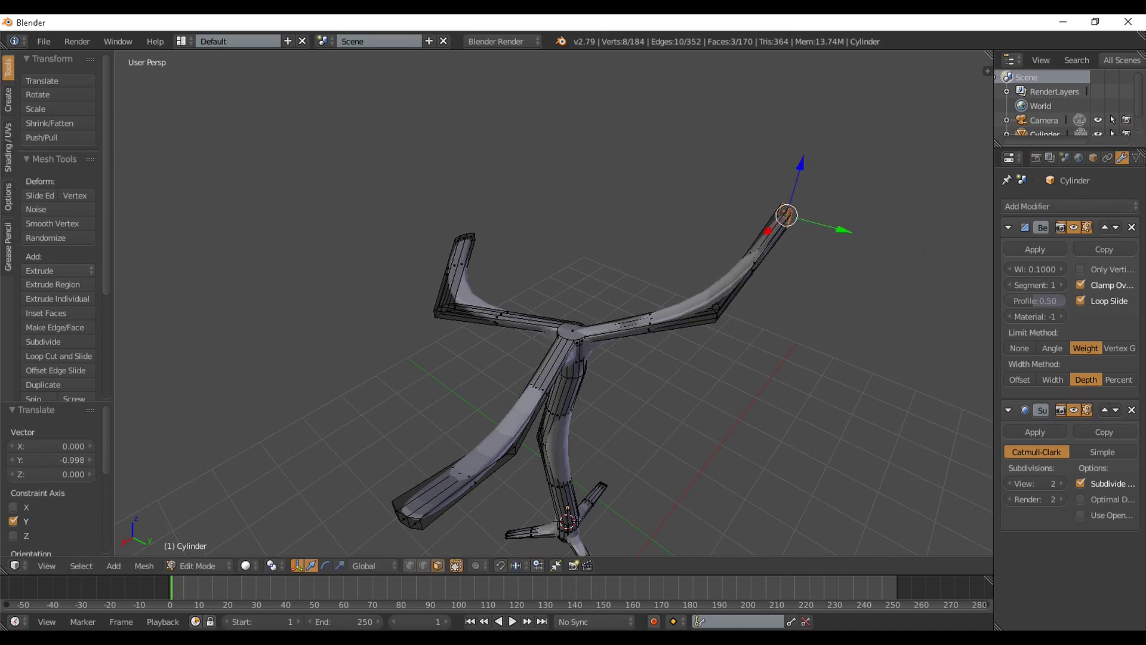
key("Tab")
middle_click_drag(556, 335, 604, 285)
key("Tab")
scroll(604, 286, "up", 1)
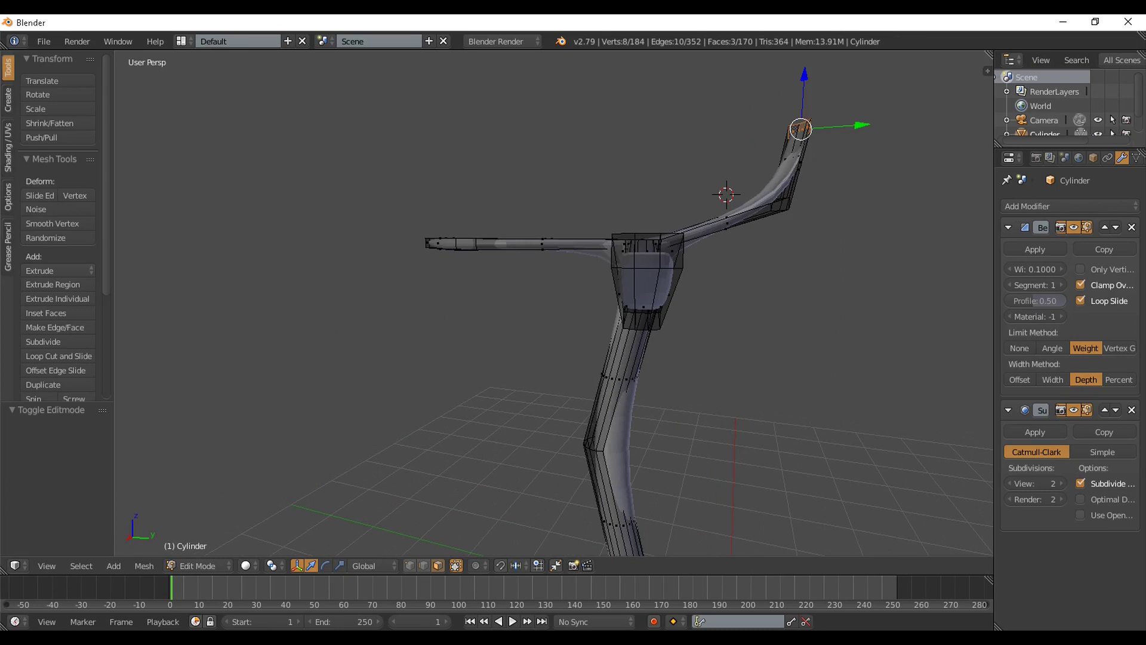
Select the three end faces of the second arm and raise them along Z.
right_click(624, 251)
right_click(648, 251, "shift")
right_click(672, 252, "shift")
middle_click_drag(673, 251, 624, 253)
key("g")
key("z")
left_click(621, 152)
scroll(620, 152, "down", 3)
Shift the second arm's raised tip along X to adjust its curve.
middle_click_drag(621, 151, 835, 224)
key("g")
key("x")
left_click(604, 209)
key("Tab")
Select the three end faces of the last unraised arm and move them up along Z.
middle_click_drag(633, 269, 623, 309, "shift")
key("Tab")
scroll(561, 305, "up", 2)
right_click(544, 410)
right_click(569, 409, "shift")
right_click(592, 409, "shift")
key("g")
key("z")
left_click_drag(573, 306, 574, 189)
Move the last arm's raised tip about 0.22 along Y and return to Object Mode.
middle_click_drag(574, 189, 427, 219)
key("g")
key("y")
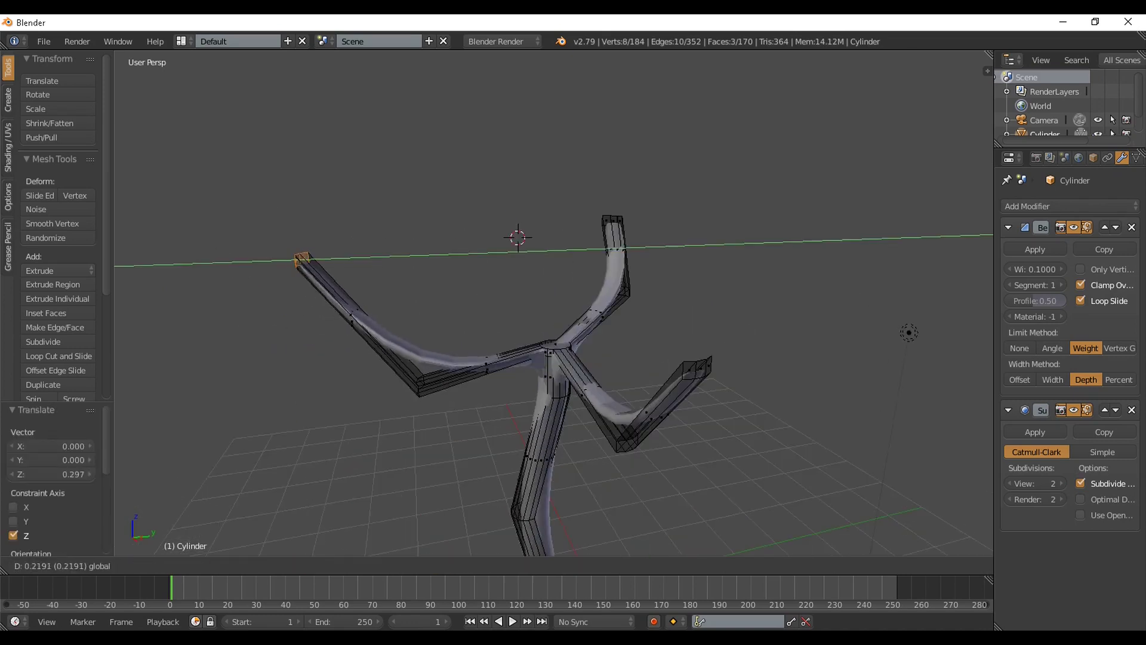
key("Return")
key("Tab")
scroll(554, 303, "down", 2)
middle_click_drag(554, 303, 490, 277)
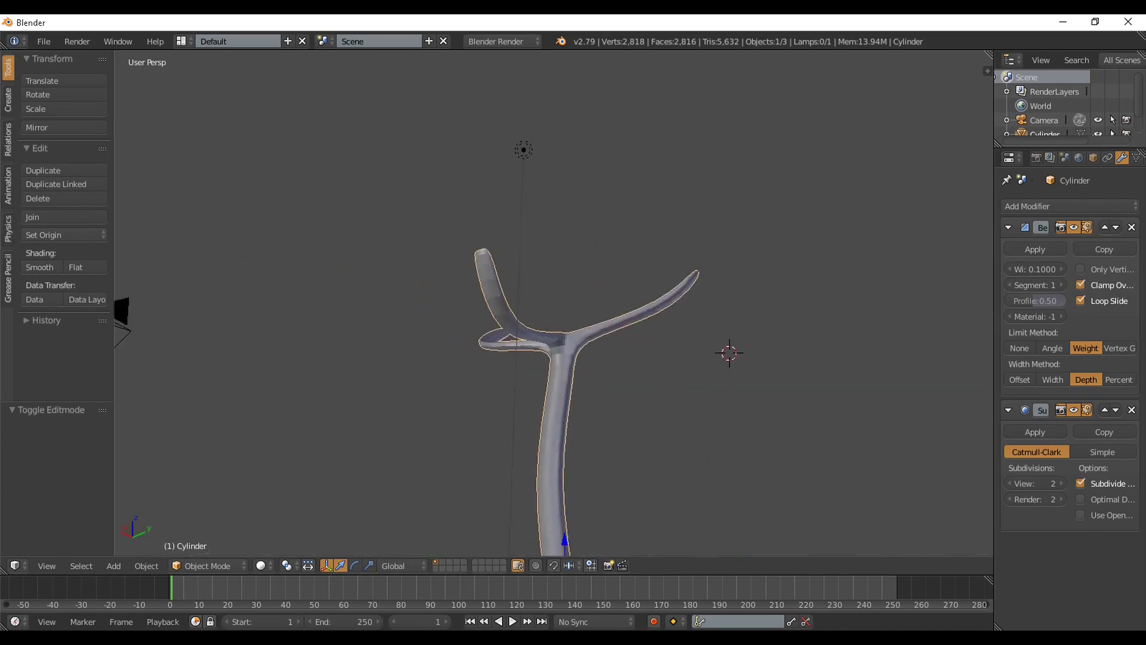
Start saving the file and create a folder named "arvore 3D" inside the Prontos folder.
key("ctrl+s")
left_click(327, 113)
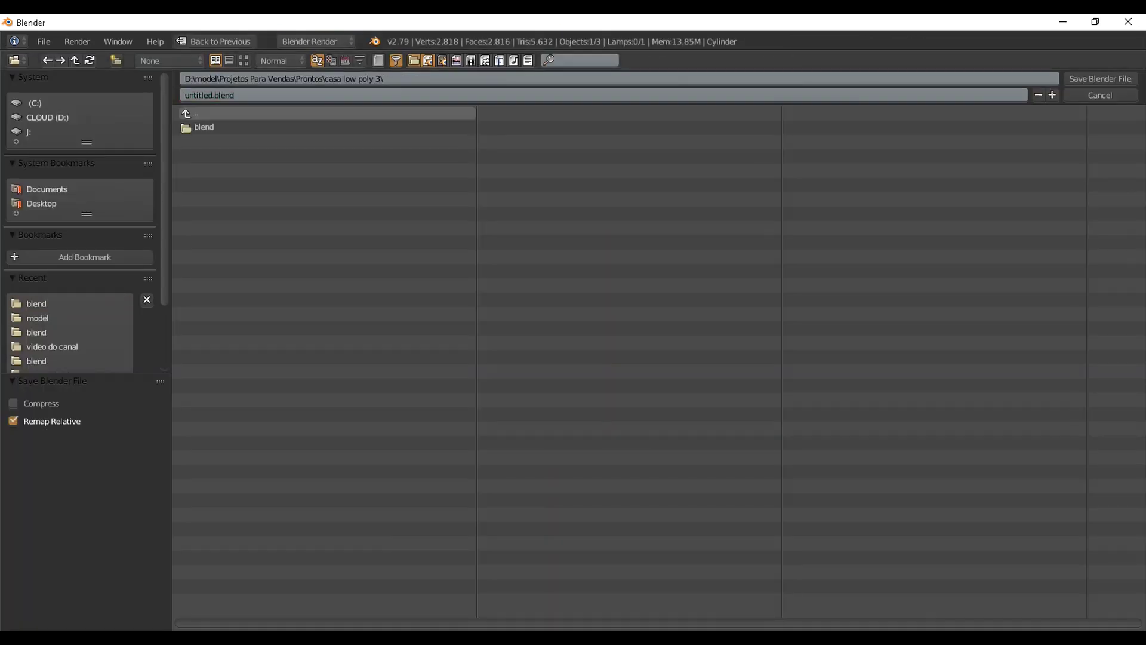
left_click(327, 113)
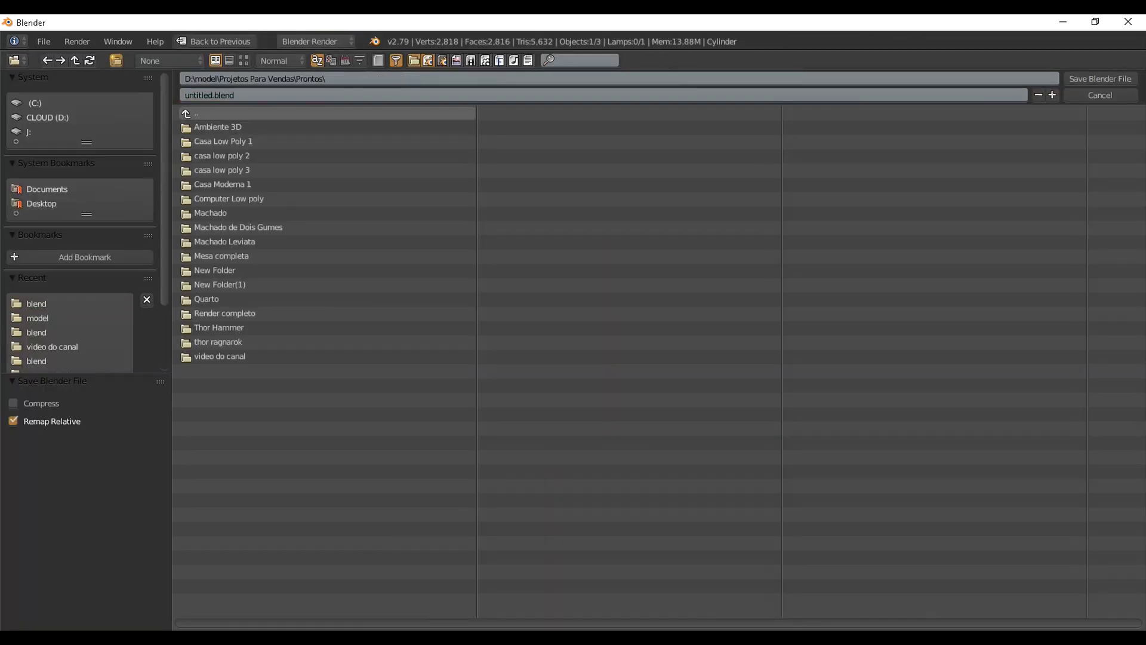
key("i")
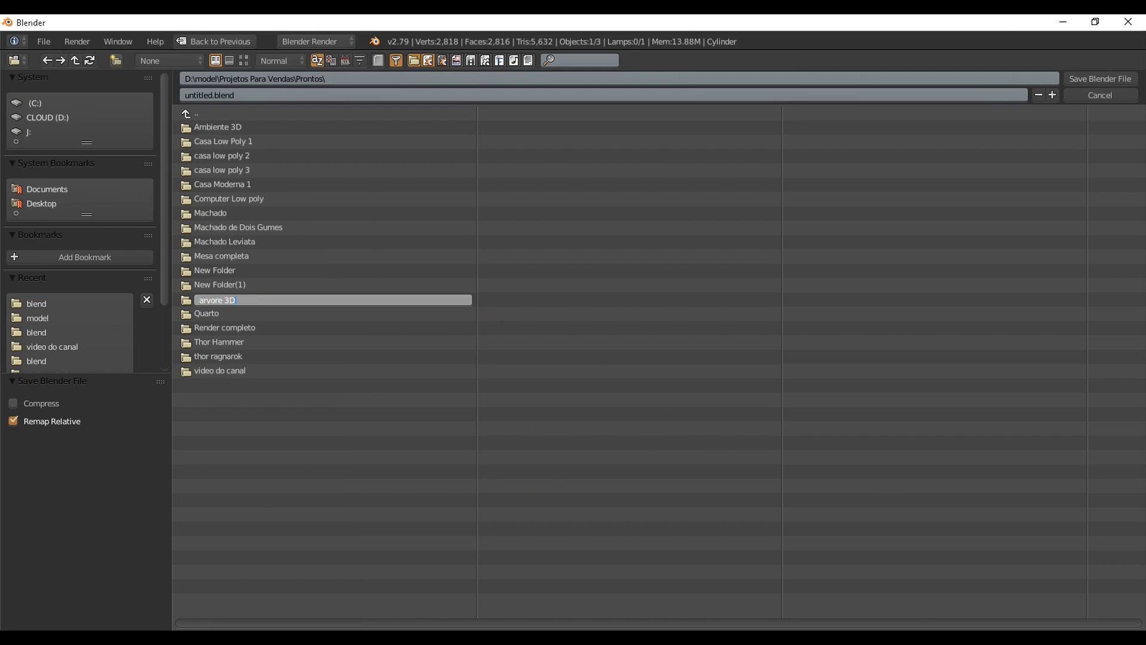
type("arvore 3D")
key("Return")
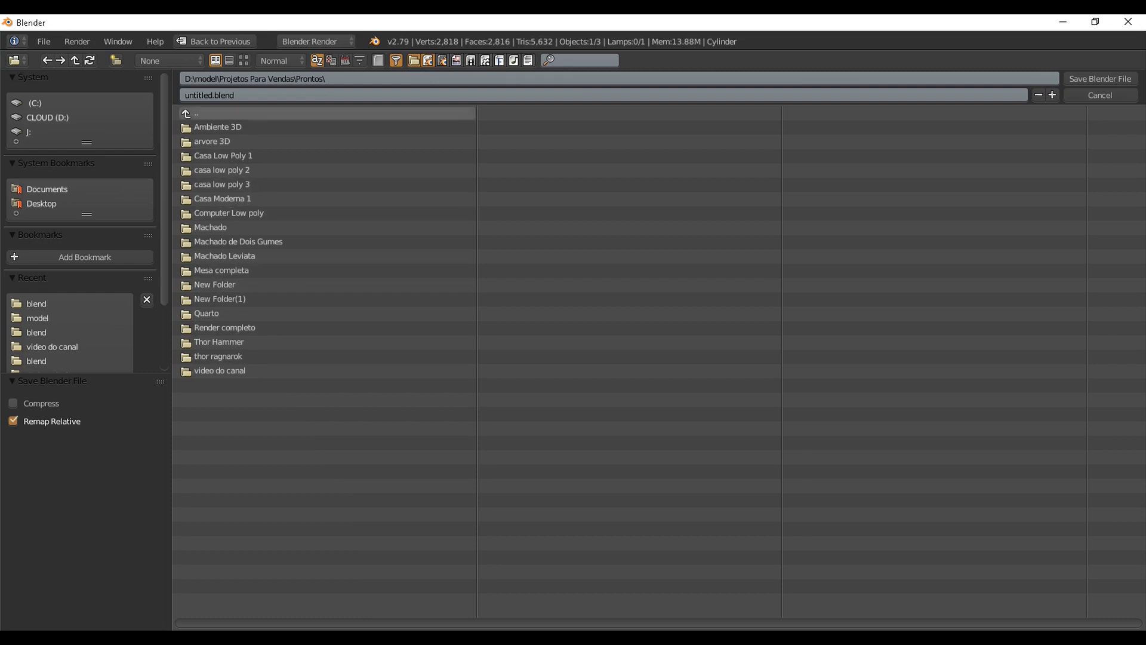
Create a "blend" subfolder inside "arvore 3D" and save the file there as untitled.blend.
double_click(212, 140)
key("i")
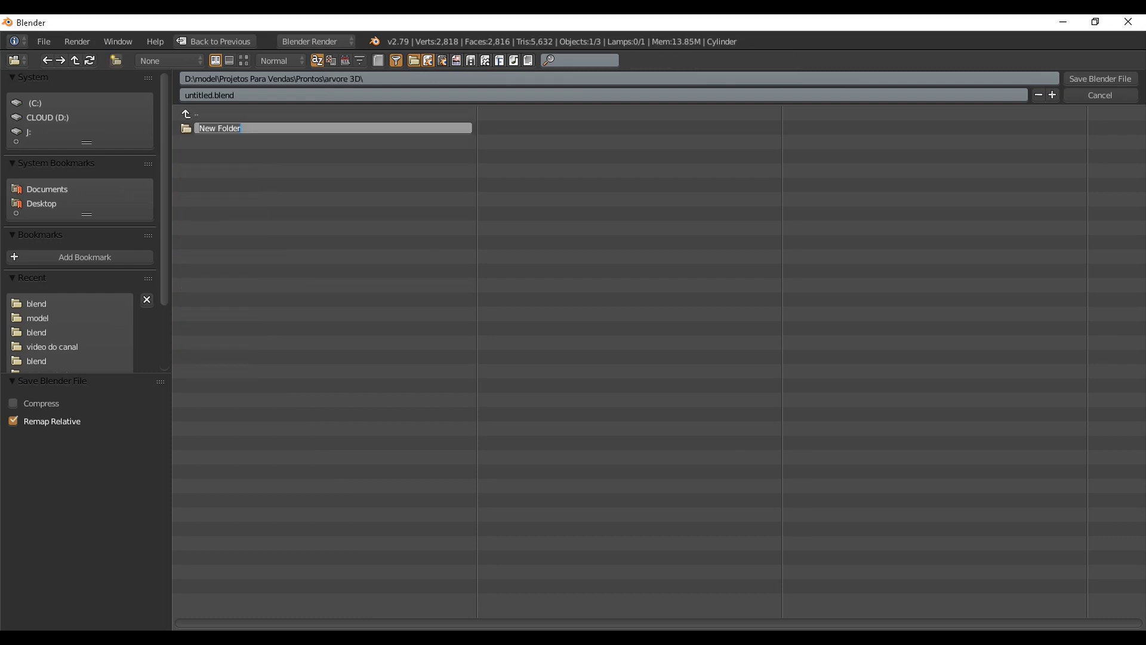
key("Return")
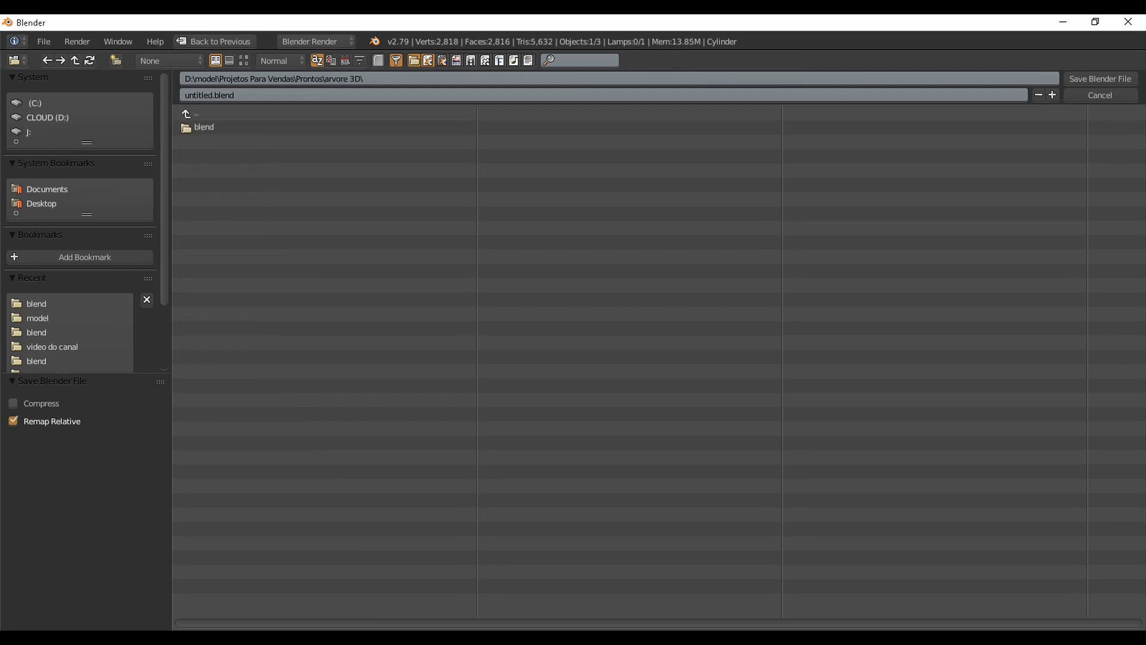
left_click(209, 128)
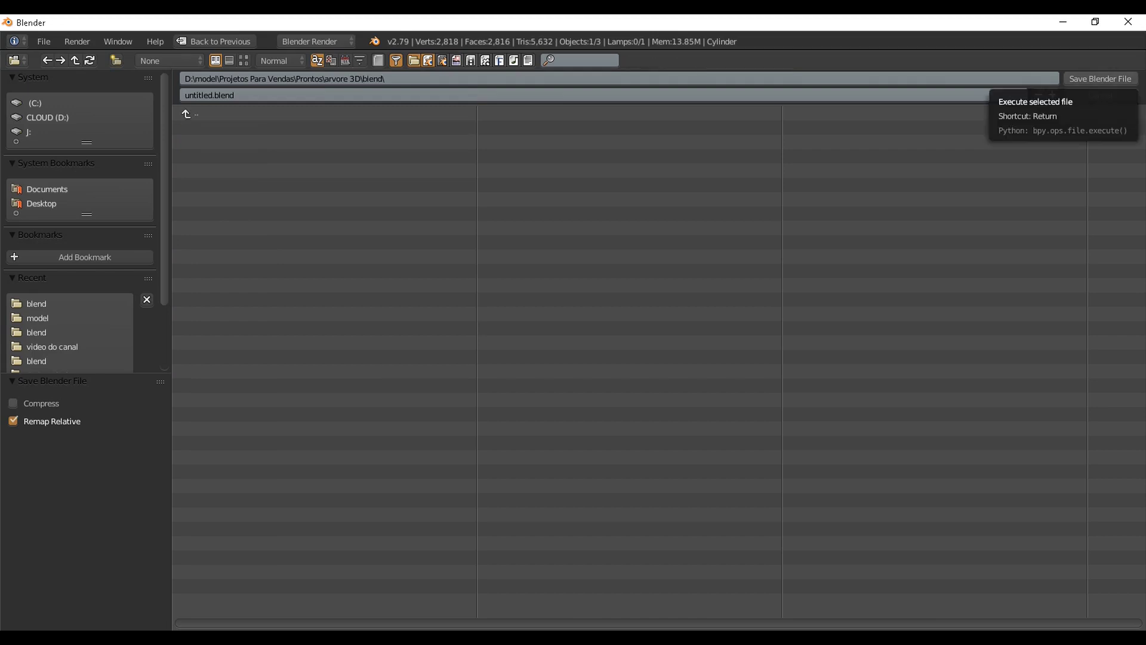
key("Return")
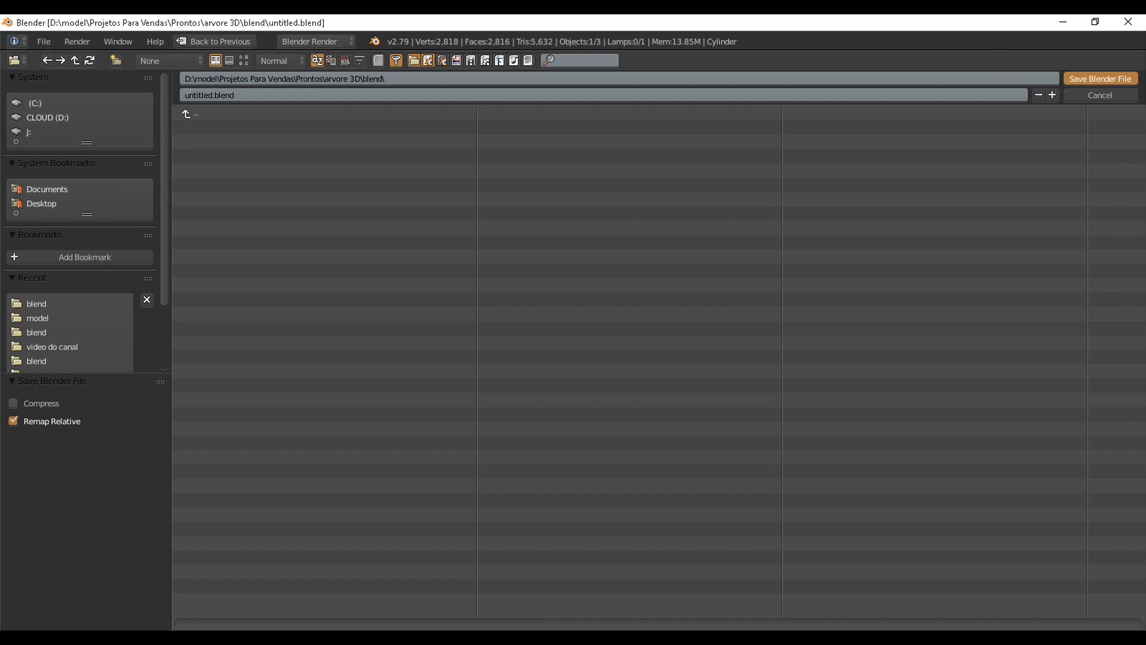
middle_click_drag(573, 299, 621, 177)
scroll(642, 307, "up", 4)
scroll(585, 280, "up", 6)
scroll(615, 317, "down", 6)
mouse_move(620, 176)
middle_mouse_down()
mouse_move(618, 120)
mouse_move(615, 197)
middle_mouse_up()
scroll(615, 197, "up", 3)
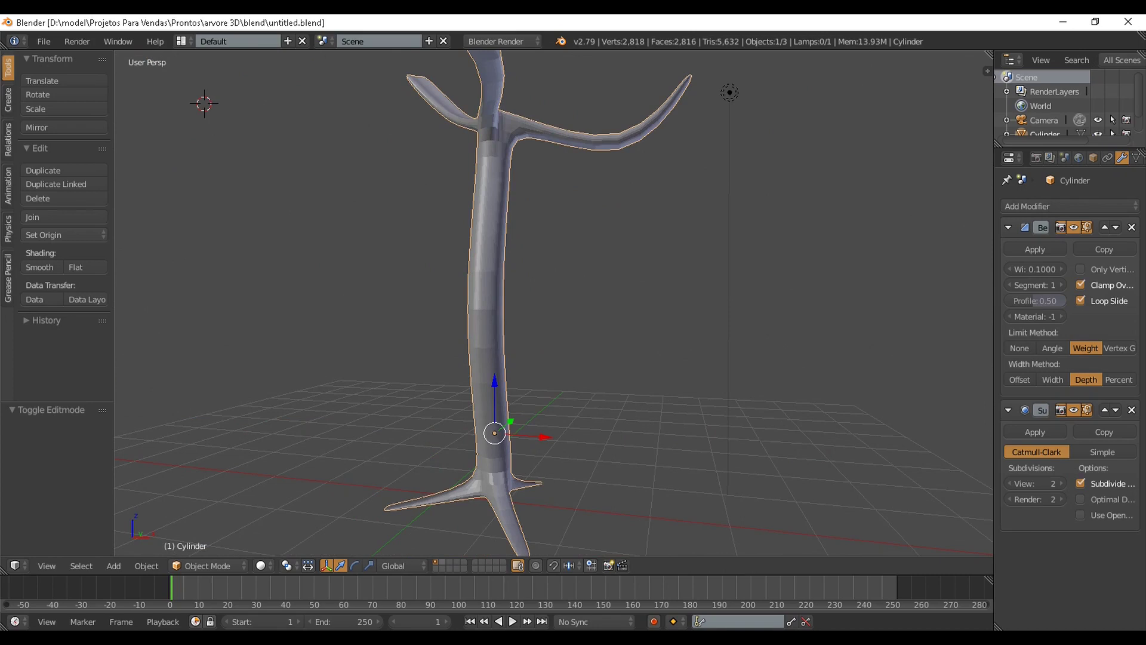
Switch to an empty layer and add a plane mesh.
left_click(450, 562)
scroll(554, 303, "down", 9)
scroll(554, 303, "up", 2)
middle_click_drag(554, 303, 556, 358)
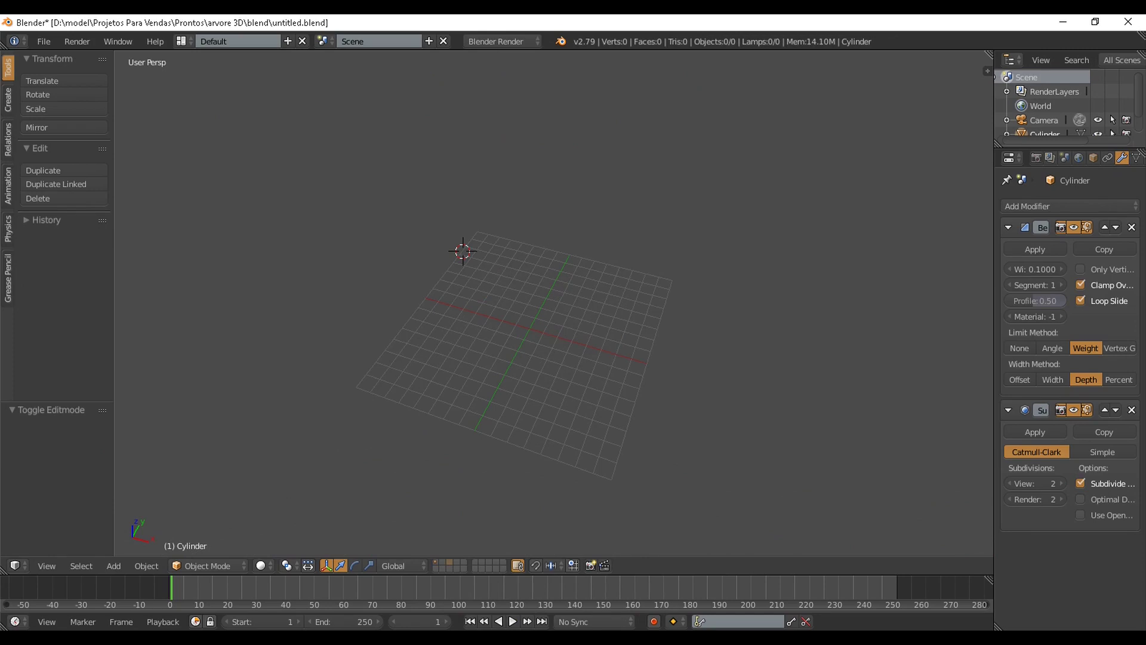
key("shift+a")
mouse_move(485, 303)
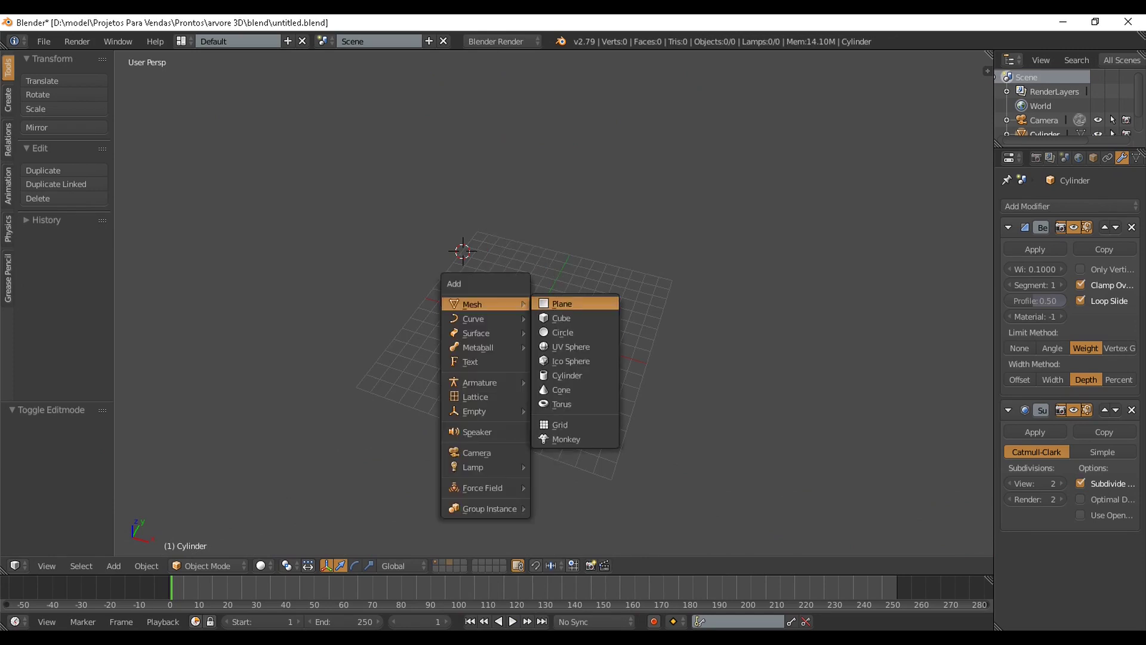
left_click(562, 303)
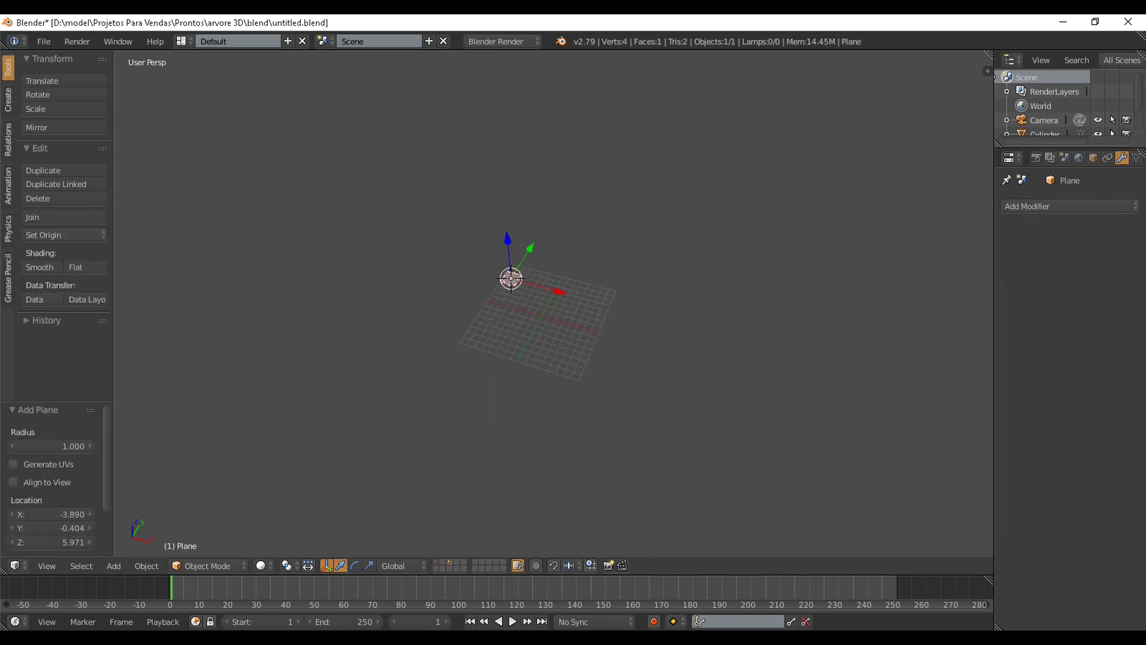
In top view, move the plane close to the origin and scale it up evenly to more than four times its size.
key("KP_7")
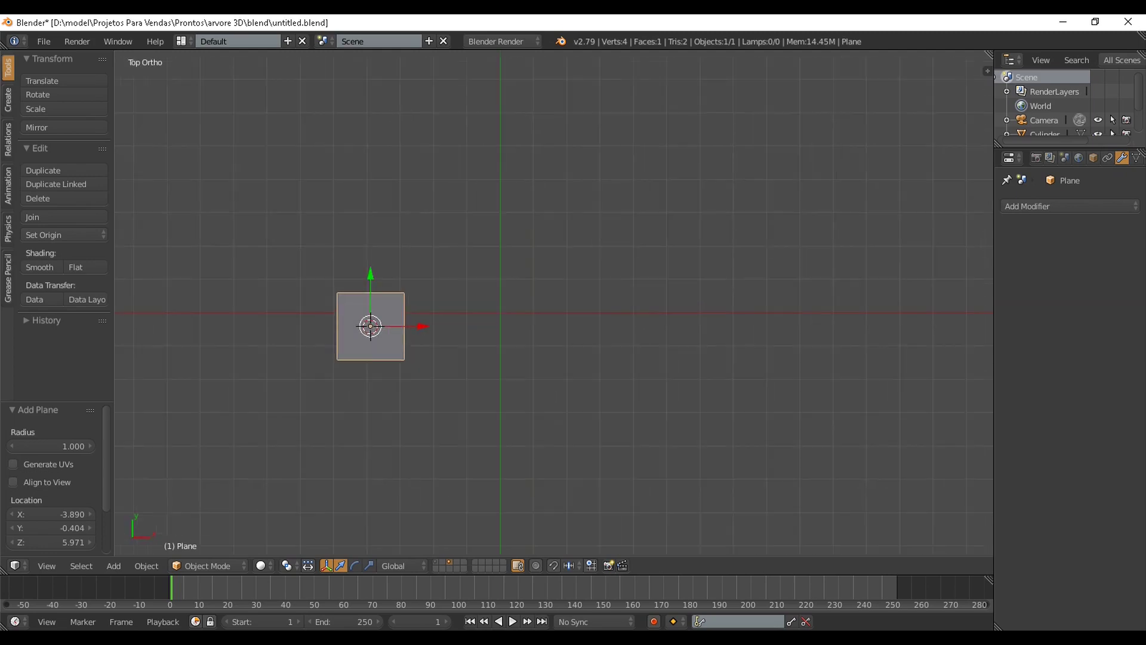
left_click_drag(422, 326, 544, 326)
left_click_drag(493, 274, 492, 258)
key("s")
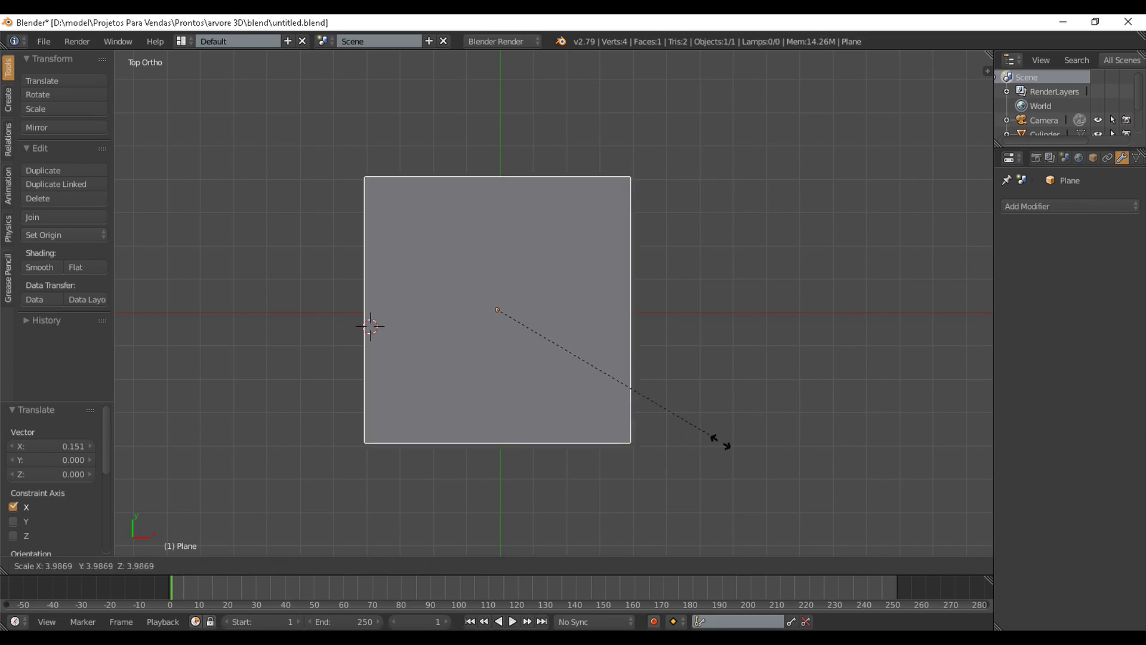
left_click(738, 455)
Add a centred loop cut parallel to Y across the plane and scale it by about 2.04 along Y to form pointed ends.
key("Tab")
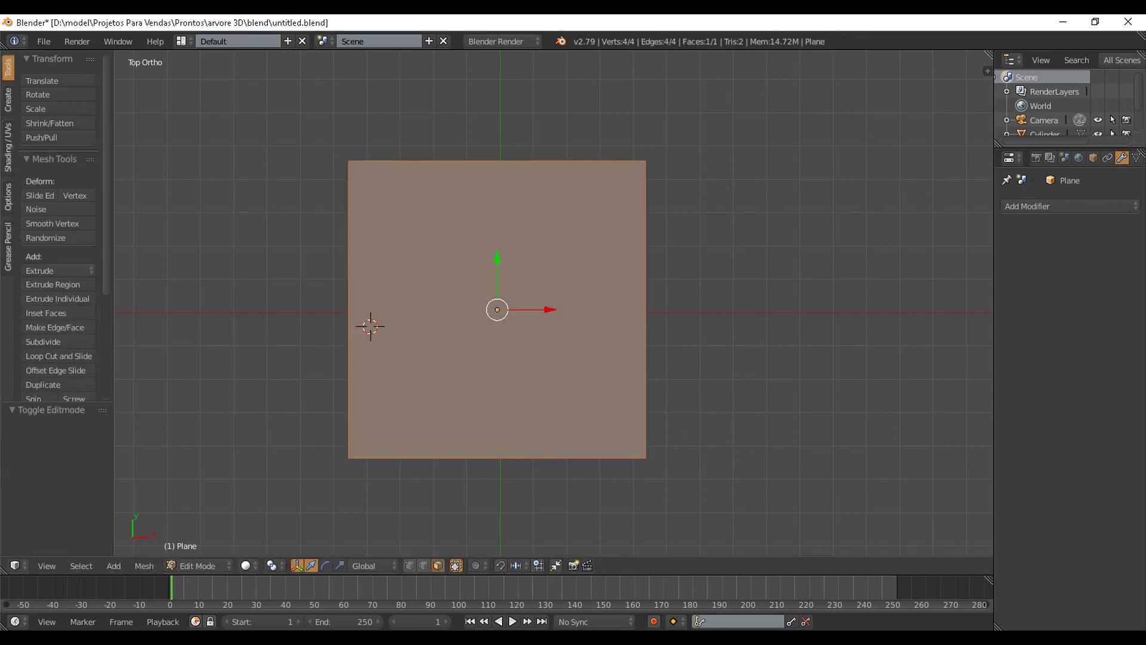
key("ctrl+r")
left_click(370, 326)
right_click(371, 326)
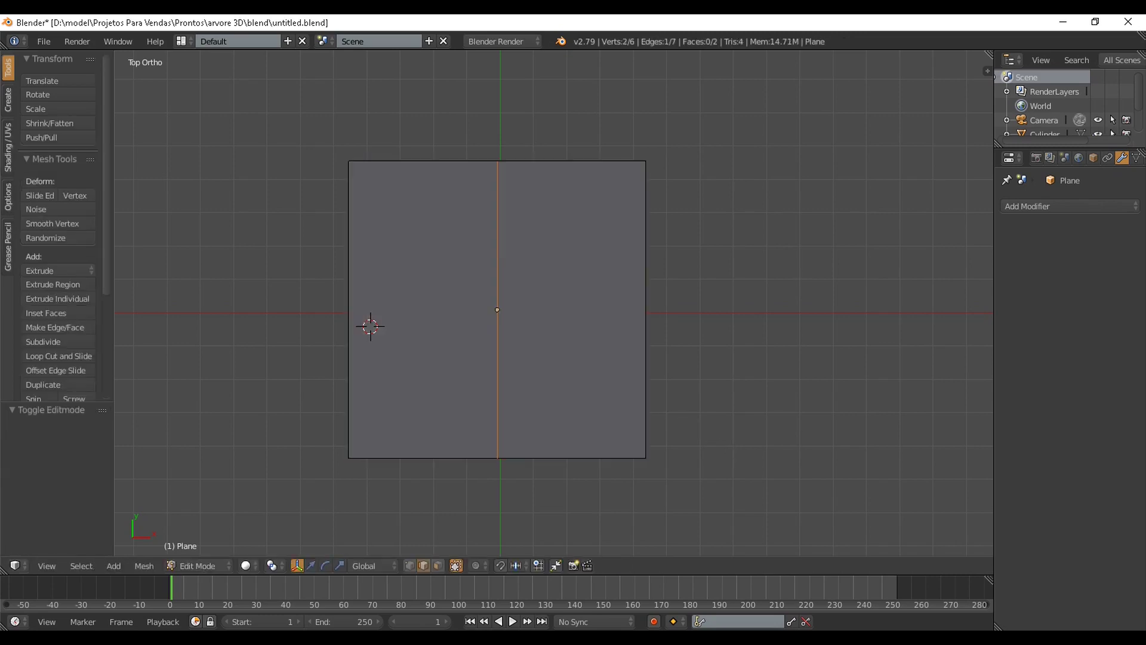
scroll(424, 317, "down", 2)
middle_click_drag(424, 317, 429, 256, "shift")
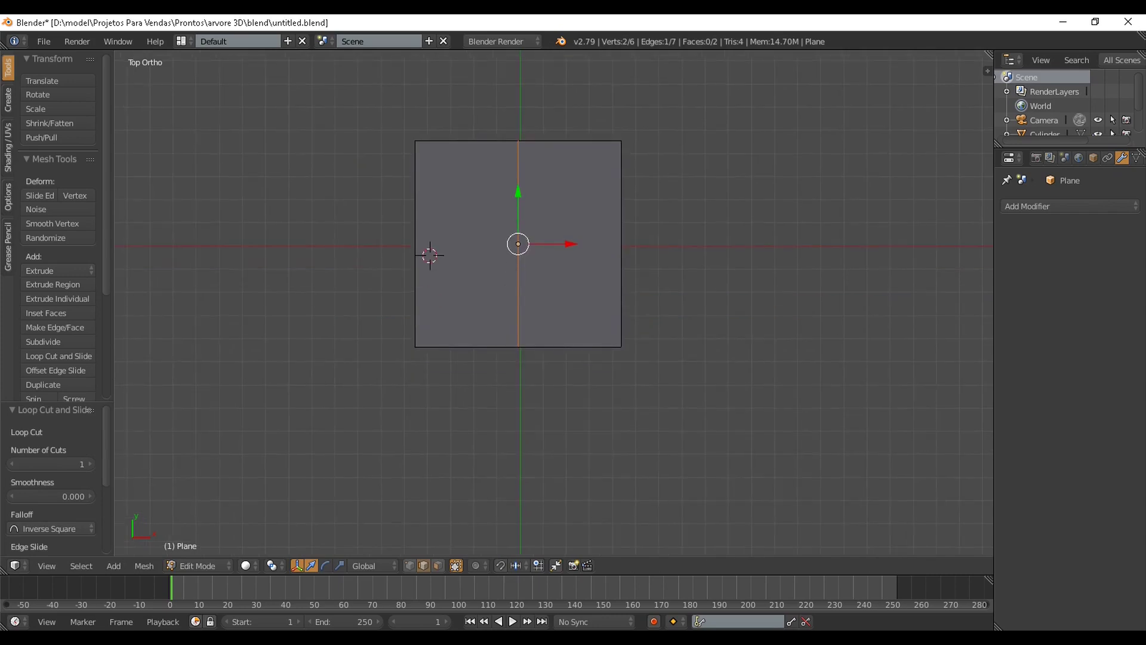
key("s")
key("y")
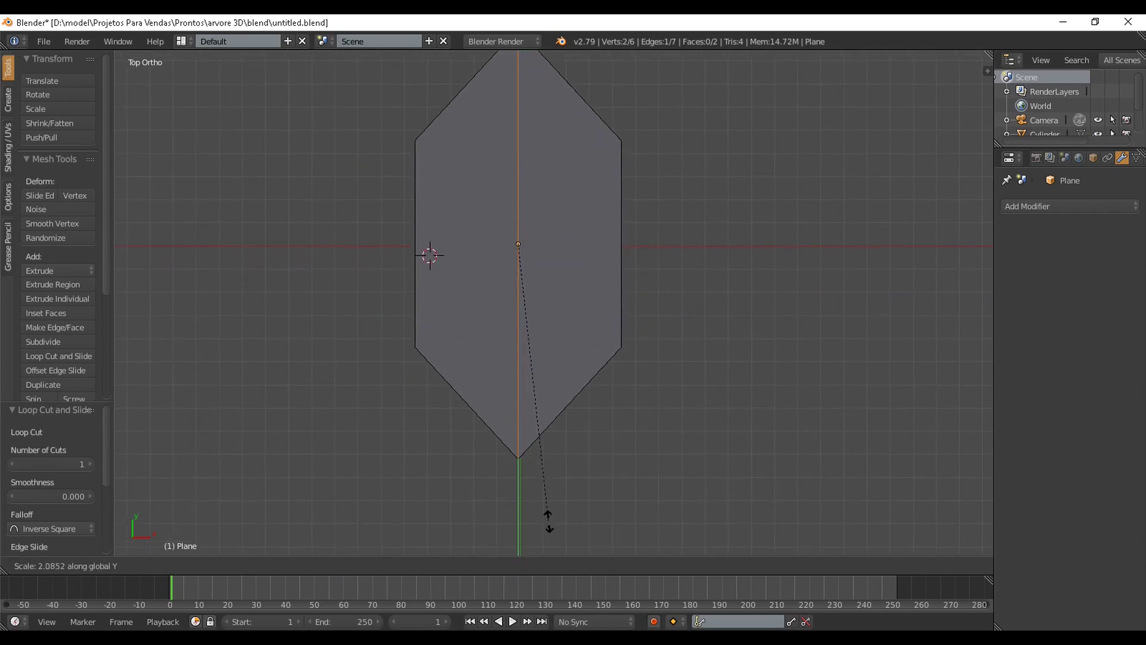
left_click(547, 515)
middle_click_drag(518, 244, 509, 318, "shift")
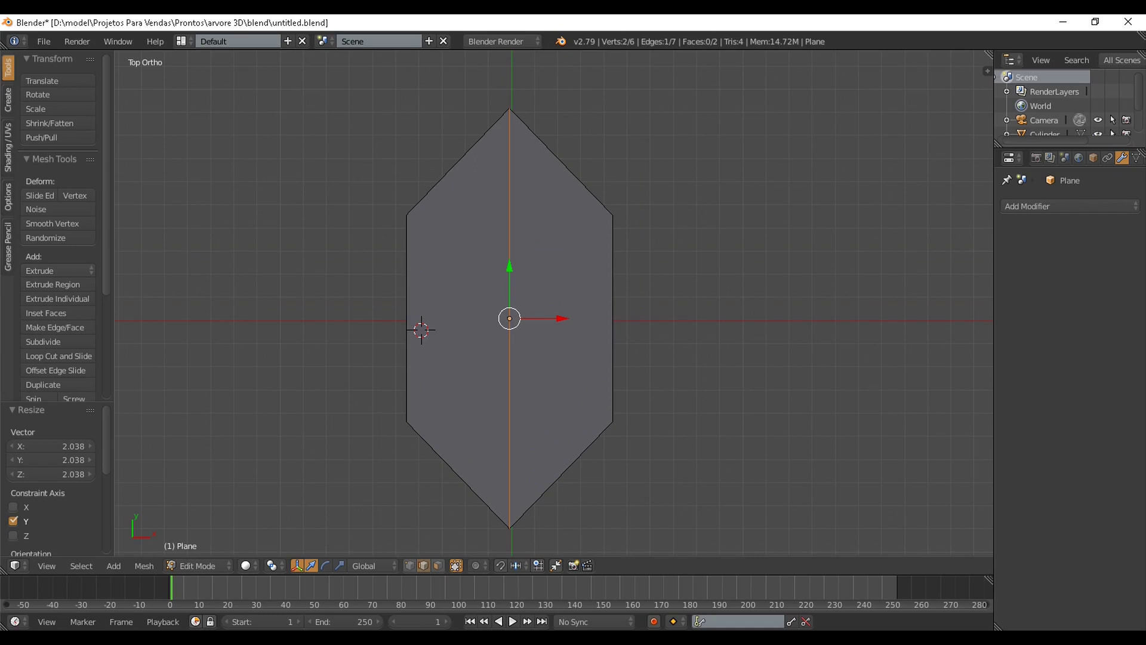
Add three crosswise loop cuts to the leaf shape and scale them by about 1.20 along X.
key("ctrl+r")
scroll(554, 303, "up", 1)
key("Escape")
key("ctrl+r")
scroll(554, 303, "up", 2)
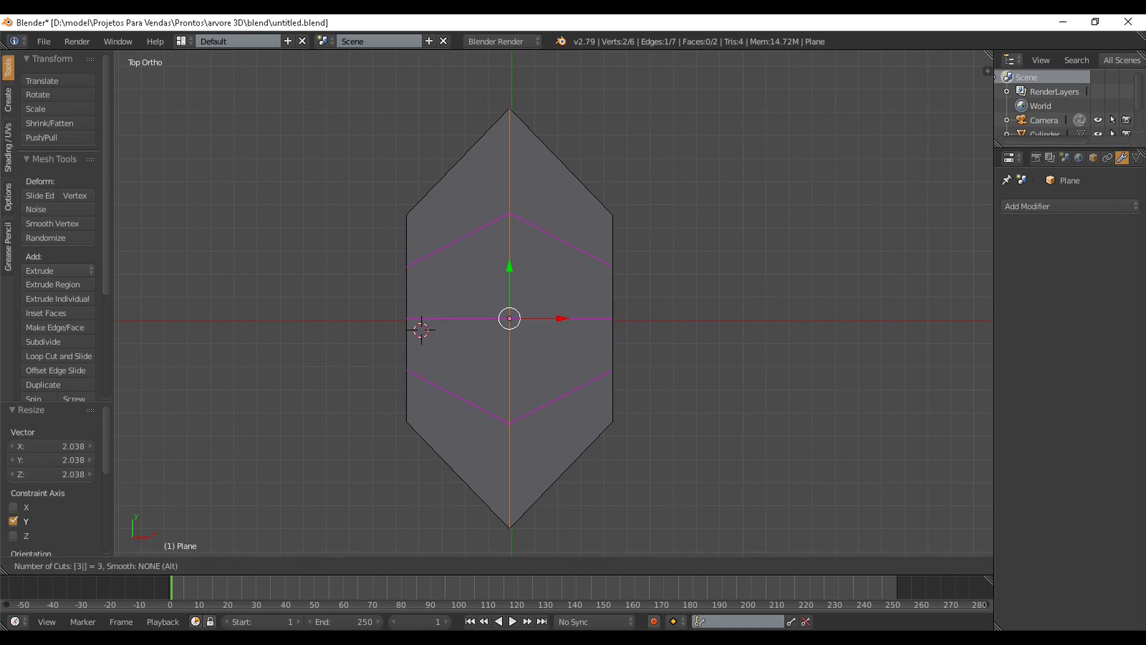
left_click(421, 329)
right_click(421, 329)
key("s")
key("x")
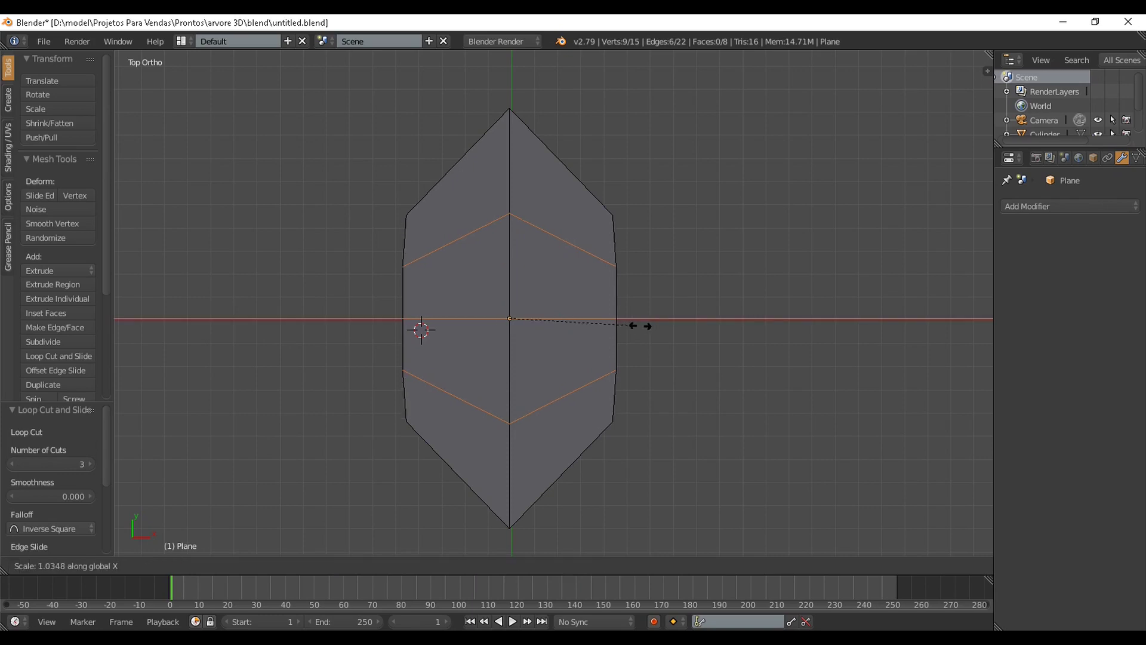
left_click(661, 340)
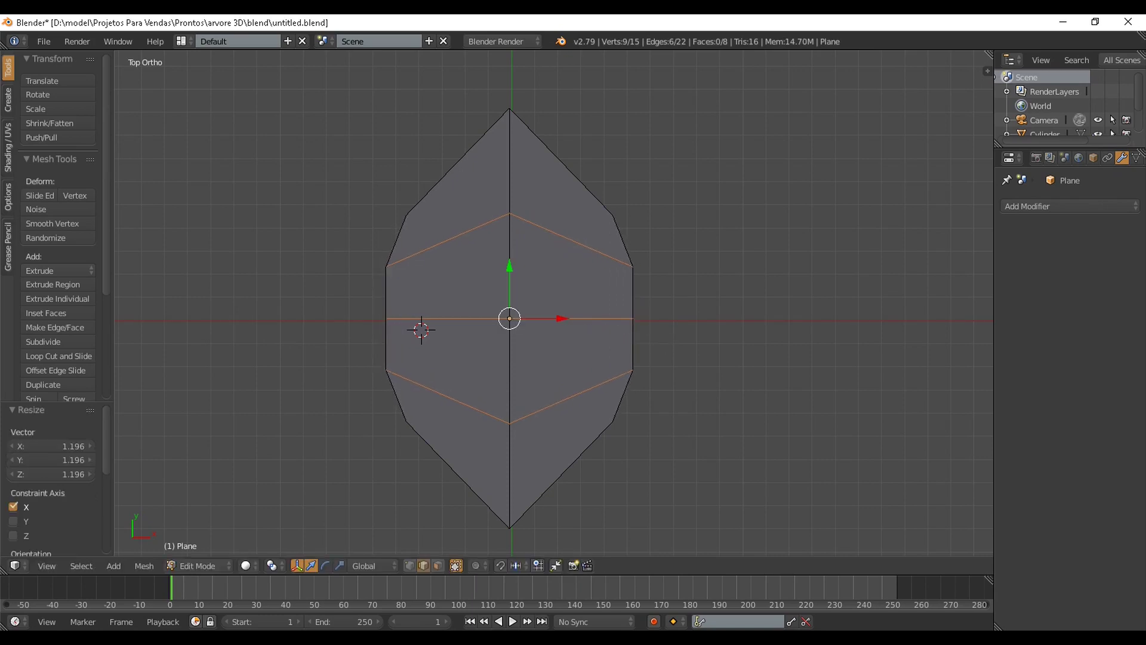
Select the two outermost vertices of the middle cross cut and scale them apart by about 1.05 along X.
key("ctrl+Tab")
key("1")
right_click(385, 318)
right_click(633, 318, "shift")
key("s")
key("x")
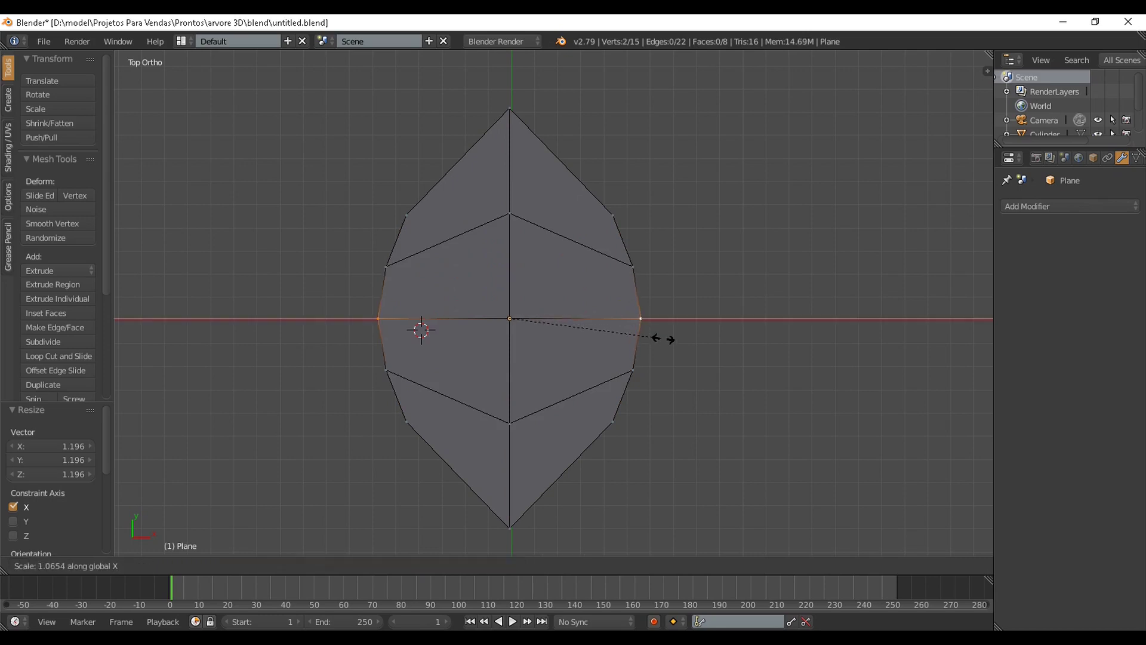
left_click(660, 340)
key("Tab")
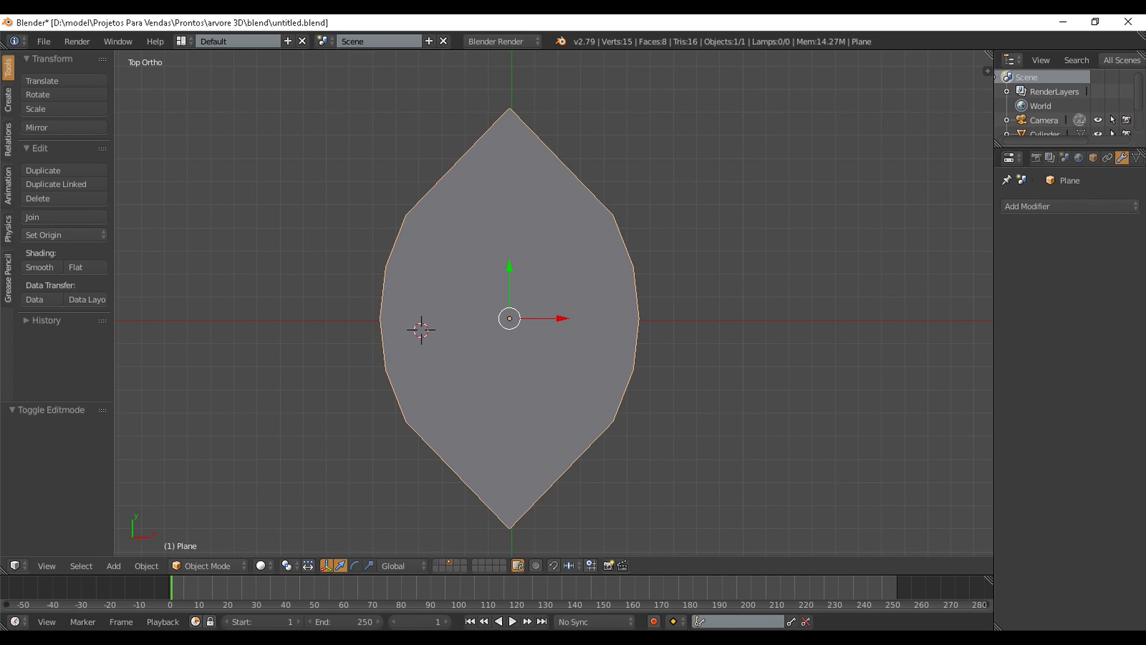
Select the ten side vertices along both leaf edges and raise them about 0.30 along Z.
key("Tab")
middle_click_drag(537, 334, 560, 297)
scroll(523, 282, "up", 1)
scroll(560, 297, "up", 1)
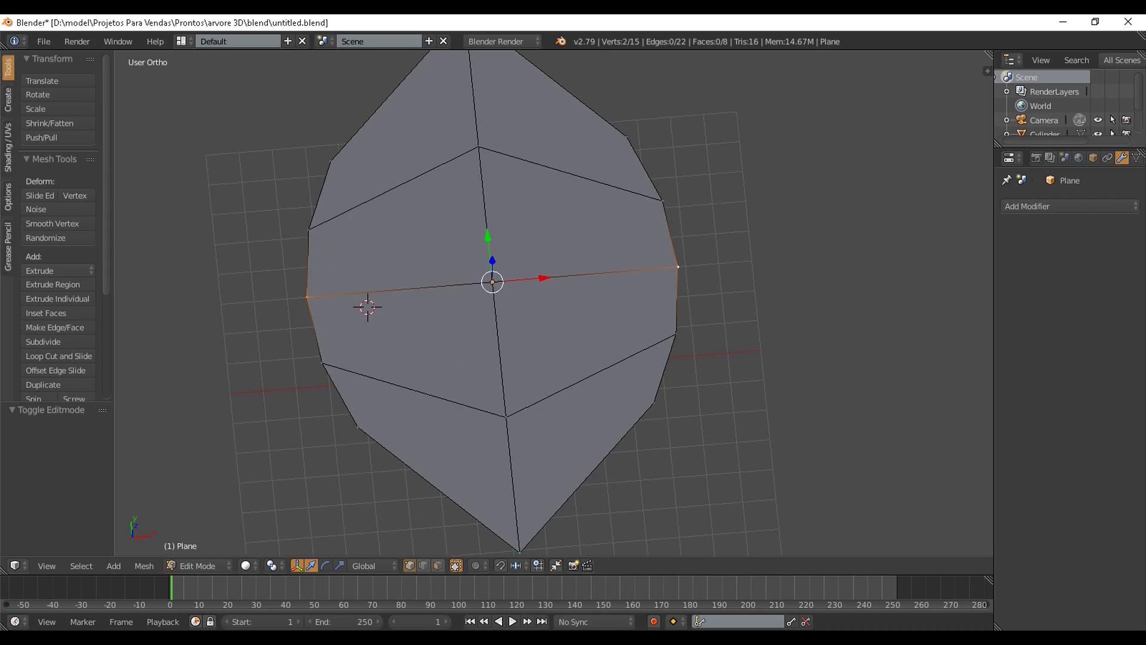
right_click(331, 162)
right_click(308, 230, "shift")
right_click(306, 296, "shift")
right_click(322, 362, "shift")
right_click(358, 427, "shift")
right_click(654, 403, "shift")
right_click(676, 334, "shift")
right_click(678, 267, "shift")
right_click(663, 201, "shift")
right_click(627, 137, "shift")
middle_click_drag(627, 137, 616, 111)
key("g")
key("z")
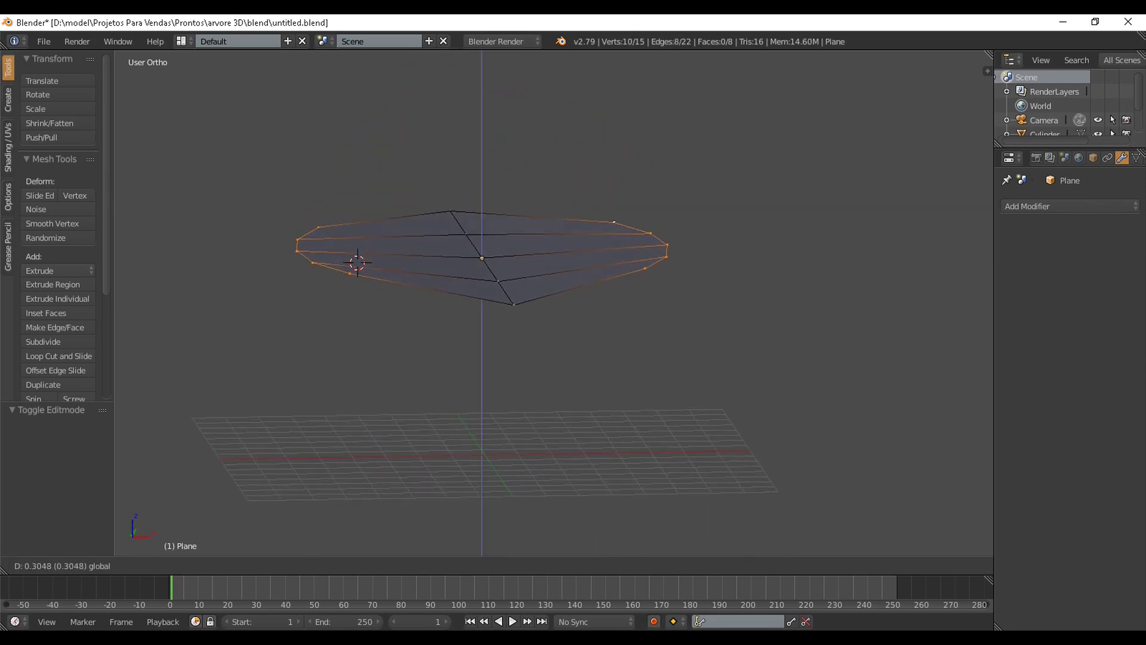
key("Return")
Select the three middle vertices on each side edge of the leaf and move them along Z.
middle_click_drag(615, 111, 591, 157)
right_click(299, 286)
right_click(293, 245, "shift")
right_click(302, 203, "shift")
right_click(657, 208, "shift")
right_click(663, 249, "shift")
right_click(655, 290, "shift")
middle_click_drag(654, 290, 762, 317)
key("g")
key("z")
key("Return")
key("Tab")
middle_click_drag(478, 298, 508, 293)
In top view, add a cube mesh to the leaf's layer.
key("KP_7")
scroll(554, 303, "up", 3)
scroll(554, 303, "down", 5)
key("shift+a")
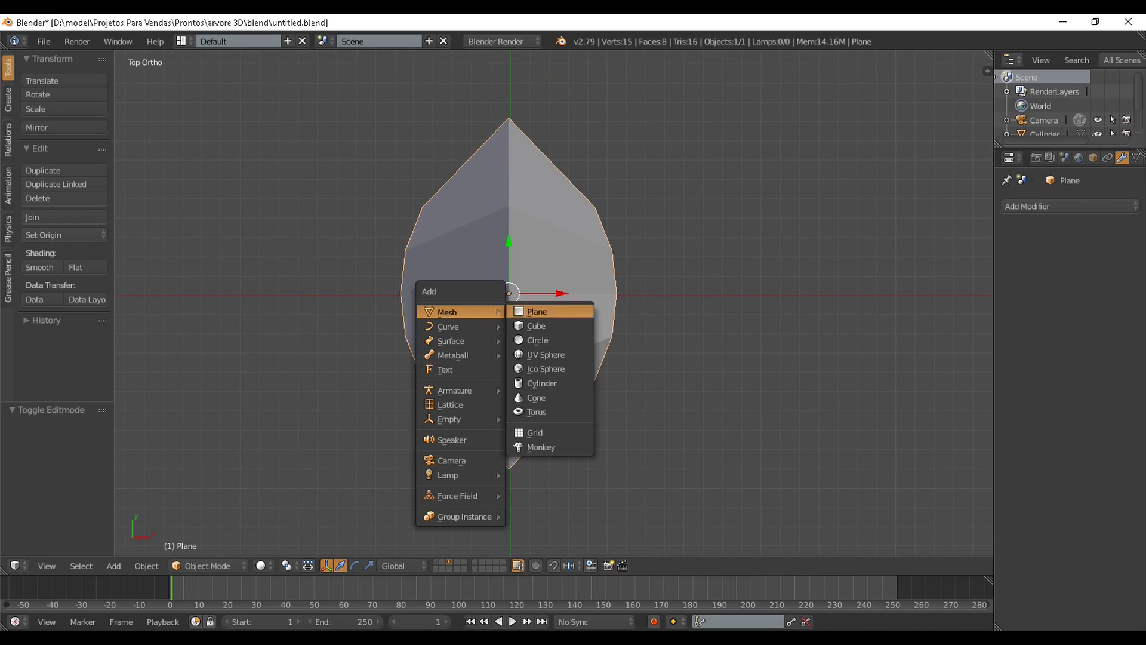
left_click(549, 325)
scroll(523, 307, "down", 4)
key("a")
left_click(624, 320)
scroll(625, 319, "up", 4)
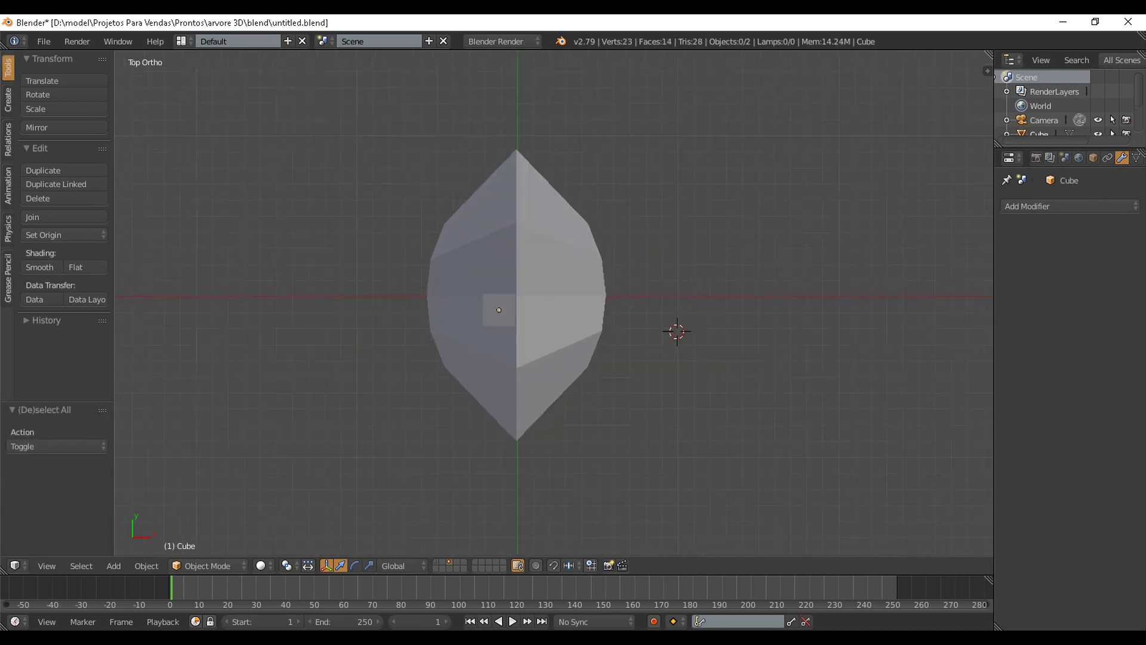
Shrink the cube to about 0.69, move it about 1.15 along X onto the leaf's midline, and scale it by 0.776.
key("s")
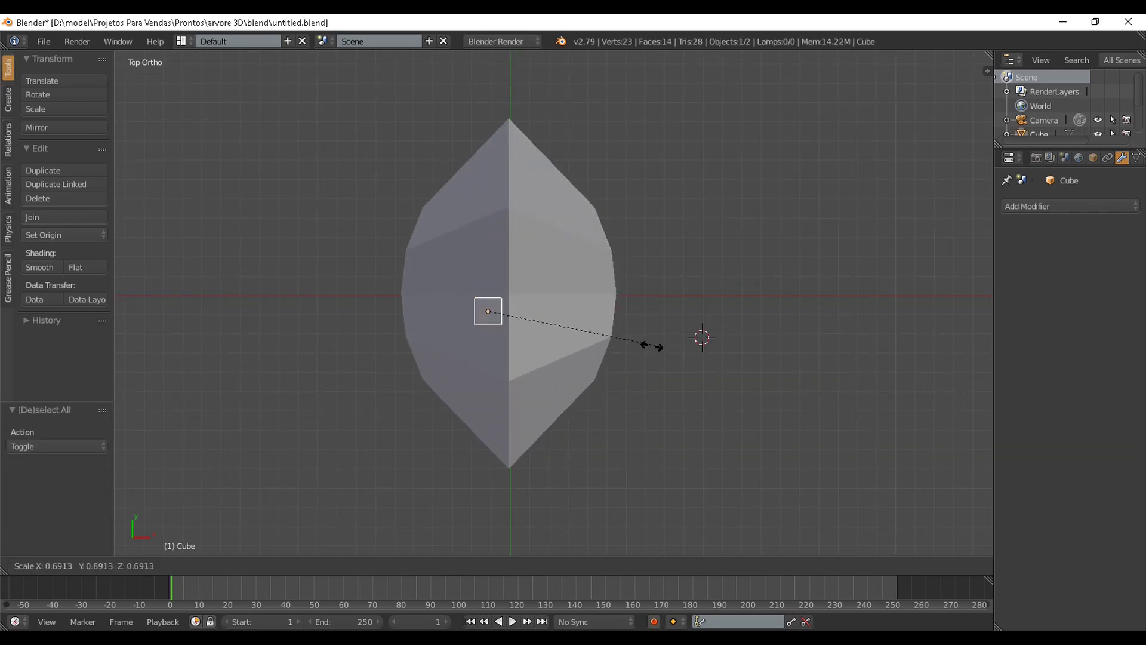
left_click(651, 343)
left_click_drag(540, 311, 563, 311)
key("s")
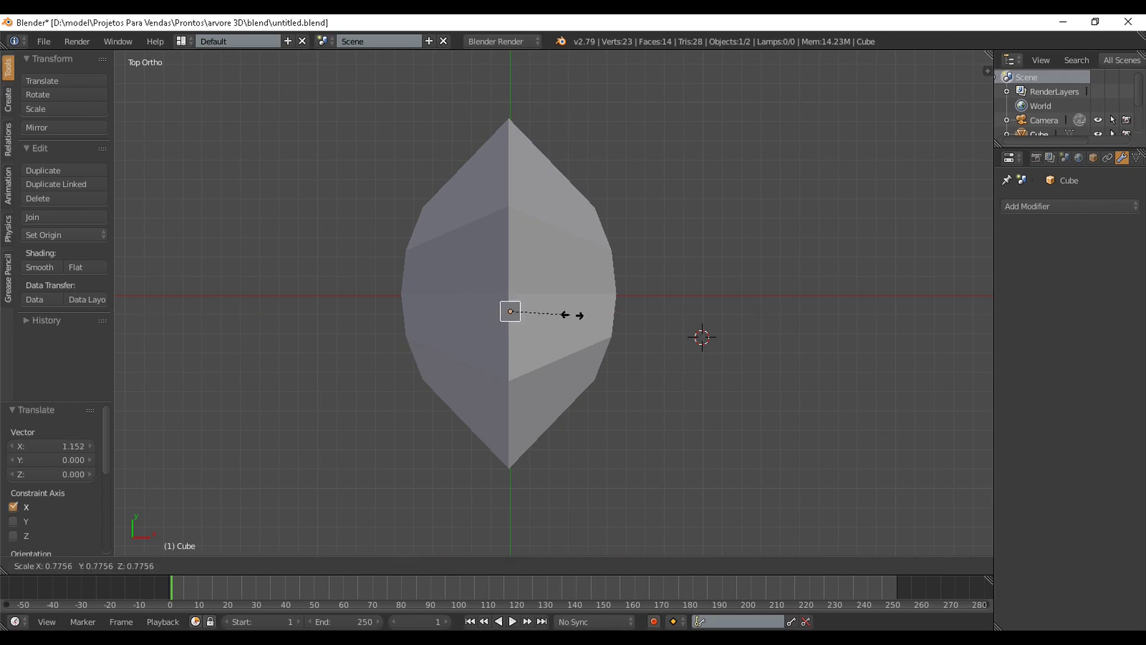
key("Return")
Create a new material for the cube.
left_click(1092, 157)
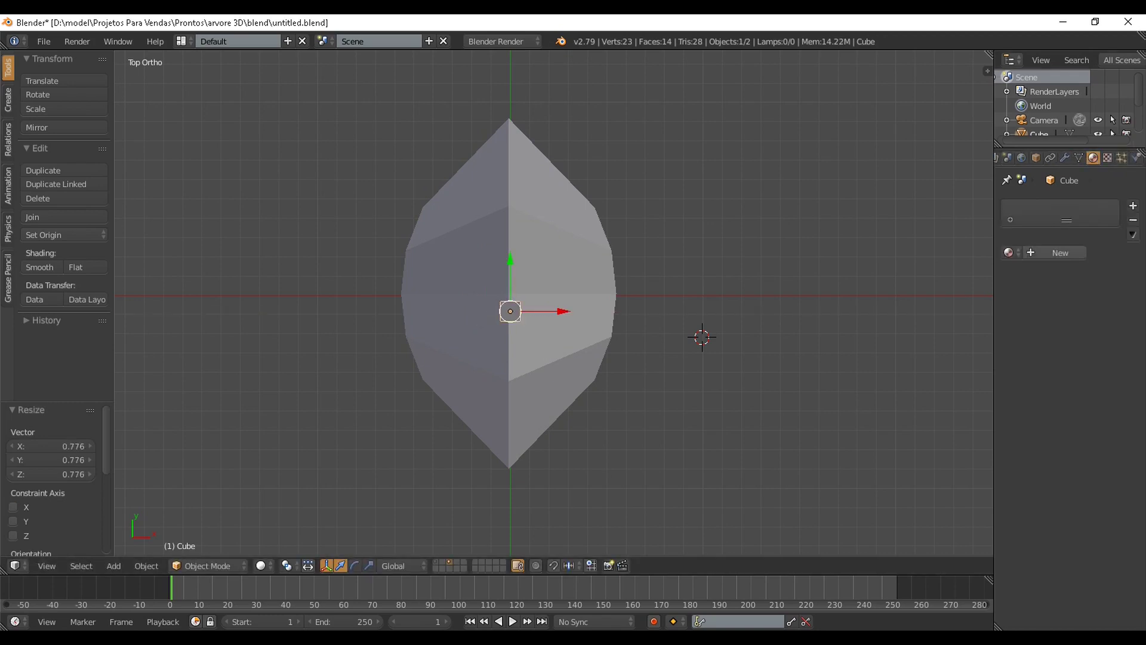
left_click(1055, 252)
scroll(554, 303, "up", 3)
key("Tab")
scroll(554, 303, "down", 5)
key("Tab")
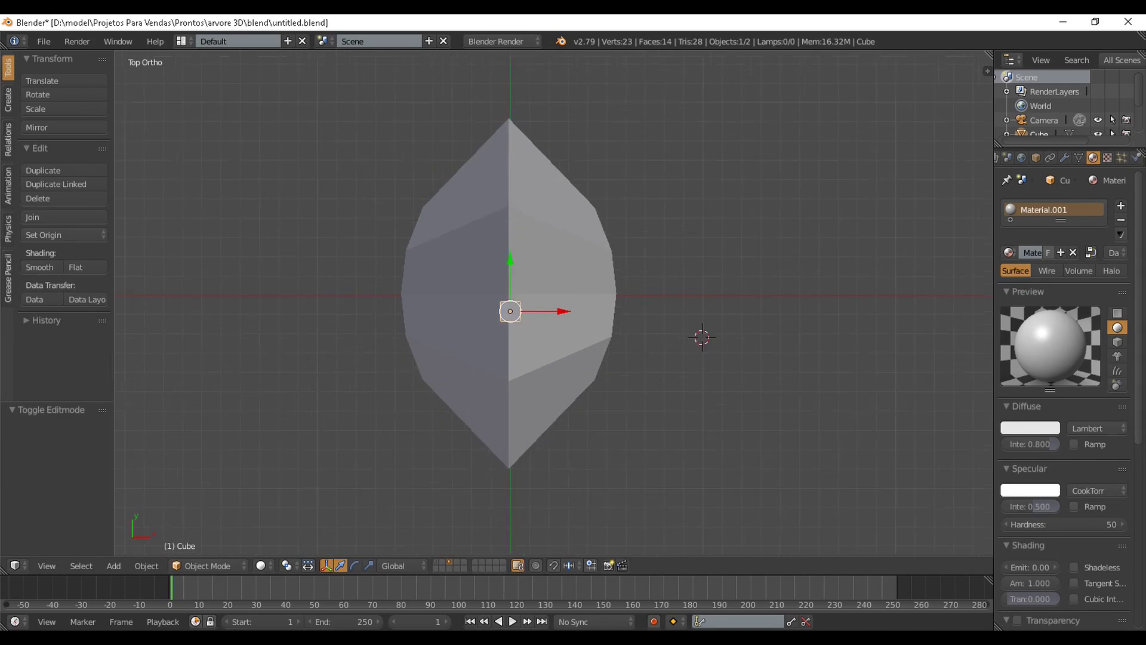
Stretch the cube along Y by 15.512 and again by 1.228 to form a long stem over the leaf's midline.
scroll(553, 304, "up", 3)
key("s")
key("y")
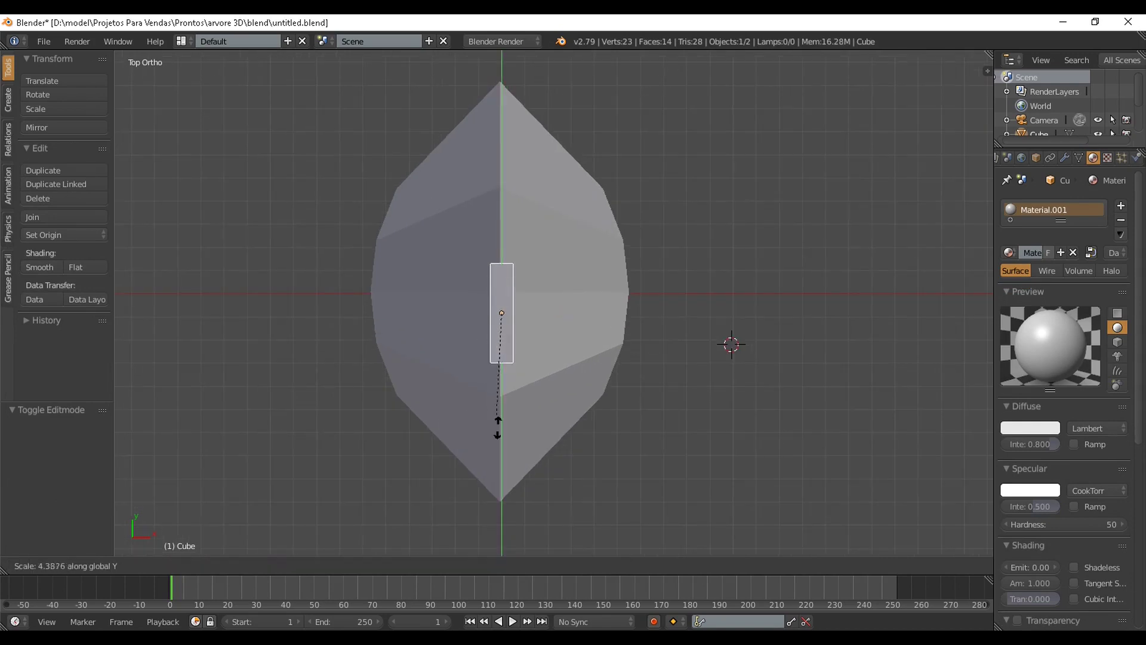
left_click(533, 128)
key("s")
key("y")
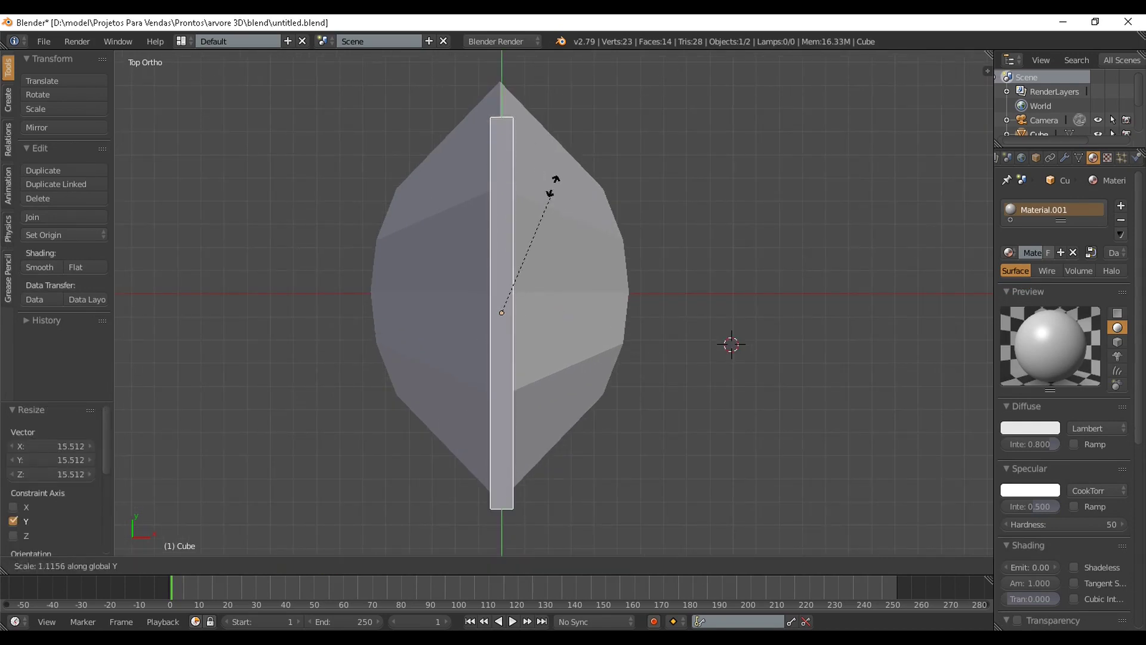
left_click(558, 172)
Scale the stem down uniformly to make it thinner, and move it 0.960 along Y.
key("s")
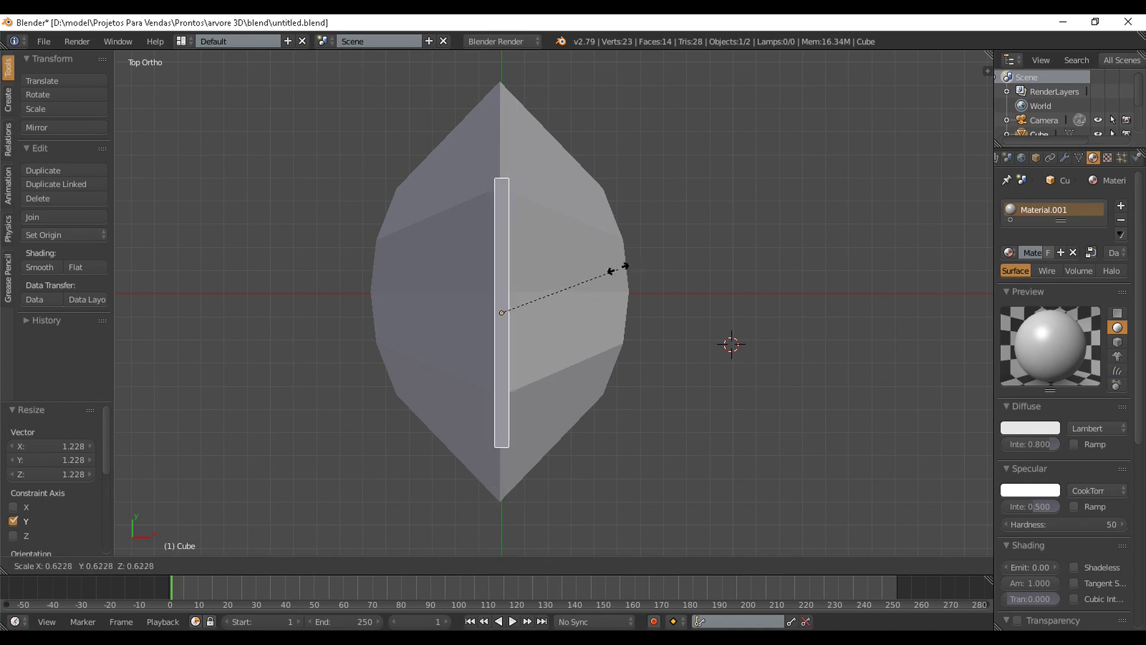
left_click(600, 267)
key("g")
key("y")
key("Return")
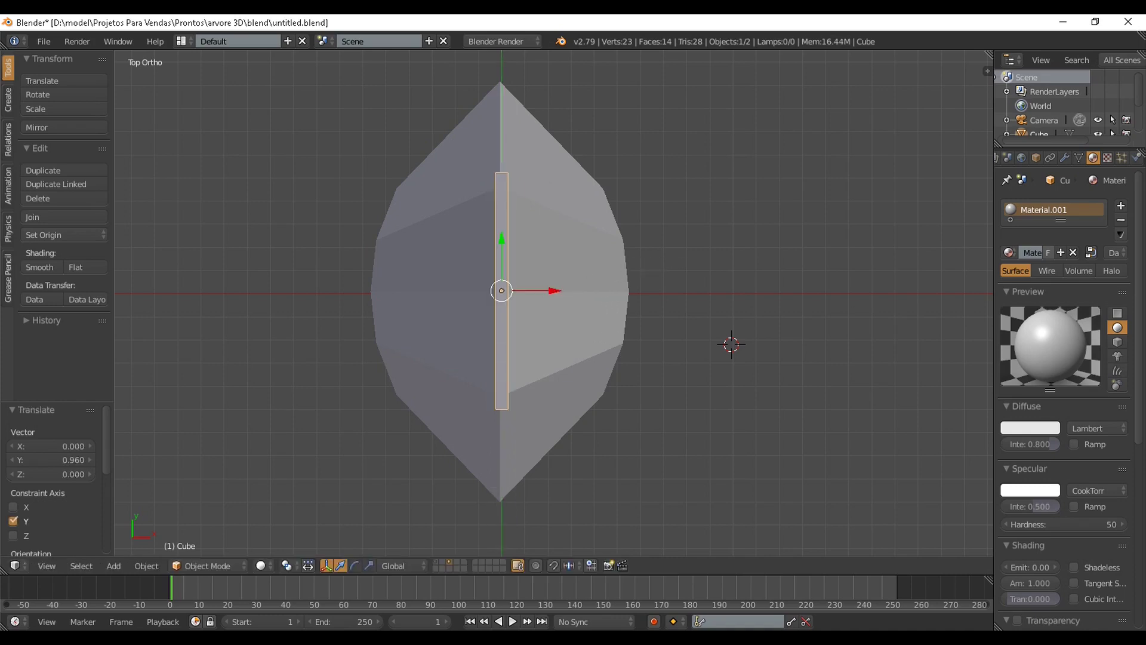
Scale the stem by 1.704 along Y to about the leaf's length and adjust its position along Y.
key("s")
key("y")
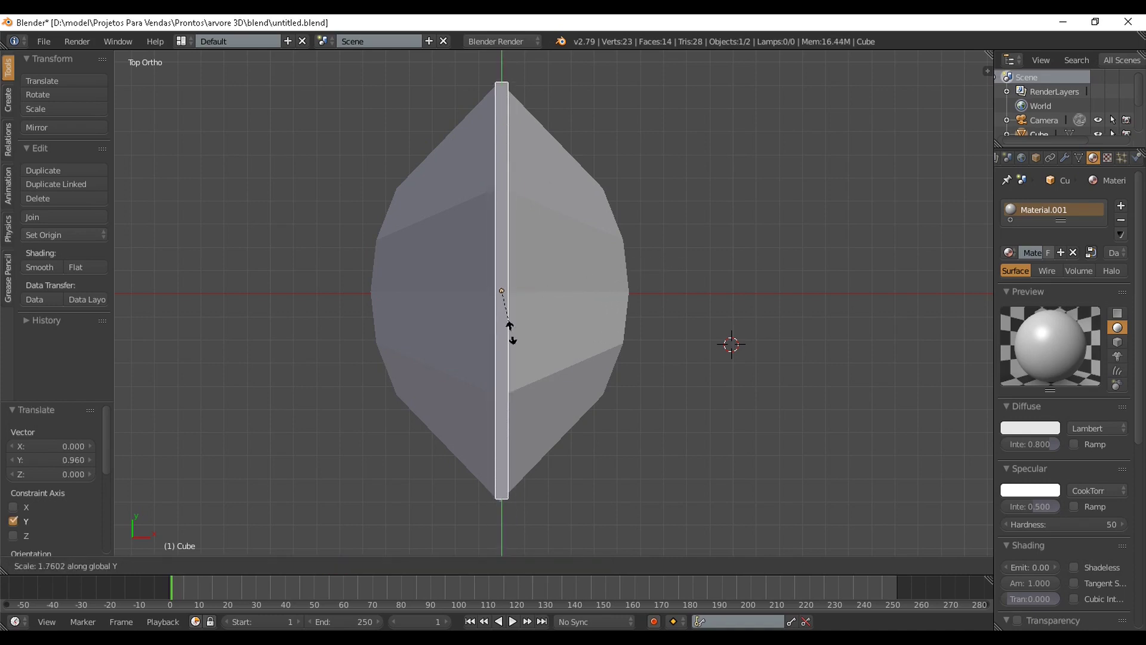
left_click(510, 324)
key("g")
key("y")
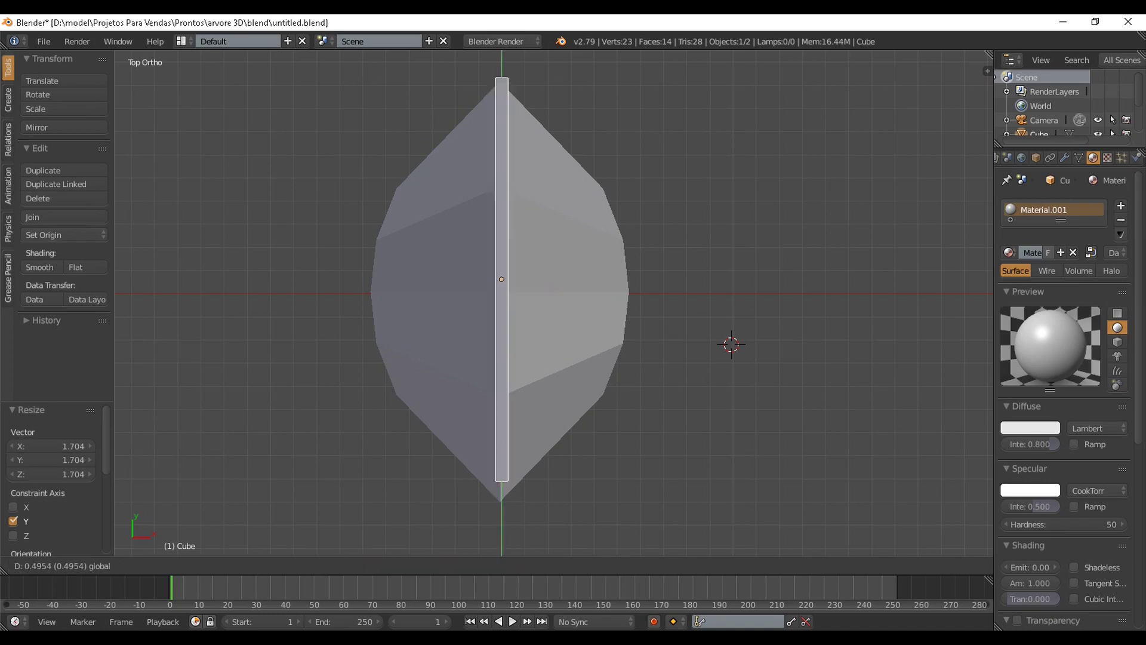
key("Return")
Lengthen the stem by 1.365 along Y and move it 2.898 along Y so it extends past one leaf tip.
scroll(554, 303, "down", 2)
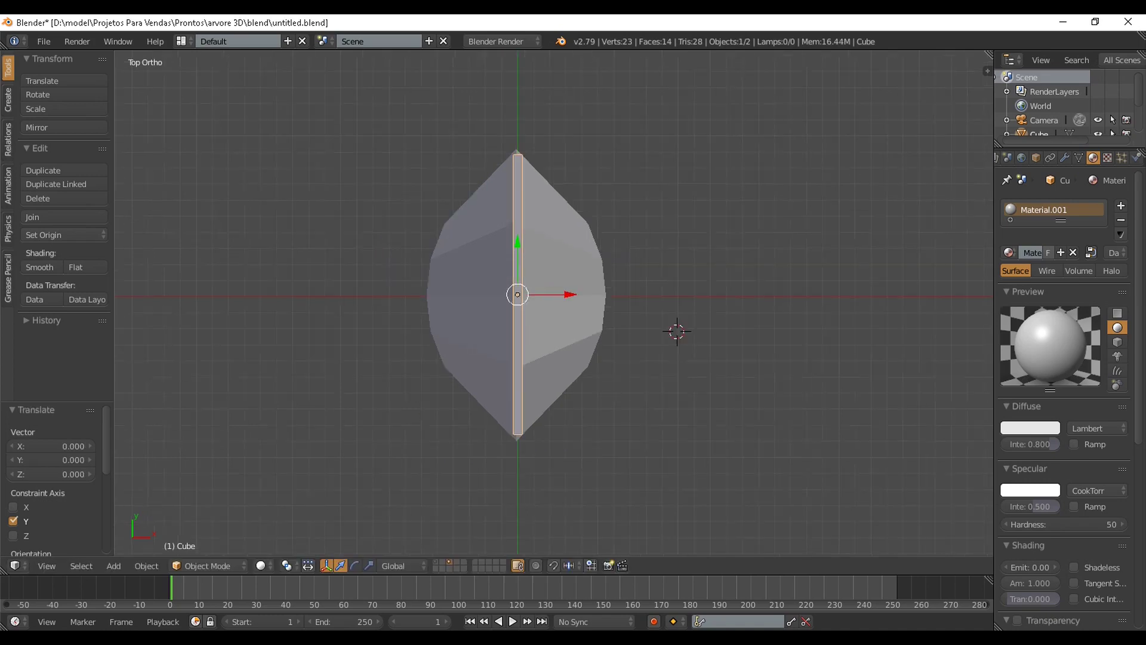
key("s")
key("y")
left_click(550, 384)
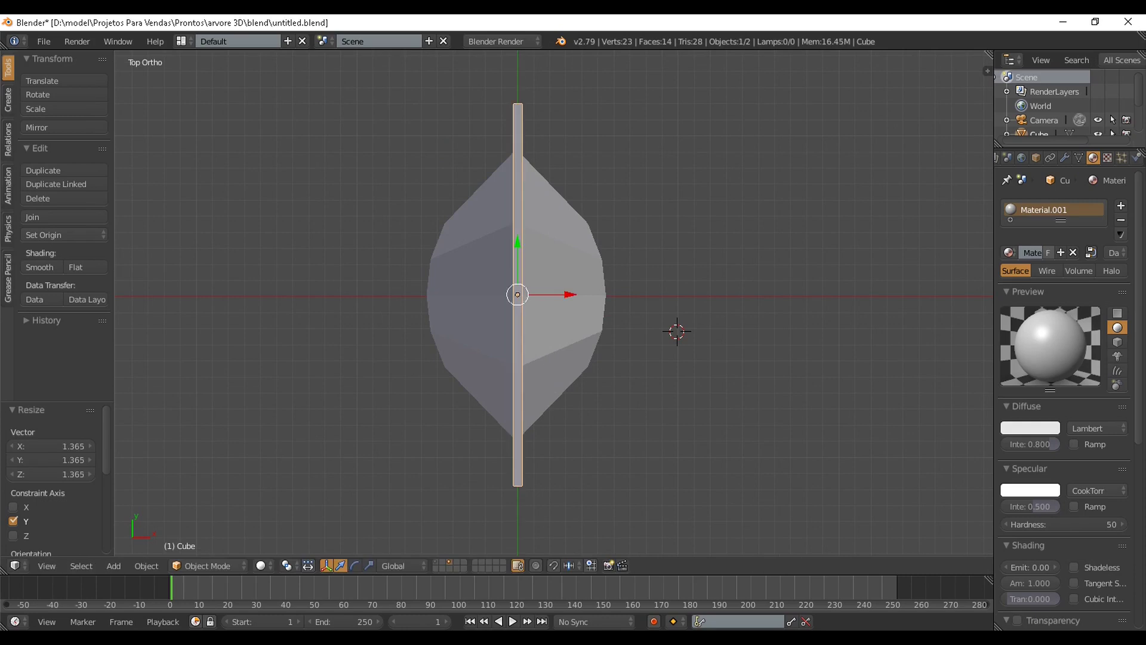
key("g")
key("y")
key("Return")
In Edit Mode, add three loop cuts across the stem and move them -3.270 along Y.
scroll(517, 251, "down", 3)
scroll(517, 251, "up", 5)
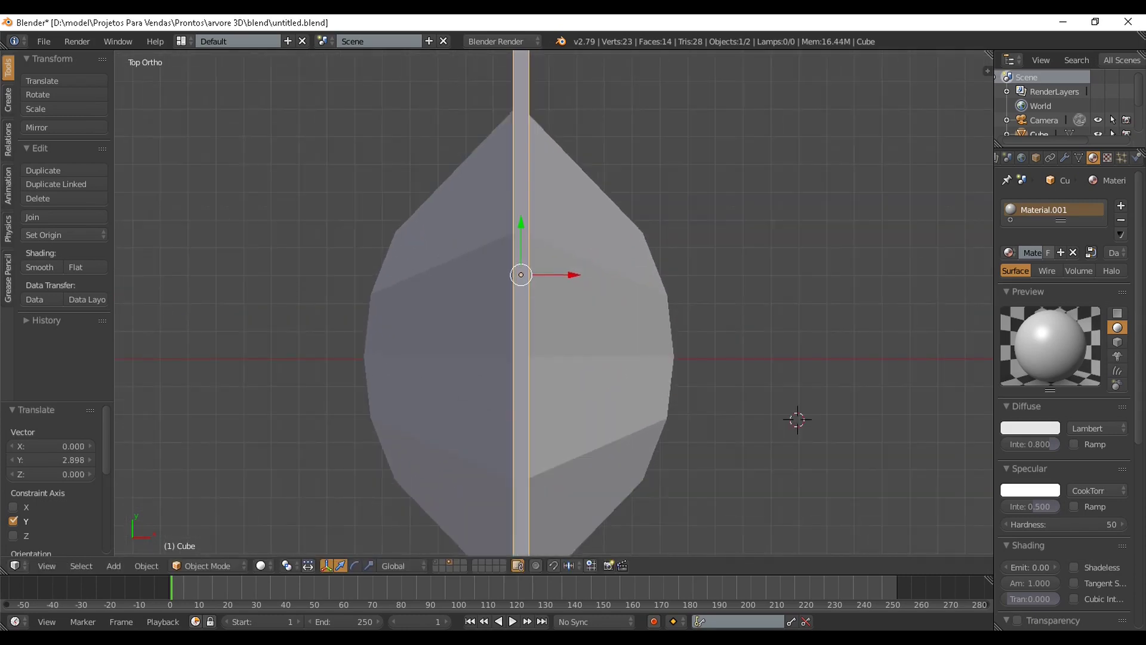
key("Tab")
scroll(517, 251, "down", 2)
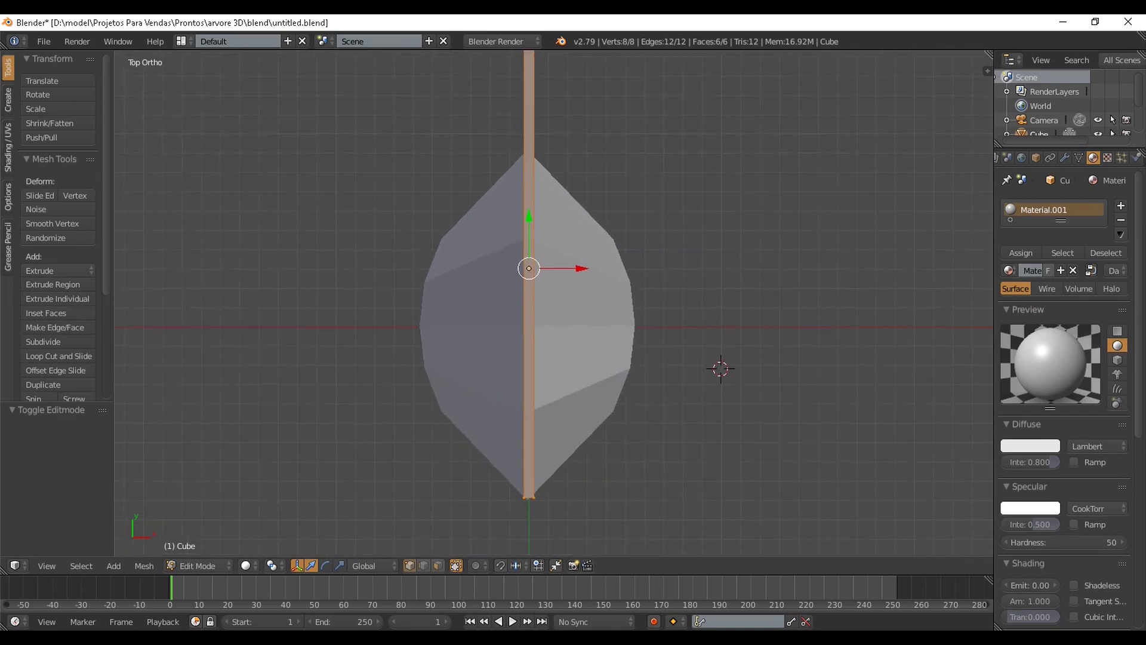
key("ctrl+r")
key("3")
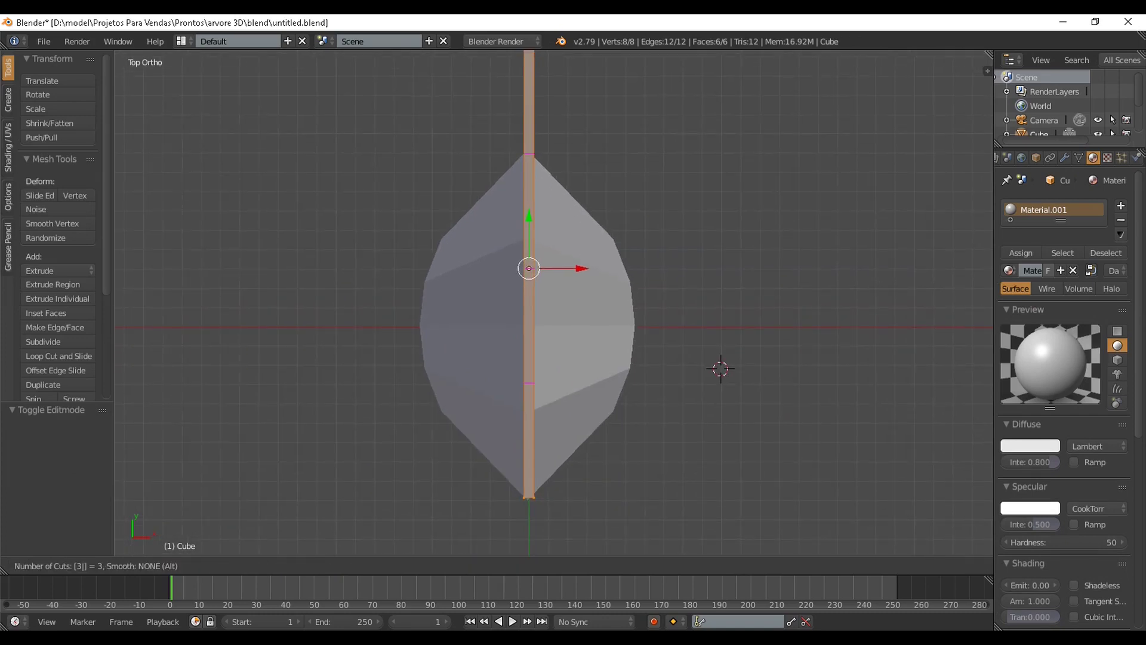
key("Return")
key("Return")
key("g")
key("y")
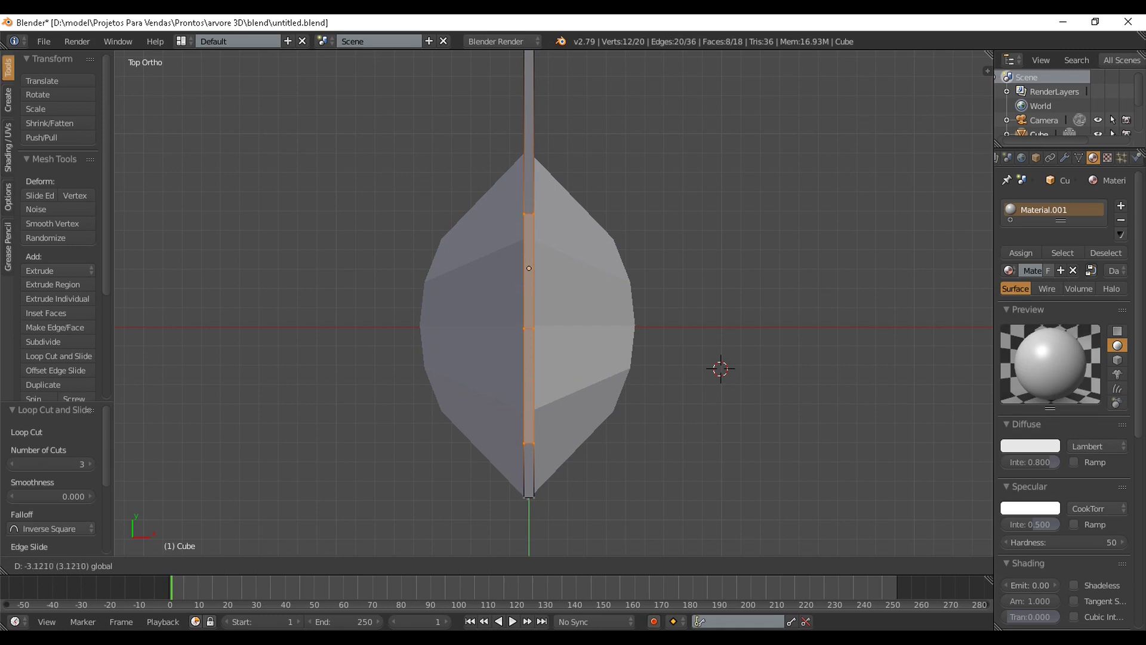
key("Return")
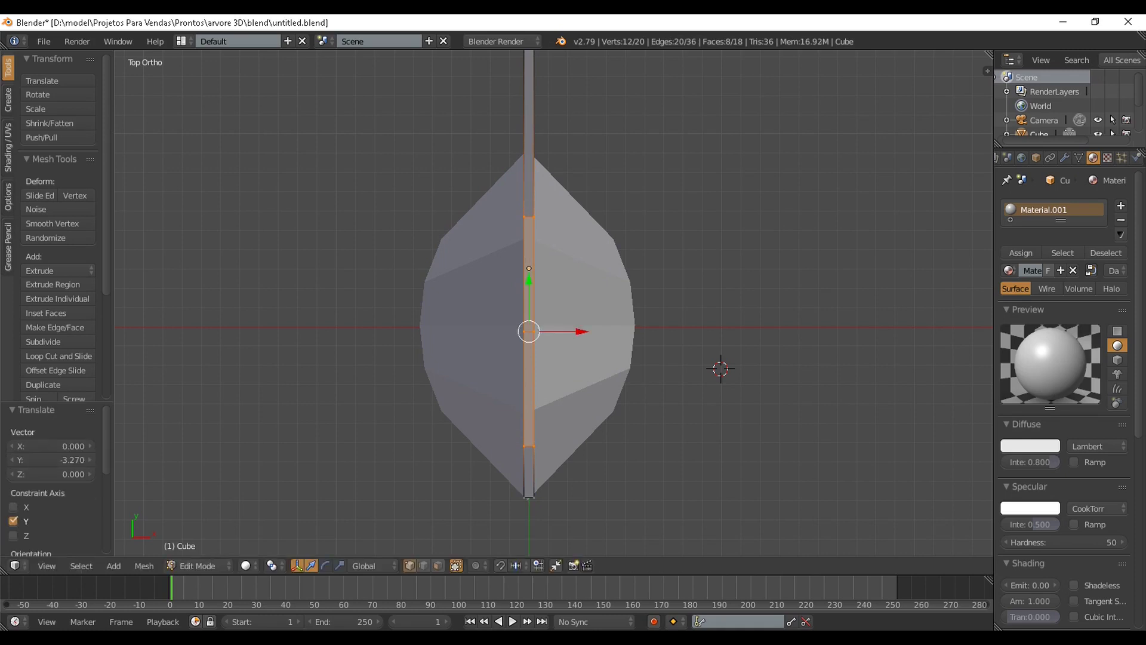
Add a centered loop cut in each of the two stem segments between the three existing cuts.
key("ctrl+r")
double_click(528, 389)
key("ctrl+r")
double_click(529, 274)
scroll(529, 274, "up", 2)
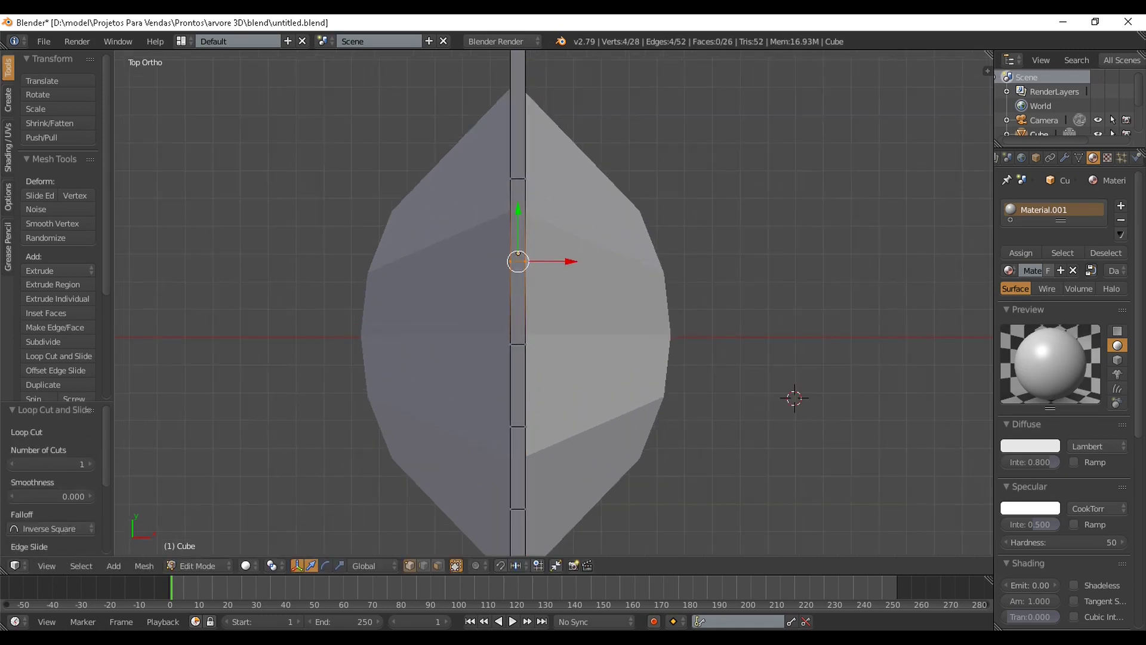
Add a loop cut just below each of the three lowest cross cuts on the stem.
middle_click_drag(554, 304, 563, 242, "shift")
scroll(554, 304, "up", 2)
scroll(554, 304, "down", 1)
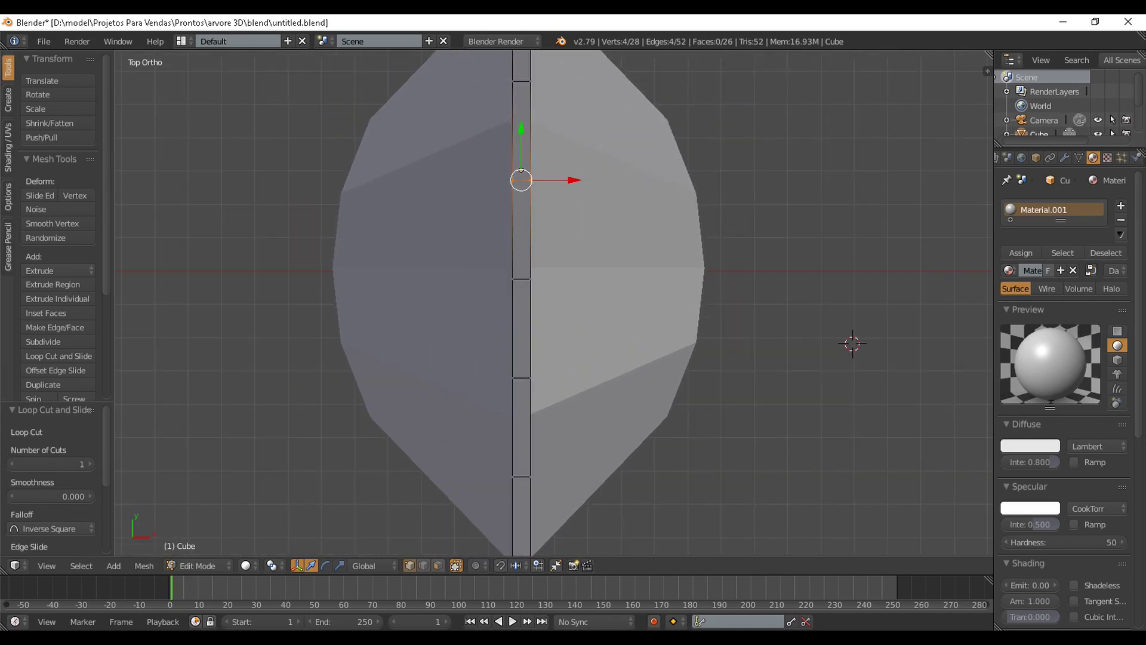
key("ctrl+r")
left_click(521, 519)
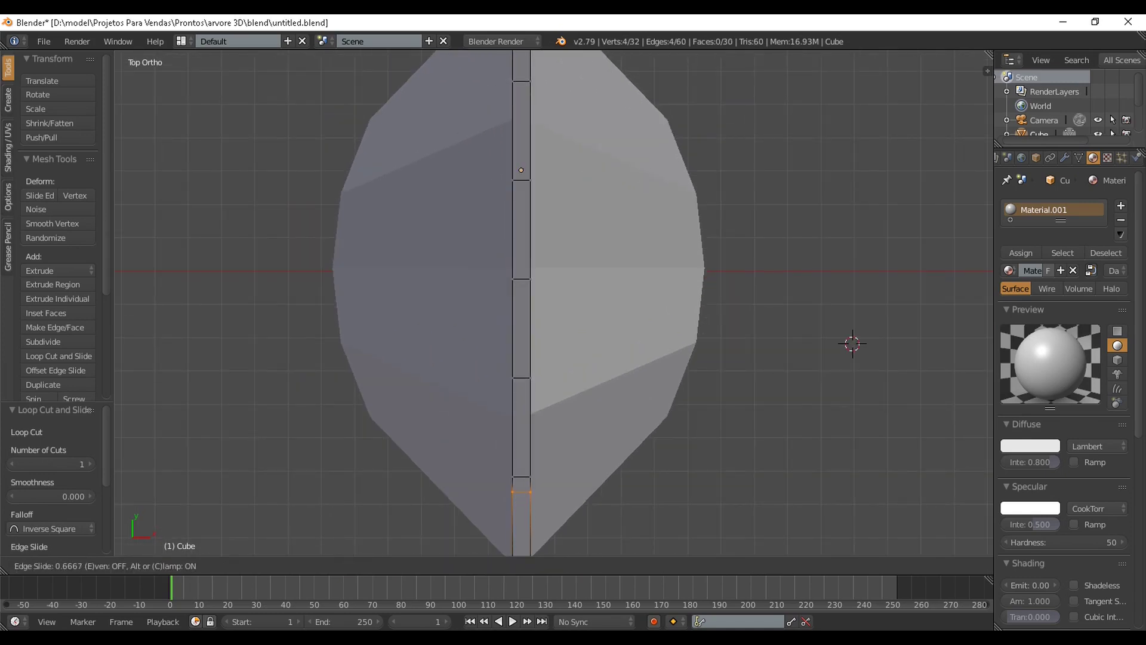
left_click(521, 487)
key("ctrl+r")
left_click(522, 429)
left_click(522, 389)
key("ctrl+r")
left_click(521, 328)
left_click(521, 290)
Add a loop cut just below each of the two uppermost cross cuts on the stem.
key("ctrl+r")
left_click(521, 239)
left_click(521, 170)
middle_click_drag(521, 170, 516, 279, "shift")
key("ctrl+r")
left_click(516, 280)
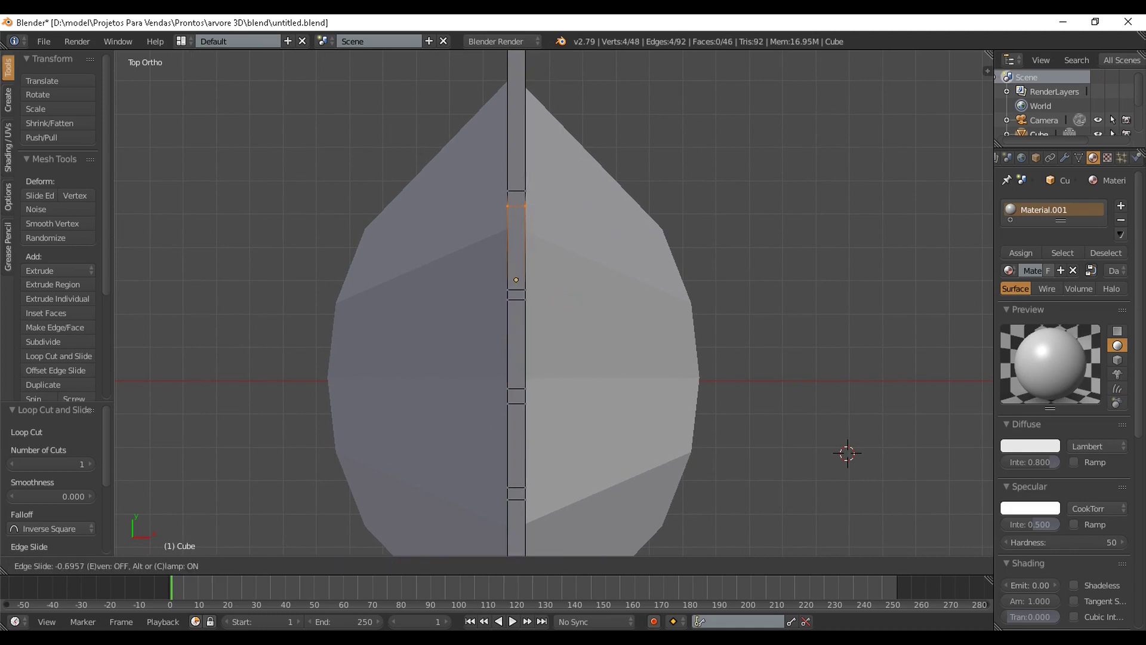
left_click(516, 279)
Add one centered loop cut lengthwise along the stem, dividing it into two halves.
scroll(516, 279, "down", 3)
scroll(516, 279, "up", 2)
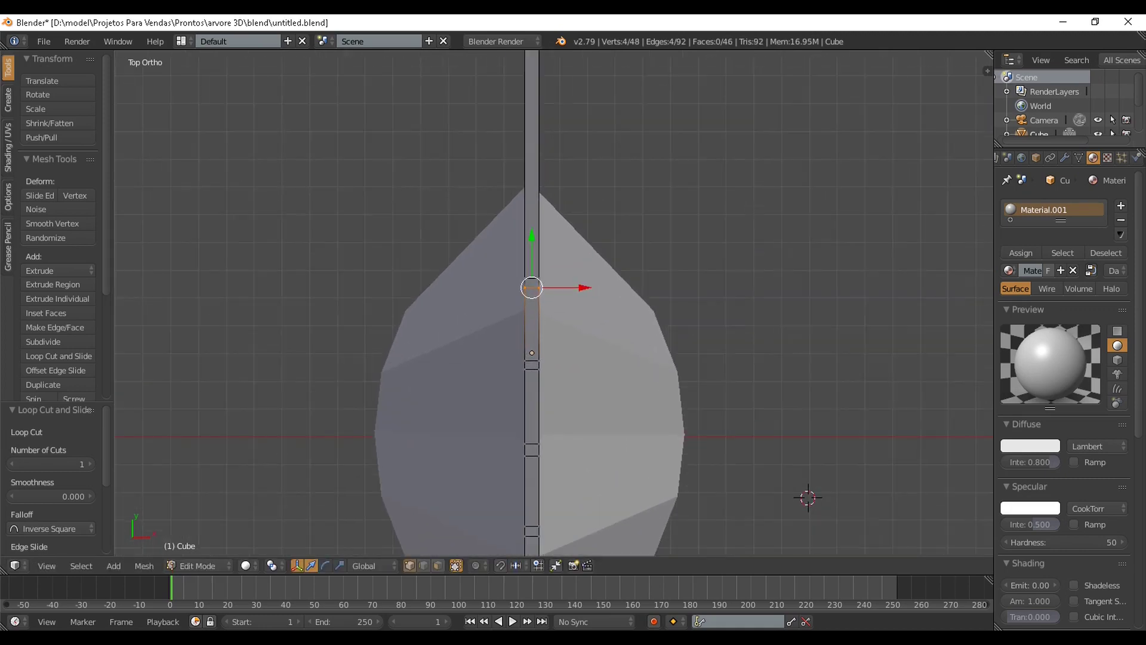
middle_click_drag(532, 287, 528, 160, "shift")
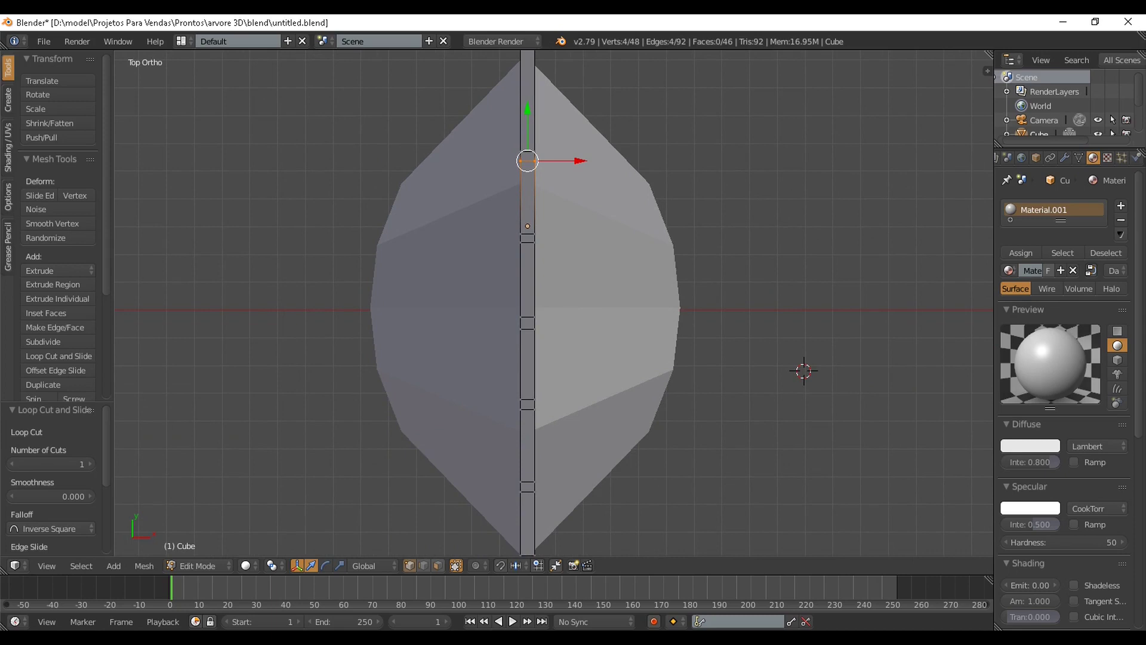
scroll(554, 303, "down", 2)
scroll(530, 304, "up", 4)
middle_click_drag(537, 322, 587, 147, "shift")
scroll(587, 148, "up", 3)
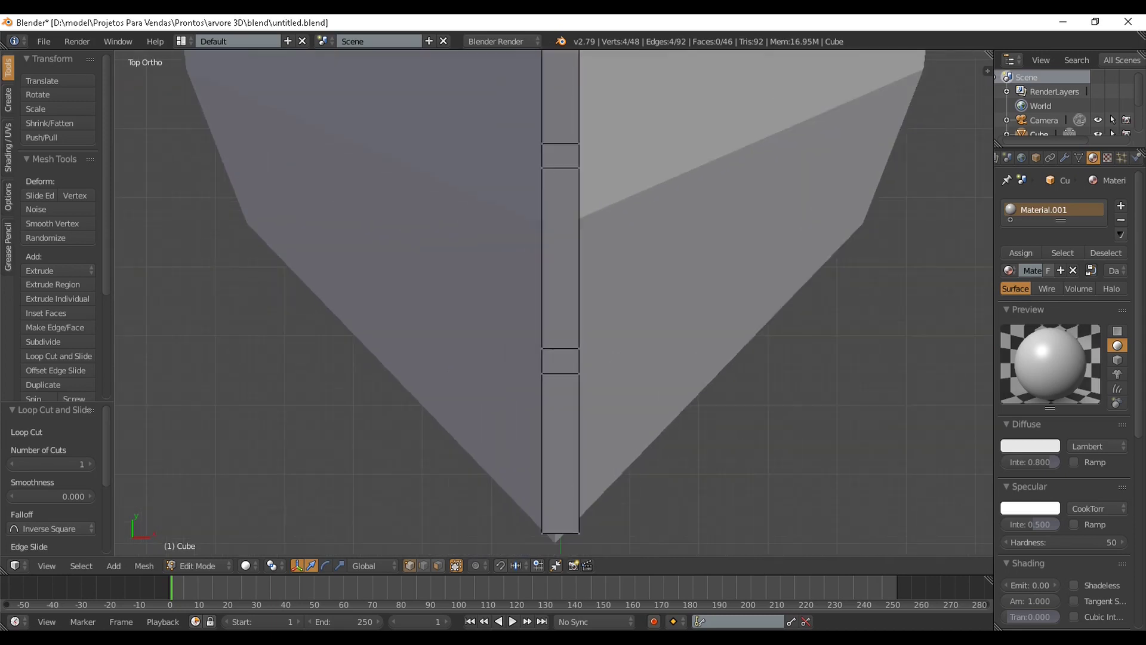
middle_click_drag(559, 454, 554, 298, "shift")
scroll(554, 298, "up", 5)
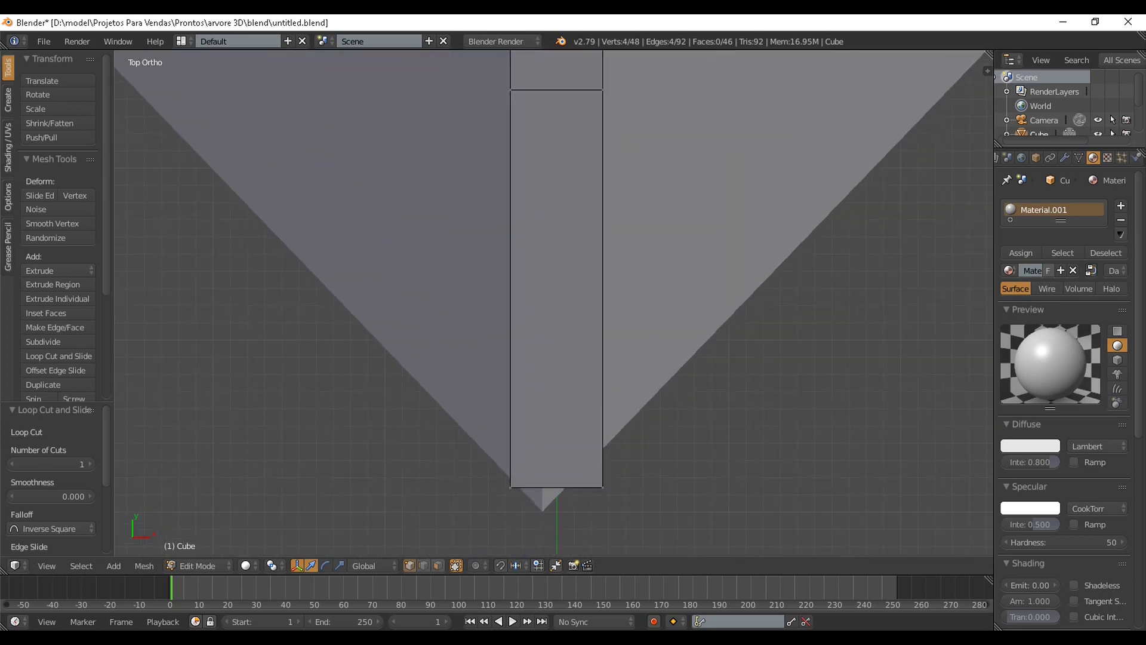
key("ctrl+r")
left_click(557, 477)
left_click(557, 477)
Switch the viewport shading to Wireframe with the whole stem in view.
scroll(557, 477, "down", 9)
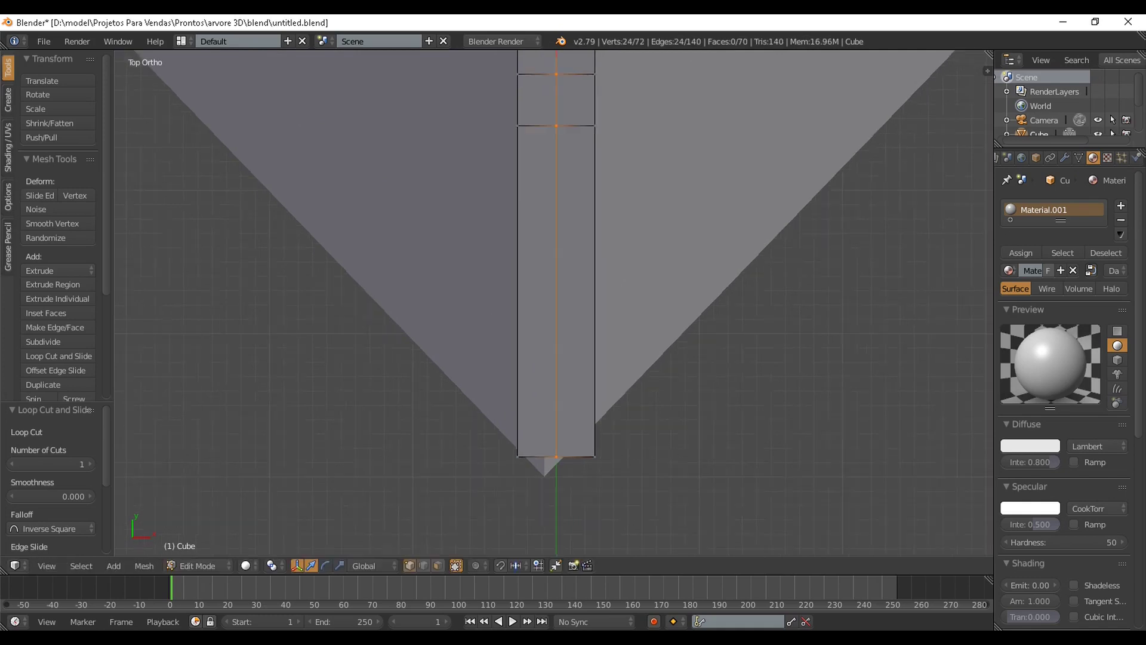
scroll(557, 477, "up", 2)
middle_click_drag(557, 478, 557, 491, "shift")
scroll(521, 514, "down", 4)
middle_click_drag(557, 179, 517, 531, "shift")
scroll(521, 514, "down", 5)
scroll(517, 530, "up", 4)
mouse_move(532, 327)
middle_mouse_down("shift")
mouse_move(545, 371)
mouse_move(526, 318)
middle_mouse_up("shift")
scroll(545, 371, "up", 1)
scroll(541, 342, "down", 2)
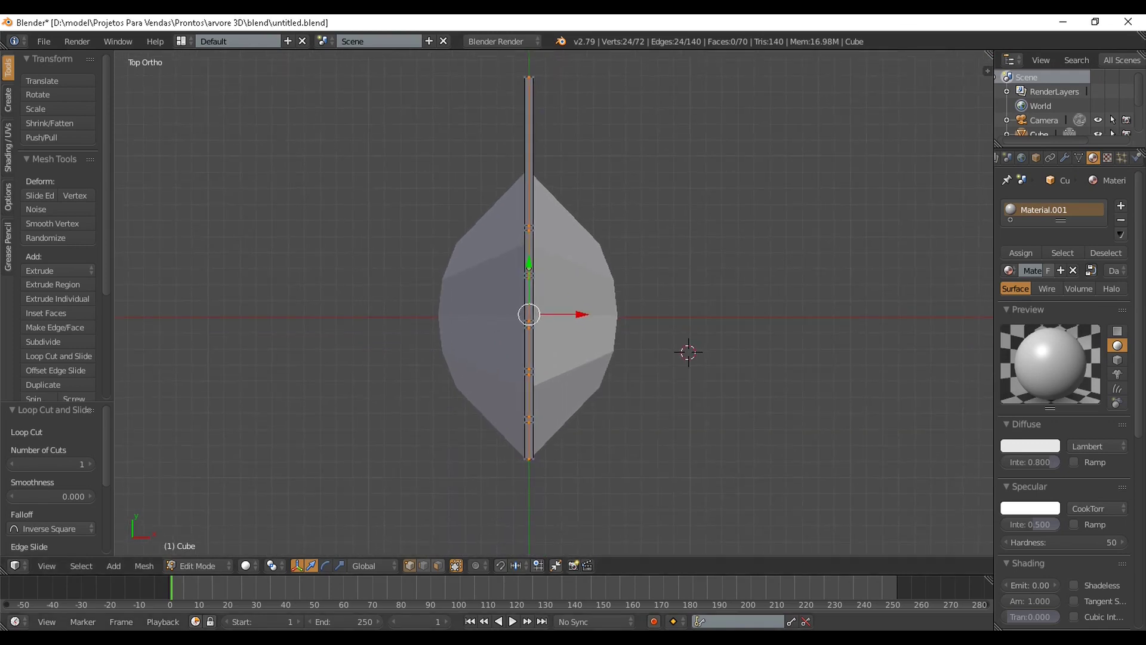
left_click(246, 565)
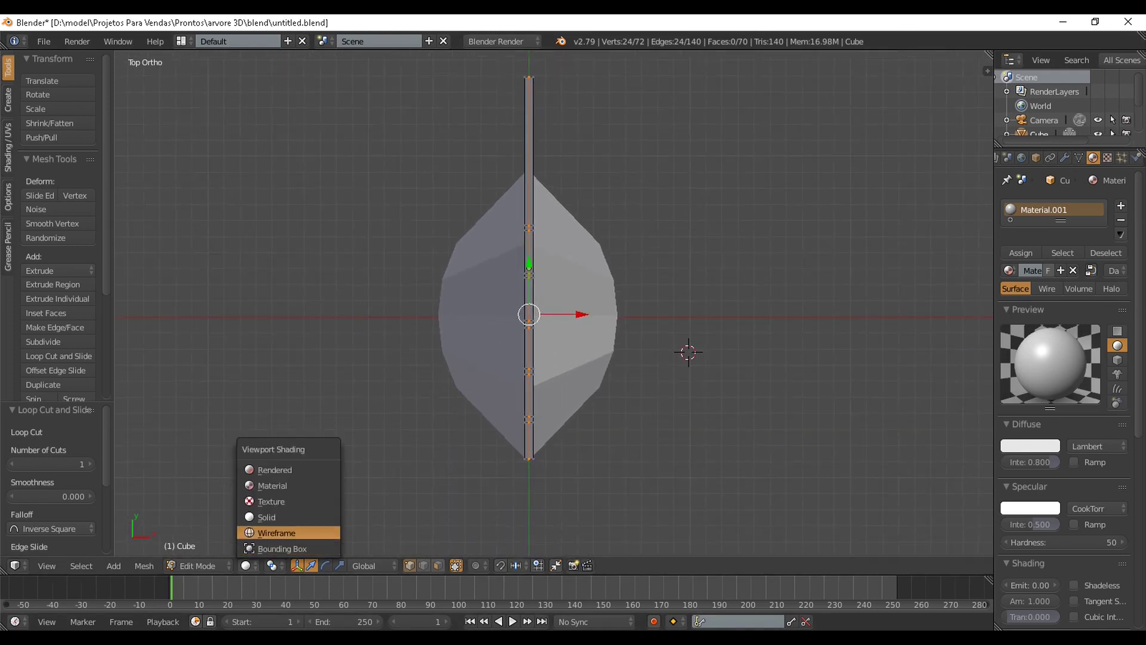
left_click(282, 530)
scroll(524, 317, "up", 1)
middle_click_drag(524, 317, 482, 381, "shift")
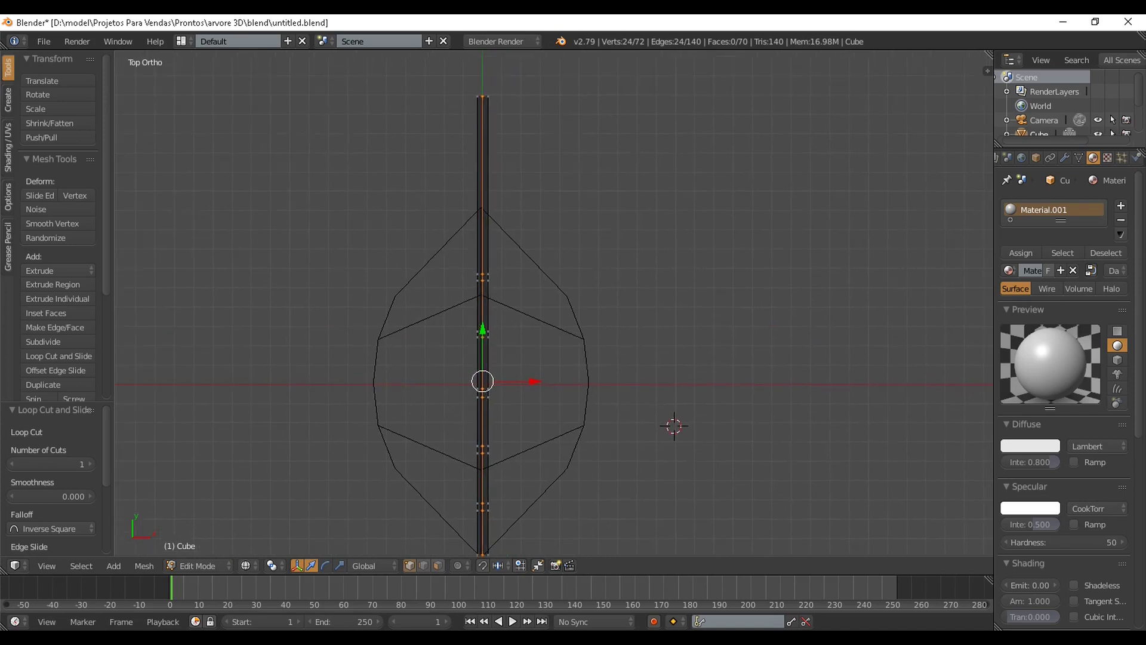
Box-select the faces of the stem's +X half, from the center line outward, and delete those faces.
key("a")
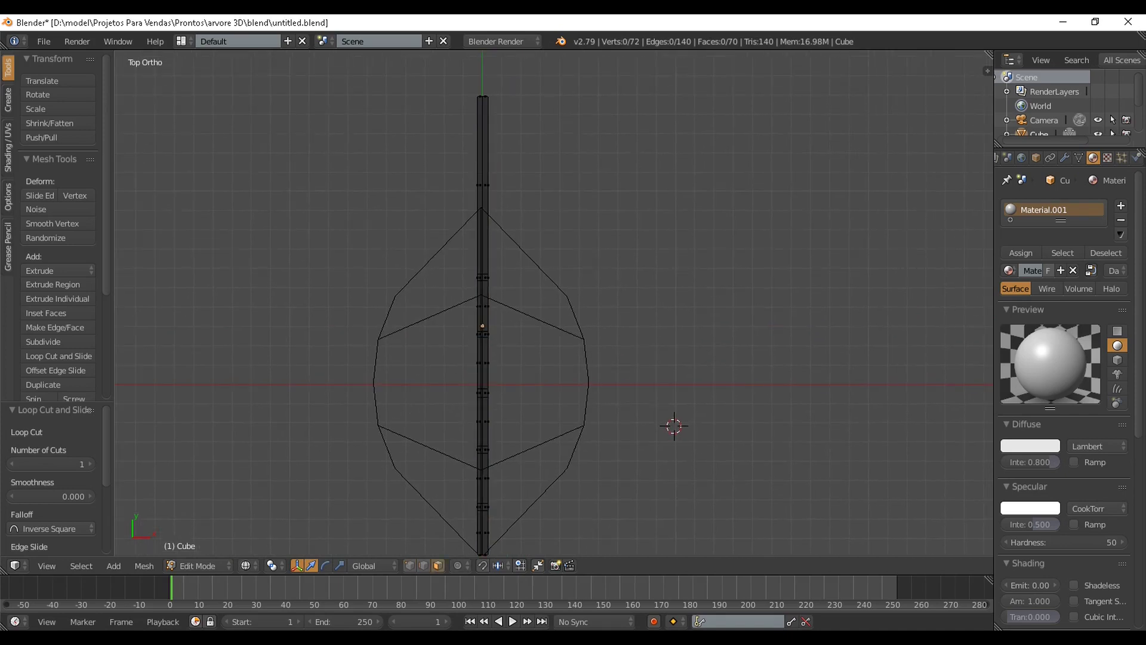
scroll(554, 303, "down", 3)
middle_click_drag(554, 303, 531, 281, "shift")
scroll(532, 281, "up", 3)
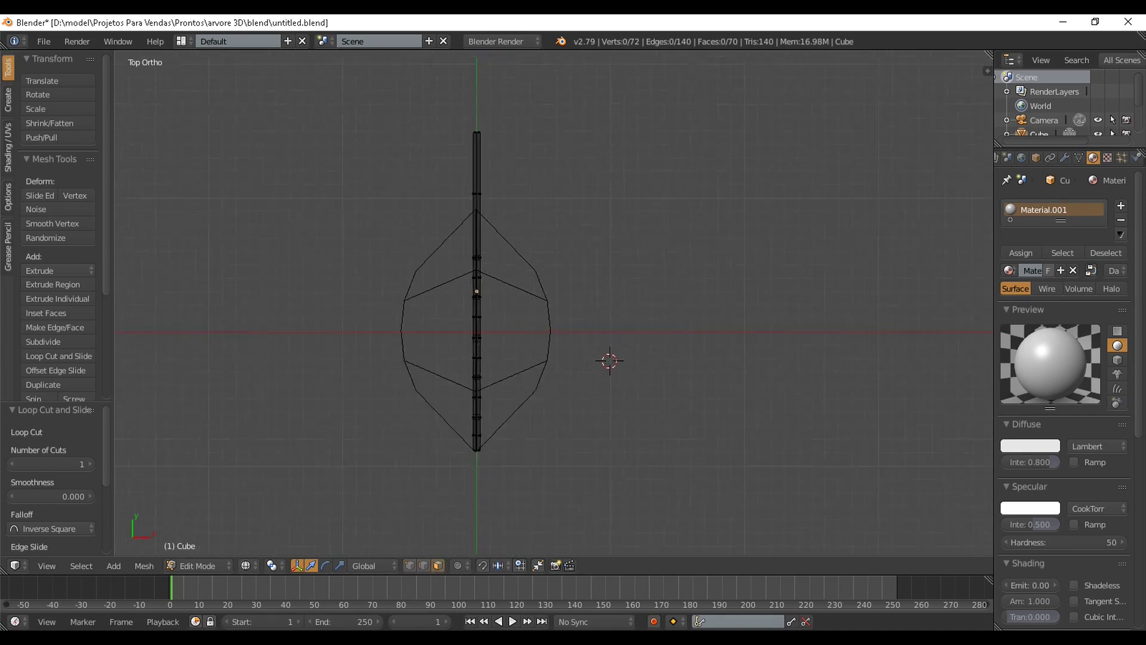
scroll(531, 280, "down", 1)
scroll(464, 89, "up", 1)
scroll(464, 89, "down", 1)
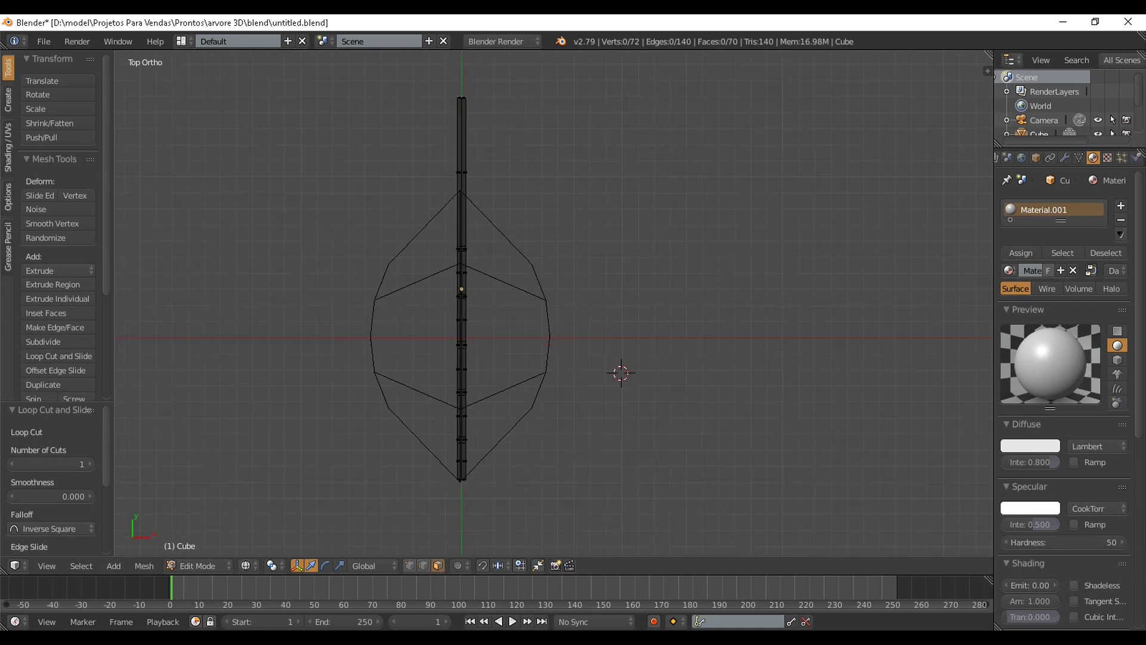
key("b")
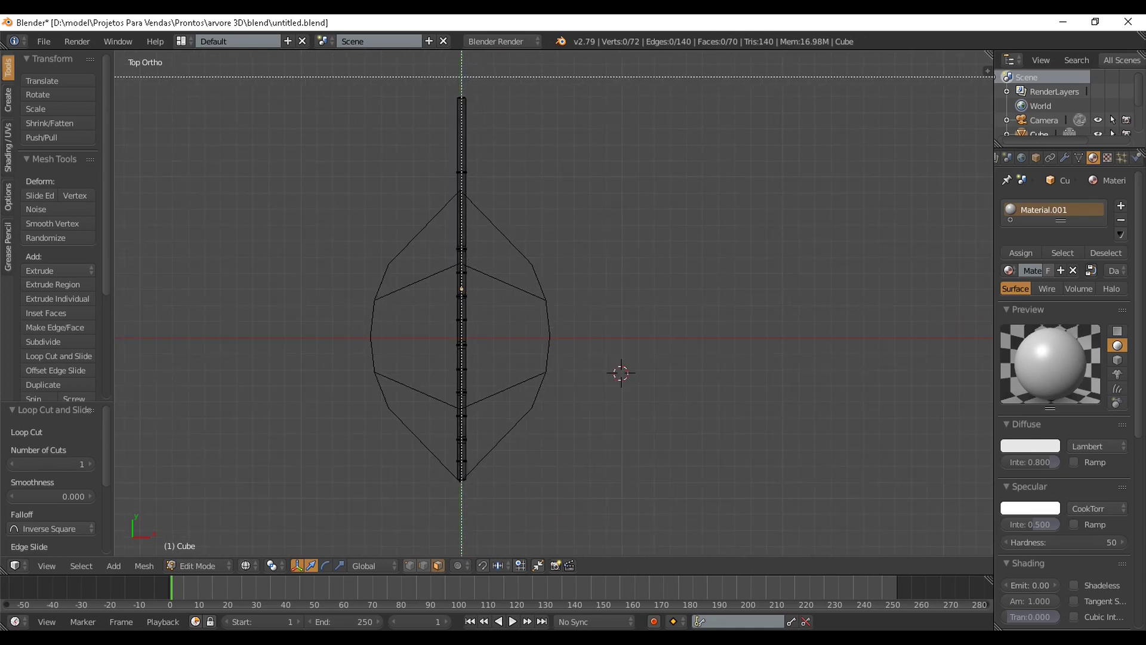
left_click_drag(461, 76, 601, 522)
scroll(554, 303, "up", 3)
middle_click_drag(464, 239, 549, 384, "shift")
scroll(549, 384, "up", 6)
middle_click_drag(406, 179, 562, 437, "shift")
middle_click_drag(478, 239, 562, 371, "shift")
scroll(554, 303, "up", 3)
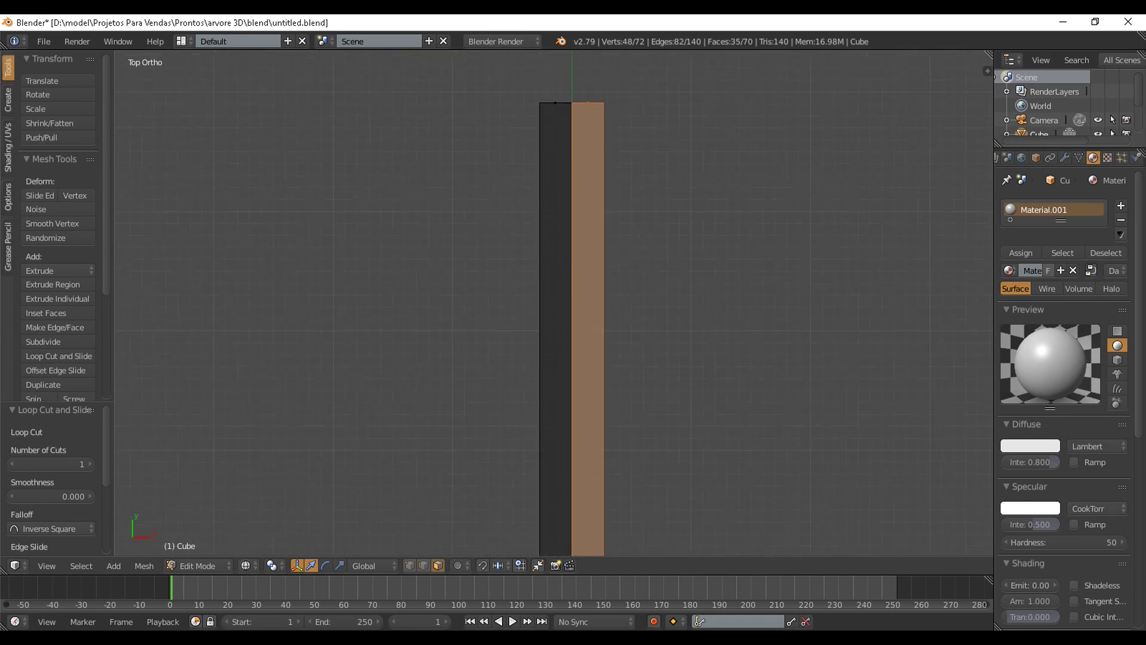
middle_click_drag(575, 120, 485, 359, "shift")
scroll(554, 303, "up", 3)
scroll(554, 303, "down", 9)
middle_click_drag(549, 454, 489, 143, "shift")
scroll(554, 304, "down", 2)
scroll(554, 303, "down", 1)
middle_click_drag(537, 298, 524, 224, "shift")
key("x")
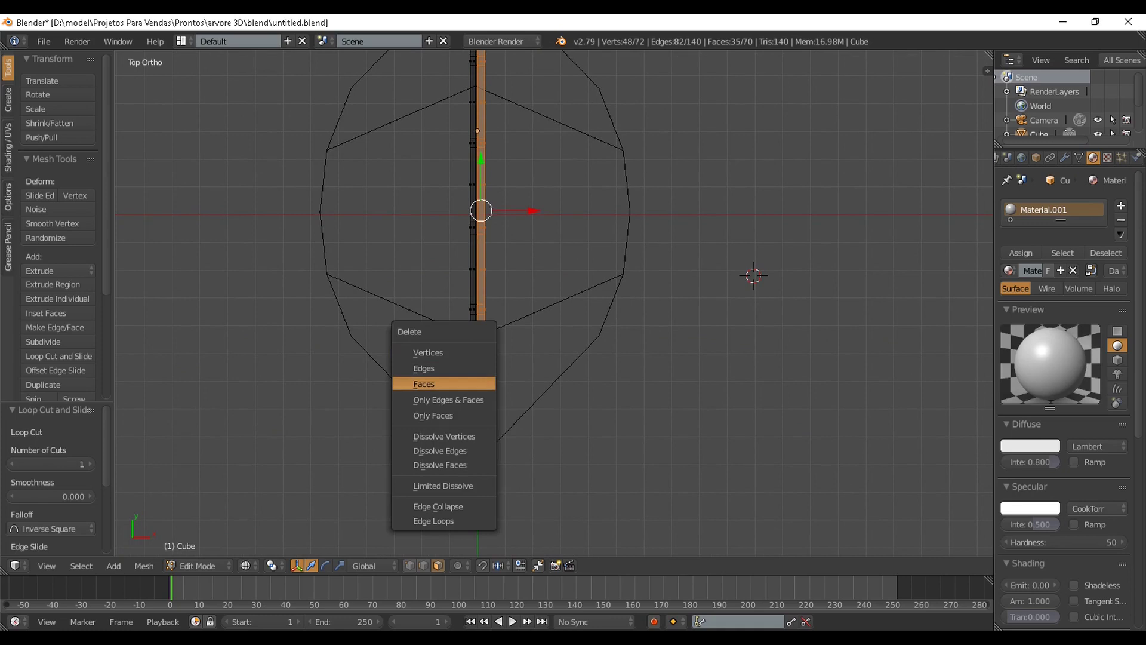
left_click(445, 382)
scroll(445, 382, "up", 2)
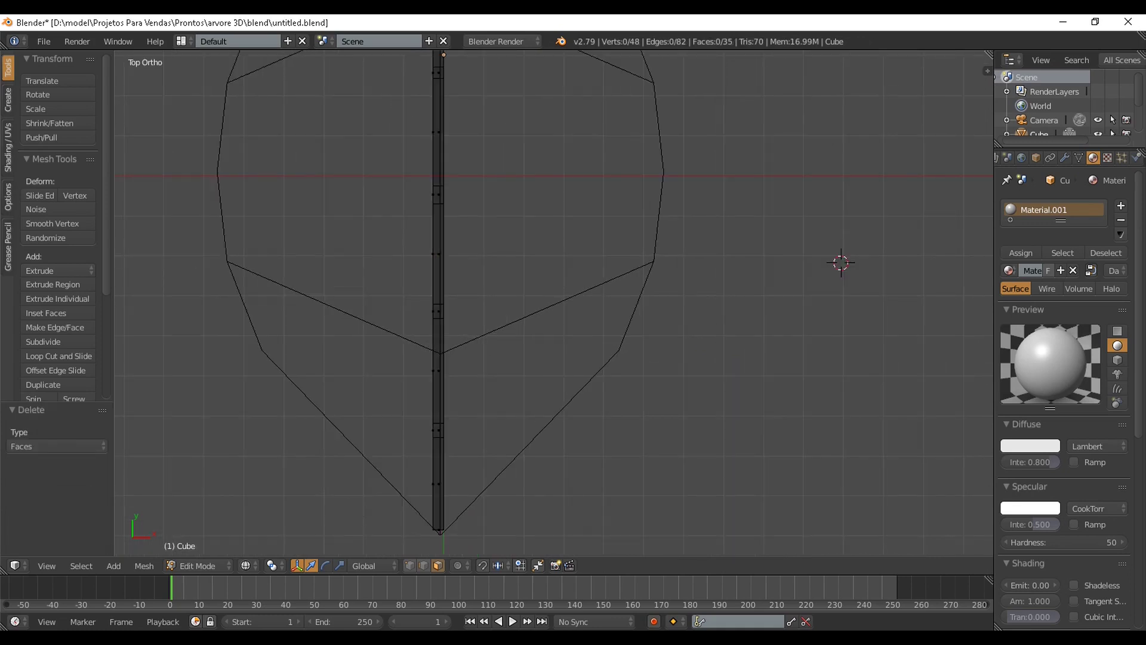
Leave Edit Mode on the halved stem and add a Mirror modifier across the X axis.
key("Tab")
scroll(554, 303, "up", 1)
scroll(554, 303, "down", 3)
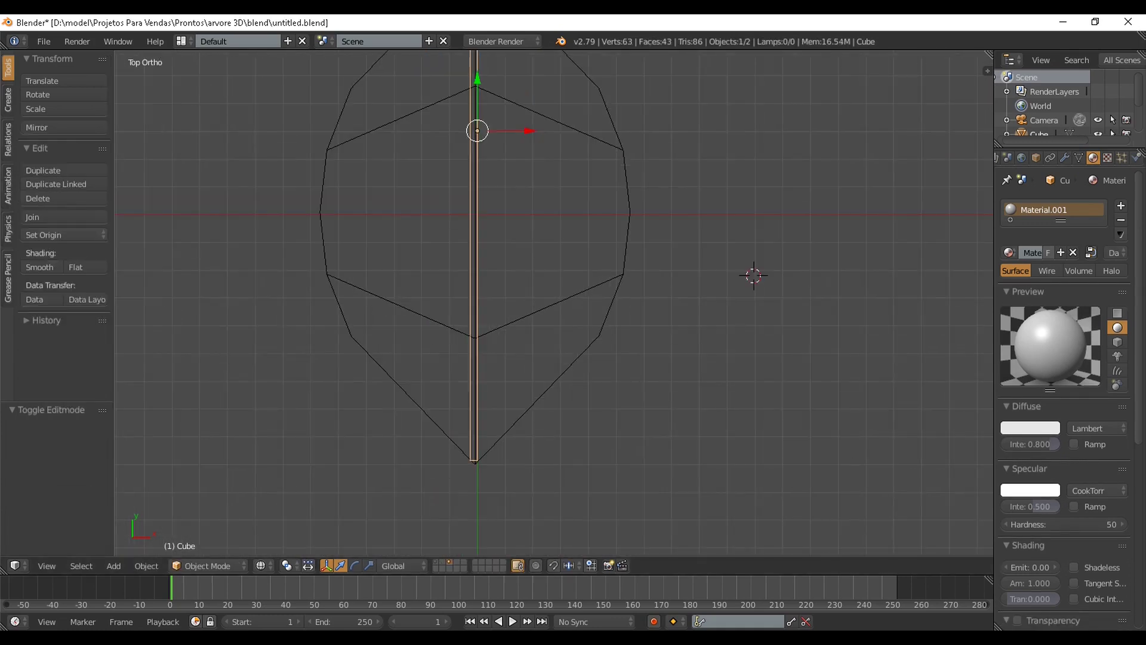
left_click(1064, 157)
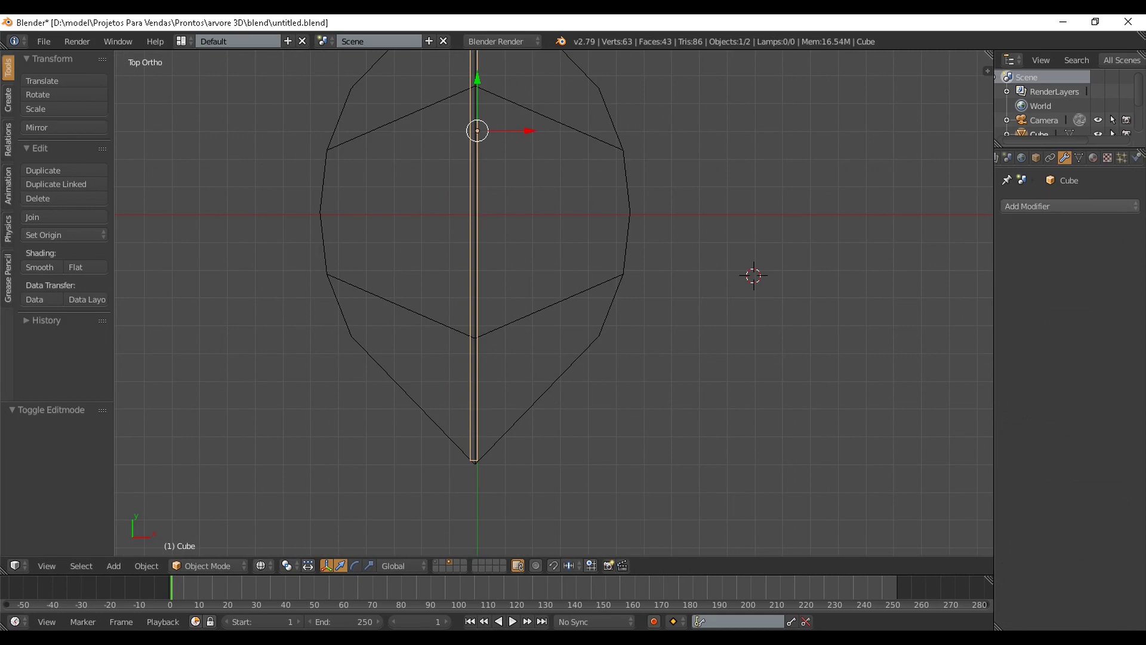
left_click(1068, 206)
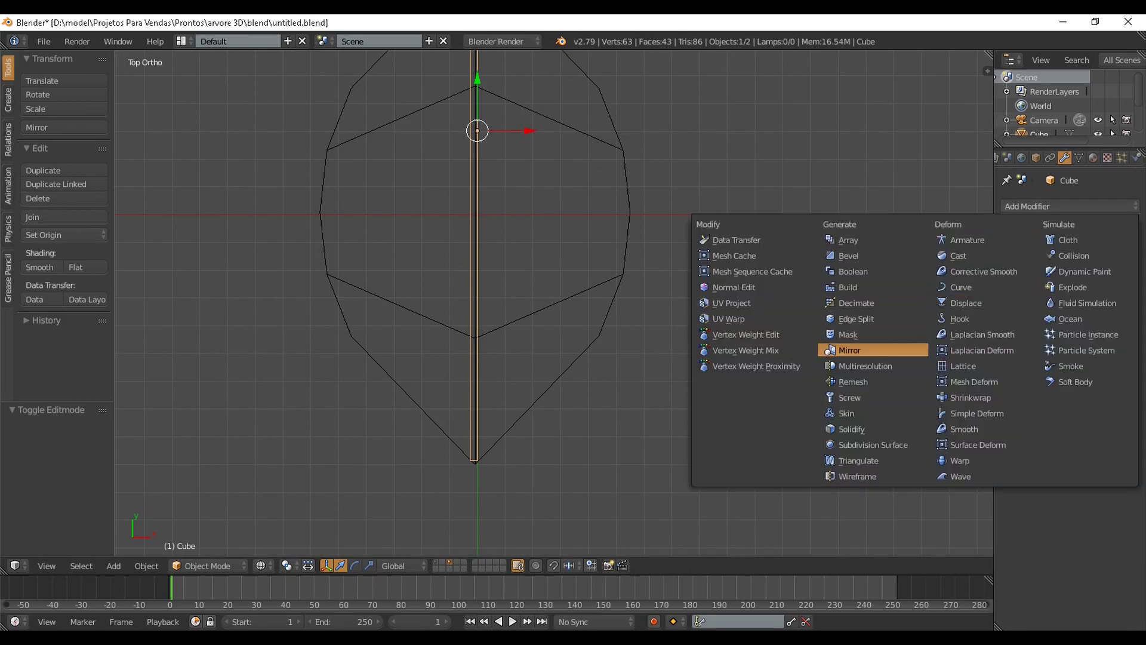
left_click(848, 349)
scroll(536, 398, "up", 5)
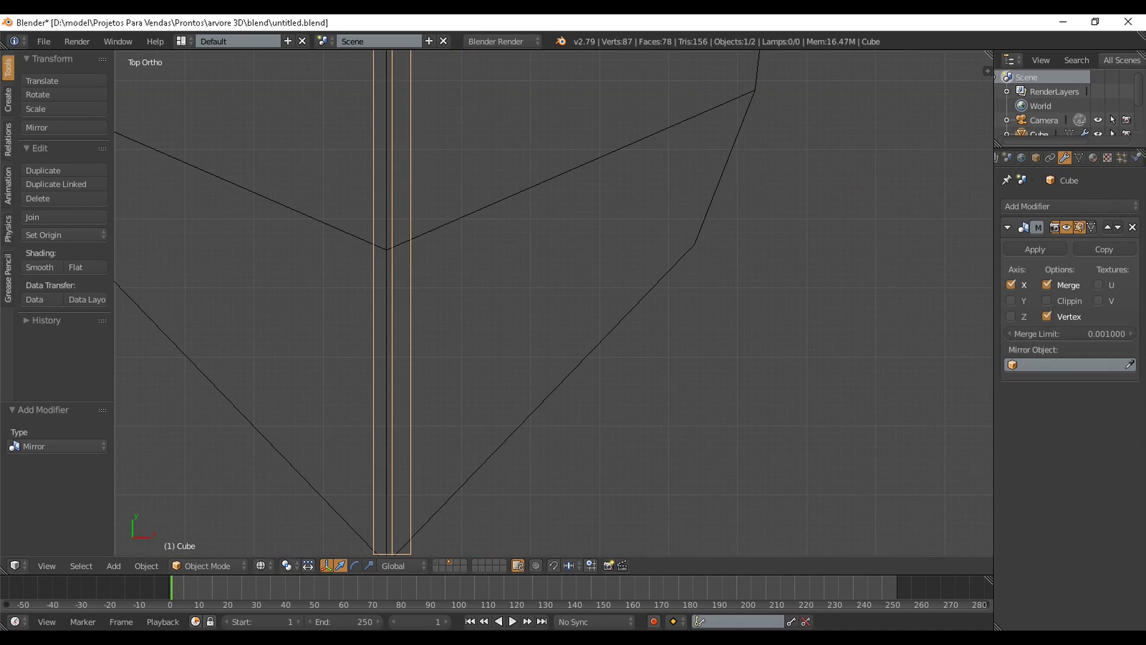
Enter Edit Mode on the stem and switch the viewport shading to Solid, with the stem's outer side in view.
key("Tab")
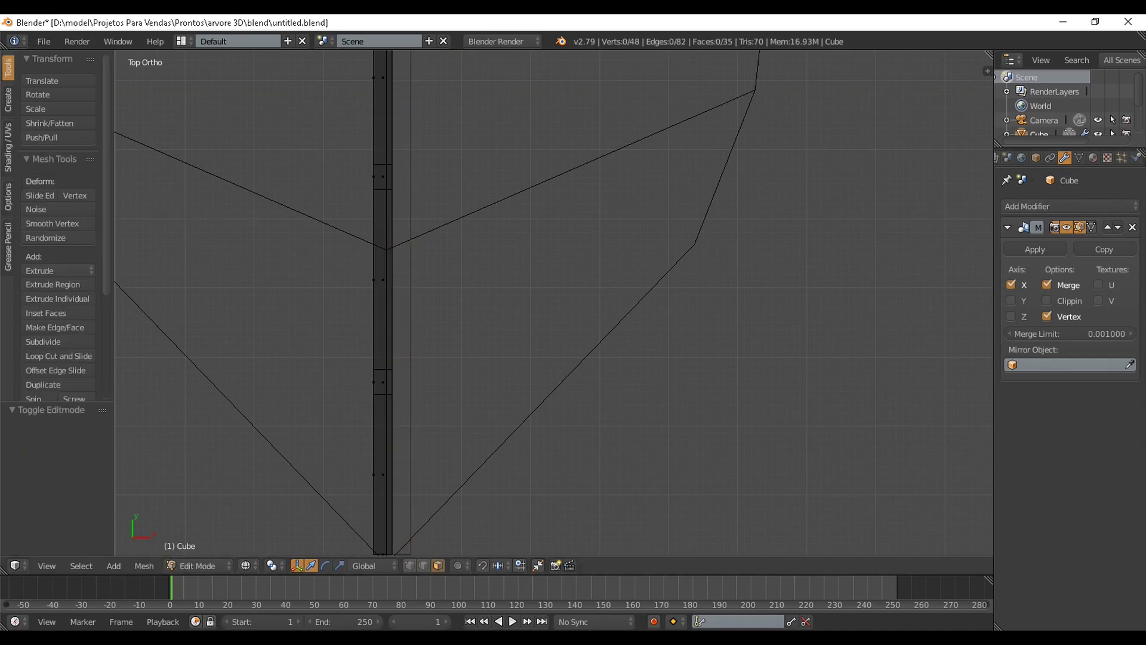
left_click(245, 566)
left_click(266, 515)
scroll(554, 303, "down", 4)
scroll(554, 303, "down", 1)
middle_click_drag(553, 304, 725, 244)
scroll(554, 303, "up", 3)
scroll(554, 303, "up", 1)
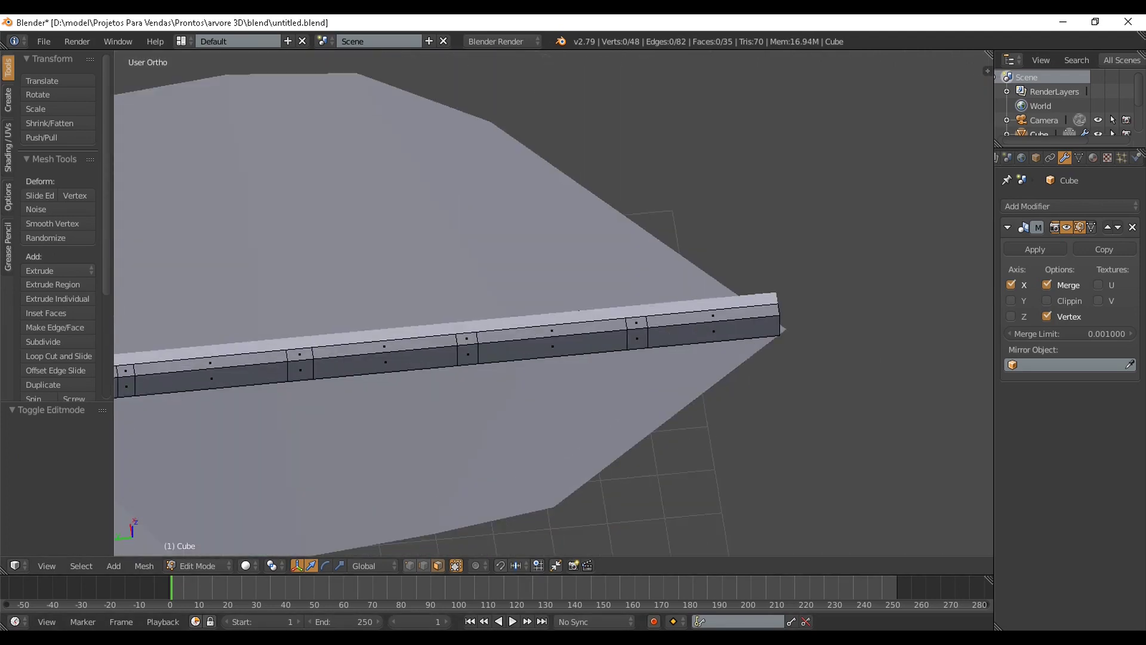
Select the five narrow side faces between the paired loop cuts and extrude them about 2.9 units along negative X as ribs.
right_click(468, 354, "shift")
right_click(300, 369, "shift")
scroll(553, 303, "down", 4)
middle_click_drag(300, 369, 468, 376, "shift")
scroll(553, 304, "up", 3)
right_click(341, 395, "shift")
right_click(482, 382, "shift")
key("KP_7")
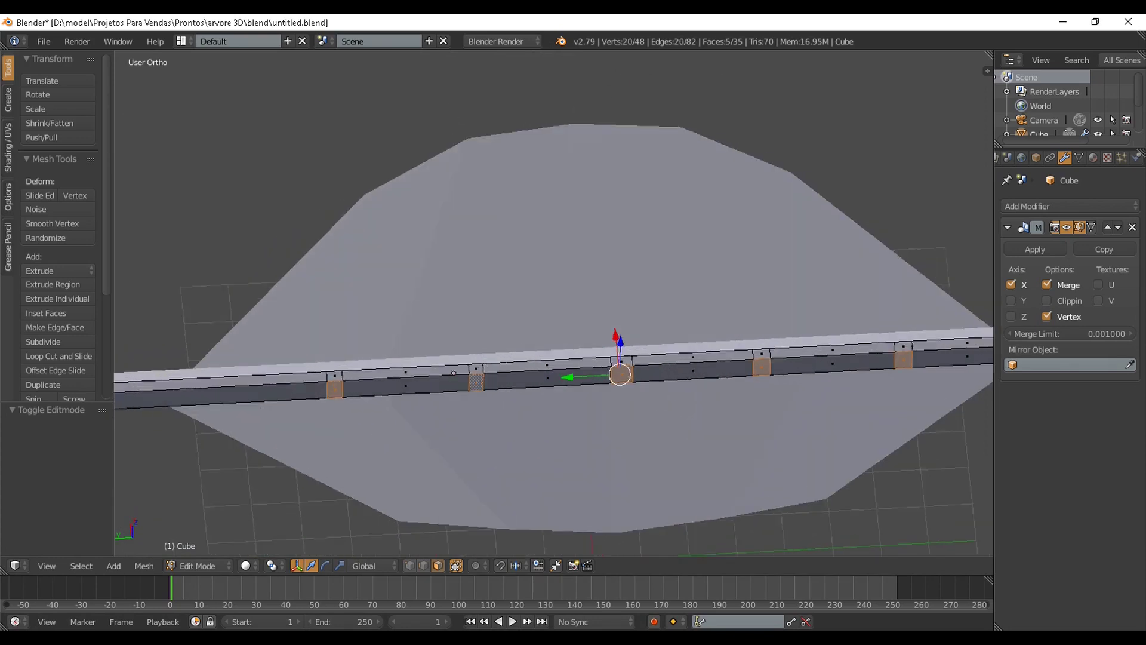
scroll(554, 303, "down", 4)
scroll(553, 303, "up", 2)
middle_click_drag(554, 303, 596, 283, "shift")
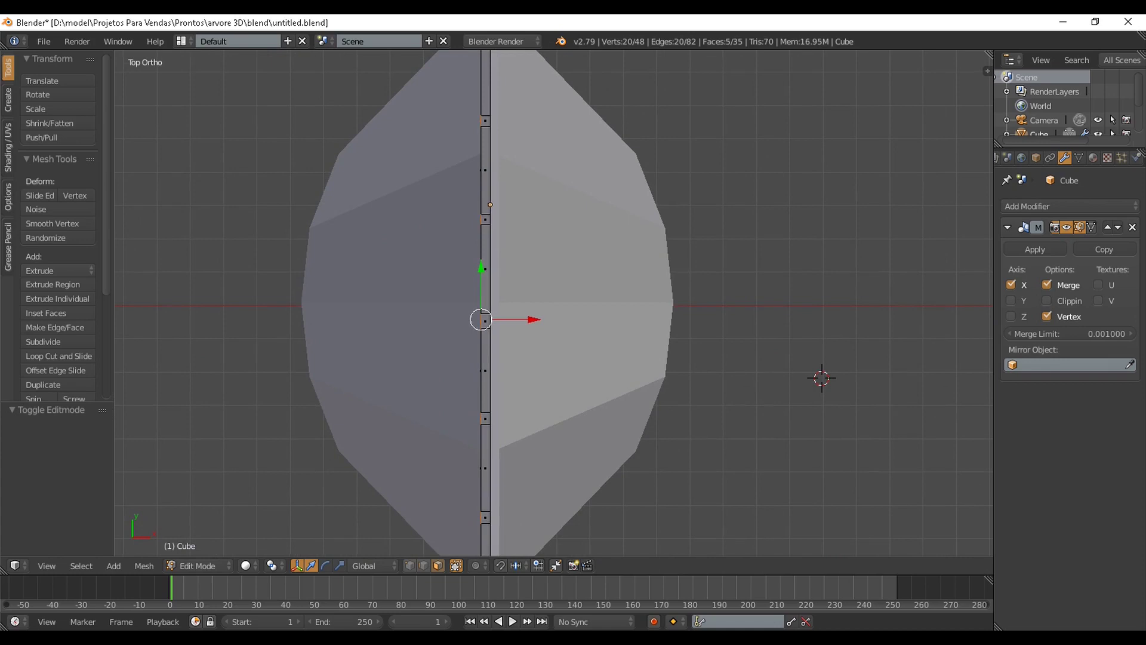
key("e")
key("Escape")
key("g")
key("x")
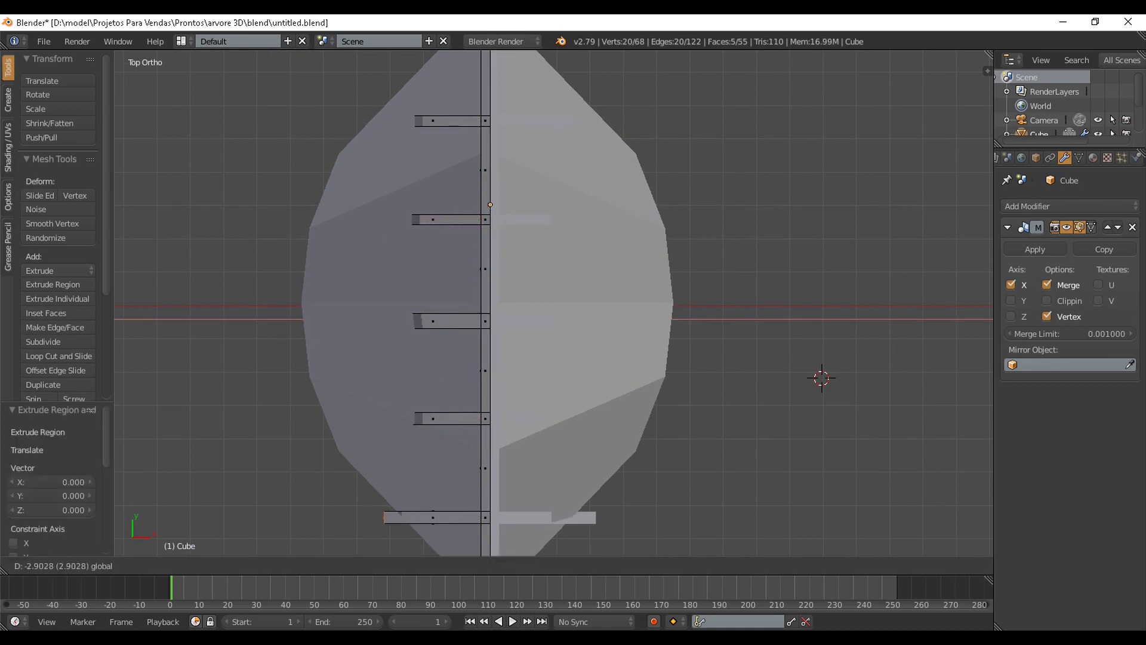
key("Return")
Try to raise the five extruded rib end faces along Z.
middle_click_drag(553, 303, 602, 208)
key("g")
key("z")
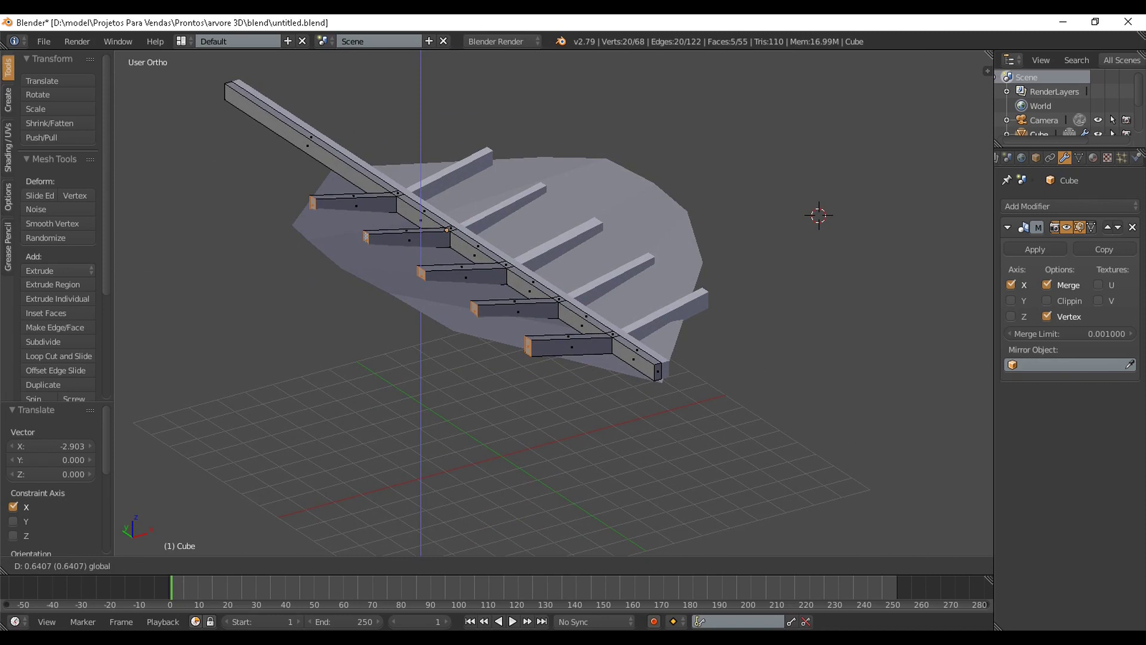
key("Return")
middle_click_drag(602, 197, 550, 216)
middle_click_drag(573, 298, 632, 244)
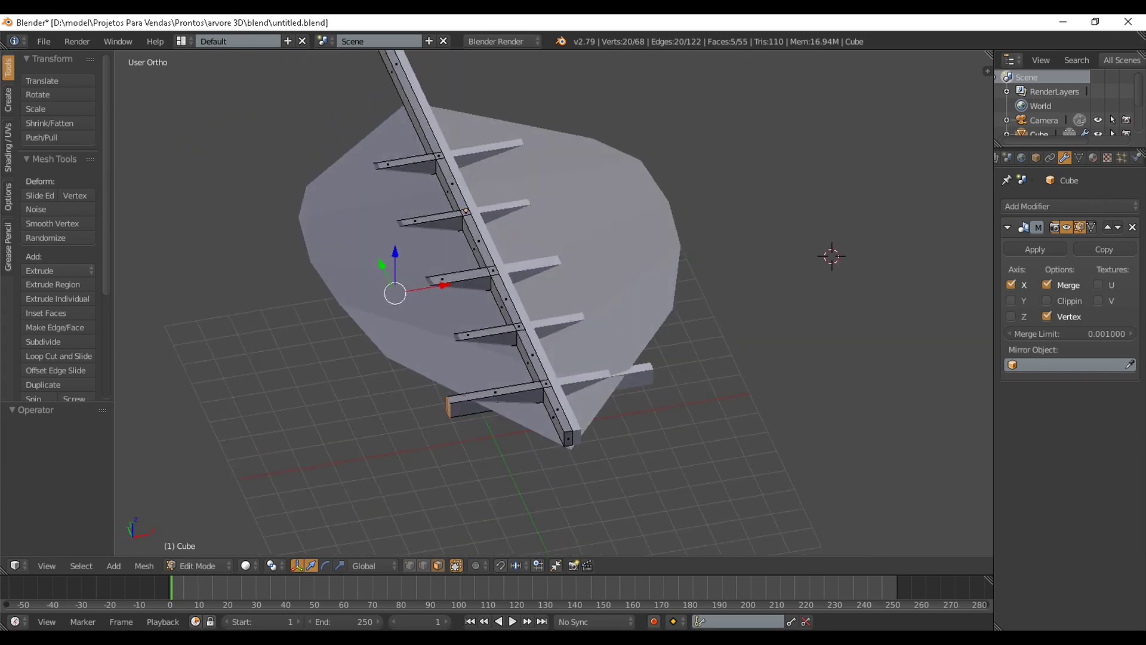
Shorten the five ribs by moving their end faces along X toward the stem.
key("g")
key("x")
key("Return")
Lengthen the uppermost rib by moving its end face about 0.34 units outward along negative X.
middle_click_drag(573, 298, 667, 286)
right_click(592, 273)
right_click(450, 313)
scroll(450, 313, "up", 1)
middle_click_drag(450, 313, 529, 300)
left_click_drag(590, 307, 604, 310)
Select the end faces of the three middle ribs and, in Wireframe shading, move them 2.15 units outward along negative X.
middle_click_drag(604, 309, 500, 291)
right_click(494, 275)
right_click(612, 266, "shift")
right_click(726, 256, "shift")
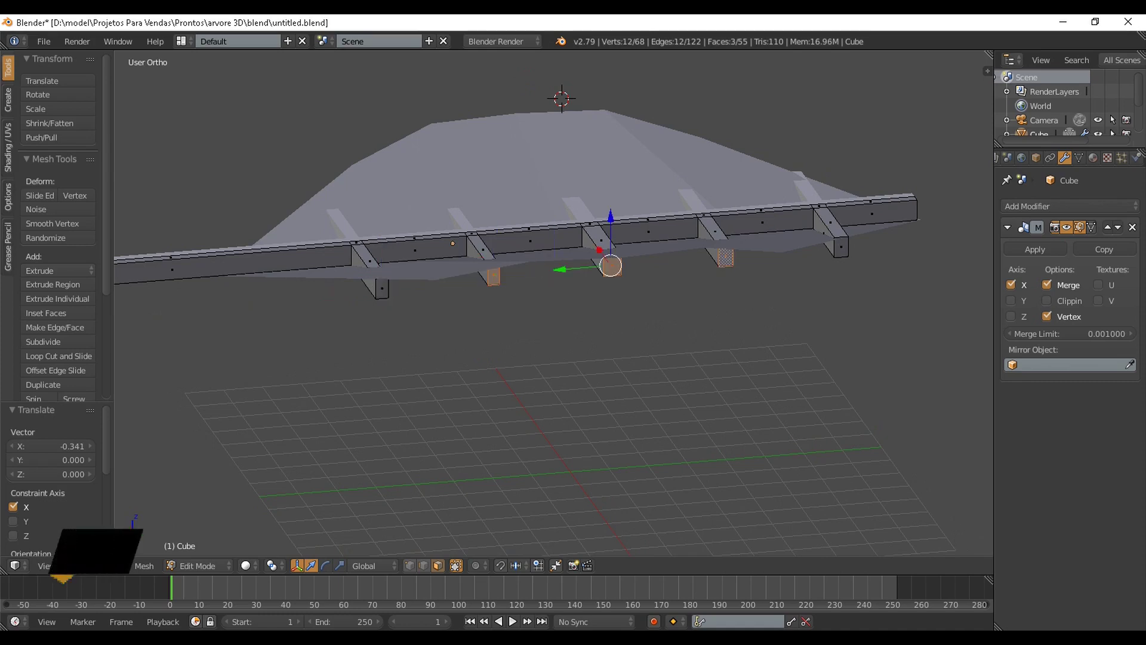
key("KP_7")
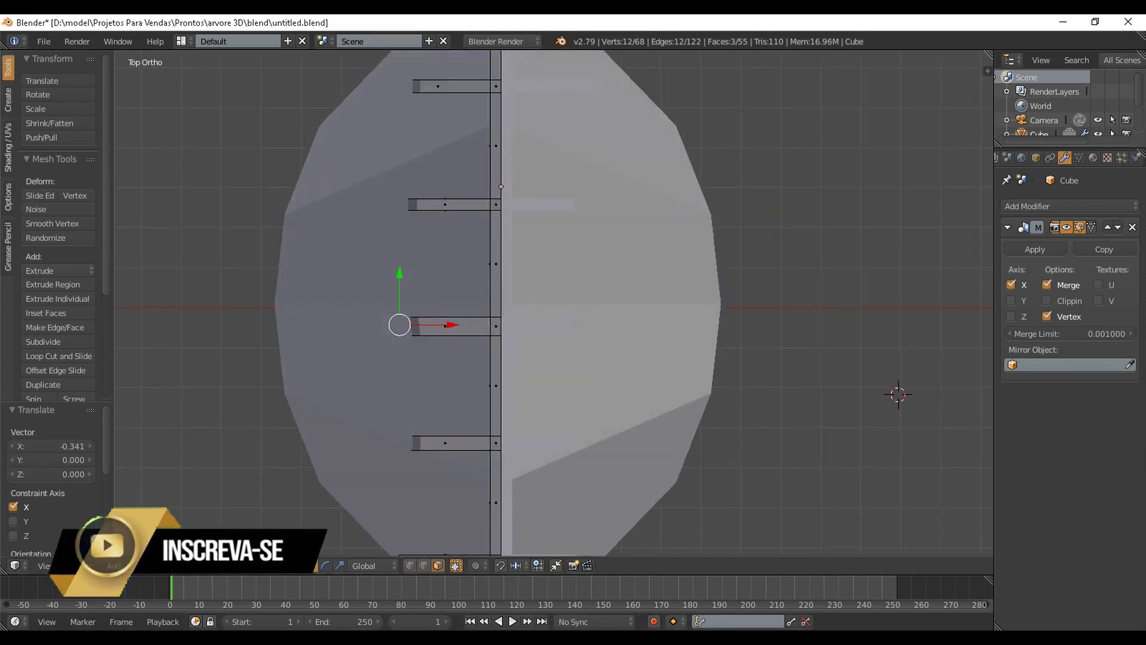
left_click(247, 565)
left_click(265, 532)
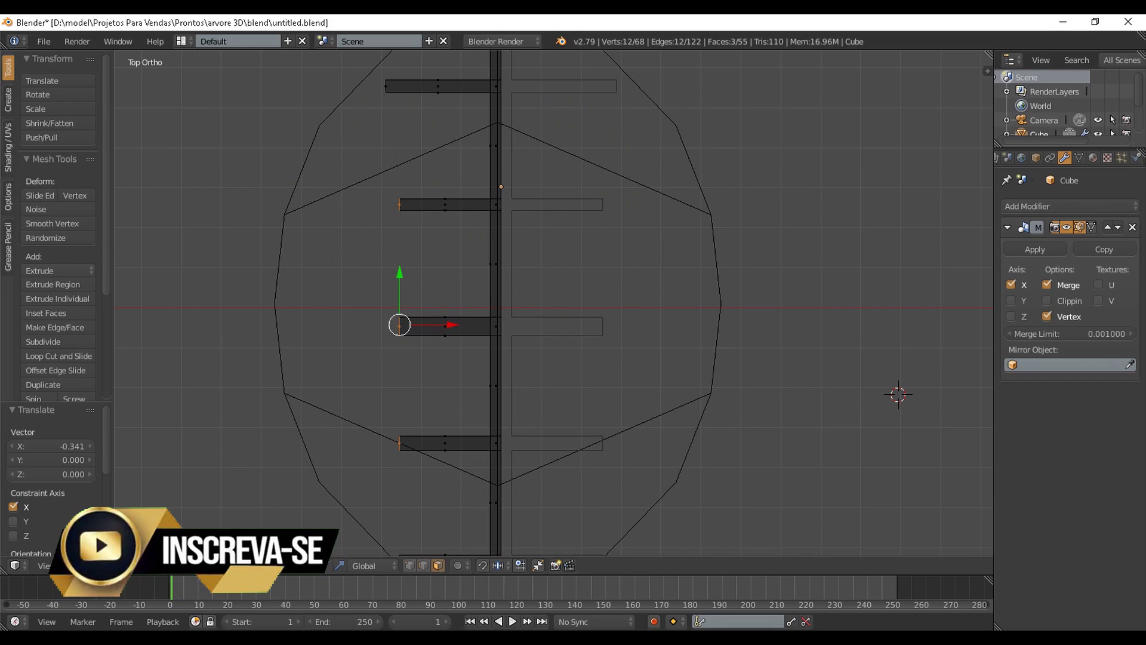
key("g")
key("x")
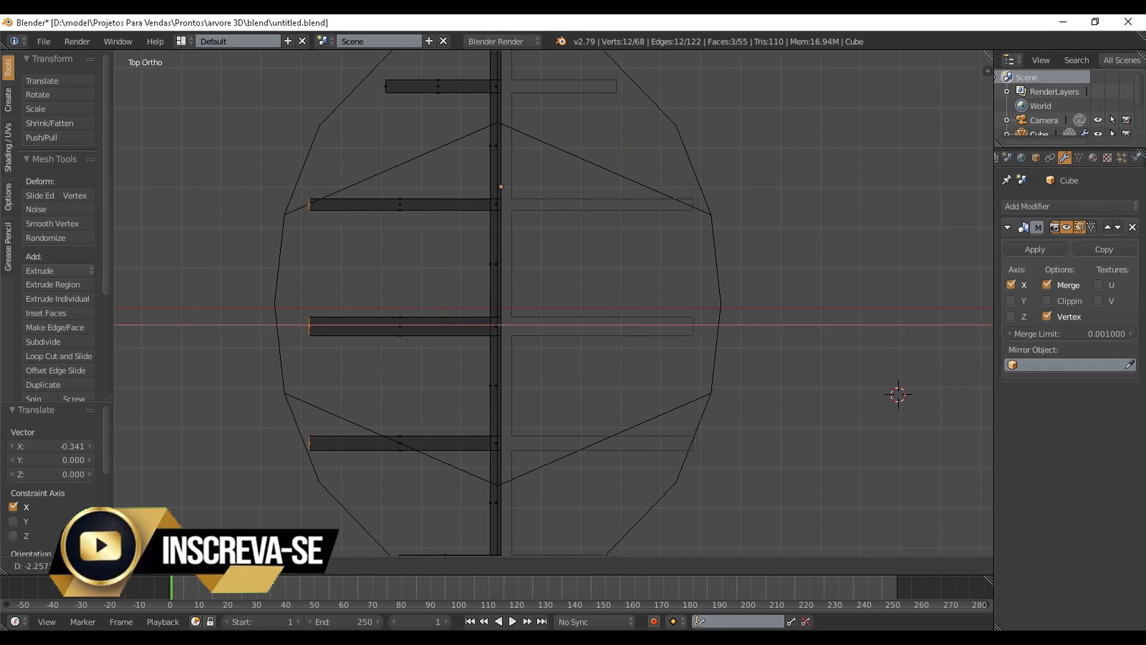
key("Return")
Move the end face of the central rib about 0.735 units further outward along negative X, close to the leaf edge.
middle_click_drag(418, 400, 544, 330)
right_click(552, 402)
key("KP_7")
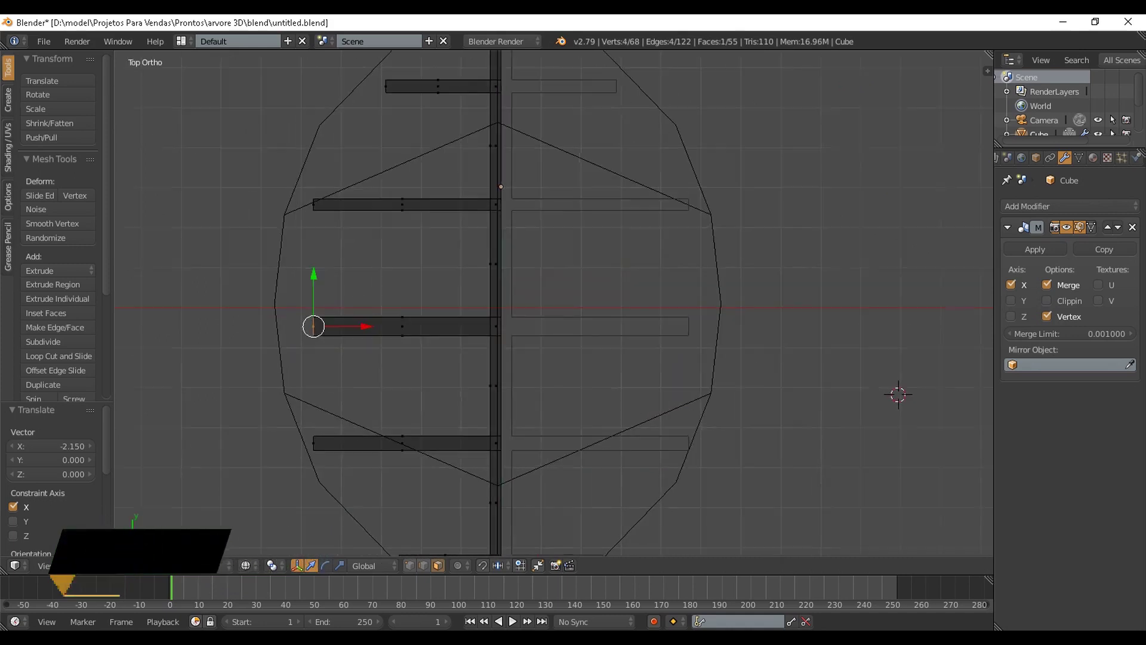
key("g")
key("x")
key("Return")
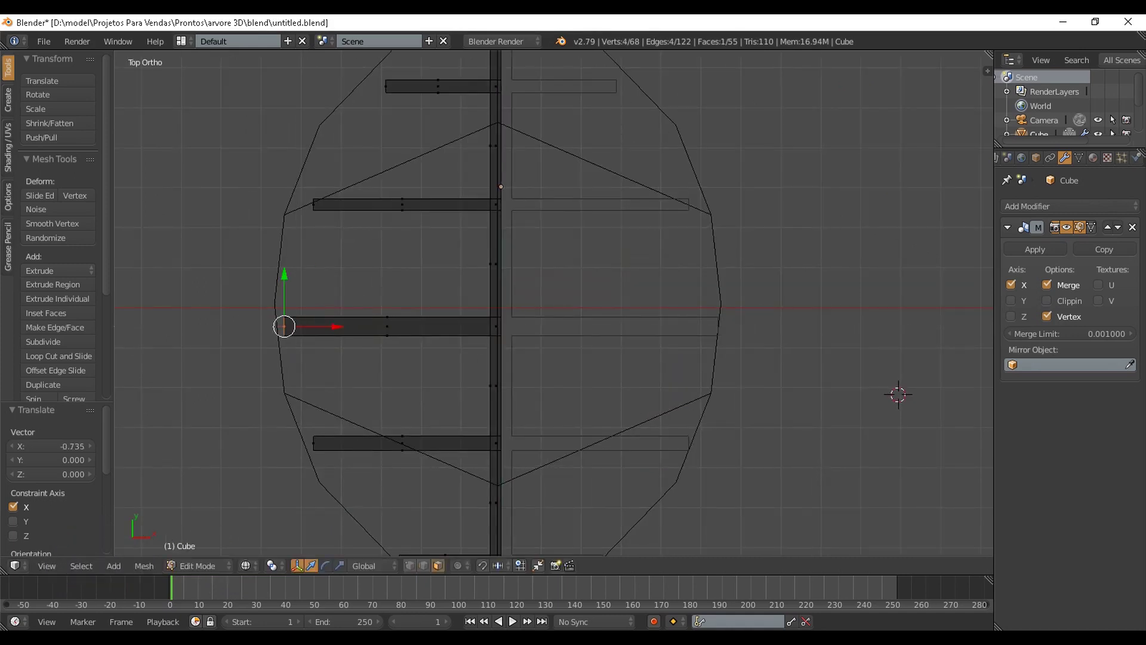
Move the end face of the second rib from the top 0.43 units outward along negative X.
middle_click_drag(418, 382, 537, 327)
key("KP_7")
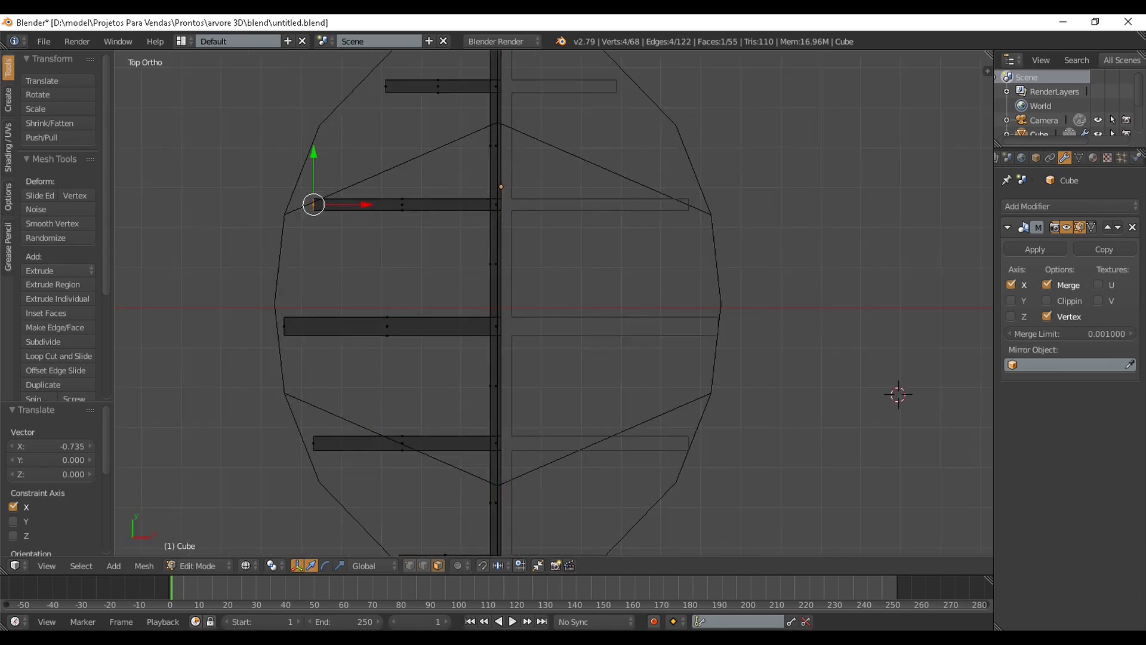
key("g")
key("x")
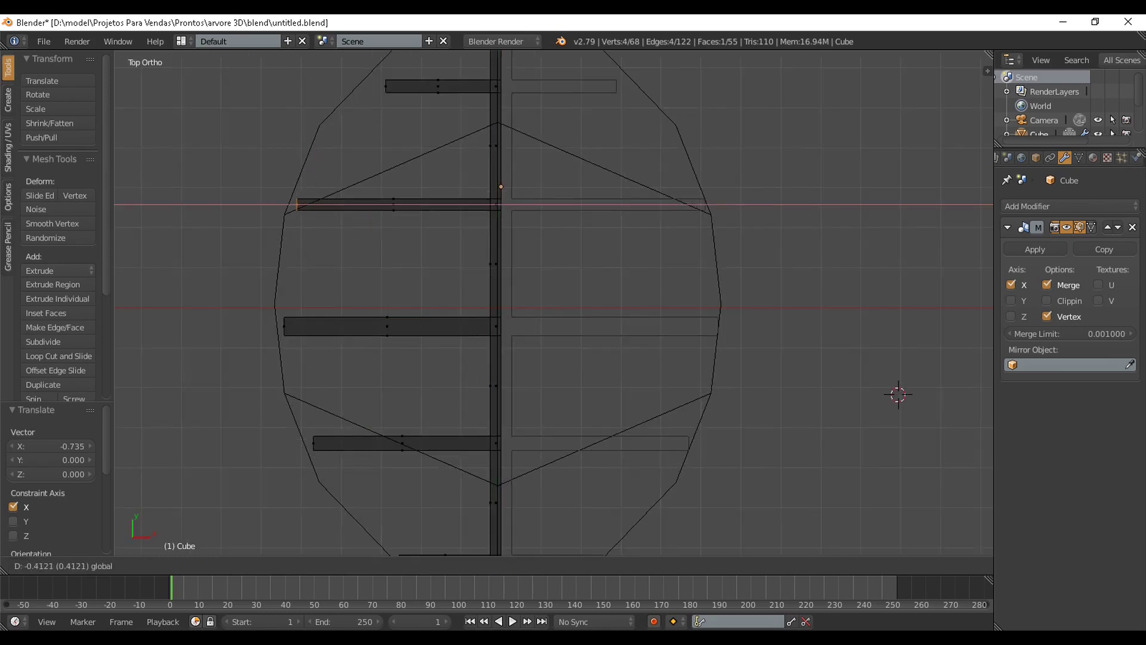
key("Return")
Return to Solid shading, select all five rib end faces and raise them 1.25 units along Z.
middle_click_drag(490, 346, 627, 257)
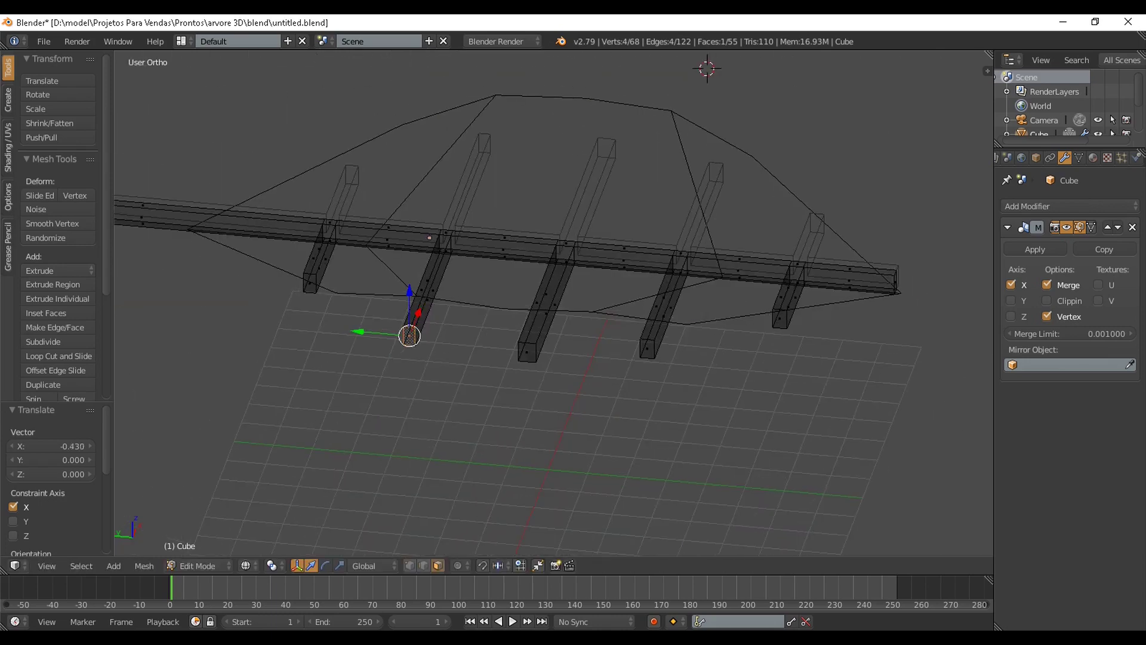
left_click(266, 517)
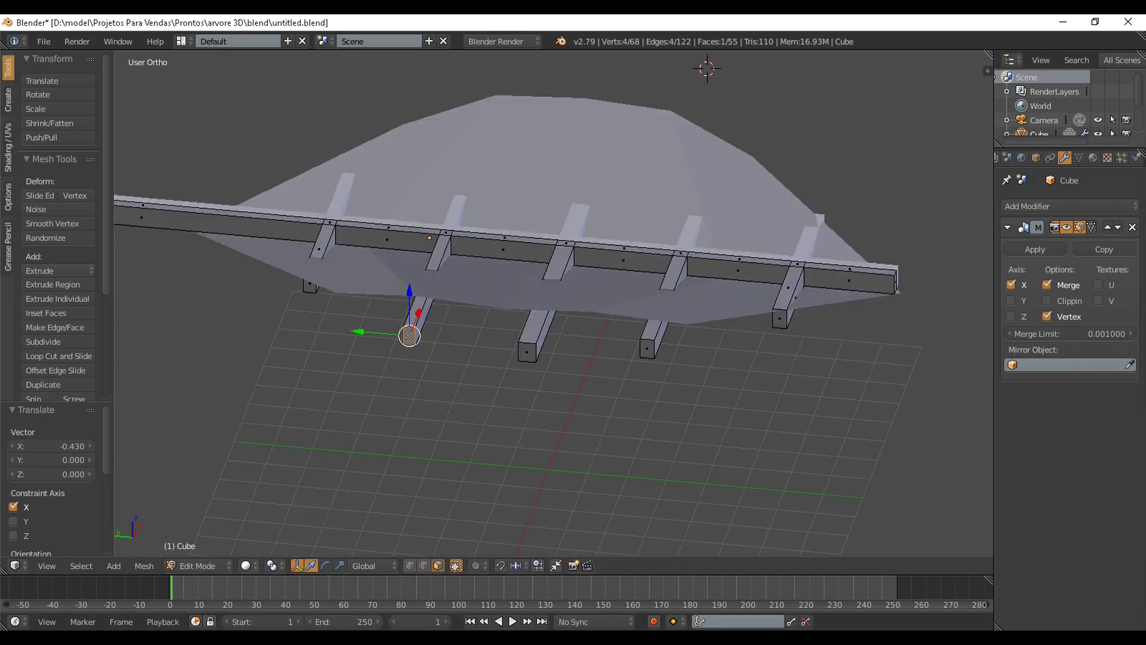
scroll(555, 304, "up", 1)
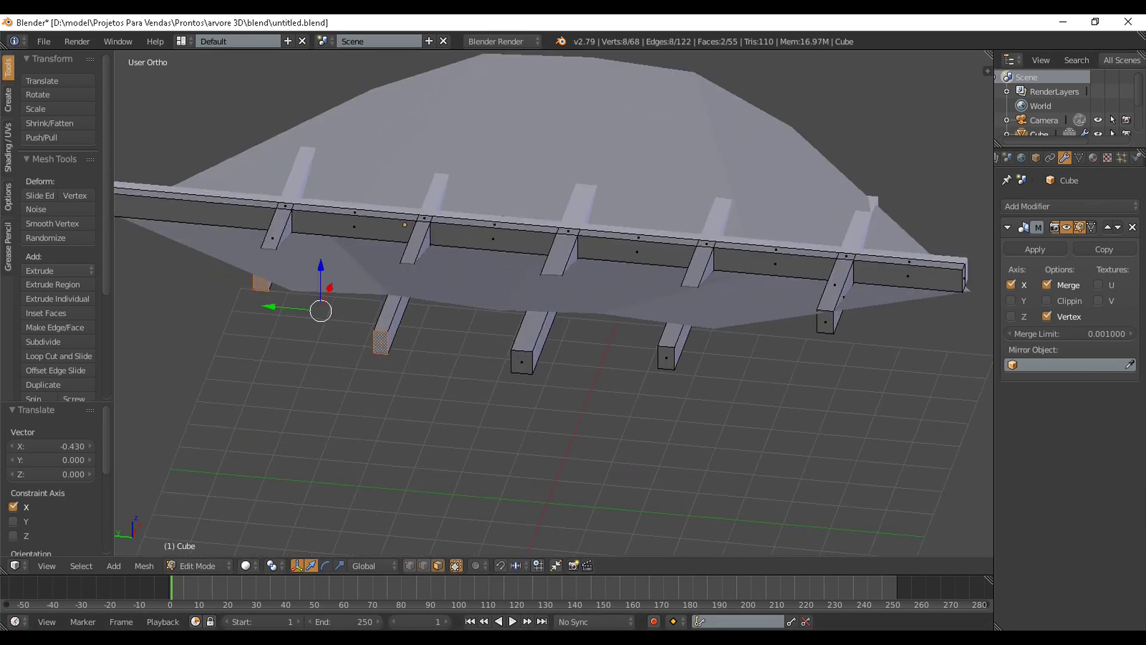
right_click(522, 361, "shift")
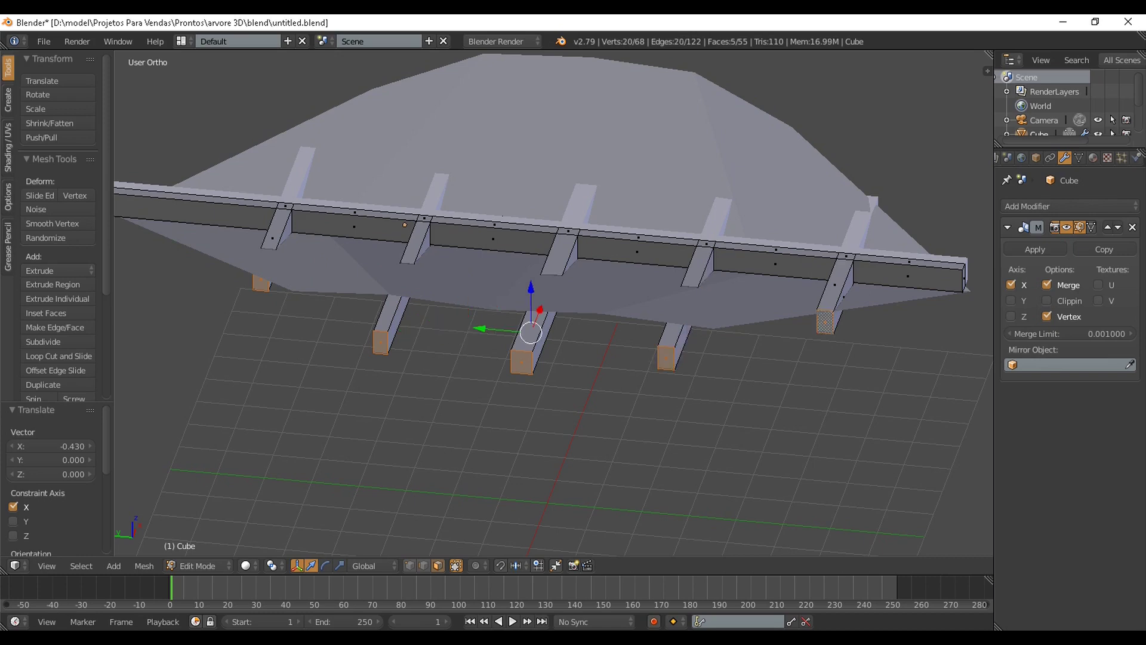
scroll(825, 323, "down", 4)
scroll(586, 274, "up", 3)
middle_click_drag(825, 323, 720, 314)
middle_click_drag(720, 314, 733, 382, "shift")
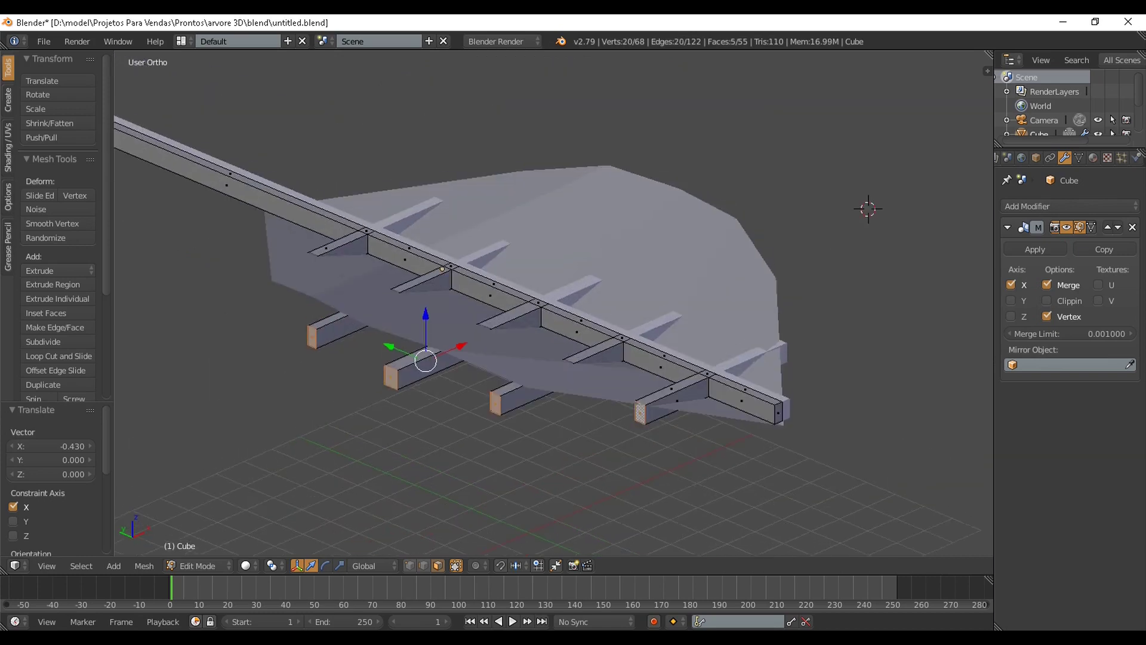
key("g")
key("z")
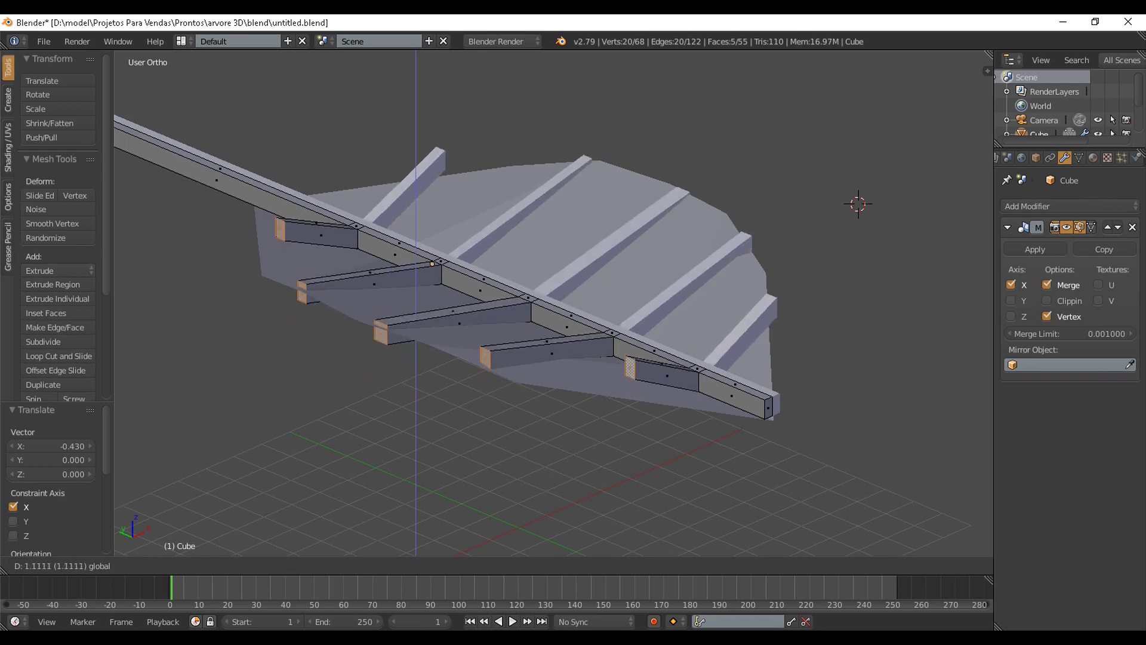
left_click_drag(416, 264, 416, 263)
Lower the end face of the rib nearest the leaf tip about 0.85 units along Z.
middle_click_drag(416, 263, 467, 249)
scroll(554, 303, "up", 1)
right_click(844, 284)
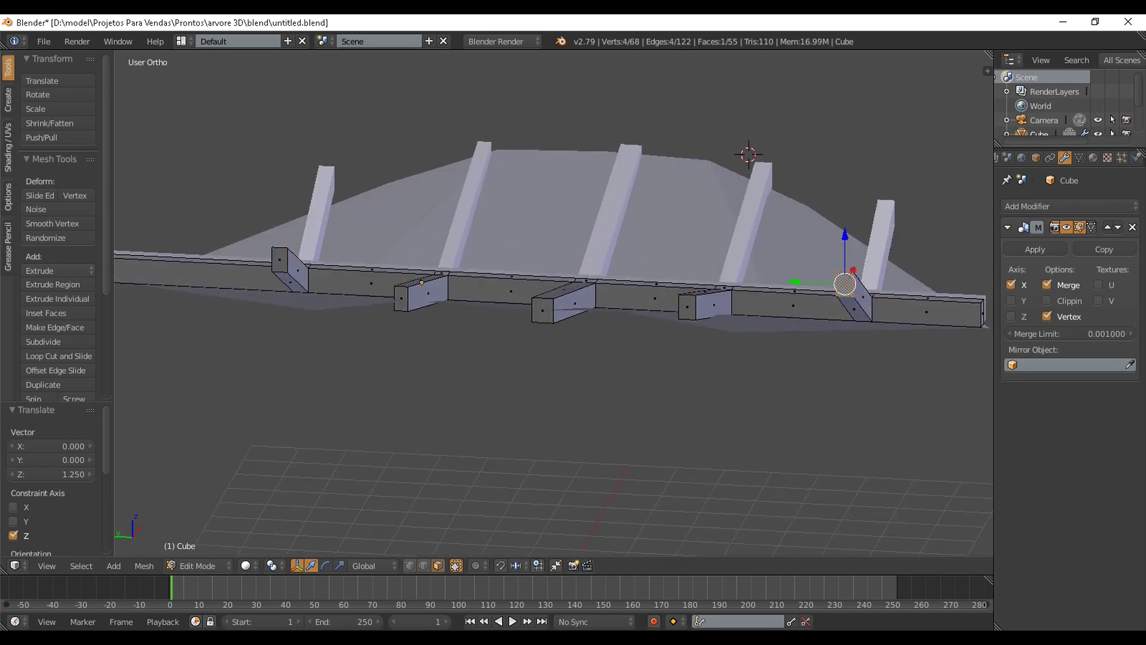
middle_click_drag(844, 284, 806, 285)
left_click_drag(742, 264, 742, 307)
middle_click_drag(743, 306, 782, 291)
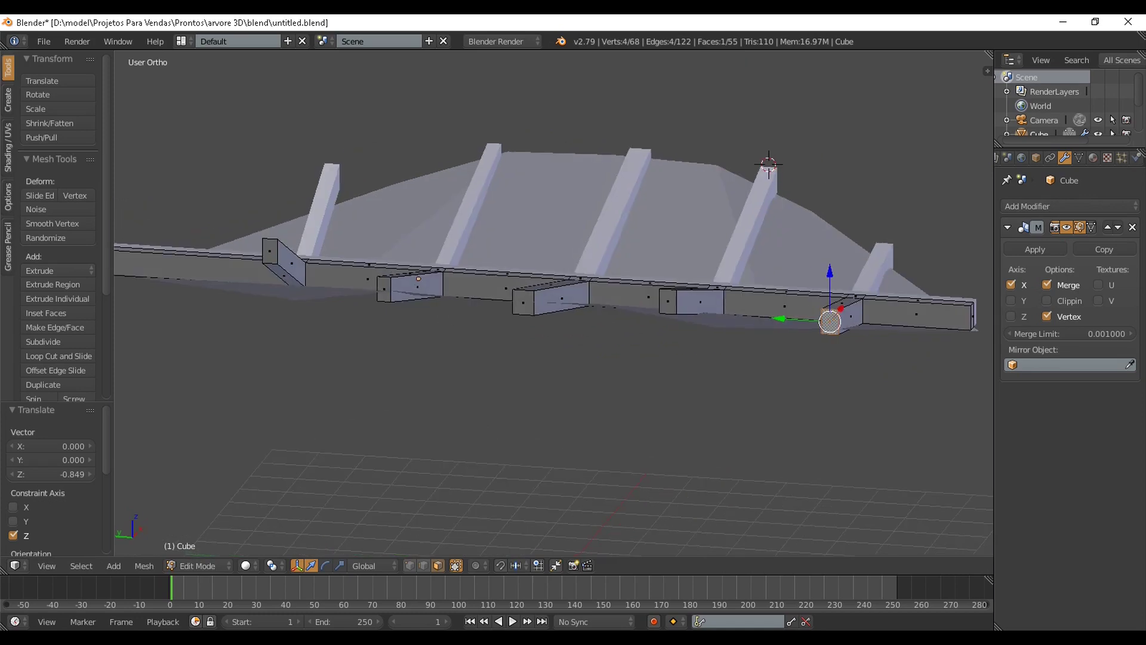
Lower the end face of the second rib from the tip 0.14 units along Z, and lower the uppermost rib's end toward the leaf.
left_click_drag(669, 252, 668, 257)
middle_click_drag(668, 258, 725, 285)
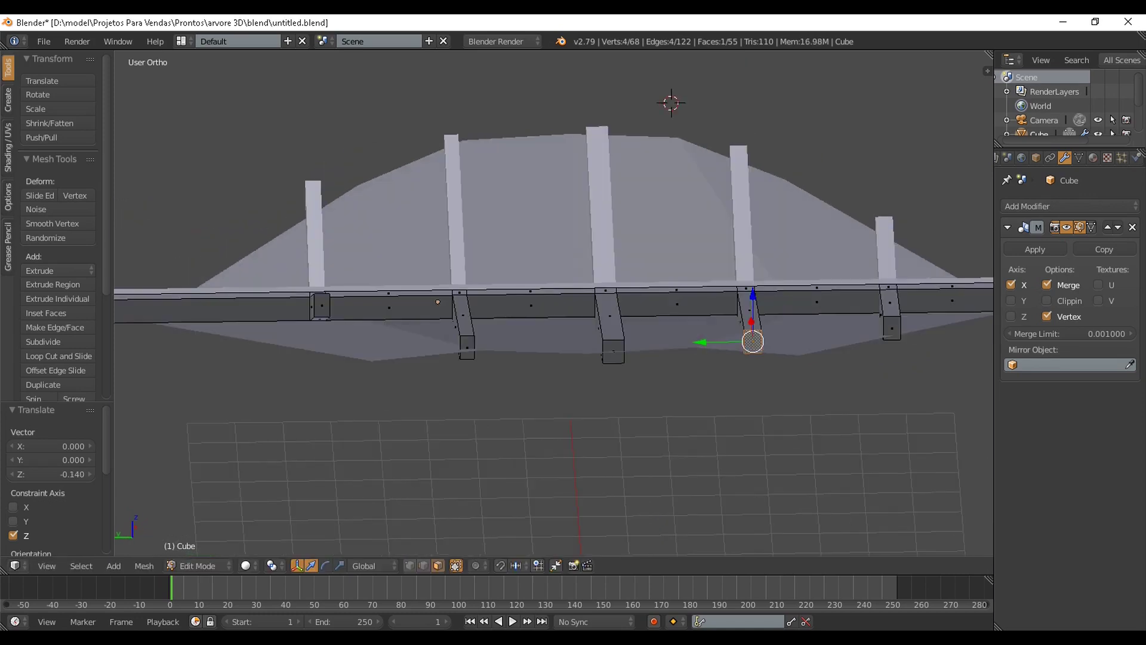
left_click_drag(322, 259, 322, 287)
key("Tab")
Scale the whole stem and rib object down along Z to make it thinner.
scroll(477, 298, "down", 3)
middle_click_drag(478, 298, 538, 263)
scroll(269, 346, "down", 3)
key("KP_7")
scroll(487, 358, "up", 3)
scroll(626, 442, "up", 1)
middle_click_drag(626, 442, 577, 406)
key("s")
key("z")
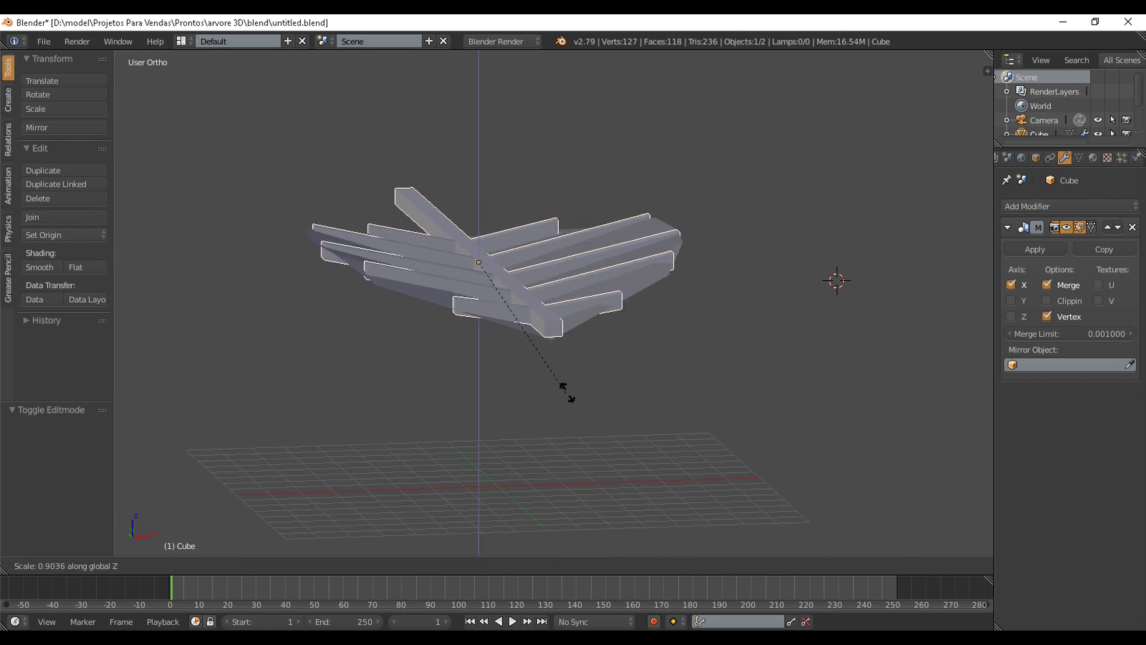
left_click(550, 320)
middle_click_drag(550, 320, 661, 303)
middle_click_drag(514, 287, 510, 251)
Add a Bevel modifier and a Subdivision Surface modifier to the stem and rib object.
key("KP_7")
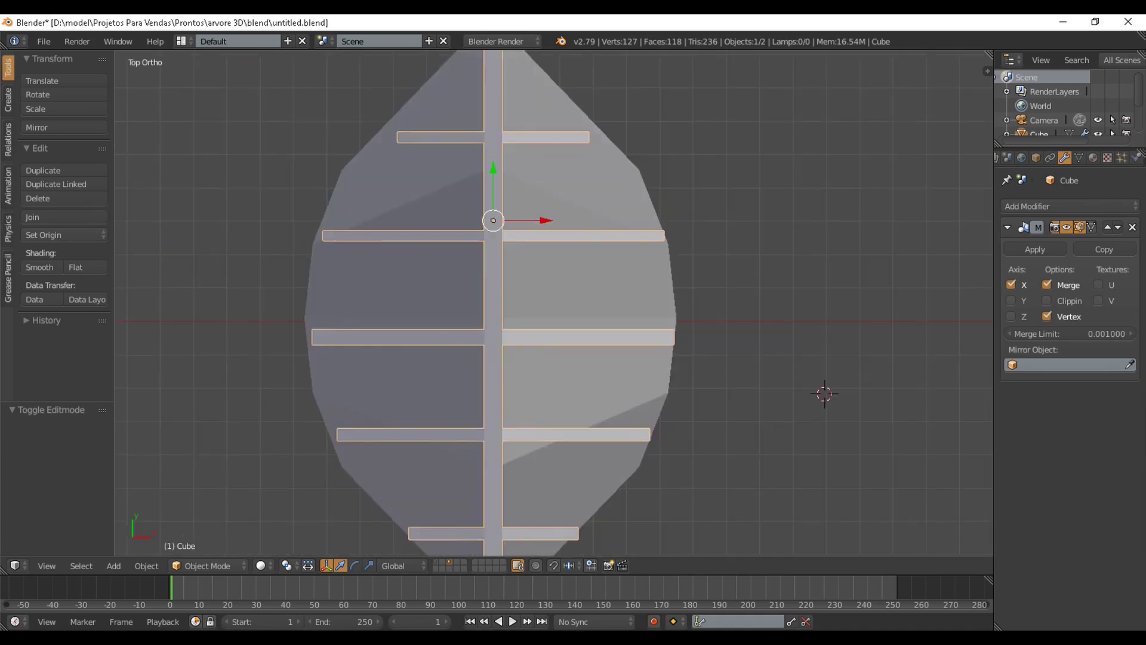
scroll(554, 304, "down", 5)
scroll(554, 304, "up", 3)
middle_click_drag(554, 303, 569, 350, "shift")
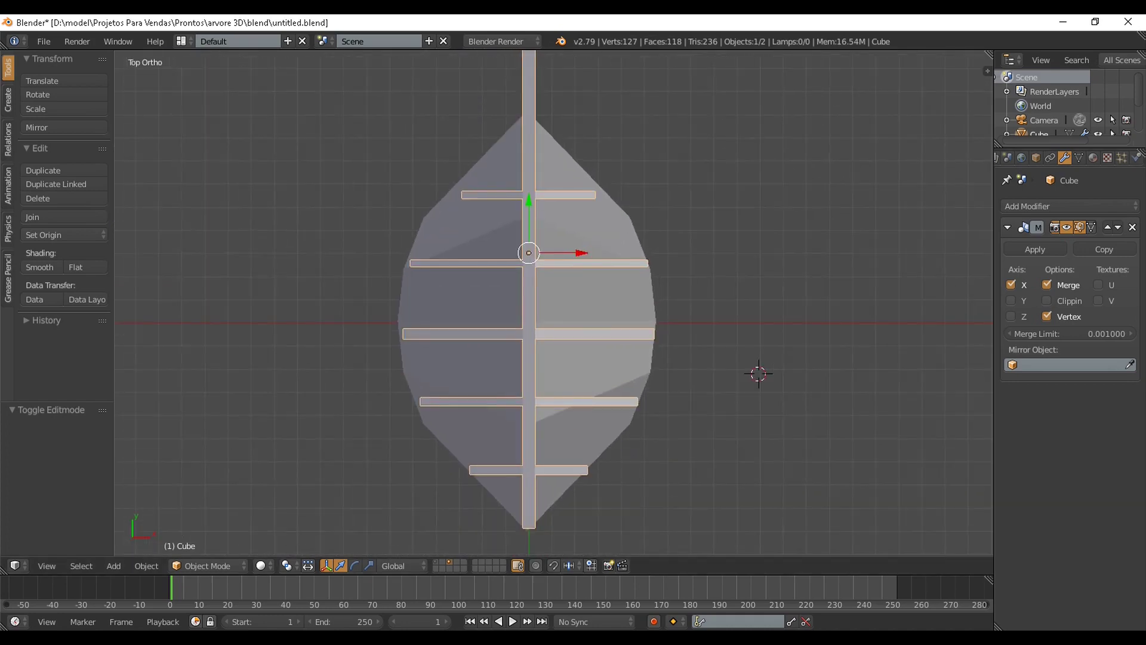
left_click(1069, 206)
left_click(848, 255)
left_click(1068, 206)
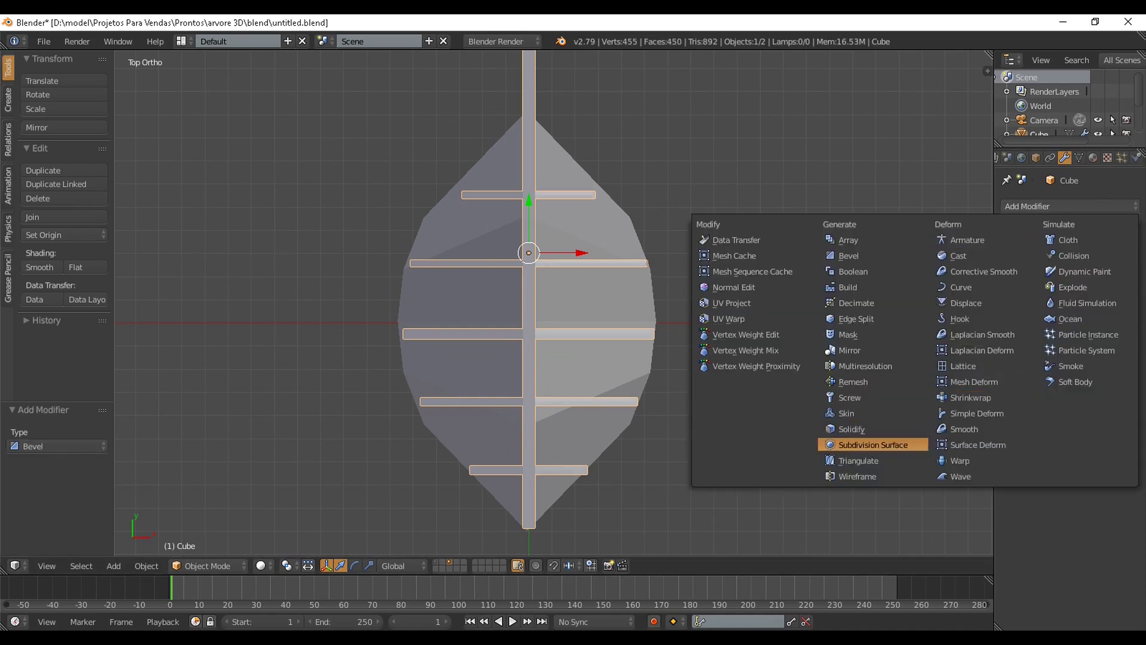
left_click(873, 444)
Set the Bevel modifier's width to 0 on the stem and rib object.
middle_click_drag(758, 374, 768, 281)
scroll(767, 280, "up", 2)
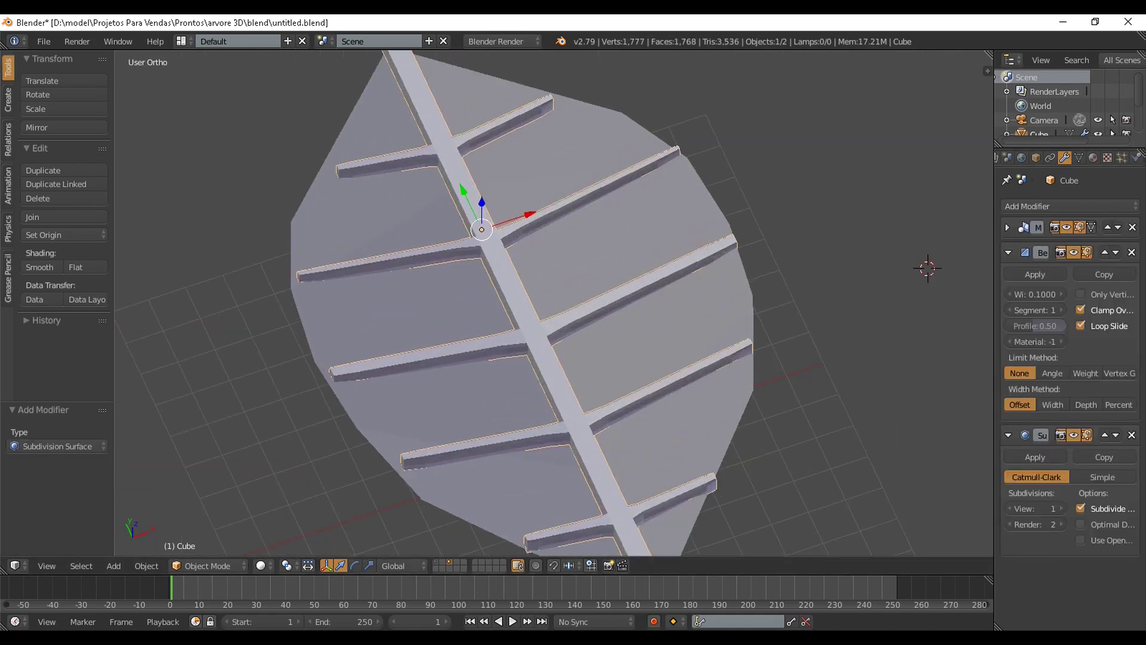
left_click_drag(1036, 294, 1015, 295)
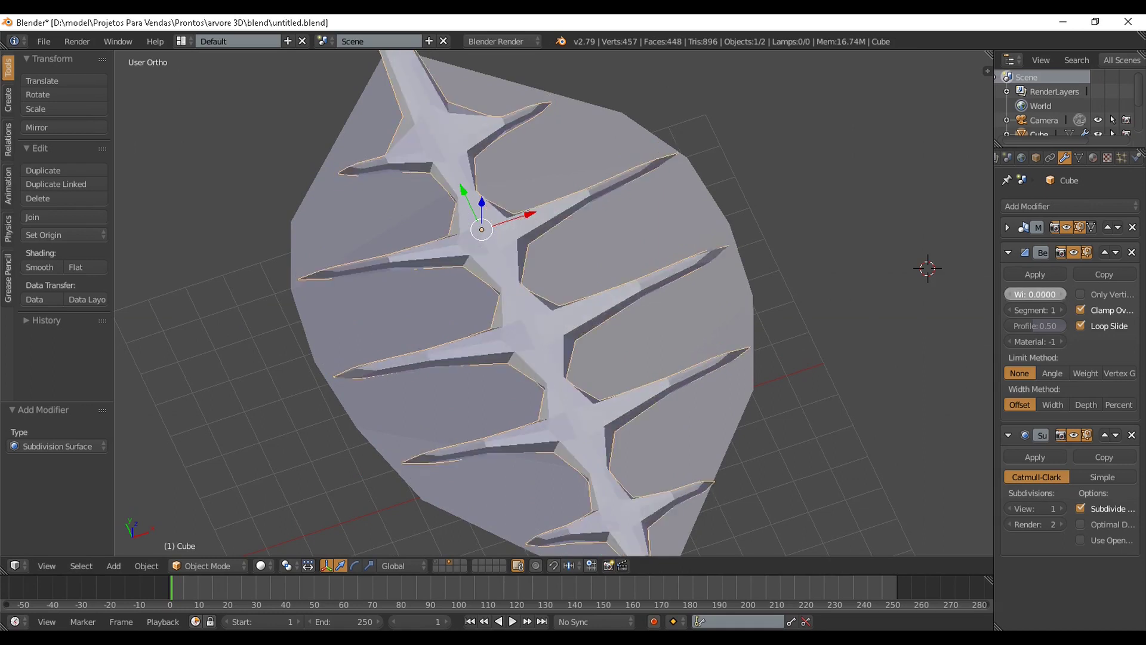
Add a Solidify modifier to the leaf blade and set its thickness to 0.05.
scroll(597, 299, "down", 3)
mouse_move(597, 298)
middle_mouse_down()
mouse_move(566, 382)
mouse_move(522, 338)
mouse_move(565, 340)
mouse_move(603, 277)
middle_mouse_up()
scroll(603, 277, "up", 1)
scroll(609, 245, "up", 1)
right_click(609, 245)
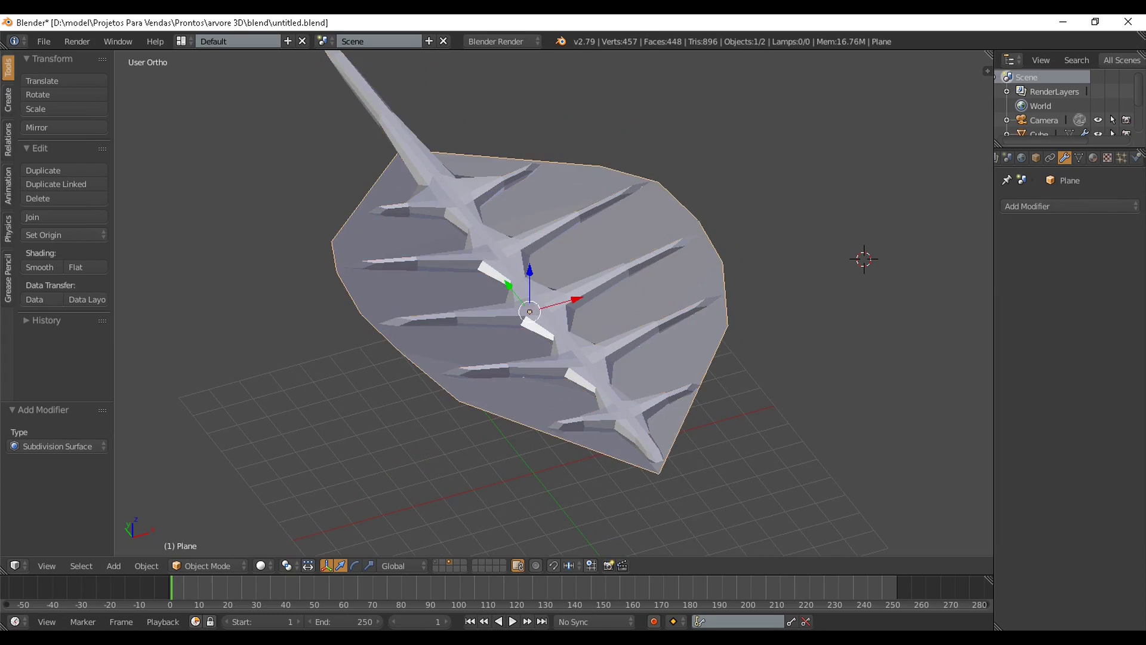
left_click(1069, 206)
left_click(860, 428)
middle_click_drag(859, 428, 854, 404)
scroll(859, 369, "up", 1)
scroll(858, 391, "up", 1)
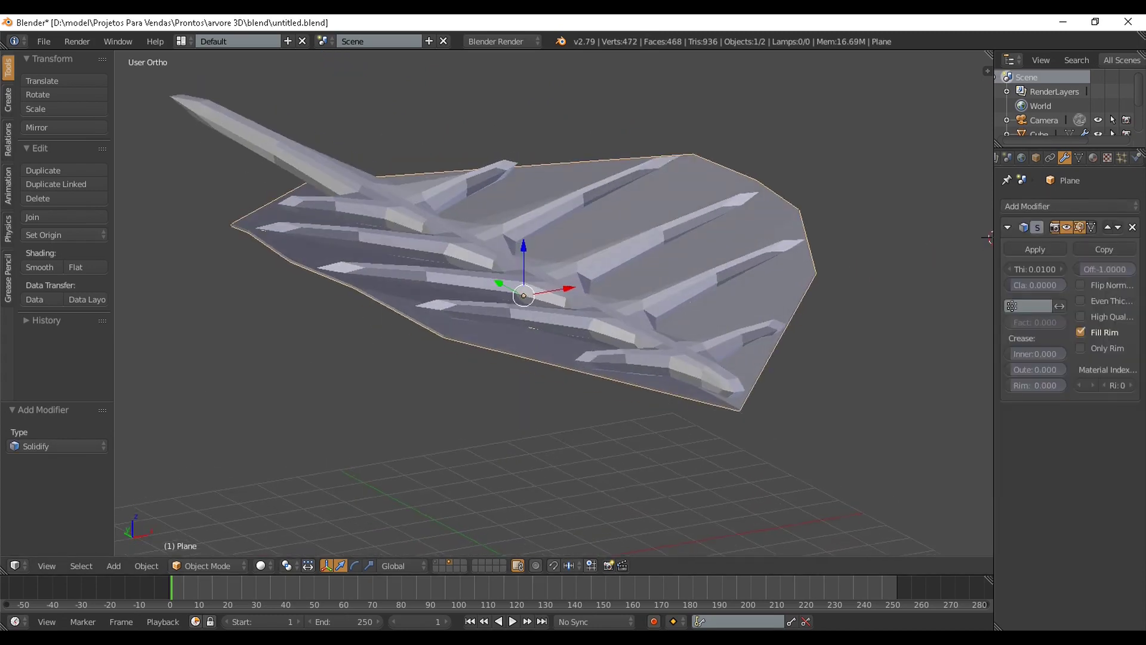
left_click_drag(1035, 270, 1069, 269)
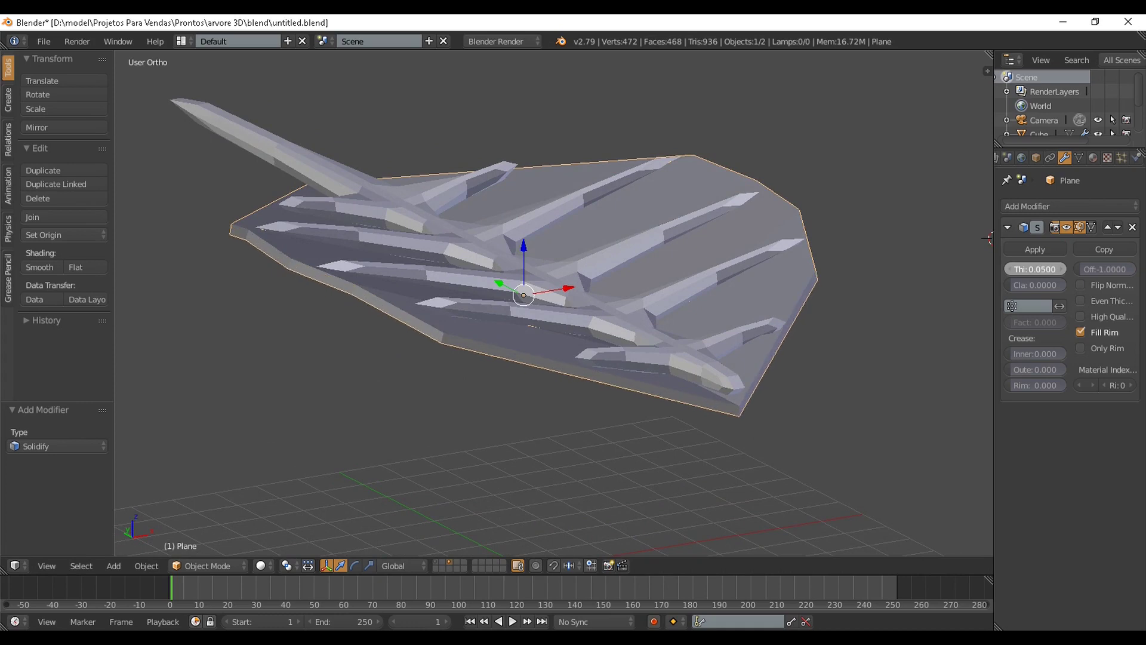
Add a loop cut close to the stem on the rib nearest the leaf tip.
middle_click_drag(988, 237, 677, 431)
mouse_move(554, 304)
middle_mouse_down()
mouse_move(608, 298)
mouse_move(549, 291)
middle_mouse_up()
scroll(554, 303, "up", 3)
key("KP_7")
scroll(554, 303, "down", 3)
scroll(554, 304, "down", 1)
scroll(548, 291, "up", 2)
right_click(522, 314)
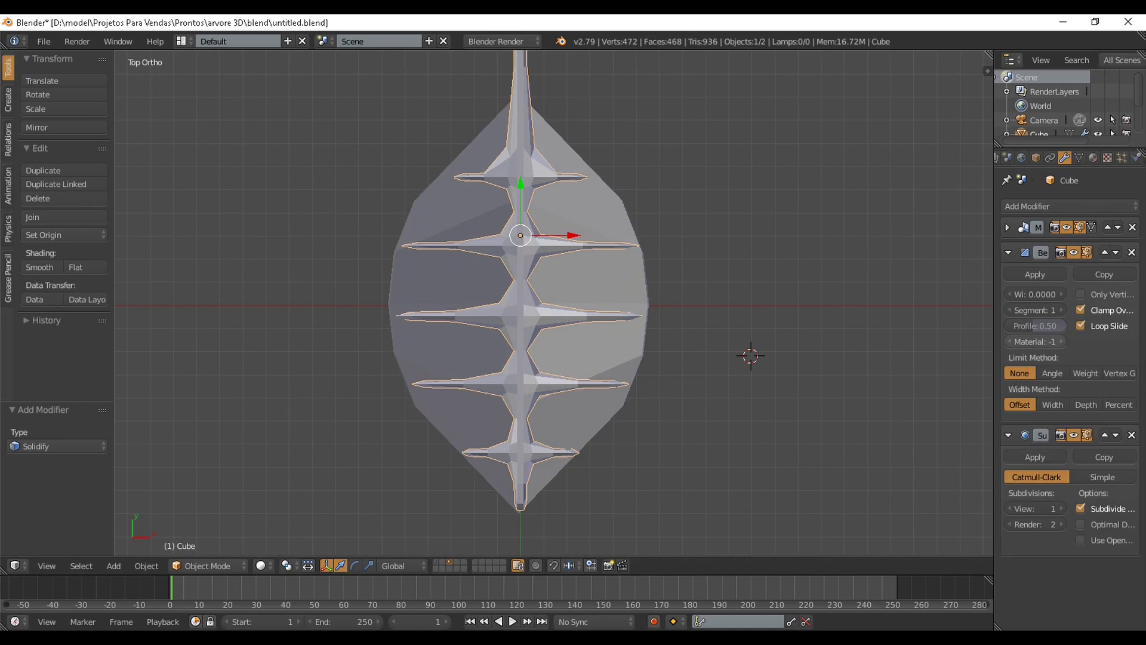
scroll(554, 303, "up", 2)
key("Tab")
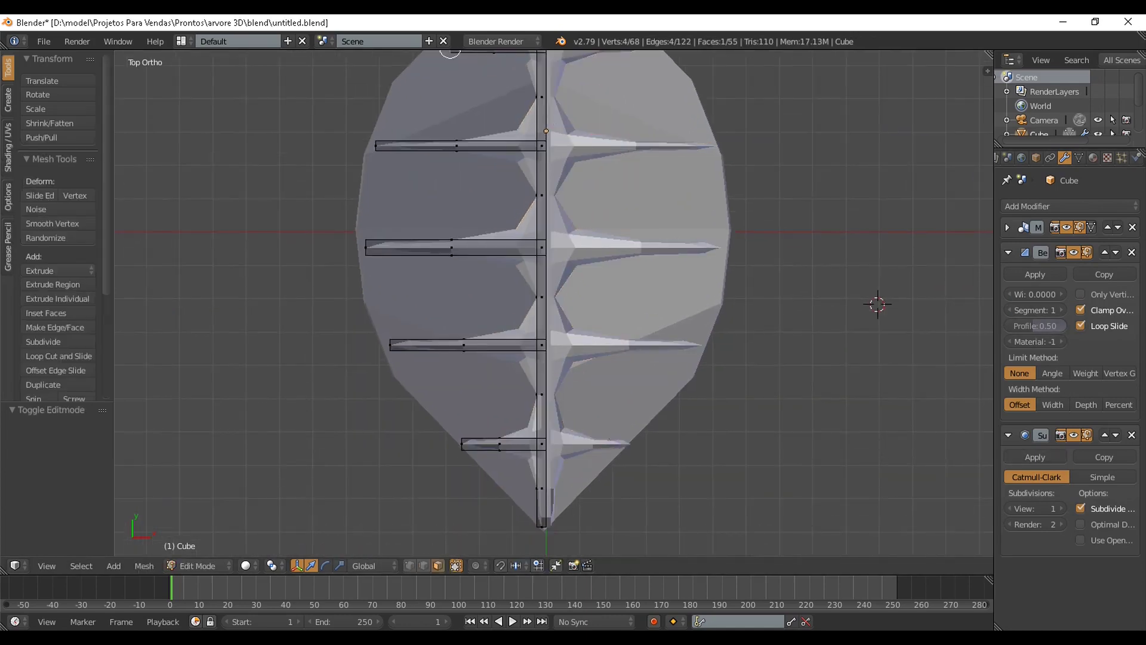
middle_click_drag(554, 303, 558, 275, "shift")
key("ctrl+r")
left_click(506, 413)
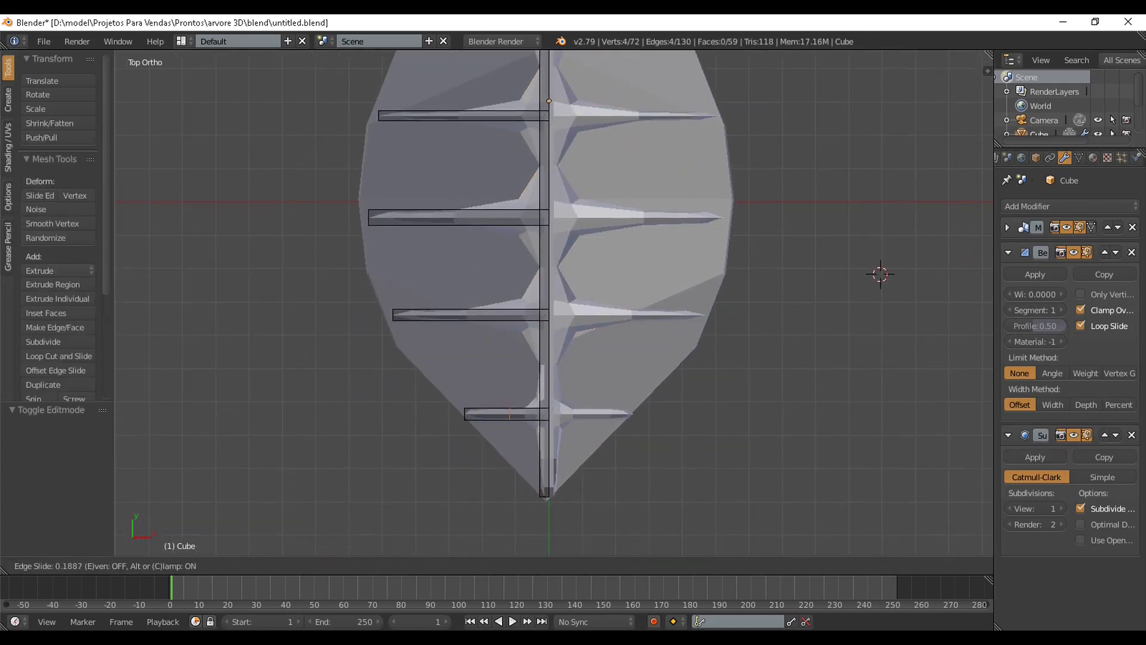
left_click(533, 414)
Add a loop cut close to the stem on the second and third ribs from the leaf tip.
key("ctrl+r")
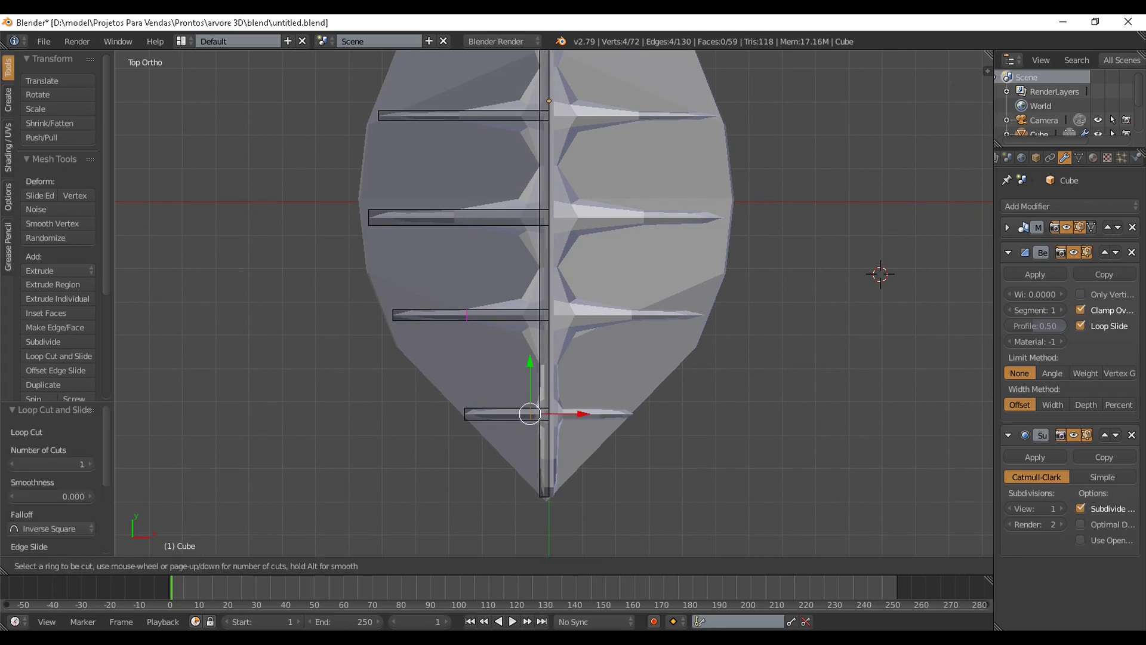
left_click(507, 317)
left_click(530, 316)
key("ctrl+r")
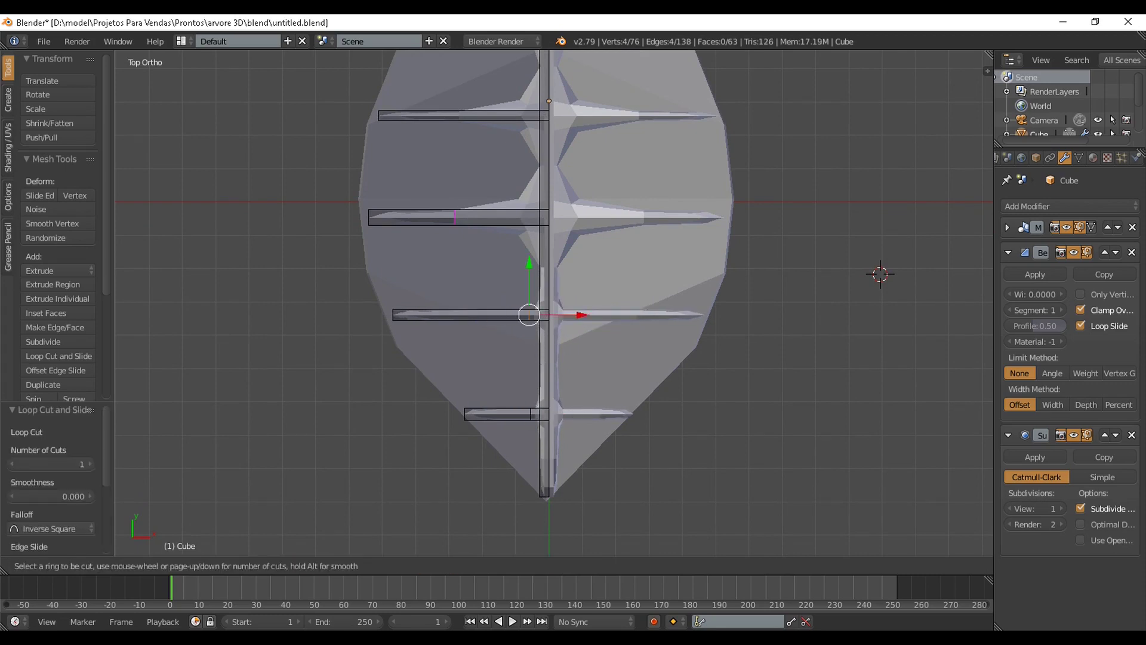
left_click(507, 218)
left_click(525, 218)
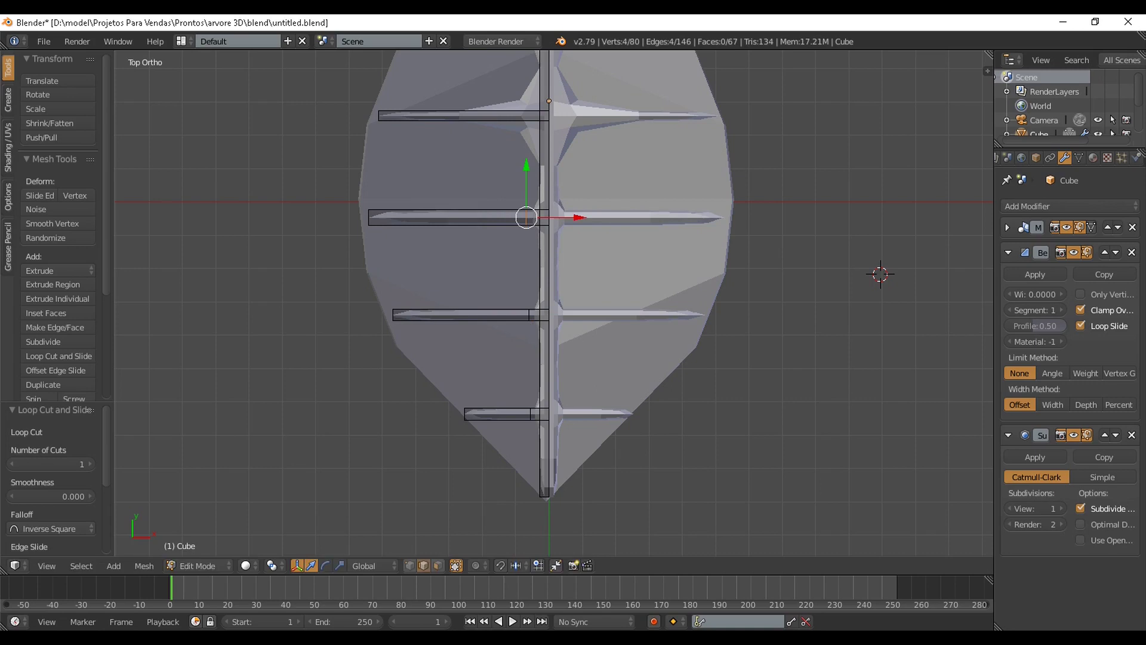
Add a loop cut close to the stem on the fourth rib from the tip and on the uppermost rib.
key("ctrl+r")
left_click(507, 116)
left_click(518, 116)
middle_click_drag(517, 116, 519, 307, "shift")
key("Tab")
scroll(509, 220, "down", 2)
scroll(519, 307, "up", 1)
key("Tab")
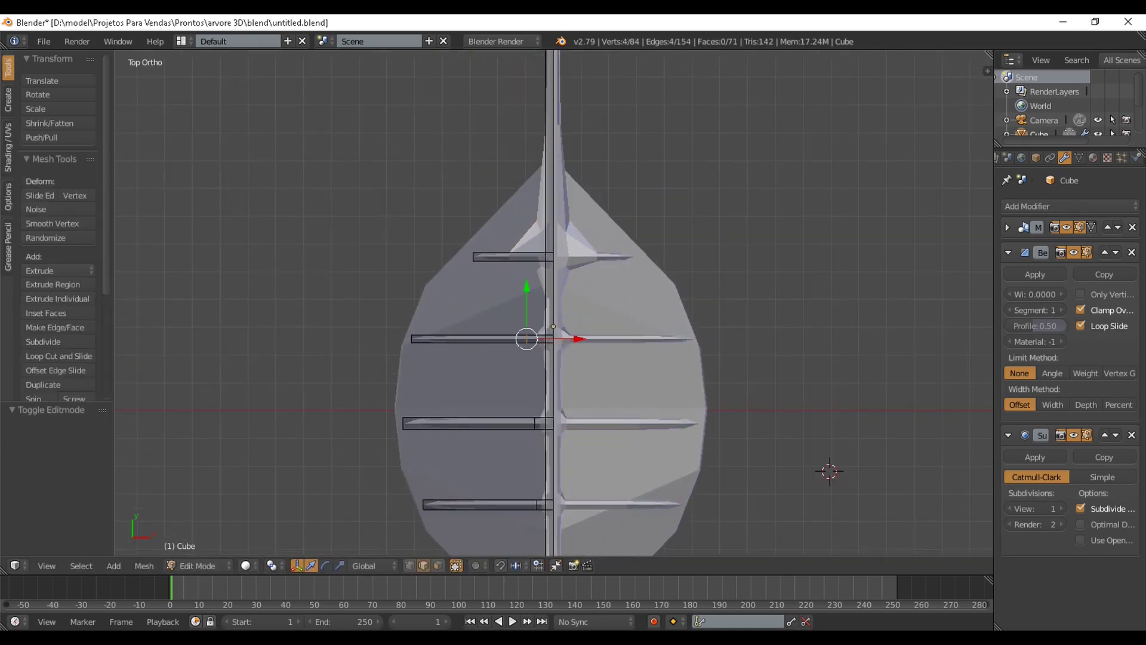
key("ctrl+r")
left_click(514, 257)
left_click(535, 257)
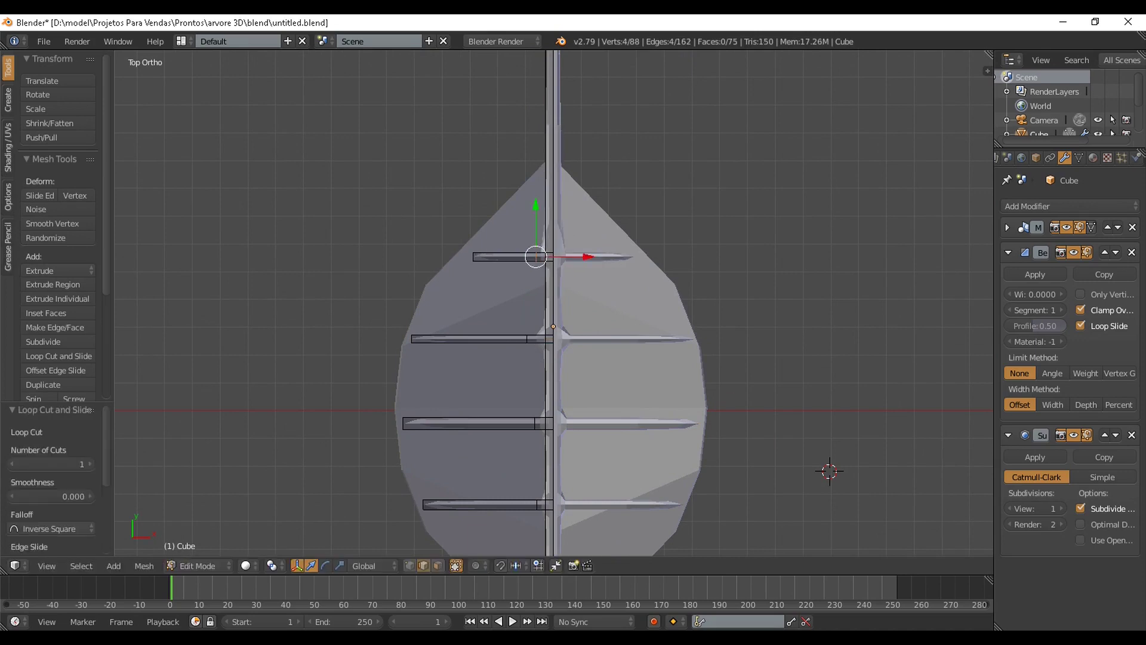
Move the end faces of the two ribs nearest the tip 0.889 units along Y toward the stem's base.
scroll(535, 257, "down", 3)
middle_click_drag(562, 260, 571, 156)
scroll(564, 234, "up", 2)
key("Tab")
key("Tab")
scroll(616, 218, "up", 2)
scroll(582, 175, "up", 1)
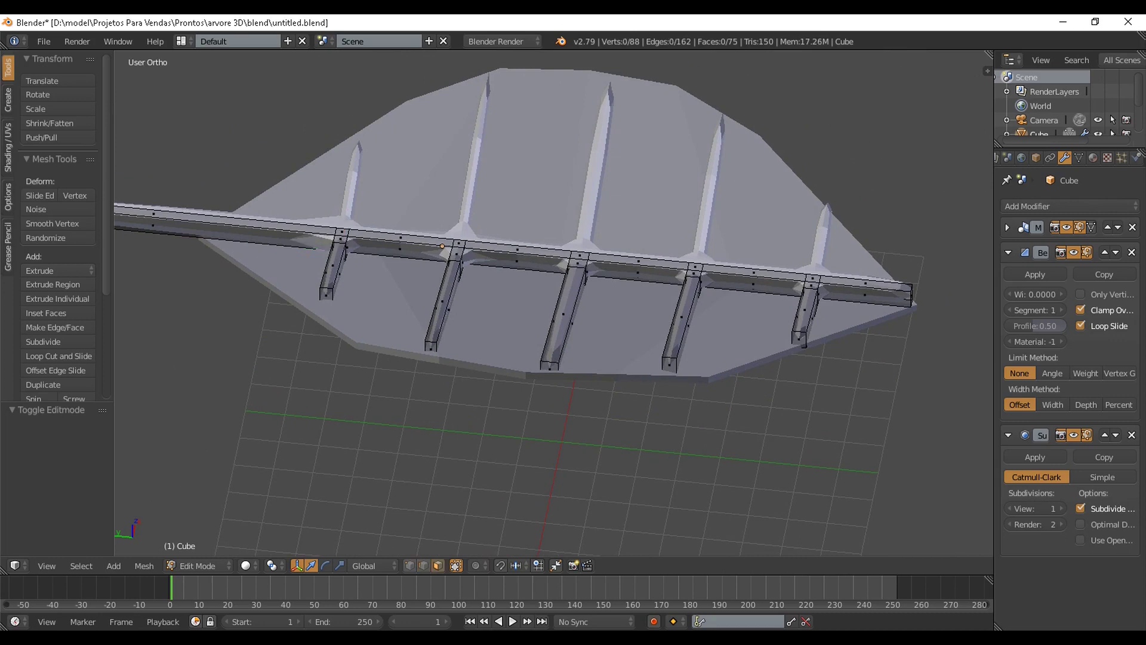
middle_click_drag(592, 161, 836, 190)
middle_click_drag(573, 382, 599, 374)
left_click_drag(571, 418, 548, 400)
Move the end faces of the two uppermost ribs about 0.77 units along negative Y toward the leaf tip.
middle_click_drag(548, 400, 669, 376)
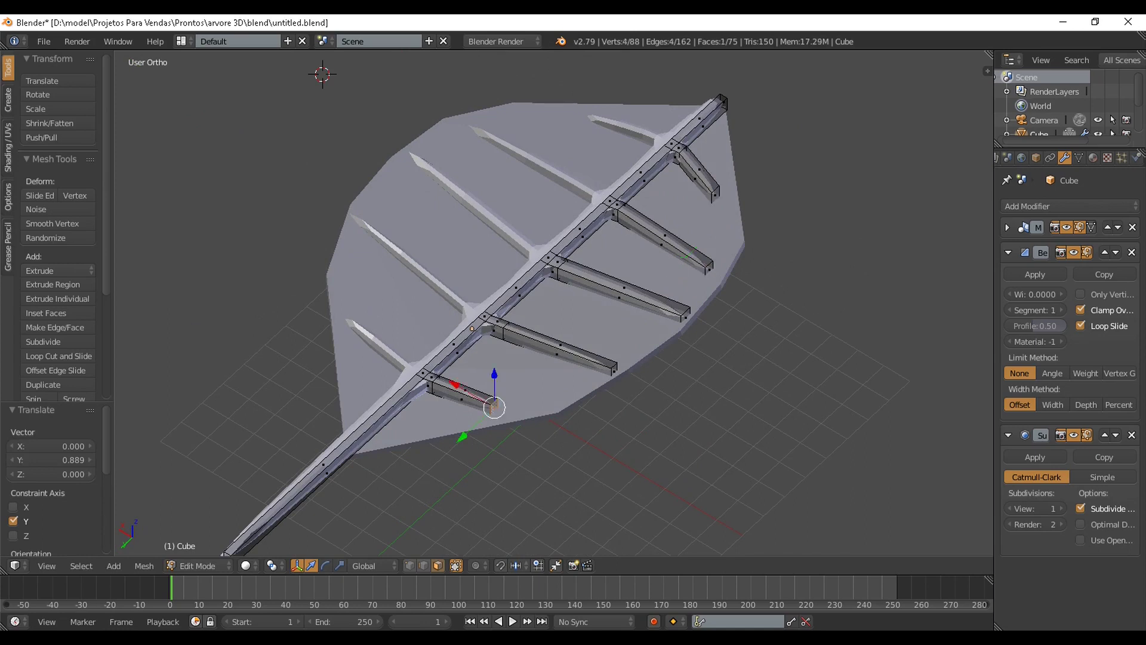
key("KP_7")
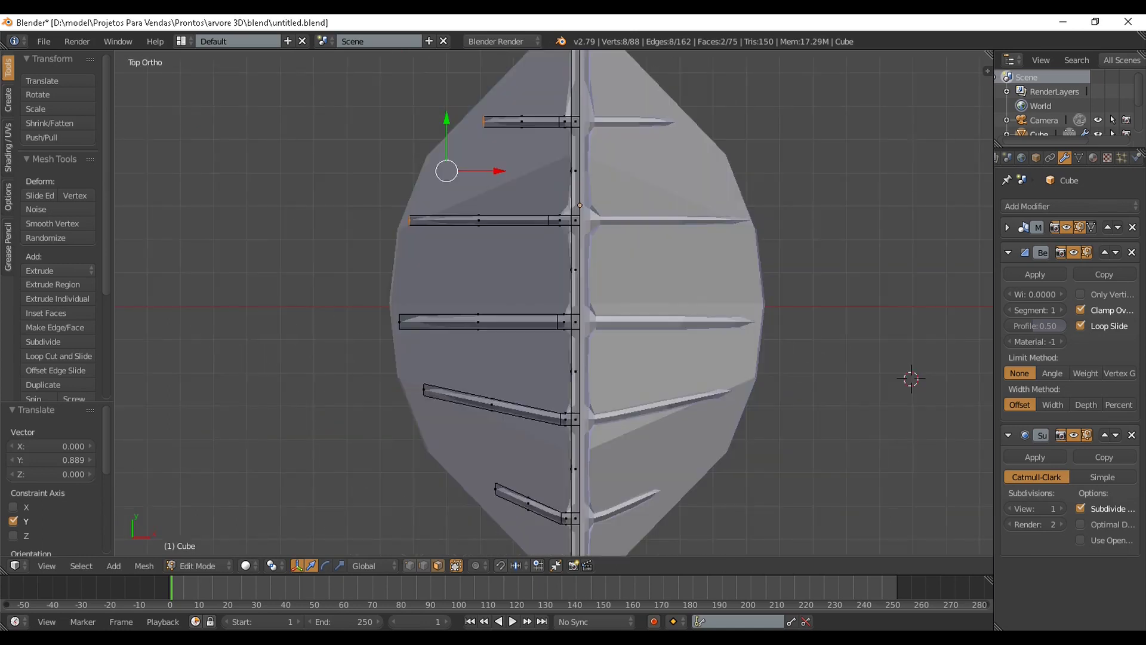
key("g")
key("y")
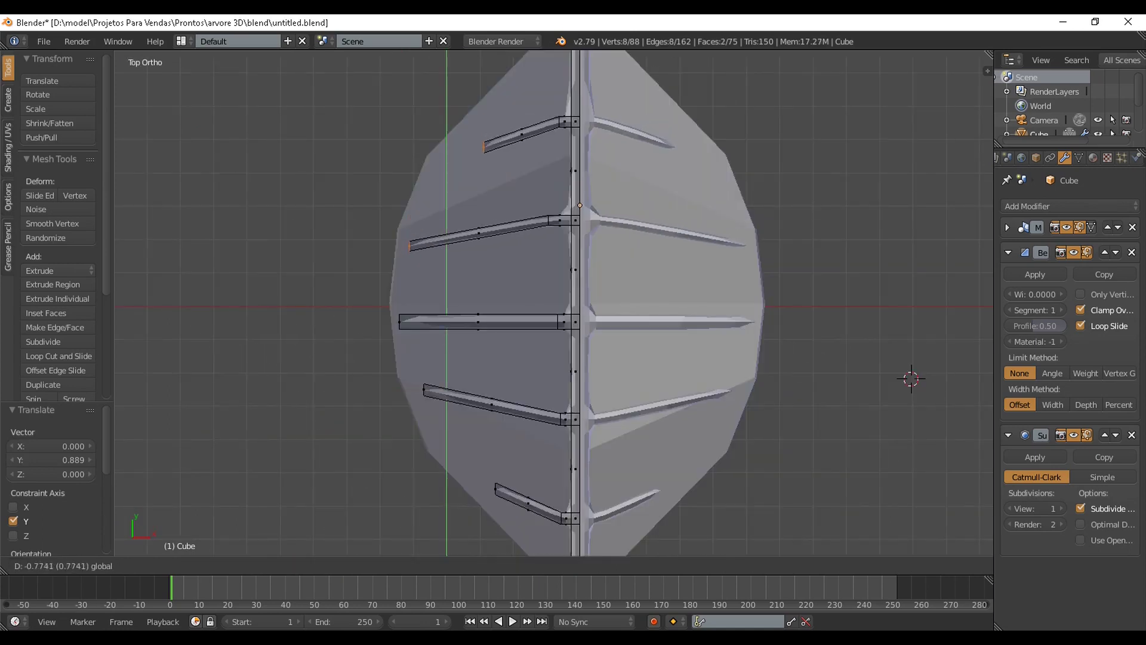
key("Return")
Apply smooth shading to the stem and rib object.
key("Tab")
scroll(554, 303, "down", 3)
scroll(484, 289, "up", 2)
middle_click_drag(554, 304, 489, 263, "shift")
left_click(40, 267)
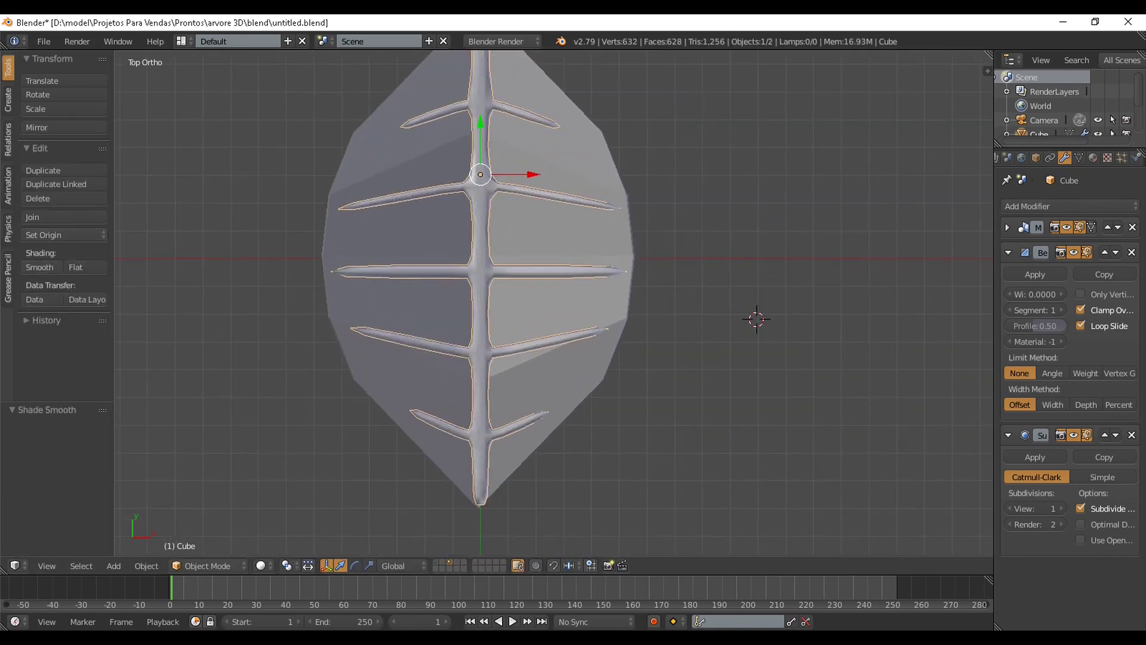
scroll(470, 338, "up", 3)
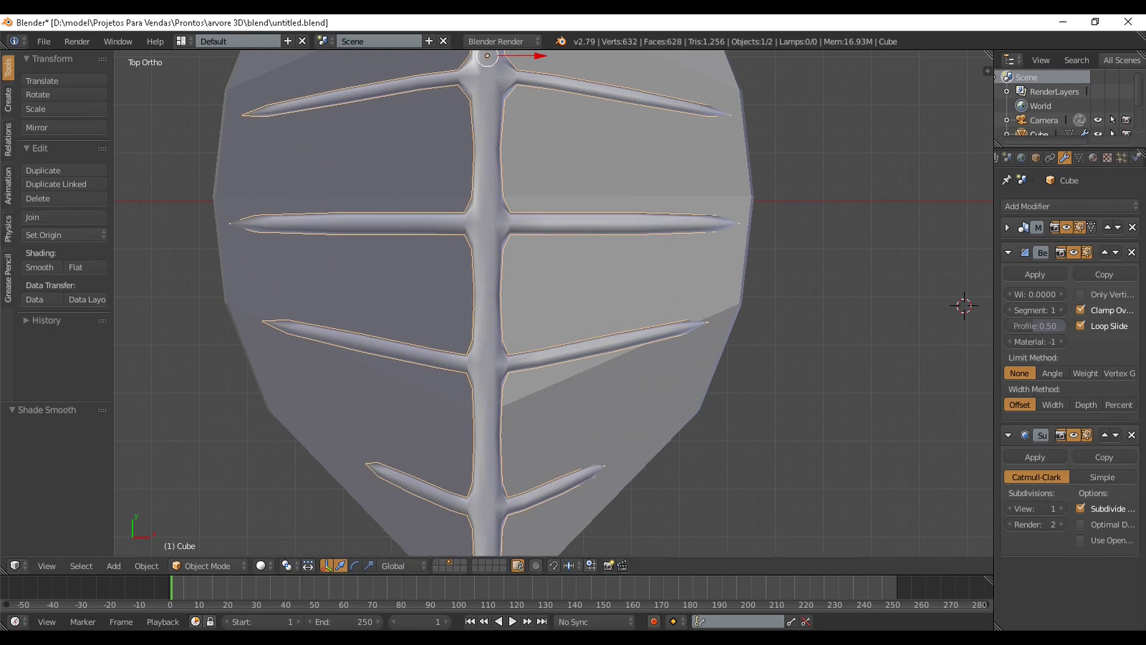
scroll(703, 138, "down", 2)
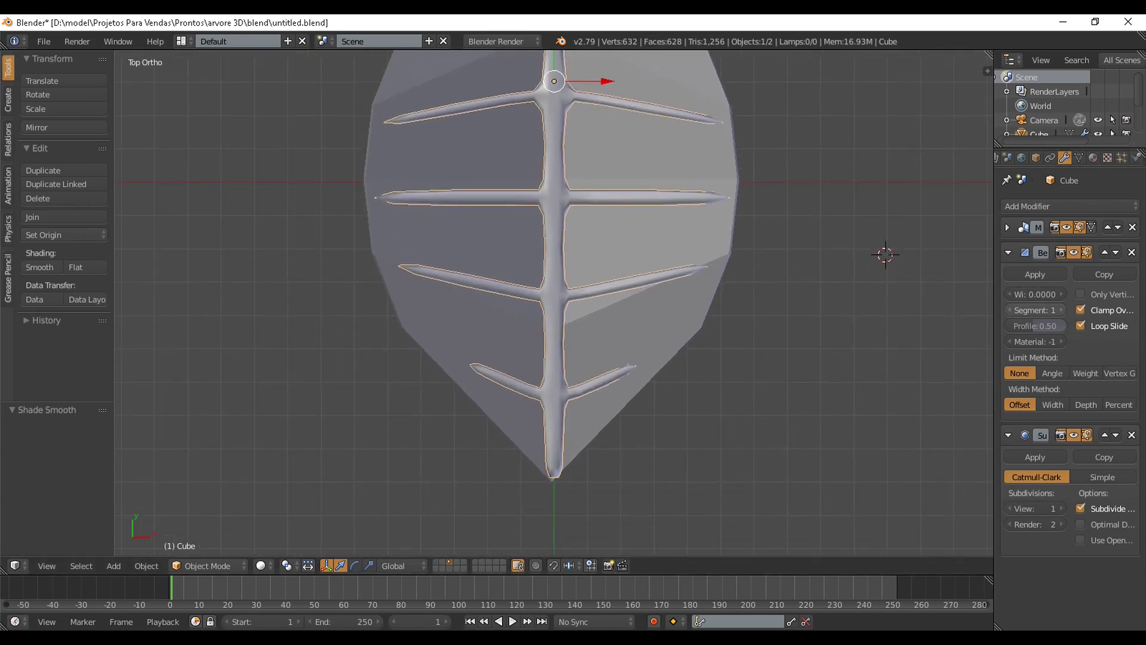
Try a Bevel width of 0.036 on the stem and rib object and reset it to 0.
mouse_move(1035, 294)
left_mouse_down()
mouse_move(1083, 293)
mouse_move(1056, 294)
left_mouse_up()
middle_click_drag(687, 311, 753, 209)
scroll(754, 209, "up", 3)
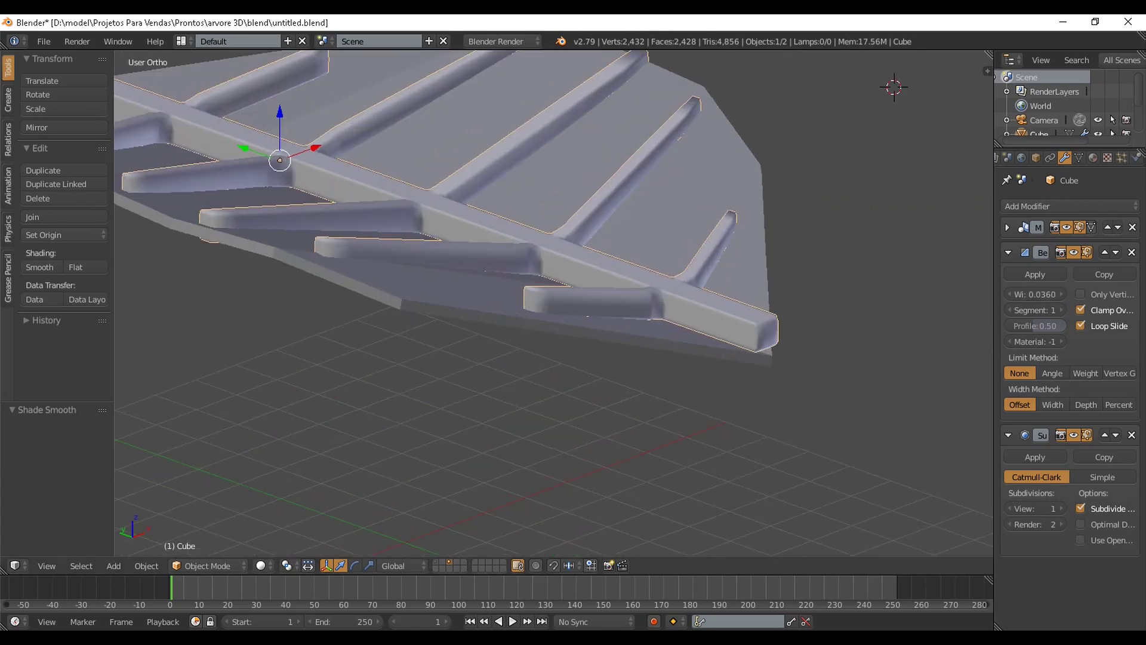
middle_click_drag(687, 268, 686, 329, "shift")
left_click_drag(1038, 294, 996, 294)
mouse_move(687, 268)
middle_mouse_down()
mouse_move(642, 314)
mouse_move(680, 293)
mouse_move(681, 308)
mouse_move(631, 343)
mouse_move(671, 268)
middle_mouse_up()
Add a loop cut on the last stem segment, slid close to the leaf tip.
key("Tab")
scroll(631, 343, "down", 2)
key("Tab")
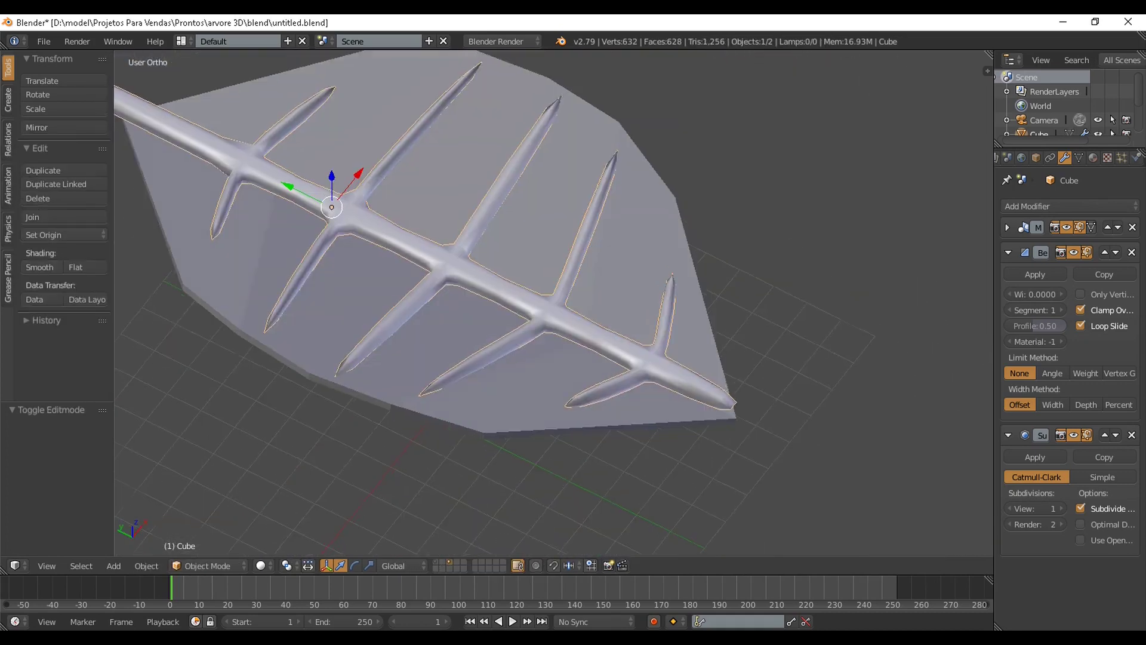
key("Tab")
scroll(672, 269, "up", 2)
key("ctrl+r")
left_click(748, 425)
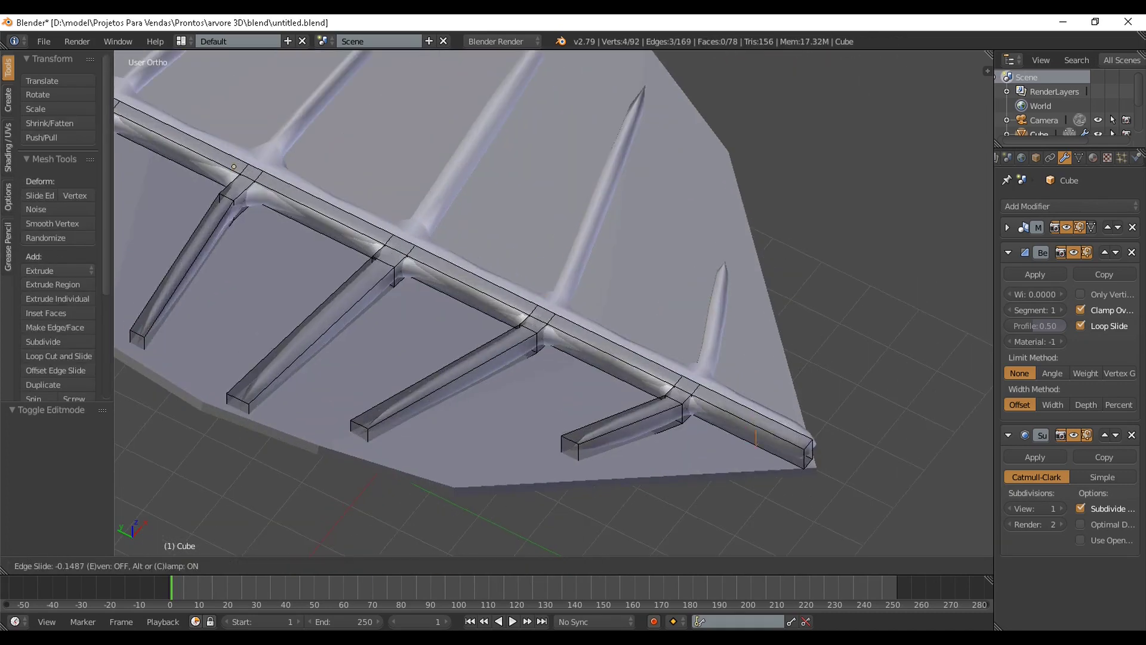
left_click(779, 444)
key("Tab")
scroll(780, 445, "down", 4)
Raise the leaf blade 0.112 units along Z toward the stem and ribs.
middle_click_drag(779, 418, 668, 483)
middle_click_drag(668, 335, 640, 553, "shift")
middle_click_drag(640, 552, 884, 418)
middle_click_drag(621, 250, 632, 274, "shift")
middle_click_drag(631, 274, 618, 303)
scroll(597, 280, "up", 2)
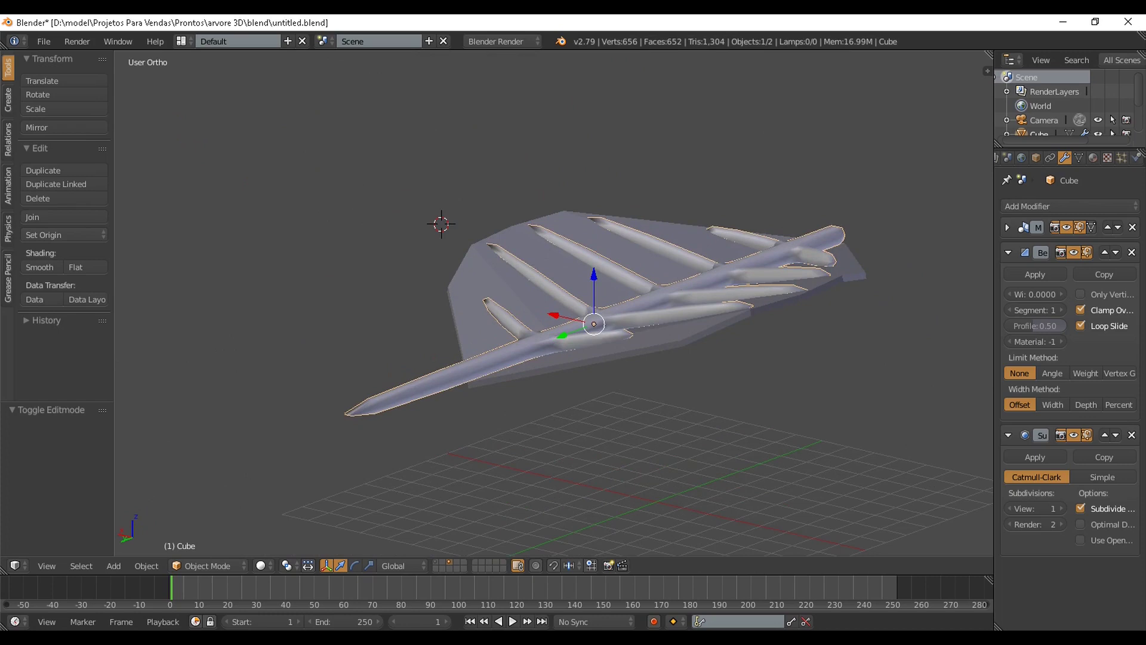
right_click(567, 266)
key("g")
key("z")
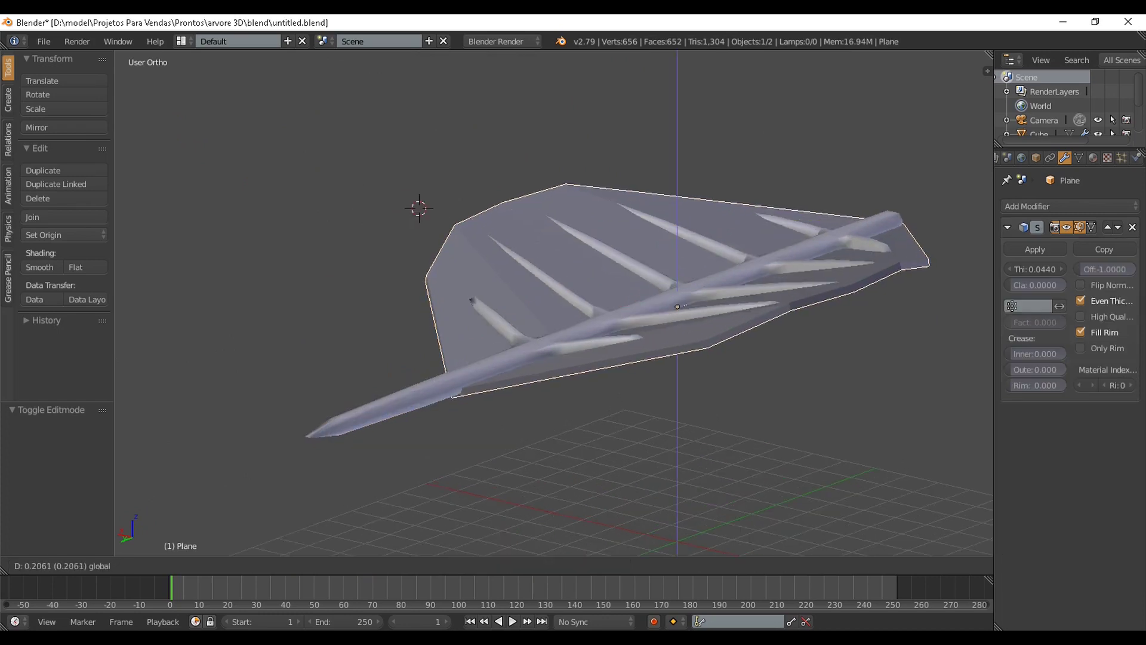
key("Return")
Save the file over its existing version.
middle_click_drag(824, 334, 623, 469)
key("ctrl+s")
key("Return")
Add a Bevel modifier and a Subdivision Surface modifier to the leaf blade.
middle_click_drag(597, 299, 615, 367)
scroll(615, 368, "up", 2)
middle_click_drag(597, 298, 603, 266)
left_click(1008, 227)
left_click(1069, 206)
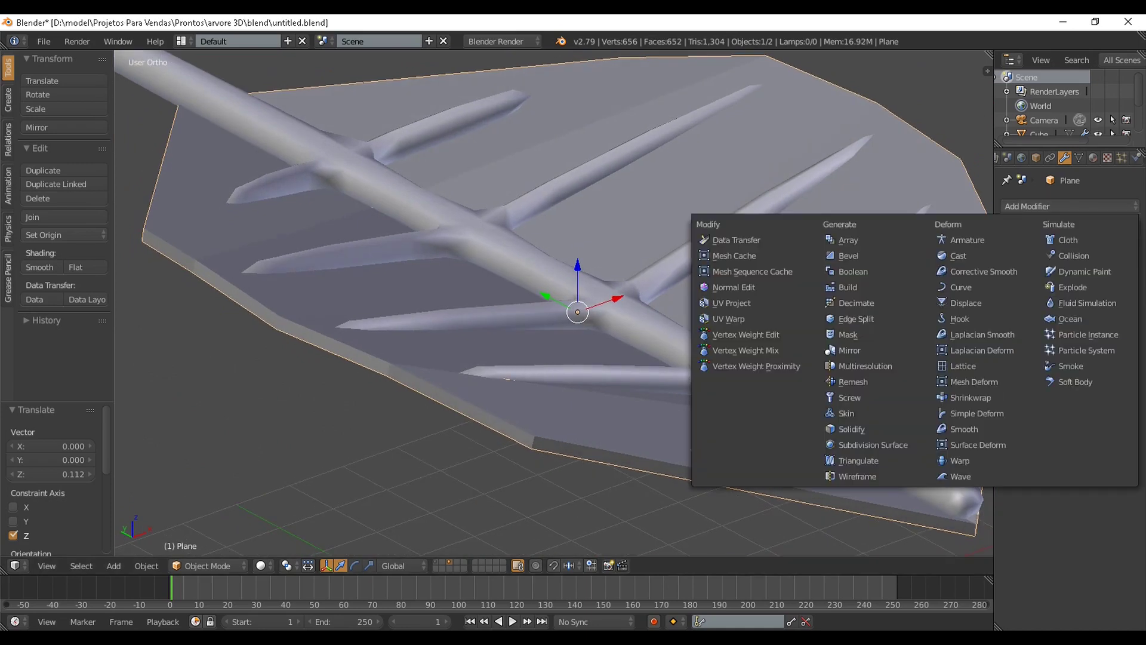
left_click(848, 256)
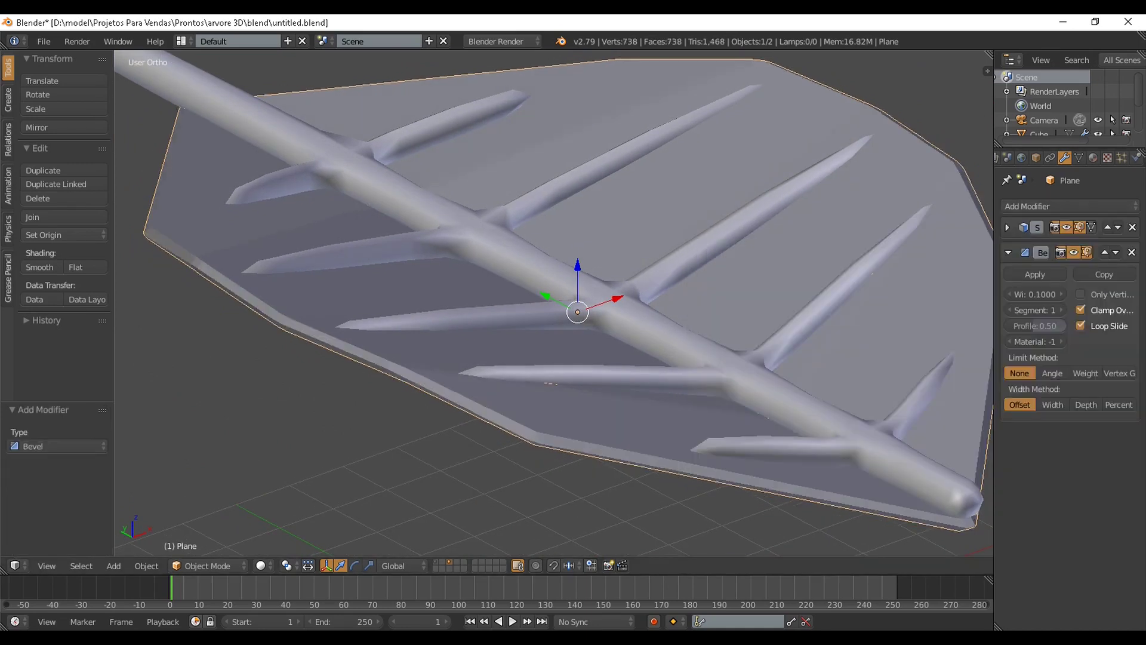
left_click(1069, 206)
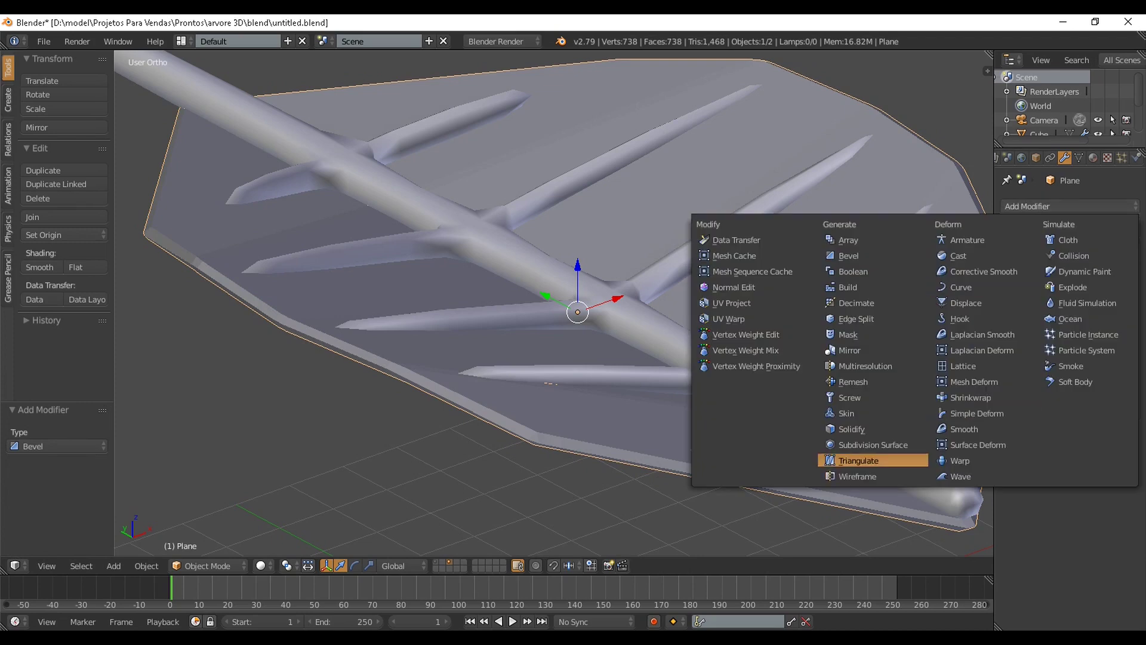
left_click(873, 444)
scroll(687, 328, "down", 2)
middle_click_drag(687, 328, 699, 303)
scroll(554, 303, "up", 3)
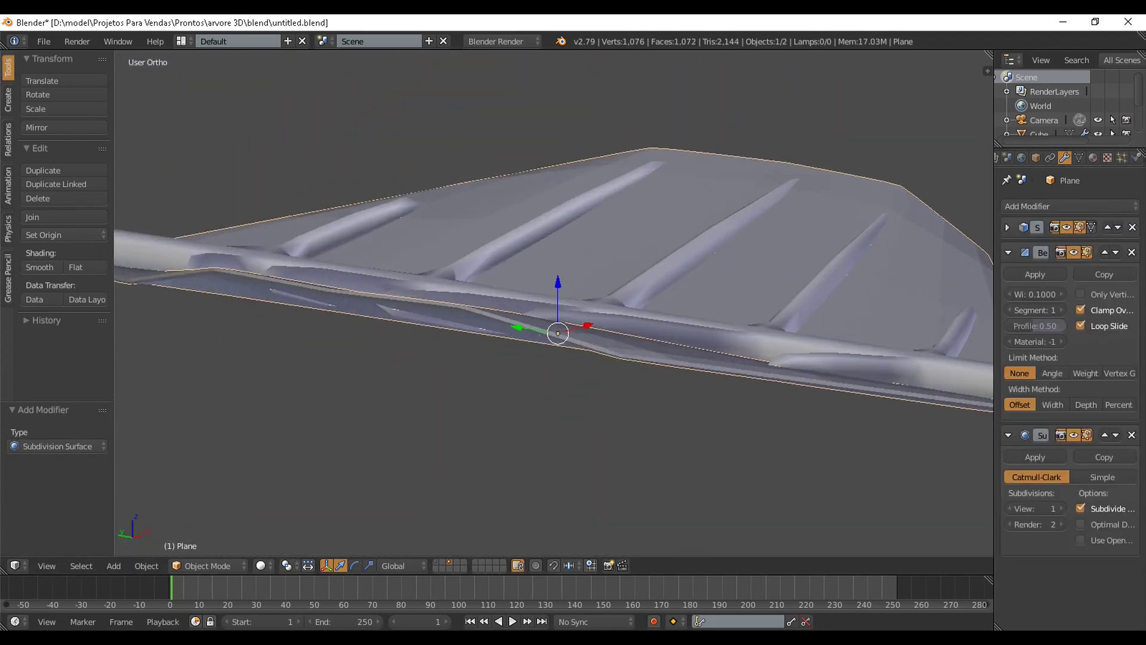
Set the leaf blade's Subdivision Surface view level to 2.
key("Return")
scroll(554, 303, "down", 3)
middle_click_drag(687, 328, 552, 340)
scroll(845, 275, "up", 2)
middle_click_drag(844, 275, 985, 188)
middle_click_drag(806, 302, 931, 394)
scroll(923, 320, "down", 4)
scroll(932, 394, "up", 2)
left_click(650, 399)
scroll(651, 400, "down", 3)
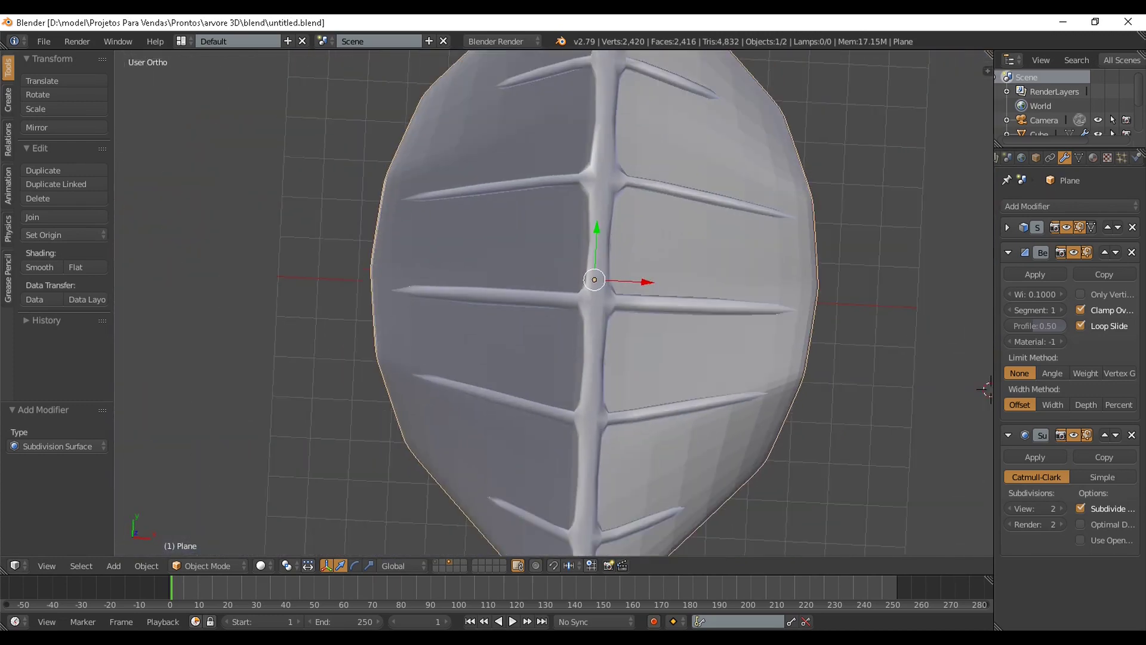
Apply smooth shading to the leaf blade.
scroll(651, 399, "down", 4)
middle_click_drag(650, 400, 654, 430)
key("Tab")
middle_click_drag(662, 382, 658, 363)
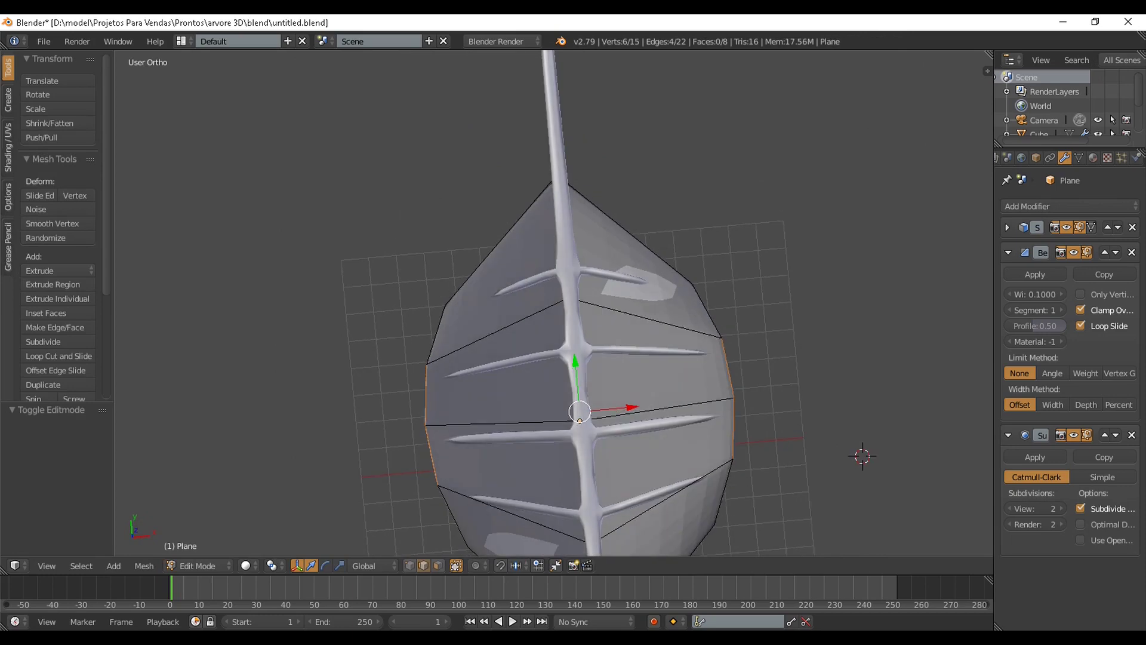
key("Tab")
scroll(554, 304, "down", 3)
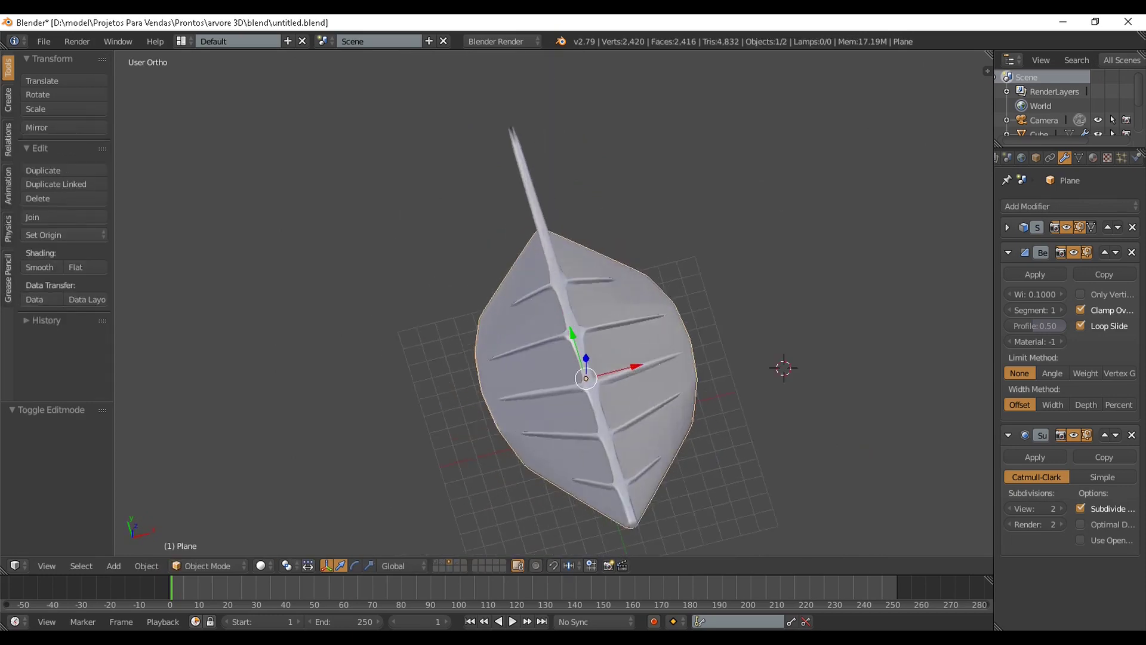
middle_click_drag(658, 363, 648, 283)
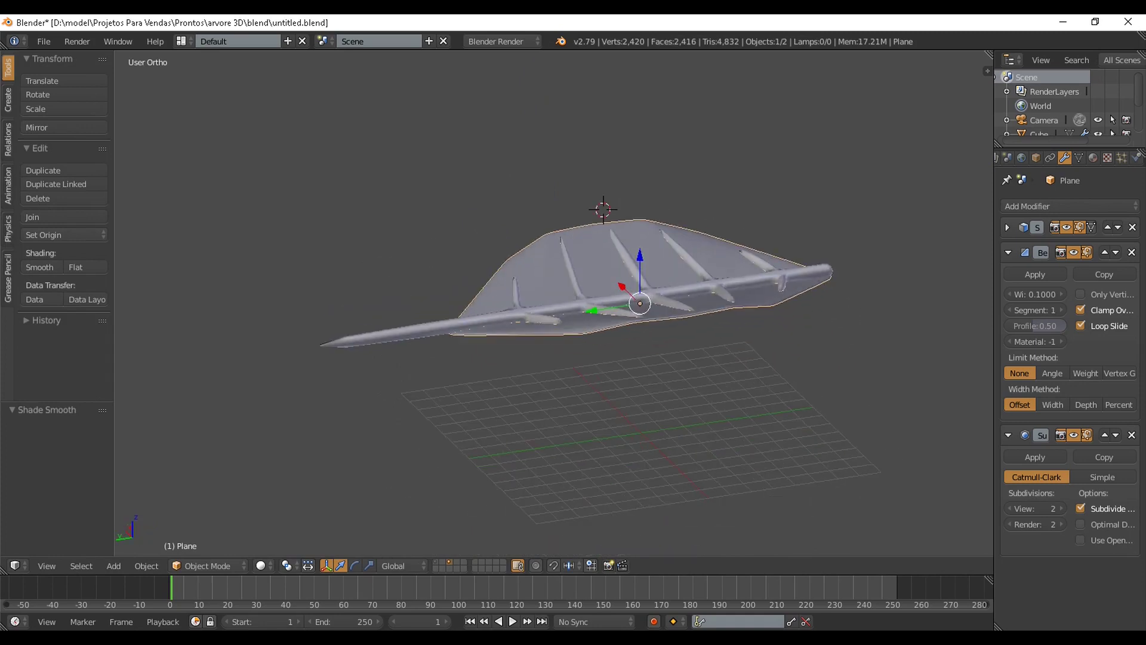
Duplicate the stem and rib object and the leaf blade in place, and move the copies to the last layer.
right_click(669, 290)
middle_click_drag(668, 290, 562, 317)
scroll(582, 317, "up", 2)
scroll(582, 317, "down", 2)
right_click(657, 316, "shift")
scroll(657, 316, "down", 4)
key("shift+d")
key("Escape")
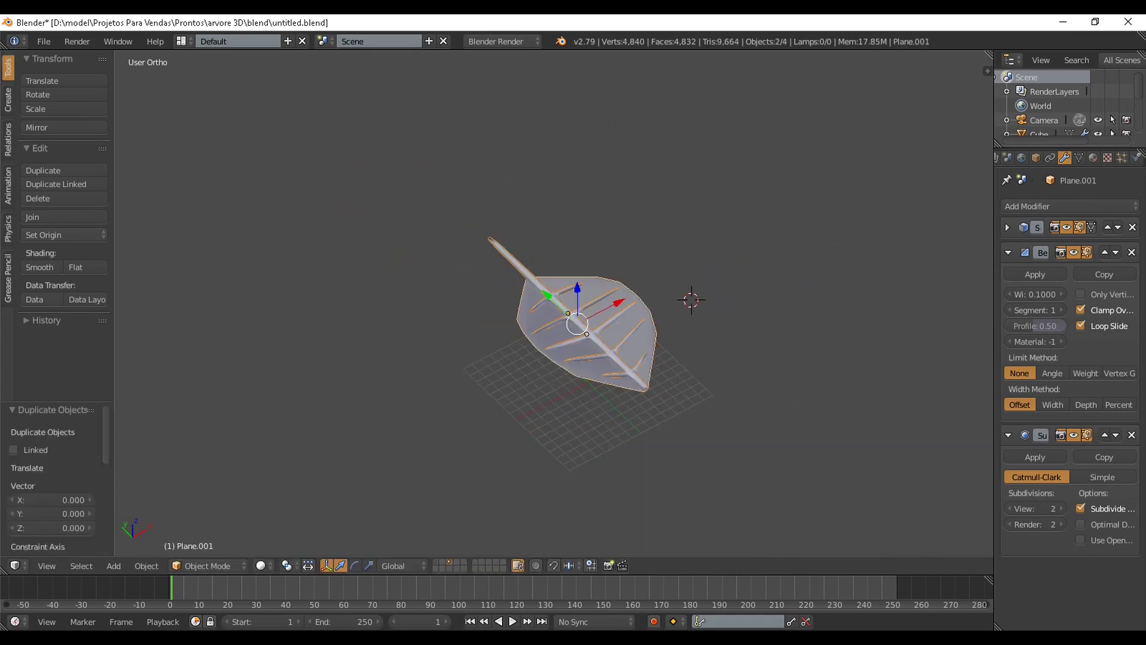
key("m")
left_click(887, 425)
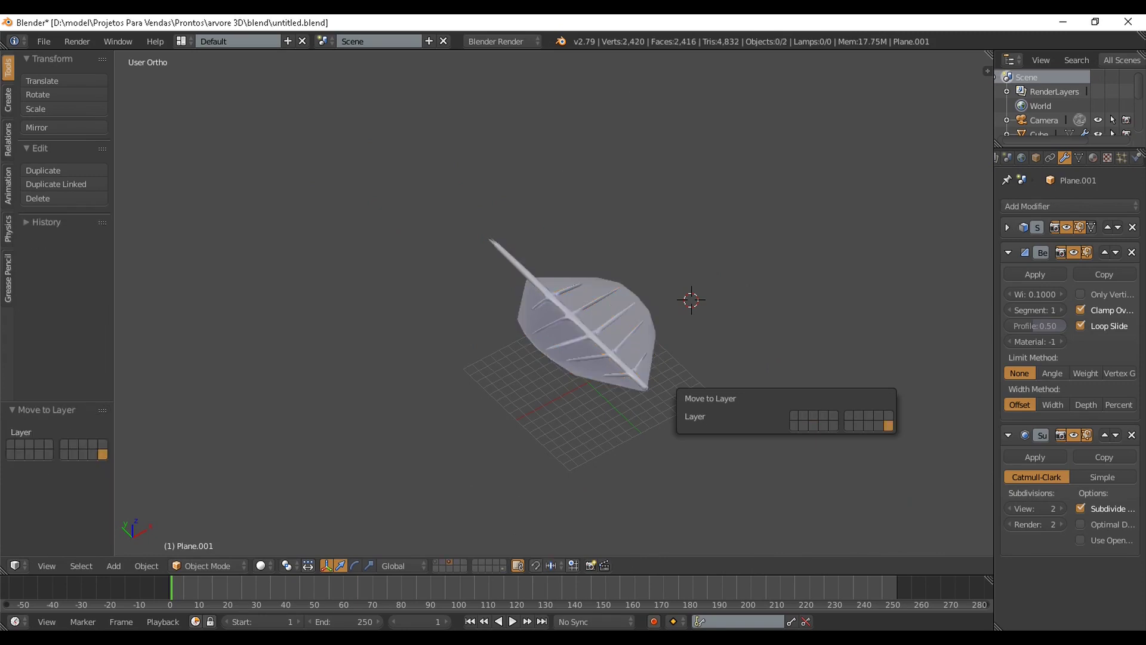
right_click(568, 314)
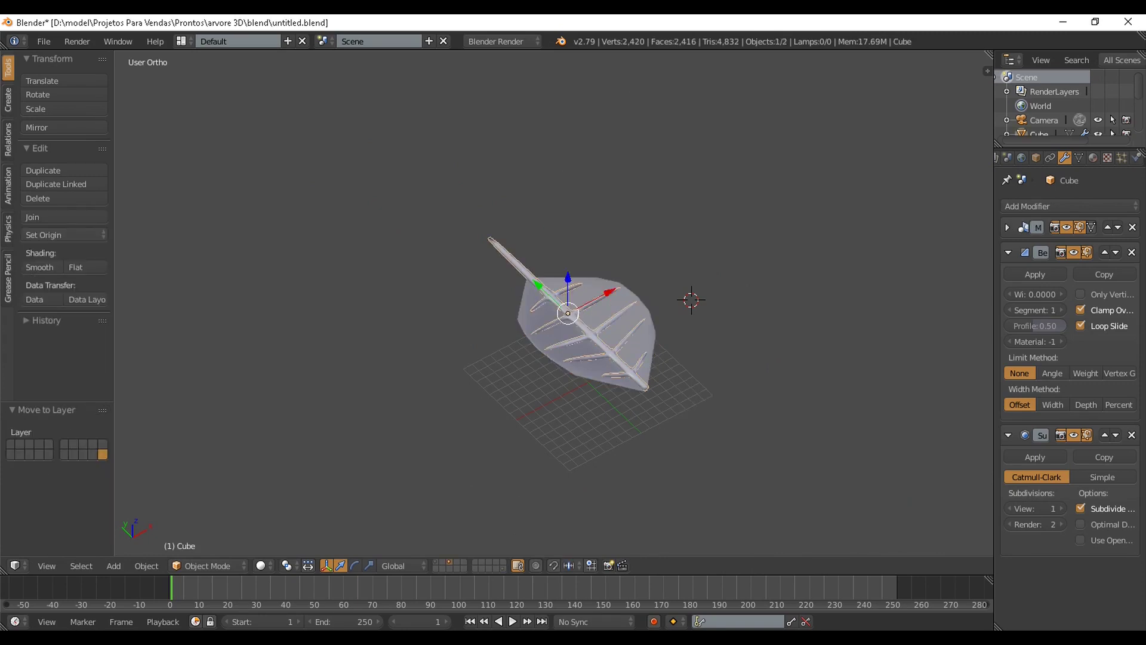
scroll(554, 304, "up", 4)
mouse_move(554, 303)
middle_mouse_down()
mouse_move(509, 317)
mouse_move(569, 295)
middle_mouse_up()
scroll(554, 304, "up", 1)
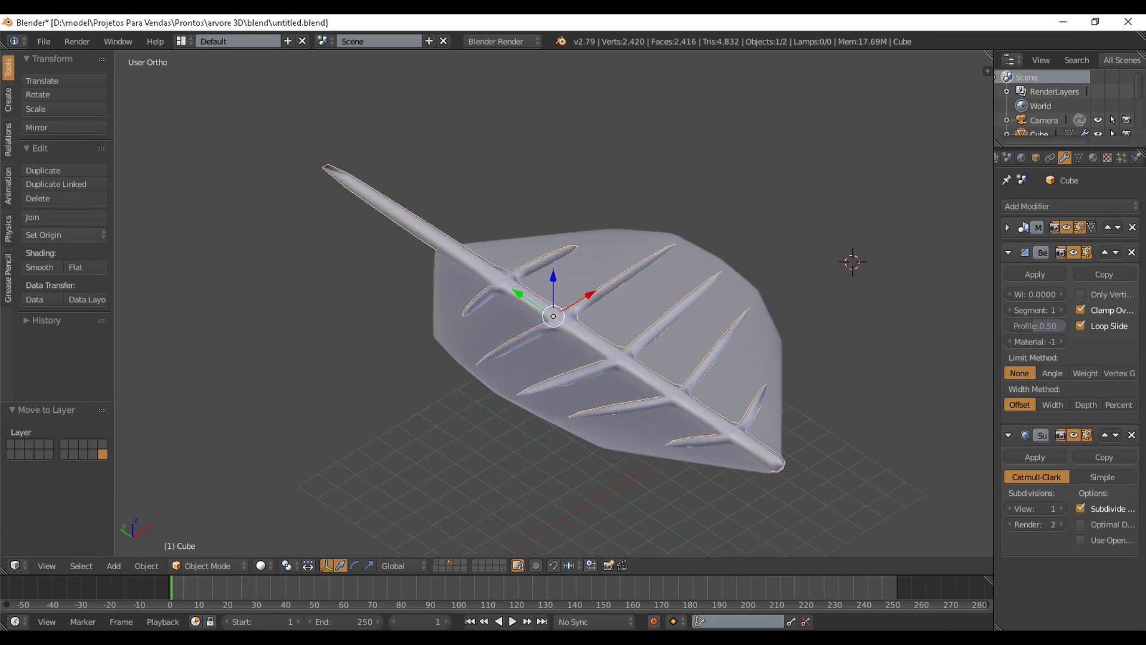
scroll(553, 313, "down", 3)
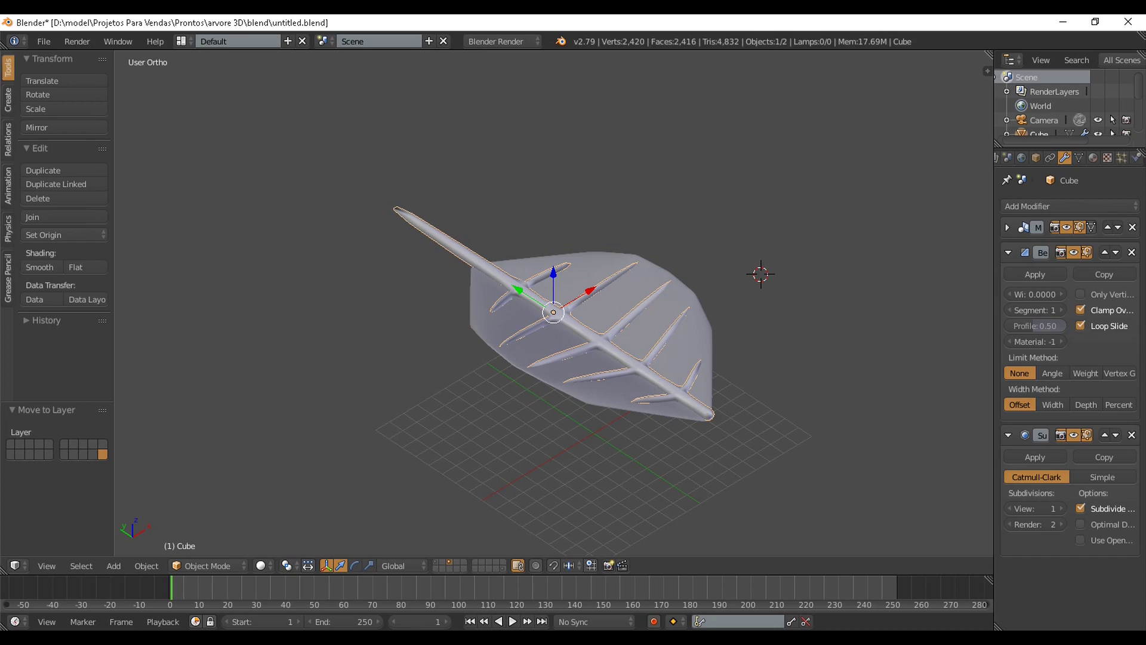
middle_click_drag(554, 303, 507, 297)
scroll(514, 282, "up", 2)
Select the leaf blade and collapse its Bevel and Subdivision Surface modifiers.
right_click(477, 299)
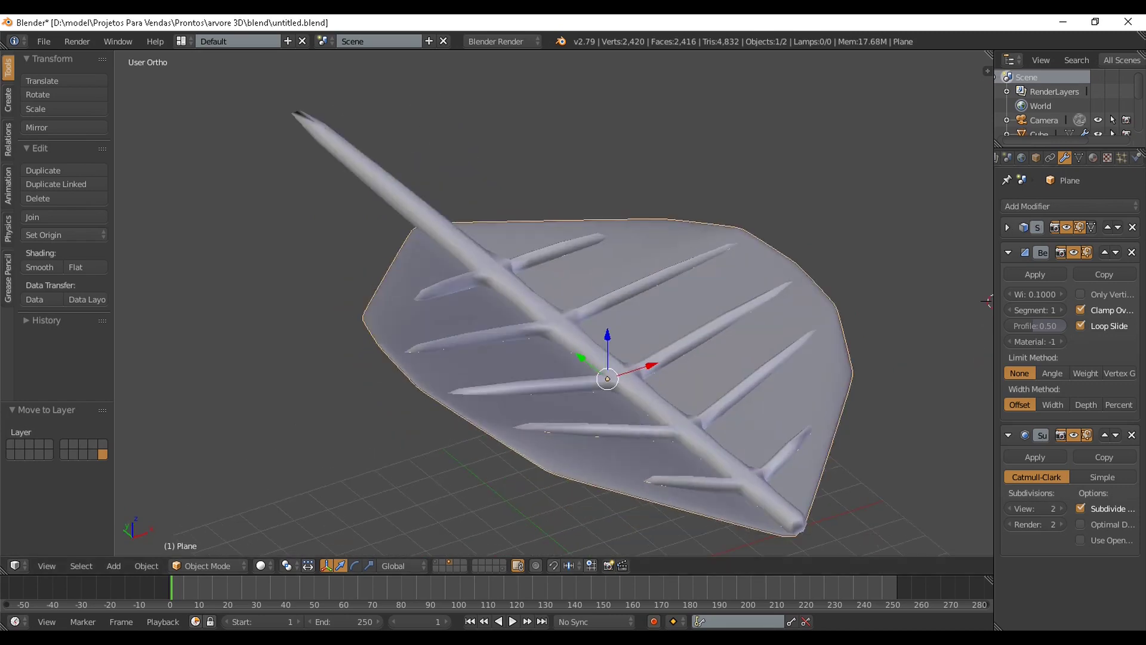
left_click(1007, 252)
left_click(1008, 277)
middle_click_drag(615, 328, 585, 328)
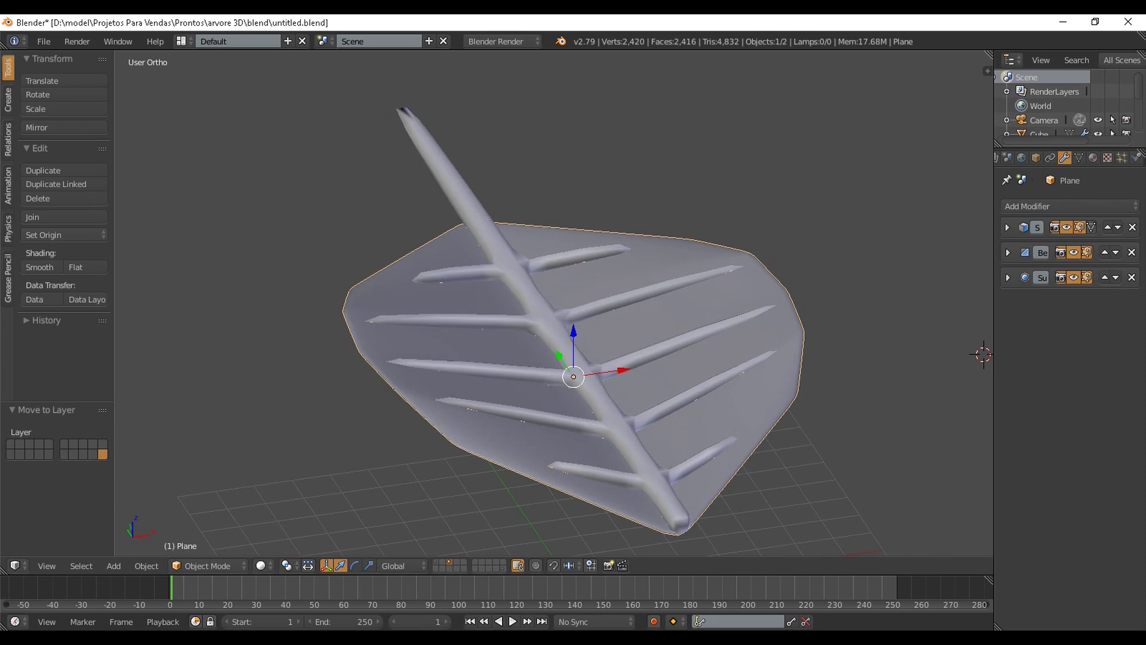
Show the Mirror modifier settings of the stem and rib object and check its mesh in Edit Mode.
middle_click_drag(585, 329, 558, 316)
scroll(576, 293, "up", 1)
right_click(554, 319)
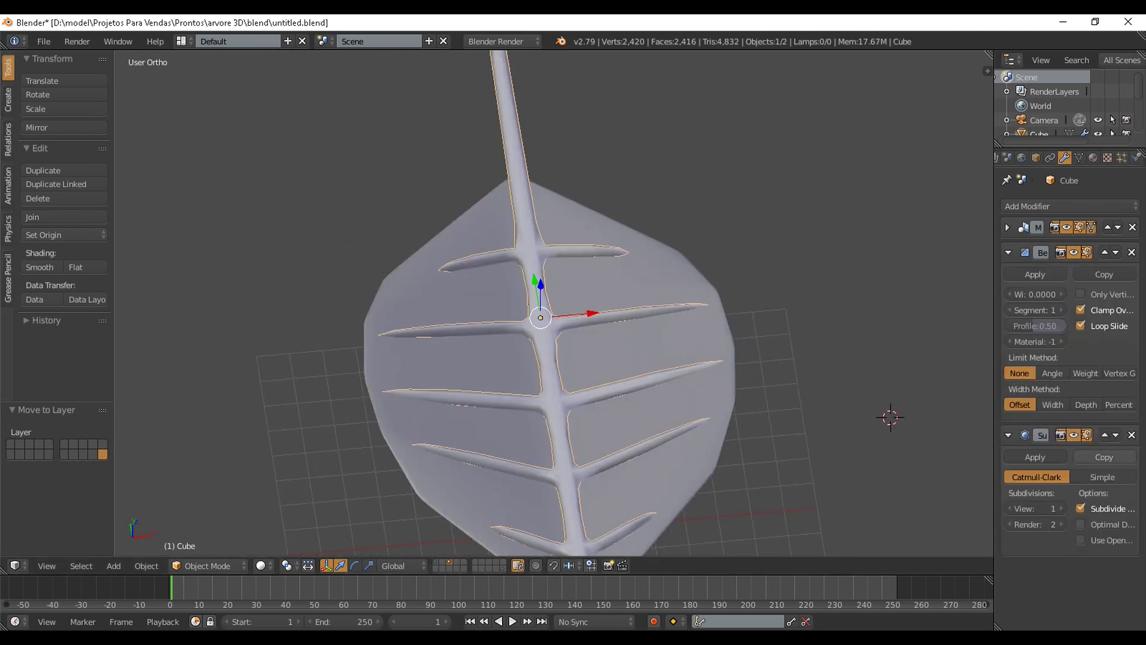
left_click(1007, 227)
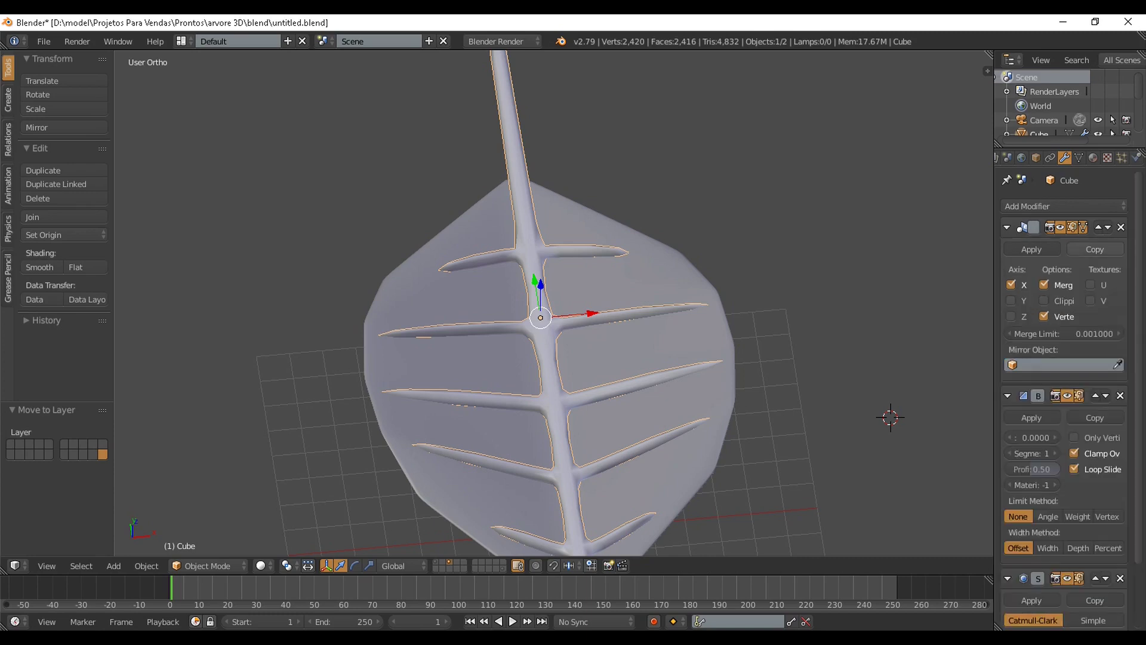
key("Tab")
scroll(543, 358, "down", 1)
mouse_move(543, 358)
middle_mouse_down()
mouse_move(564, 352)
mouse_move(537, 367)
mouse_move(544, 352)
middle_mouse_up()
scroll(544, 352, "up", 2)
key("Tab")
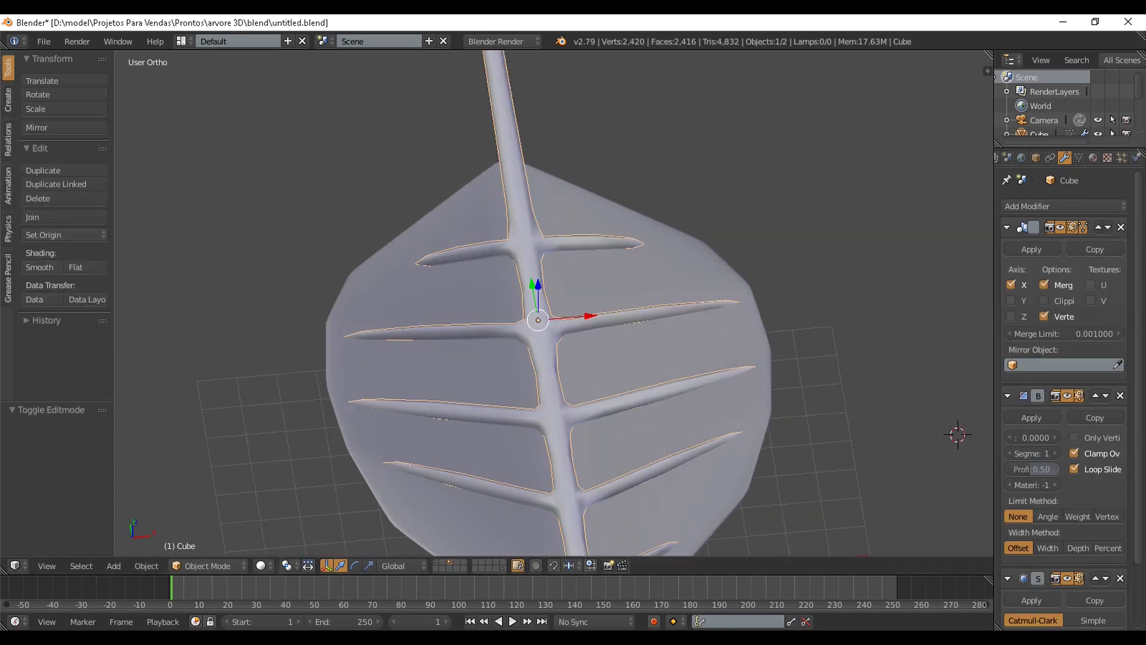
Apply the Mirror, Bevel and Subdivision Surface modifiers of the stem and rib object.
left_click(1031, 249)
left_click(1031, 249)
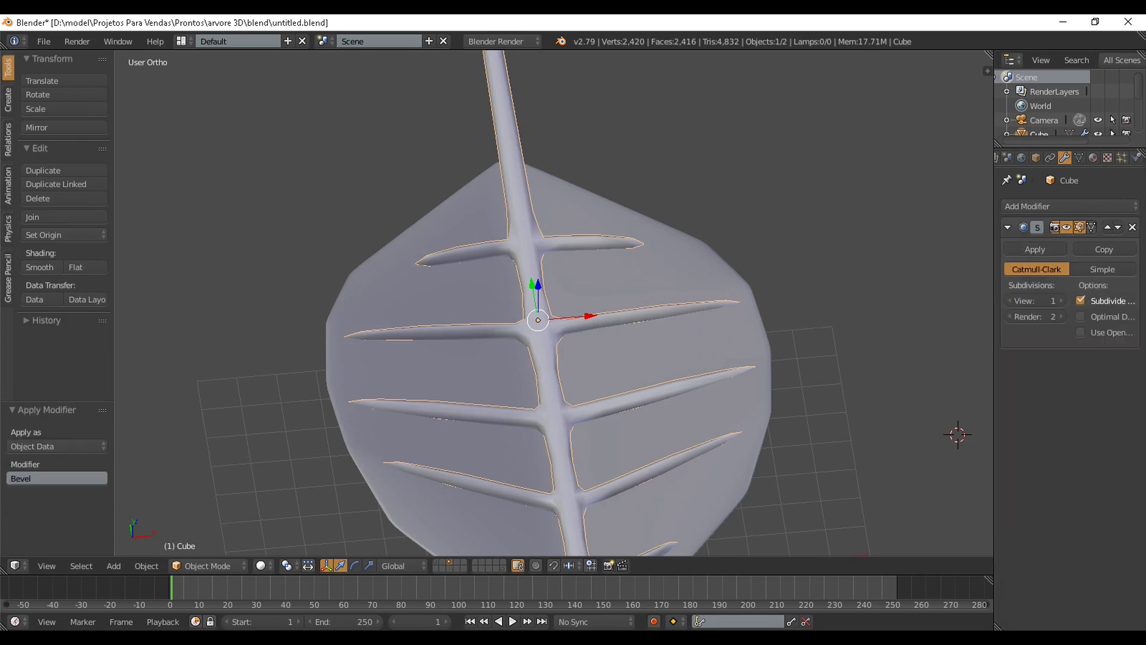
left_click(1031, 249)
scroll(543, 358, "down", 2)
middle_click_drag(543, 358, 638, 308)
scroll(638, 308, "up", 2)
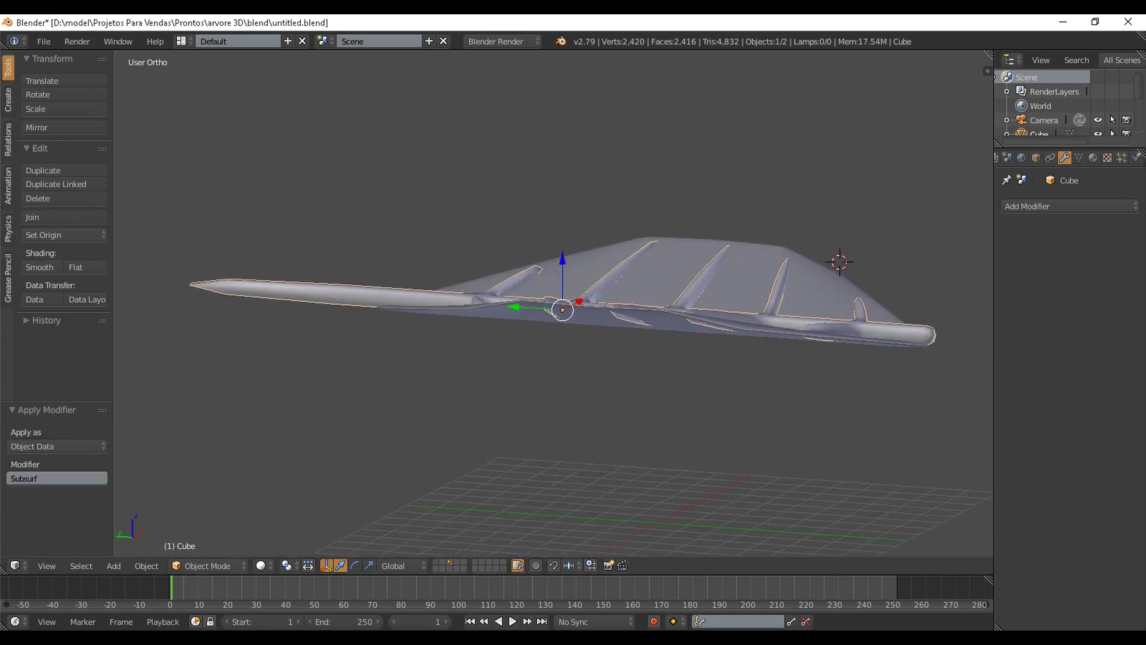
Nudge the stem and rib object slightly down along Z and save over the existing blend file.
mouse_move(562, 259)
left_mouse_down()
mouse_move(563, 244)
mouse_move(563, 261)
left_mouse_up()
middle_click_drag(562, 263, 444, 360)
key("Tab")
key("Tab")
key("ctrl+s")
key("Return")
Parent the leaf blade to the stem and rib object using the Object type.
middle_click_drag(537, 328, 496, 385)
right_click(517, 388)
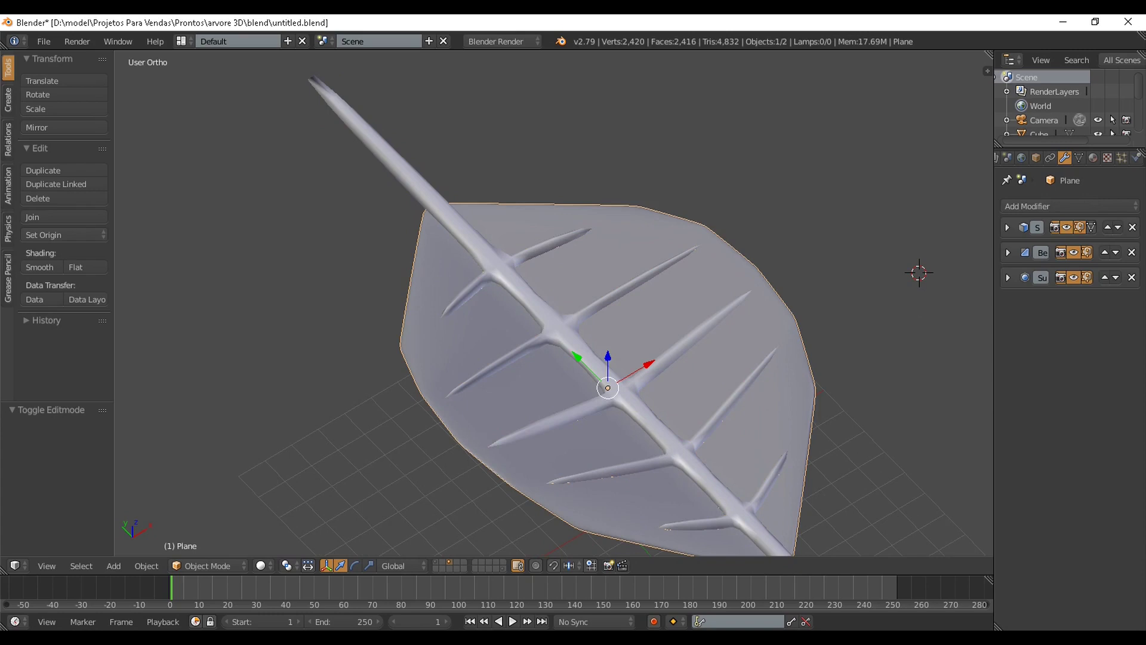
right_click(550, 323, "shift")
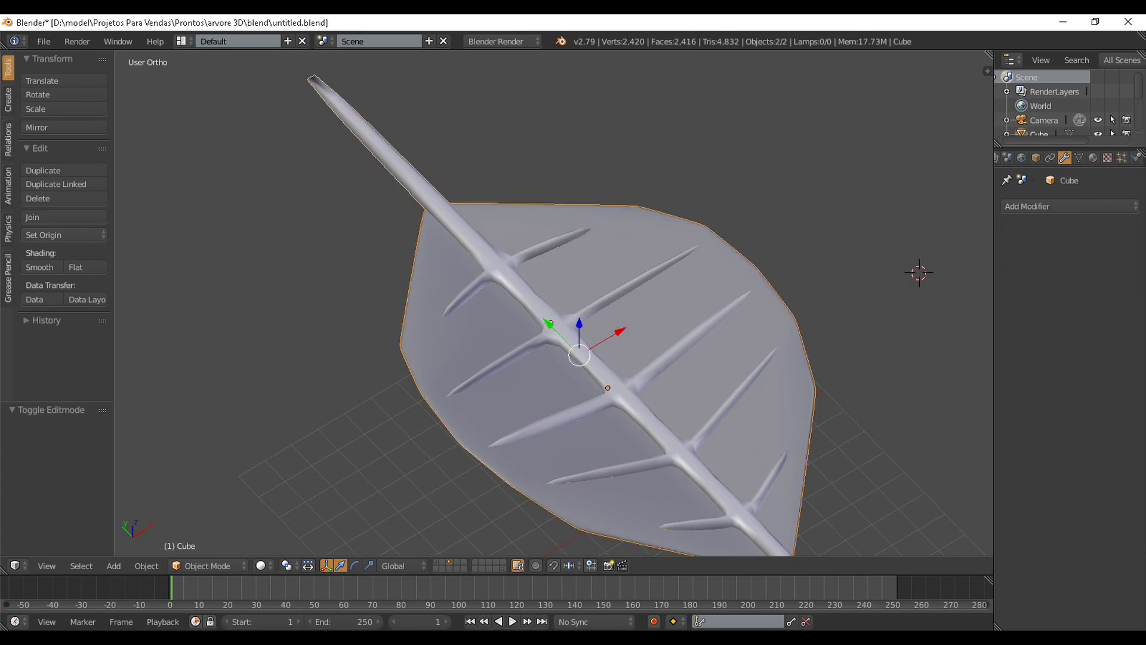
key("ctrl+p")
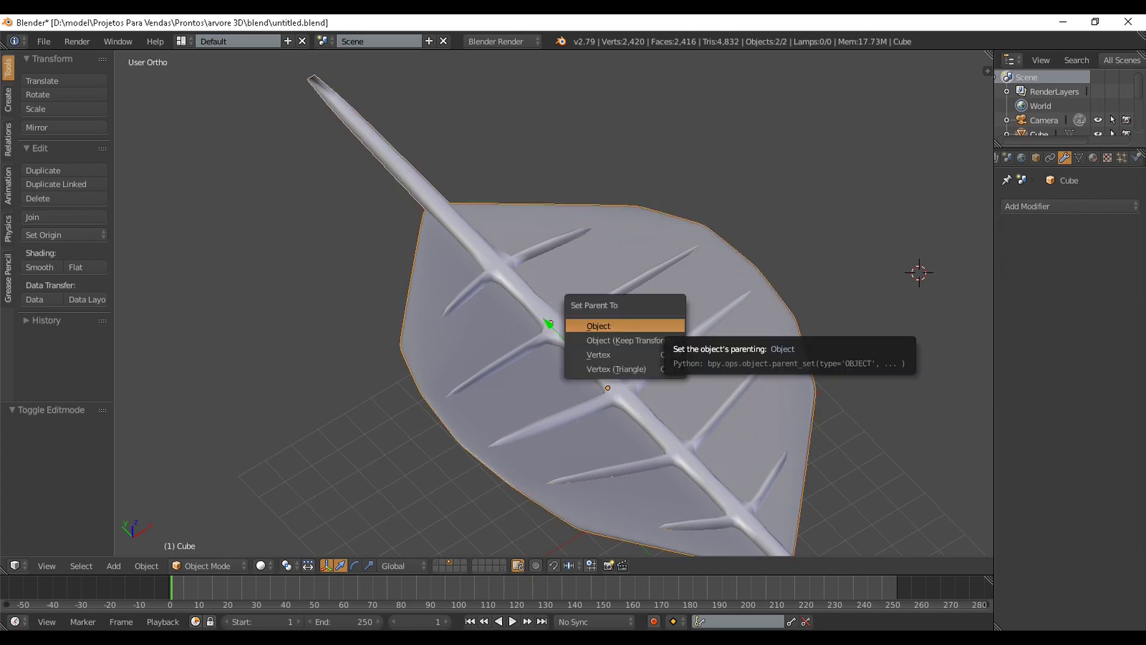
left_click(661, 326)
Move the leaf blade slightly up on its own to test the parenting, and undo the move.
middle_click_drag(657, 326, 627, 284)
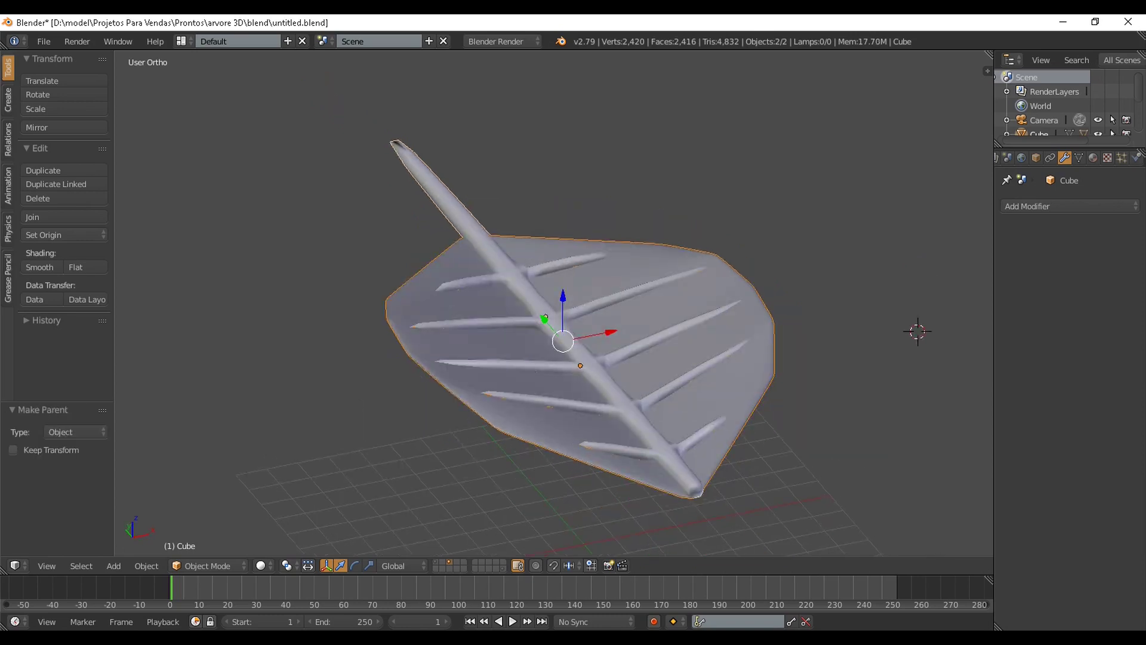
right_click(627, 276)
left_click_drag(580, 322, 580, 313)
key("ctrl+z")
Lower the stem and rib object with its parented blade by about 0.76 along Z, and check its mesh.
right_click(566, 332)
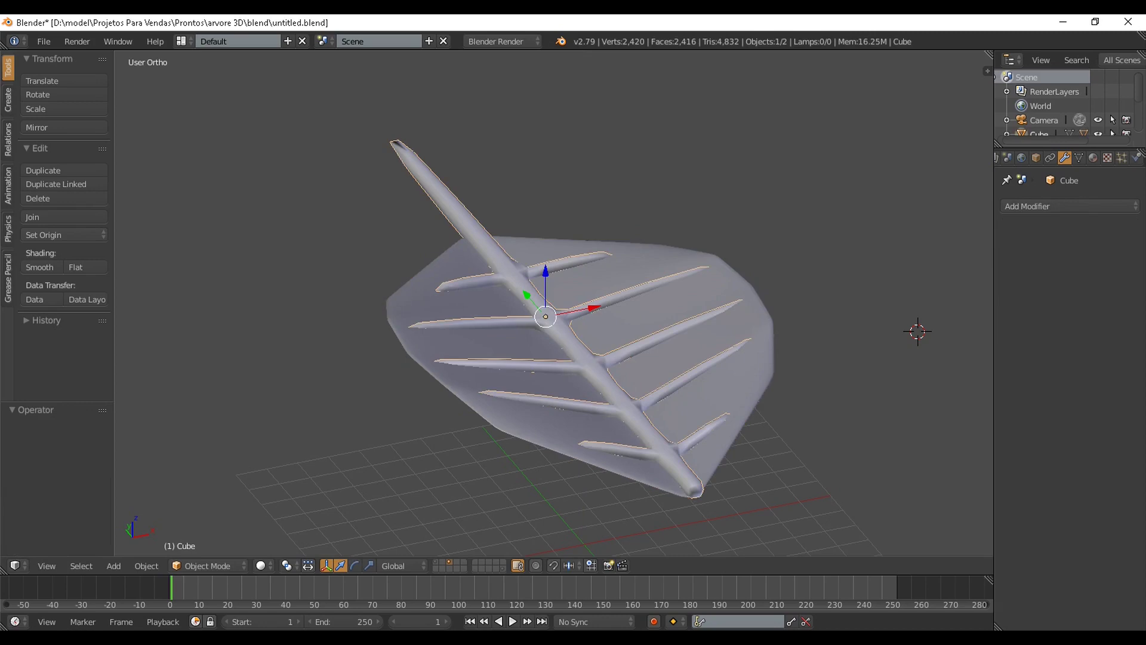
mouse_move(545, 271)
left_mouse_down()
mouse_move(545, 155)
mouse_move(545, 294)
left_mouse_up()
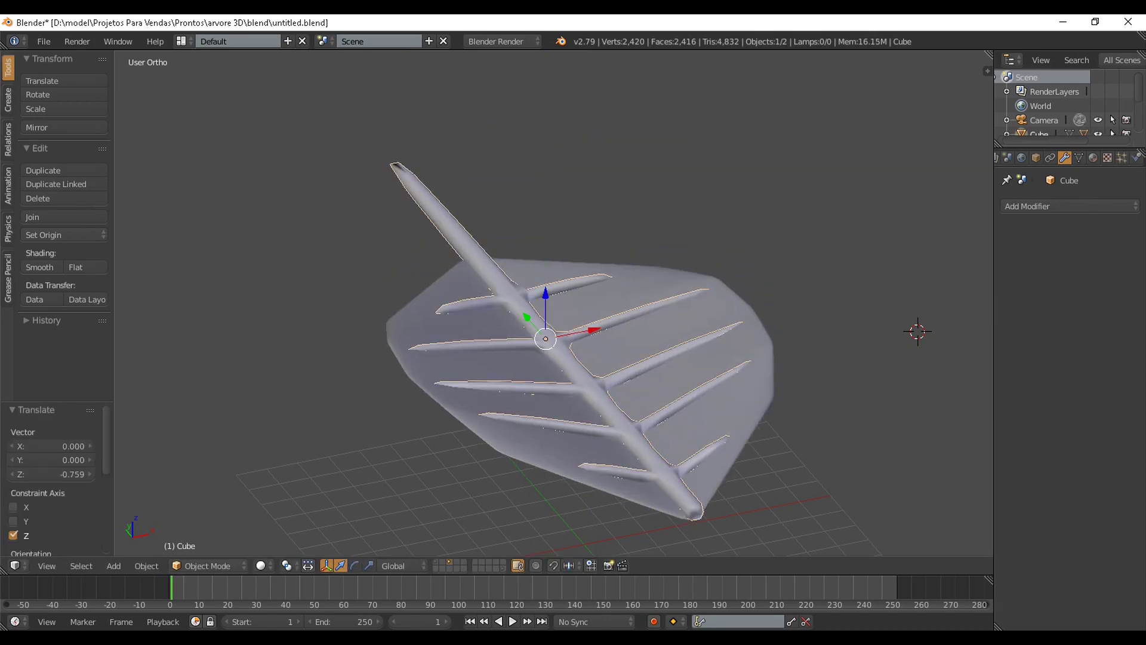
key("Tab")
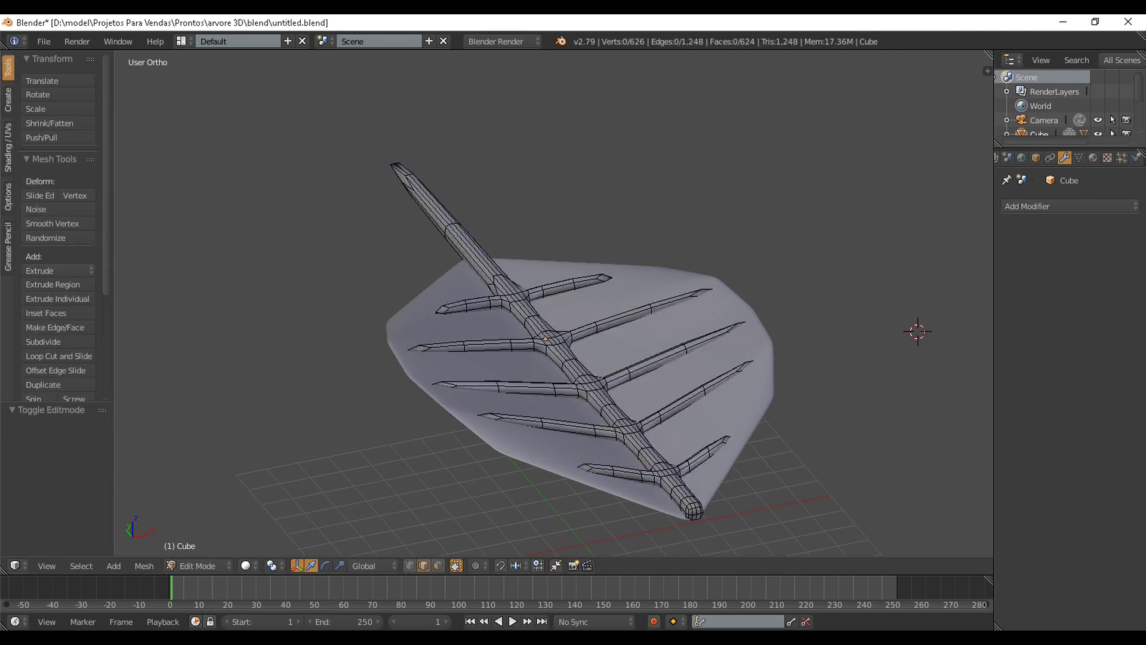
middle_click_drag(525, 305, 684, 287)
middle_click_drag(597, 311, 624, 344, "shift")
scroll(732, 283, "down", 4)
key("Tab")
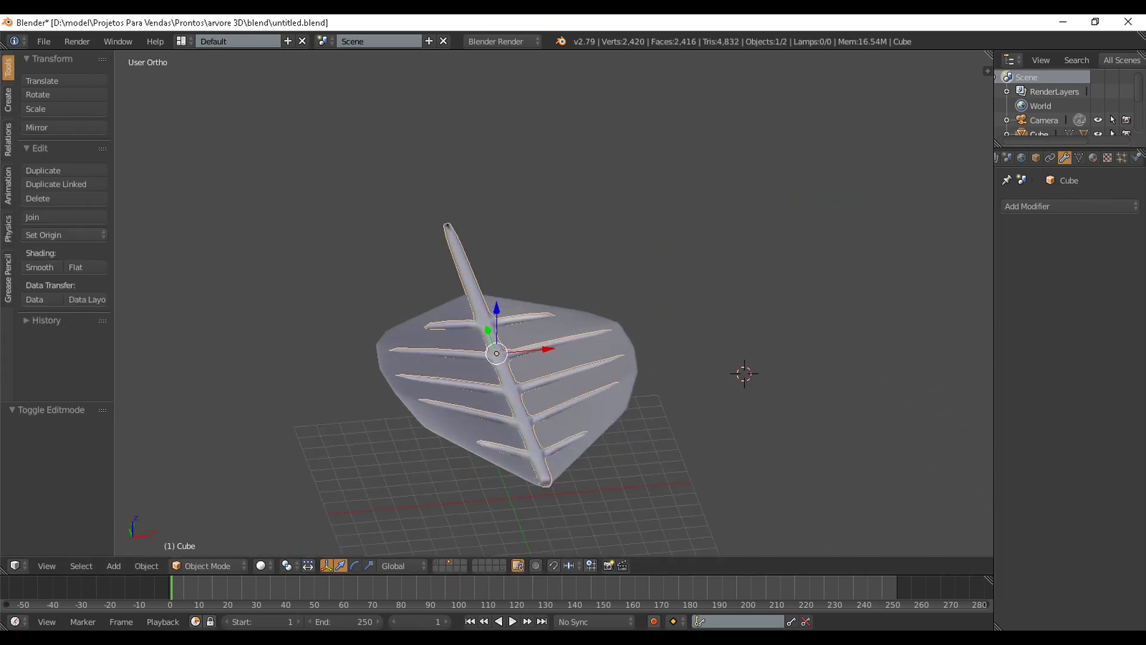
Widen the Properties editor and enlarge the Timeline area, keeping the leaf centred in the viewport.
left_click_drag(994, 382, 952, 382)
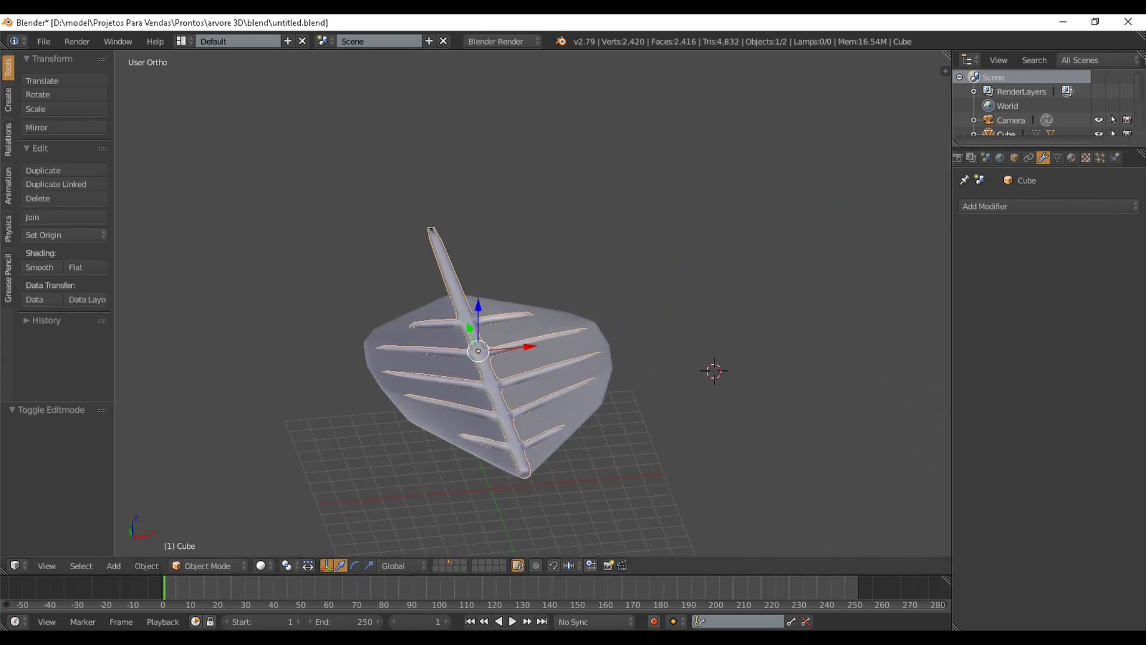
left_click_drag(747, 575, 746, 500)
middle_click_drag(444, 342, 503, 283, "shift")
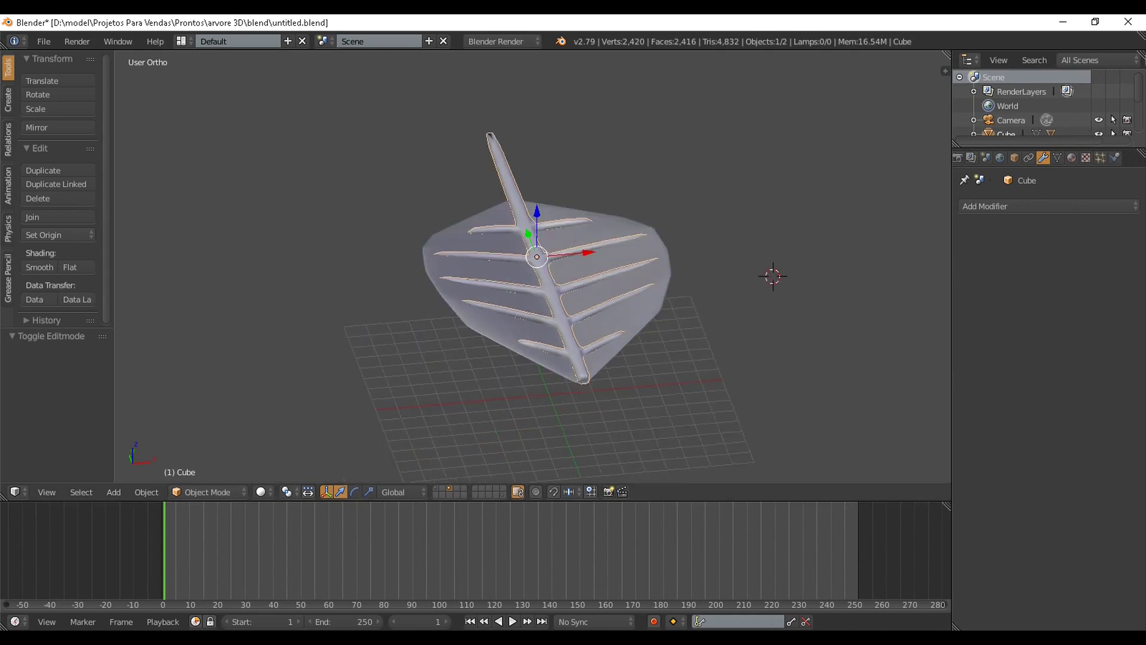
scroll(503, 283, "up", 2)
Switch the render engine to Cycles Render and enable nodes for the stem and rib material.
left_click(1072, 158)
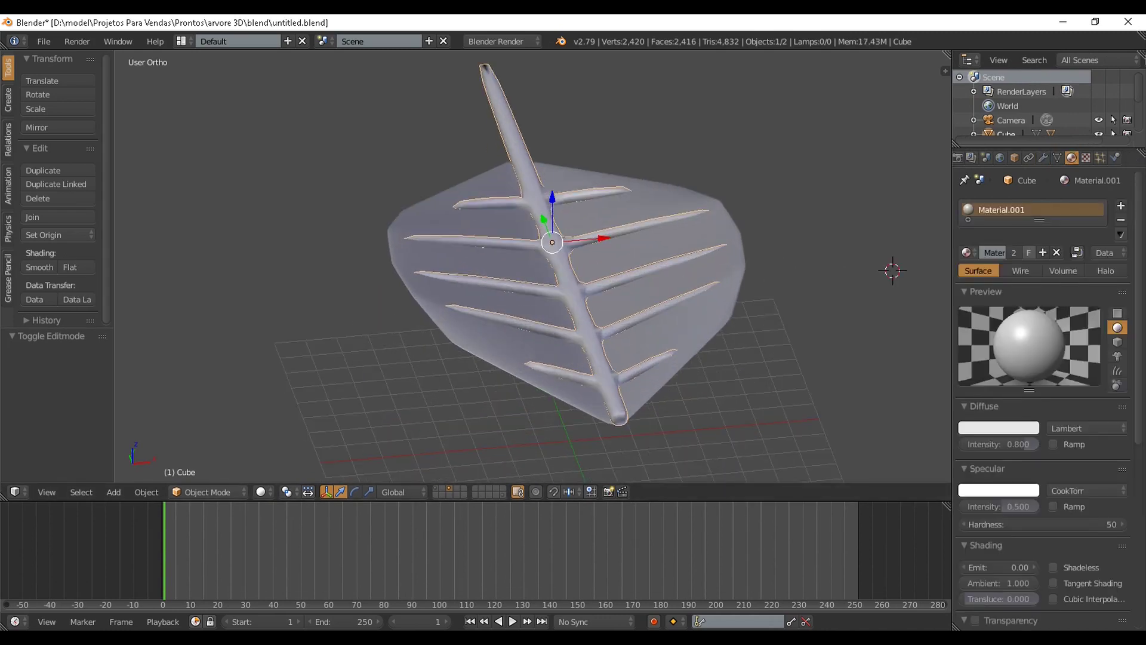
left_click(504, 41)
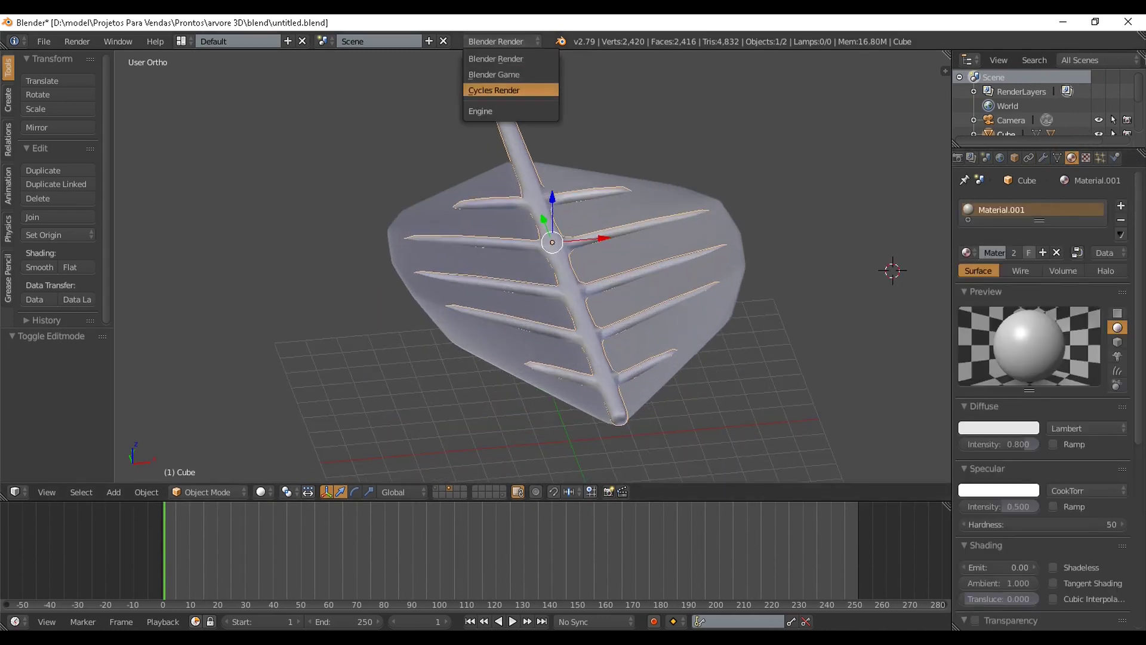
left_click(501, 90)
left_click(1054, 329)
Add a new material to the leaf blade.
middle_click_drag(657, 269, 797, 322)
right_click(645, 311)
left_click(1031, 252)
scroll(651, 299, "down", 3)
scroll(692, 323, "down", 3)
scroll(654, 266, "up", 4)
scroll(755, 302, "up", 3)
scroll(755, 301, "down", 3)
scroll(797, 323, "up", 1)
scroll(797, 323, "down", 5)
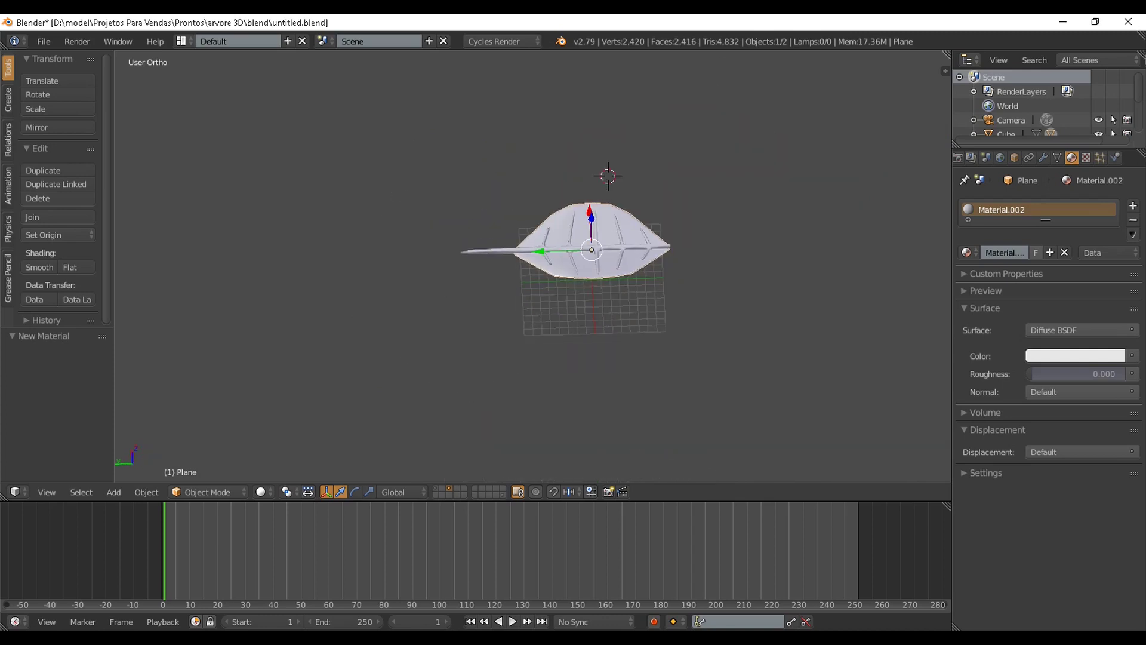
Add a cube beside the leaf and raise it about 12.5 along Z.
left_click(532, 308)
key("shift+a")
mouse_move(532, 307)
left_click(575, 322)
scroll(575, 323, "down", 5)
scroll(582, 320, "up", 6)
middle_click_drag(582, 320, 717, 268)
left_click_drag(543, 282, 543, 166)
middle_click_drag(543, 166, 424, 216)
scroll(429, 233, "up", 2)
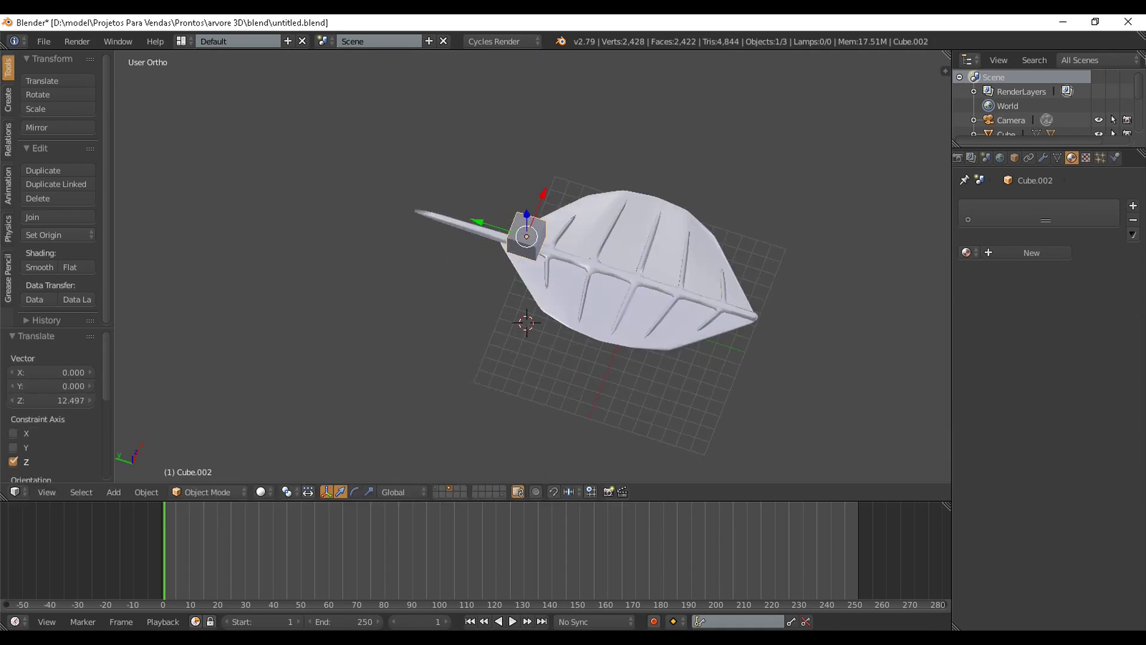
Scale the leaf blade and the stem and rib object together to about 0.39.
right_click(681, 292)
right_click(687, 316, "shift")
key("s")
left_click(671, 305)
Stretch the new cube along Y by a factor of about 32.6 into a long bar.
right_click(528, 236)
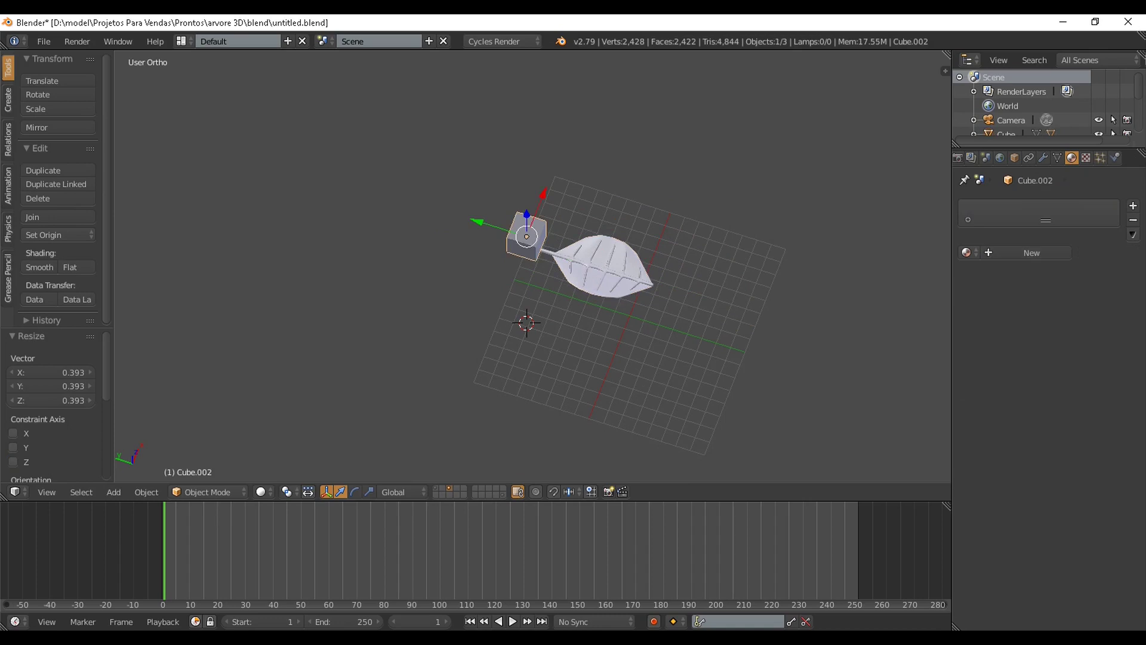
key("s")
key("y")
left_click(764, 332)
scroll(765, 332, "down", 4)
middle_click_drag(765, 332, 786, 298)
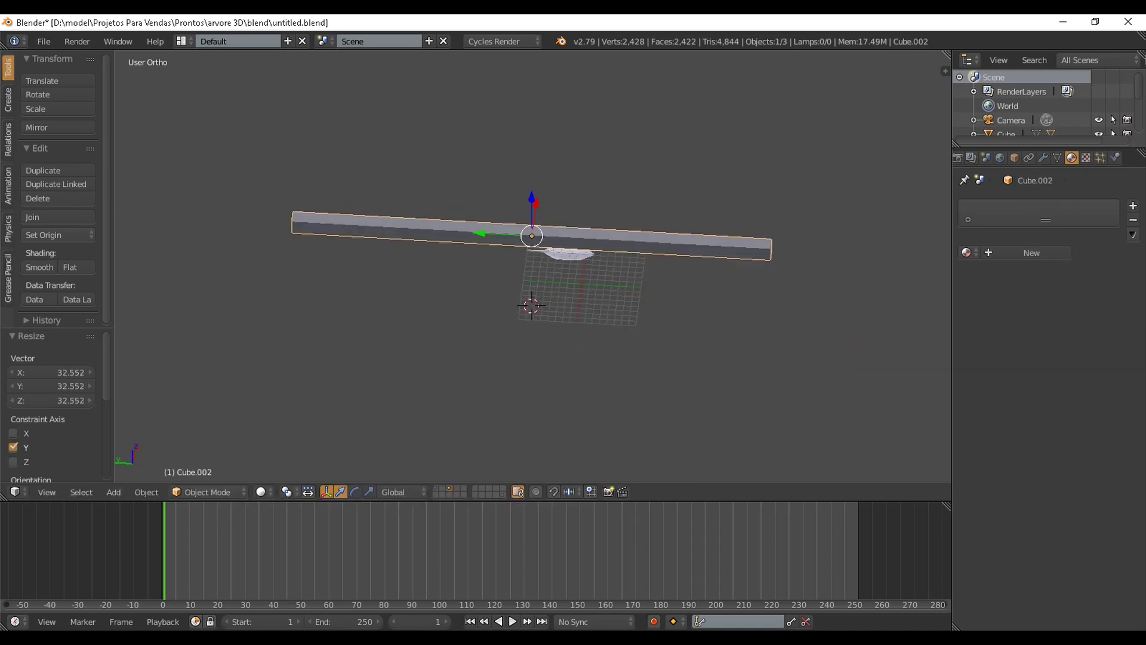
Edit the long bar in right orthographic view and add one centred loop cut across its length.
key("KP_5")
key("KP_1")
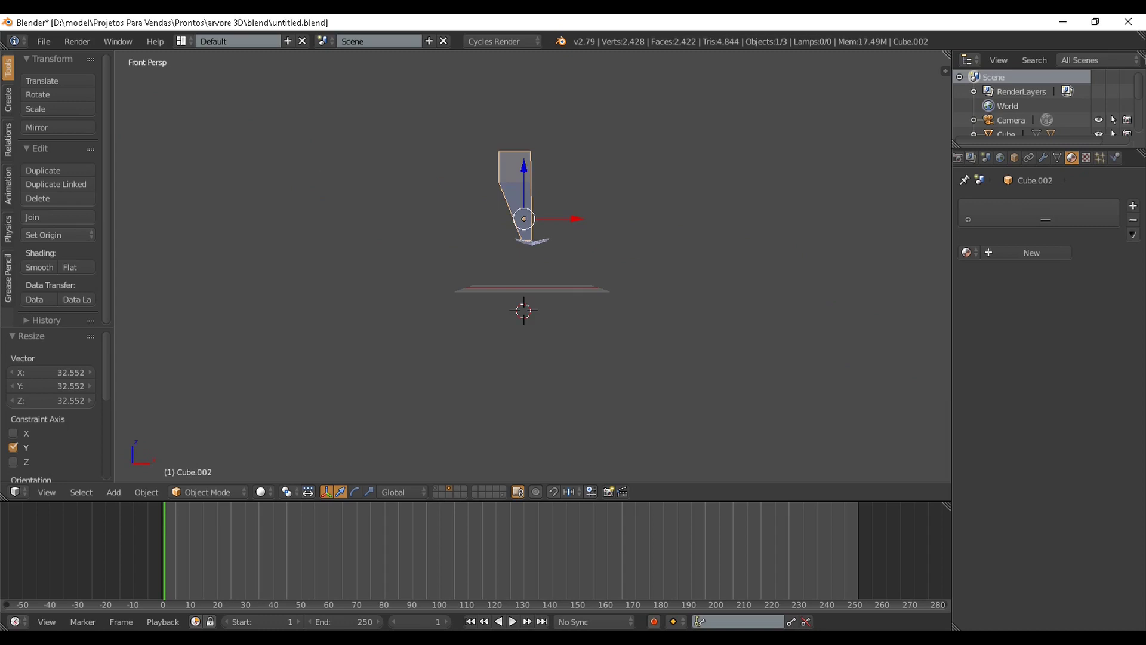
key("KP_3")
key("KP_5")
scroll(533, 266, "up", 3)
scroll(533, 266, "down", 2)
scroll(533, 266, "down", 1)
middle_click_drag(533, 266, 542, 342, "shift")
scroll(548, 383, "up", 2)
key("Tab")
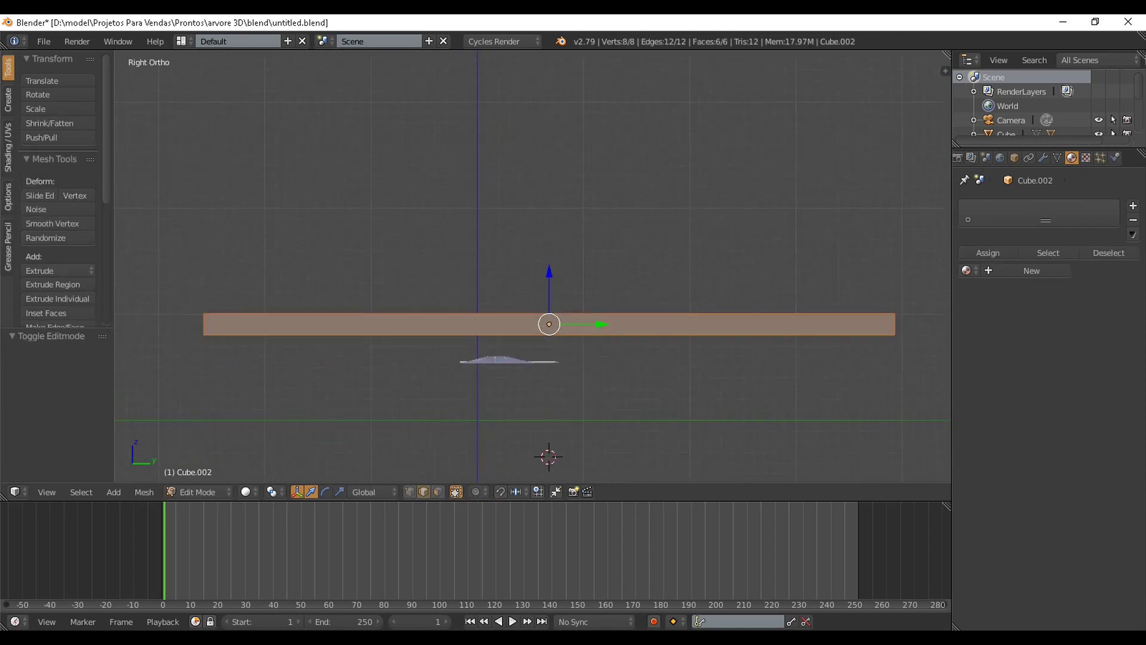
key("ctrl+r")
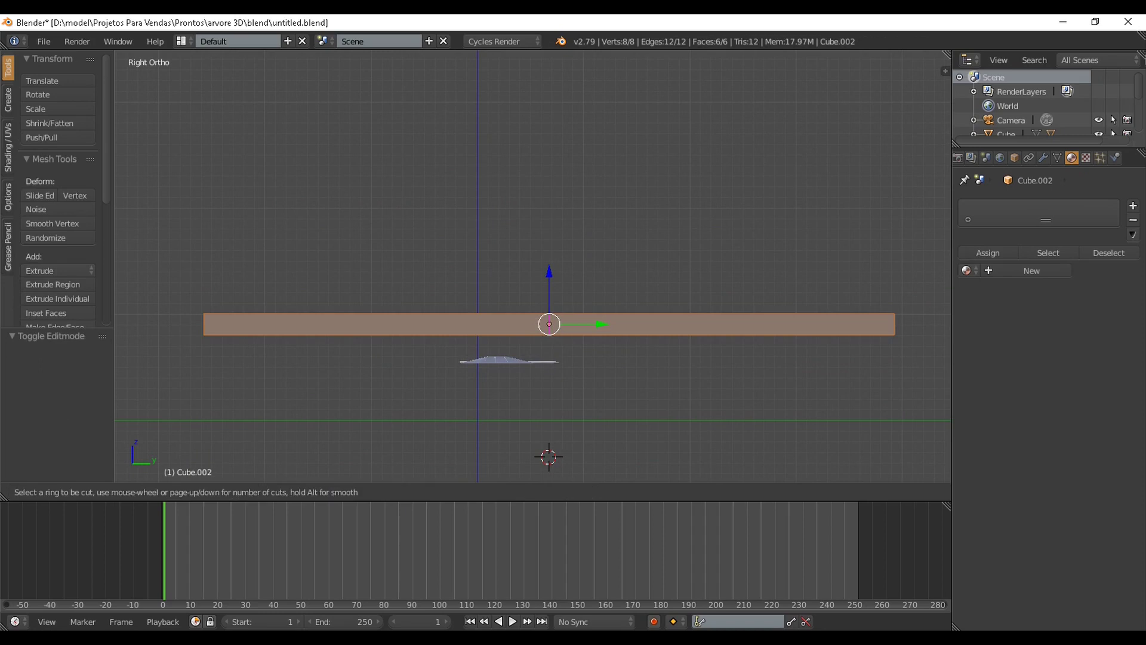
left_click(545, 332)
right_click(546, 332)
Move the loop cut about 15.6 towards negative Y and lower it about 4.7 along Z.
left_click_drag(599, 324, 503, 324)
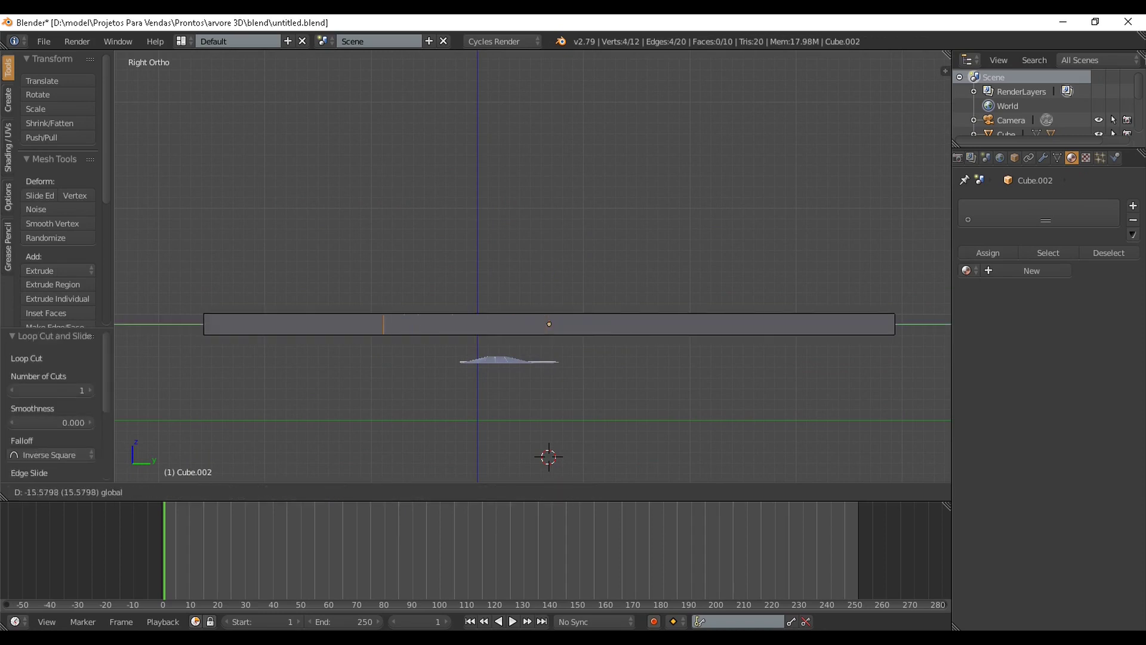
left_click_drag(433, 325, 433, 324)
left_click_drag(384, 273, 383, 323)
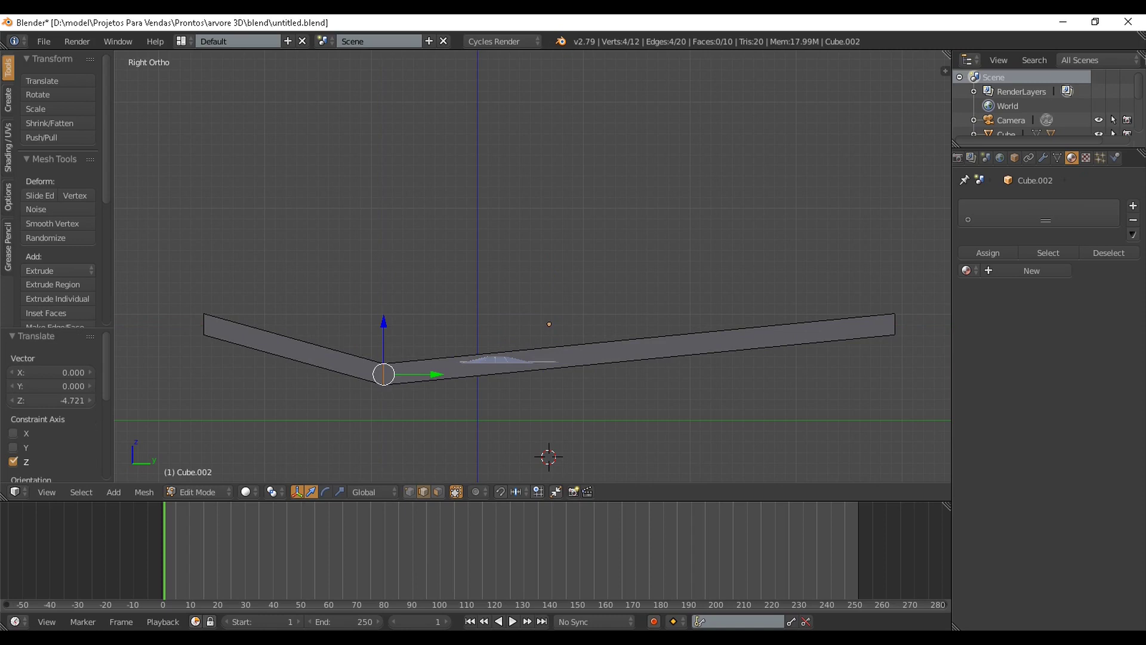
Add a second loop cut in the bar's longer section and raise it about 3.7 along Z.
key("ctrl+r")
left_click(627, 340)
right_click(627, 340)
left_click_drag(639, 299, 639, 259)
scroll(639, 259, "down", 1)
middle_click_drag(639, 259, 543, 229)
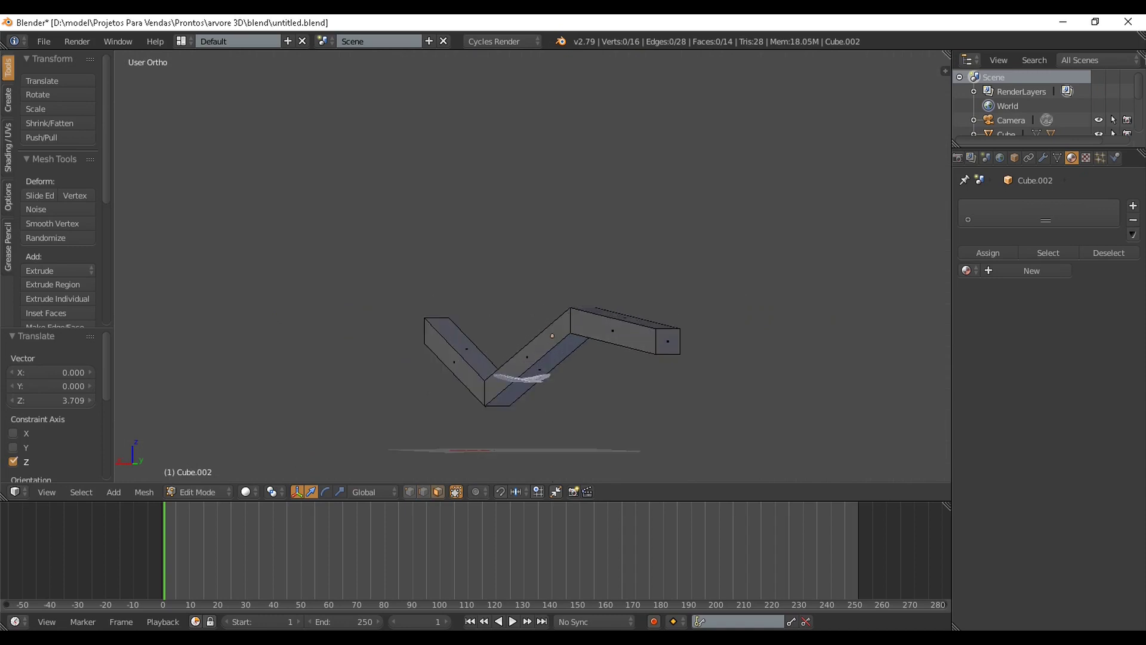
Scale down the bar's two end faces to taper it, narrowest at the positive Y end, and return to Object Mode.
right_click(667, 341)
key("s")
left_click(692, 361)
middle_click_drag(693, 360, 388, 373)
right_click(527, 283)
key("s")
left_click(631, 283)
key("Tab")
key("KP_3")
scroll(532, 267, "down", 3)
middle_click_drag(533, 267, 482, 317)
scroll(481, 317, "up", 3)
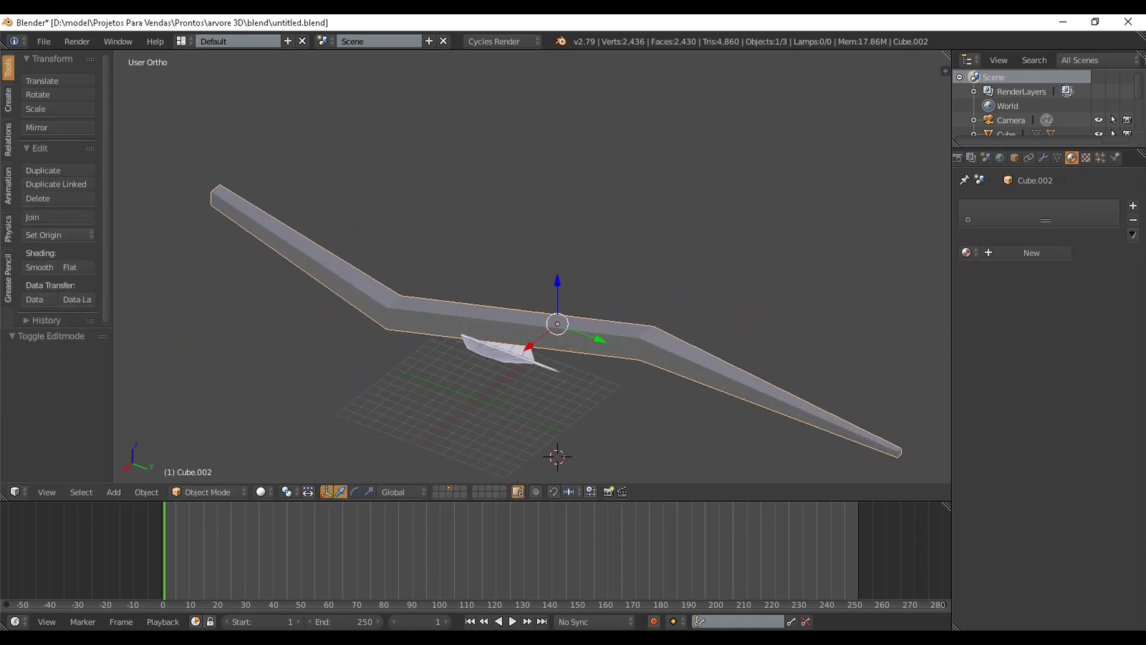
Add a Bevel modifier and a Subdivision Surface modifier to the branch.
key("KP_5")
middle_click_drag(538, 269, 516, 248)
scroll(529, 227, "down", 3)
left_click(1043, 157)
left_click(1049, 206)
left_click(848, 255)
left_click(1049, 206)
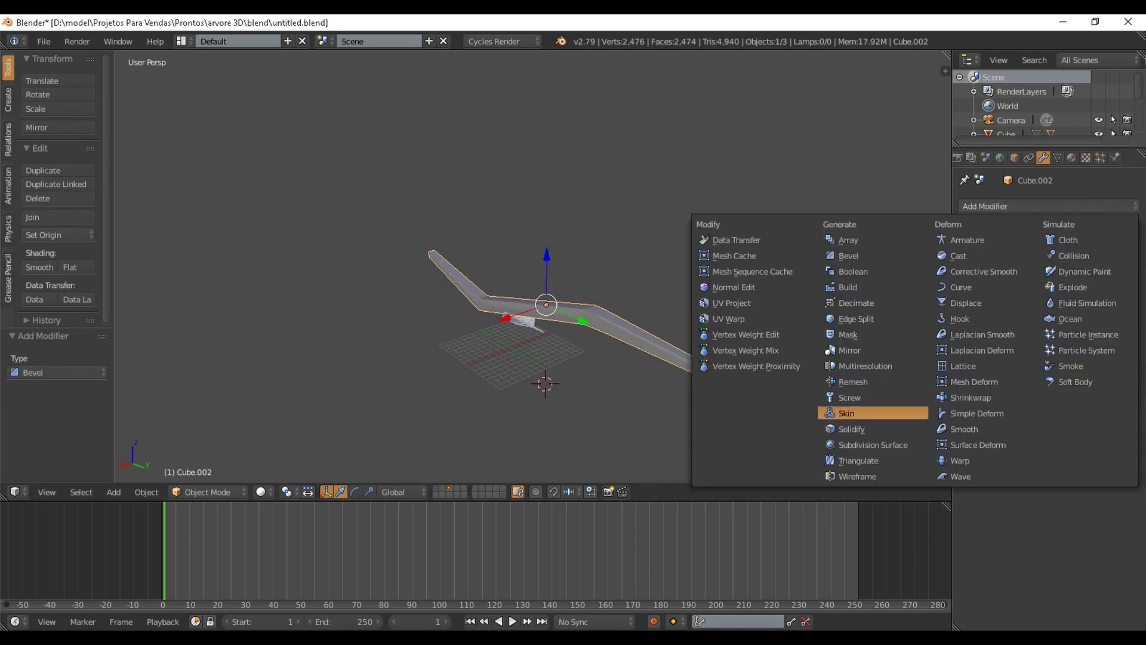
left_click(859, 444)
Set the branch's Bevel limit method to Weight and its width method to Depth, and collapse both modifiers.
middle_click_drag(478, 269, 600, 267)
middle_click_drag(507, 281, 564, 272)
middle_click_drag(564, 272, 424, 161, "shift")
scroll(705, 191, "up", 3)
left_click(1069, 348)
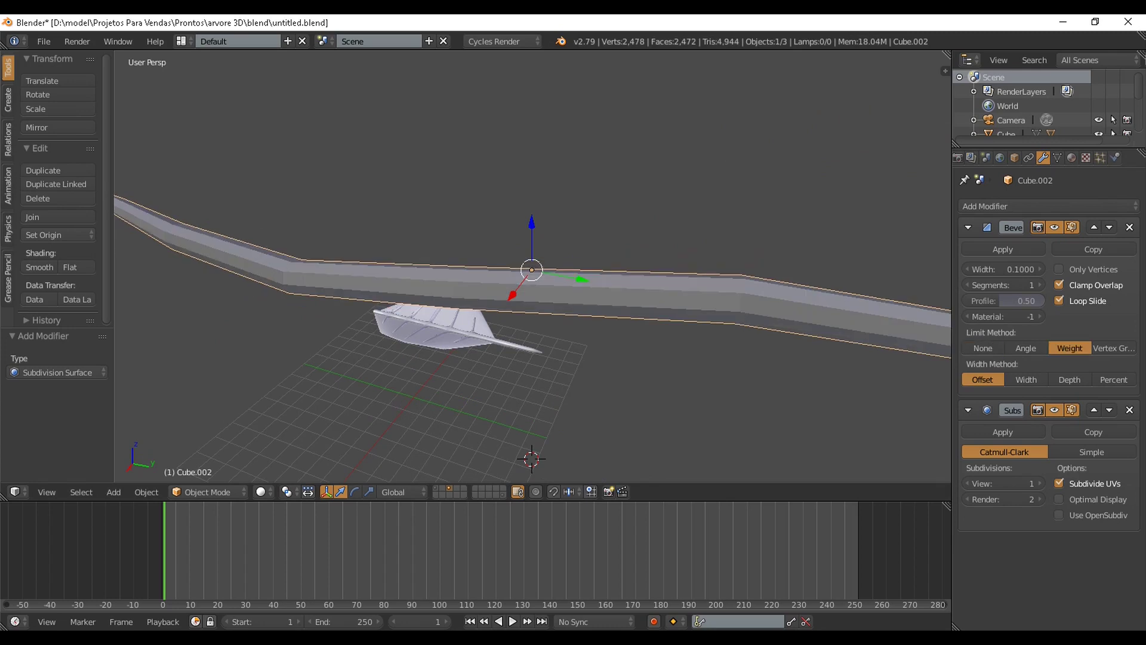
left_click(1069, 380)
scroll(531, 269, "down", 3)
middle_click_drag(532, 268, 651, 242)
scroll(507, 239, "up", 4)
scroll(532, 269, "down", 2)
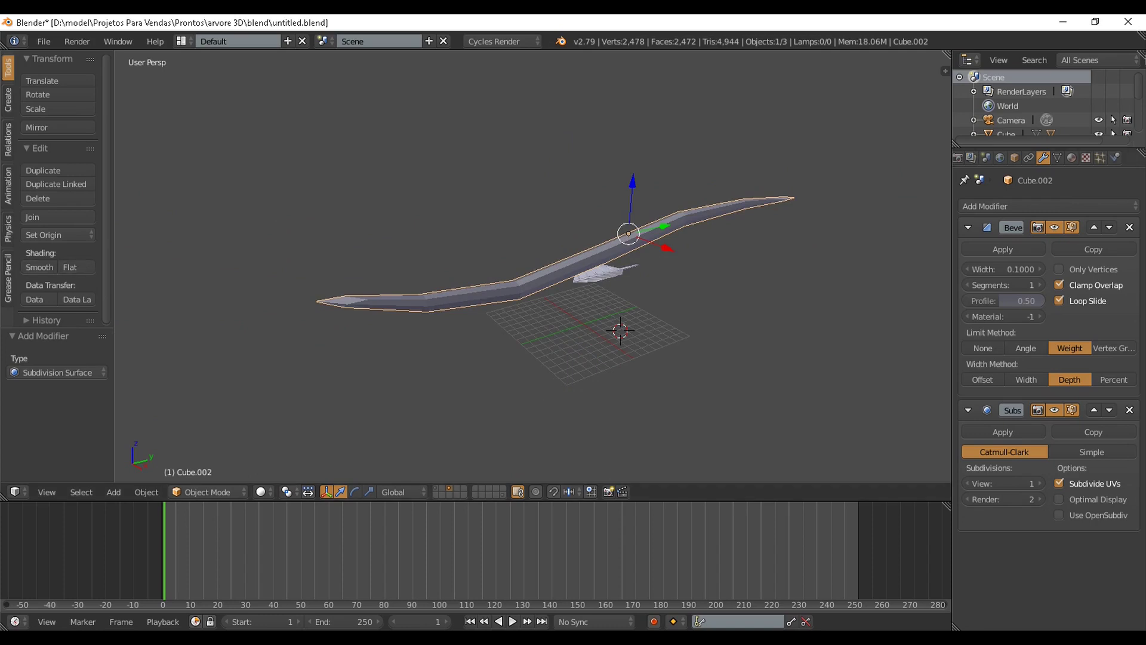
left_click(968, 410)
left_click(967, 227)
Scale the whole branch down uniformly so it is closer to the leaf's size.
middle_click_drag(537, 268, 442, 213)
scroll(531, 269, "up", 4)
key("s")
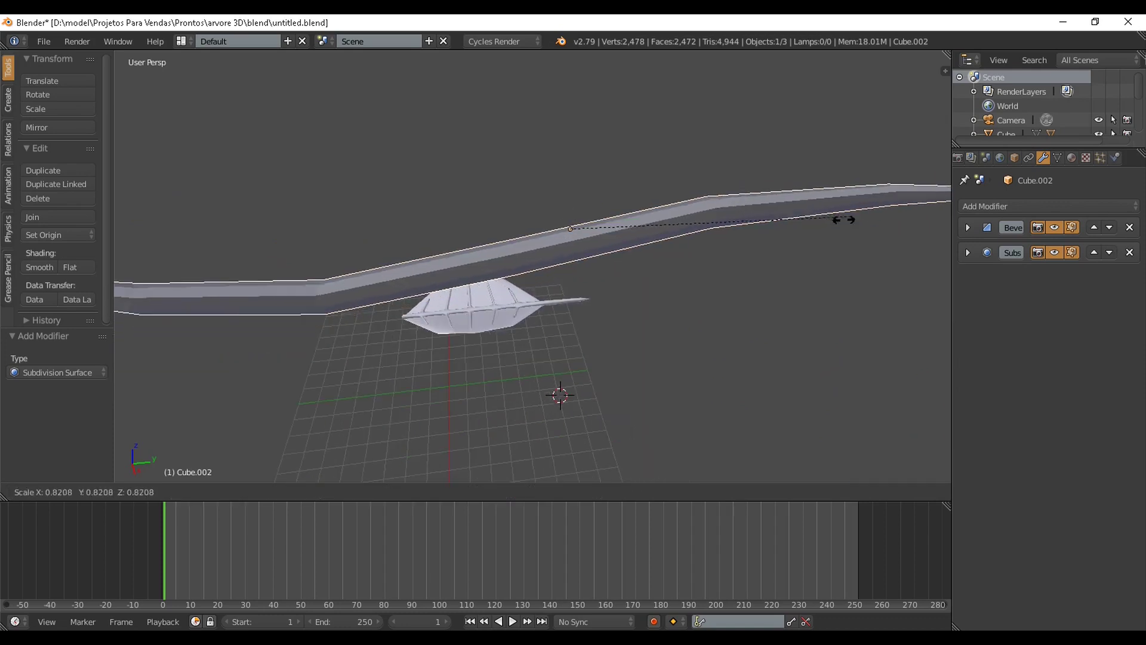
left_click(657, 267)
Lower the edge loop at the branch's bend above the leaf by about 0.861 along Z.
key("Tab")
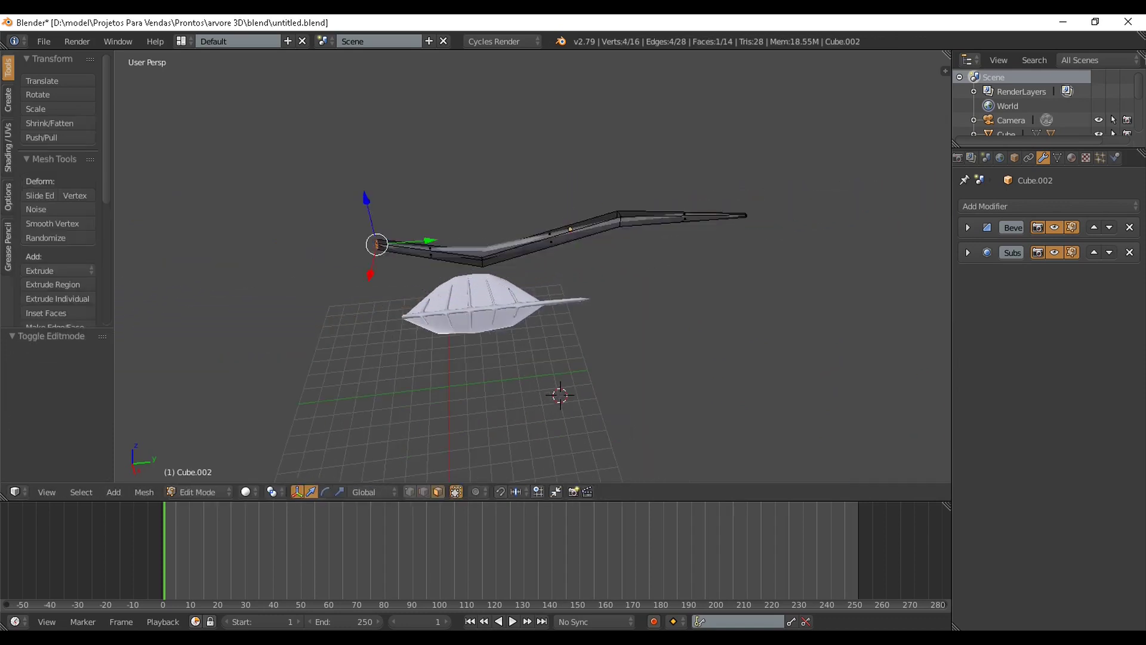
scroll(658, 266, "up", 8)
scroll(658, 266, "down", 5)
scroll(658, 266, "up", 3)
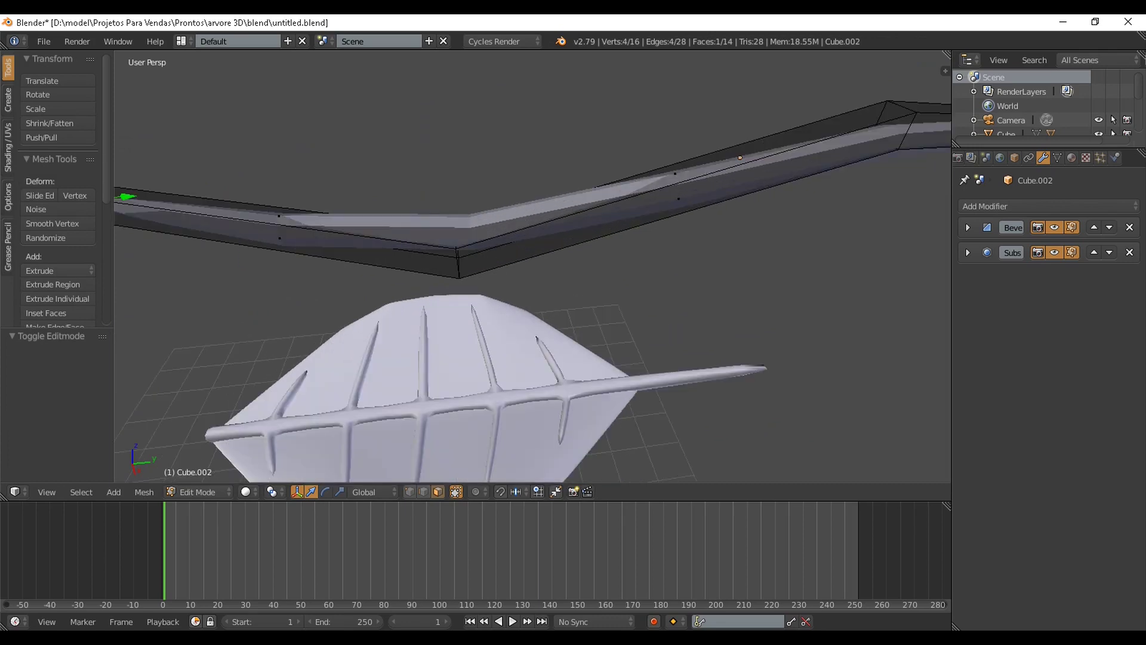
middle_click_drag(523, 269, 549, 257)
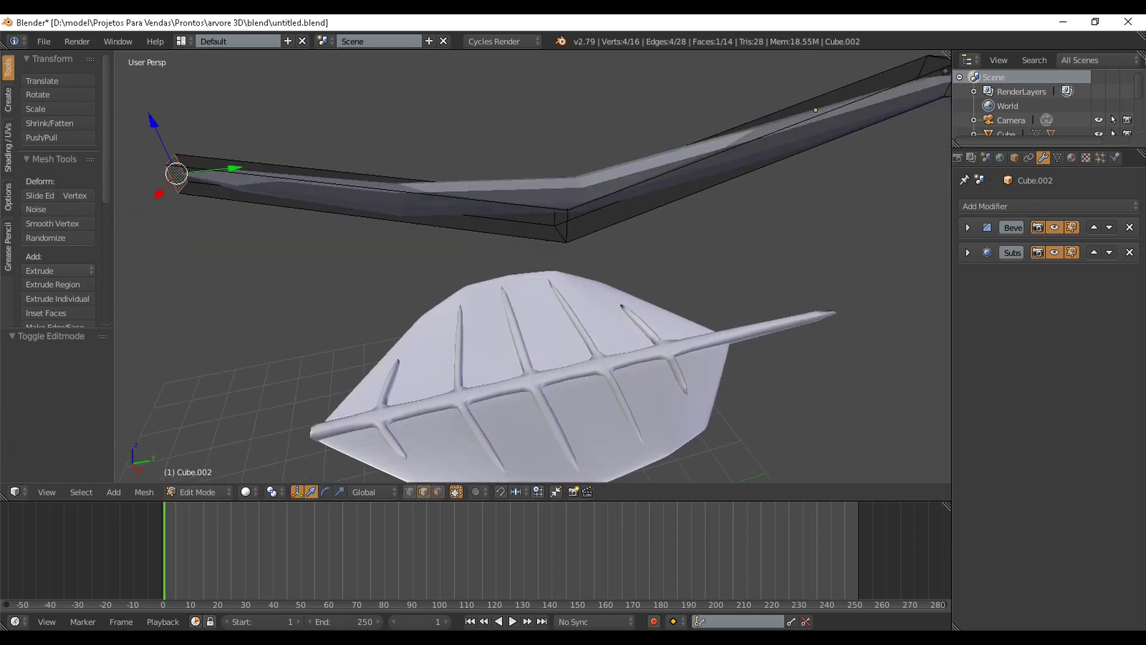
right_click(567, 228)
right_click(567, 229, "alt")
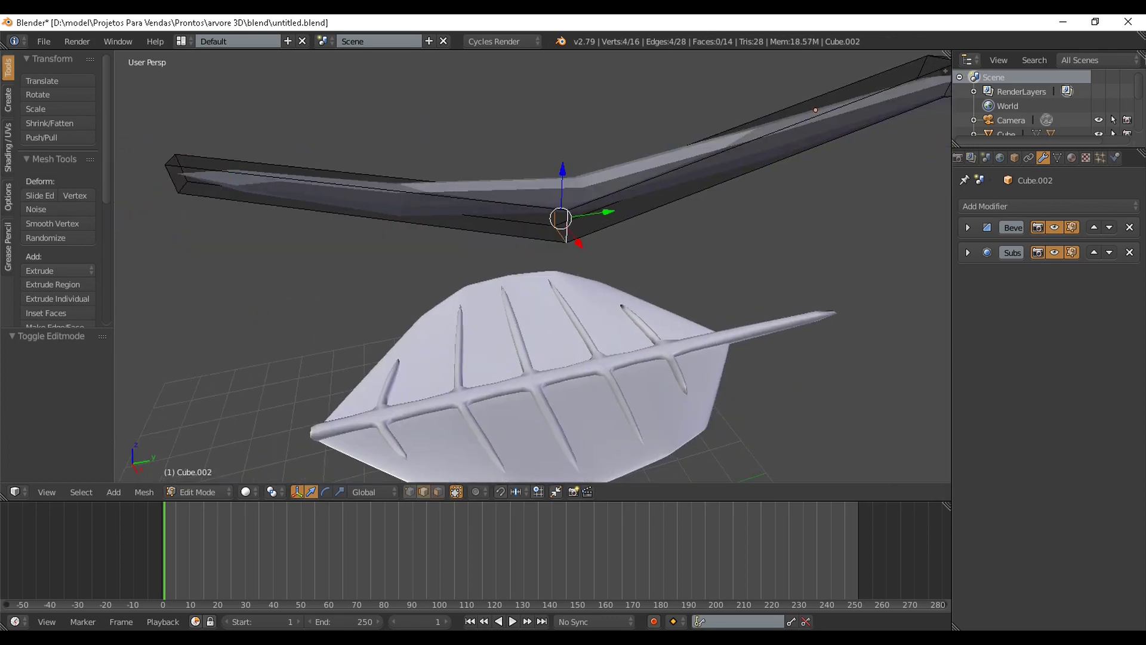
key("g")
key("z")
key("Return")
scroll(533, 267, "down", 5)
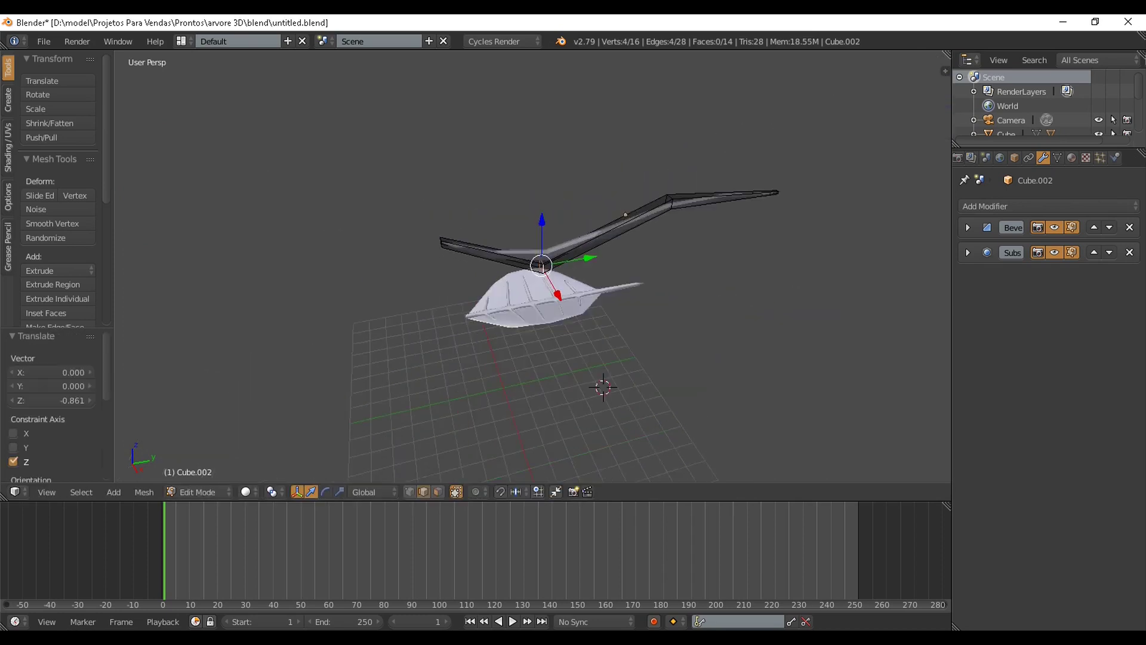
scroll(533, 267, "up", 4)
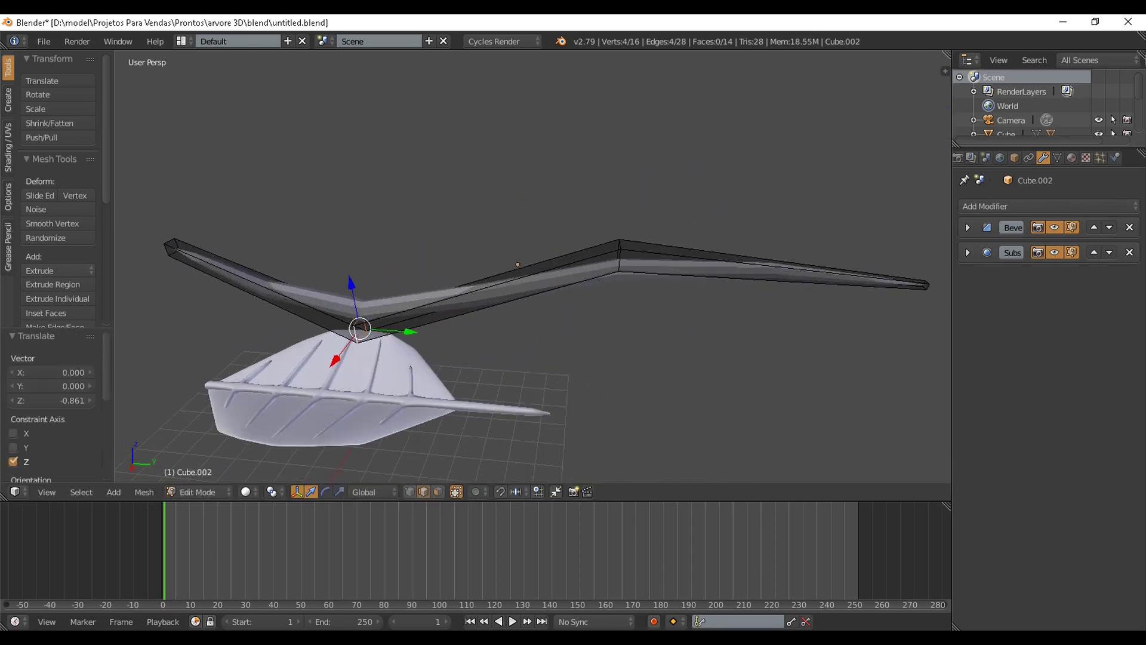
key("Tab")
Scale the leaf blade and its stem together to about 0.382 and rotate them 90° around Z.
middle_click_drag(533, 266, 606, 271)
right_click(546, 412)
right_click(562, 387, "shift")
scroll(587, 440, "down", 4)
scroll(587, 440, "up", 2)
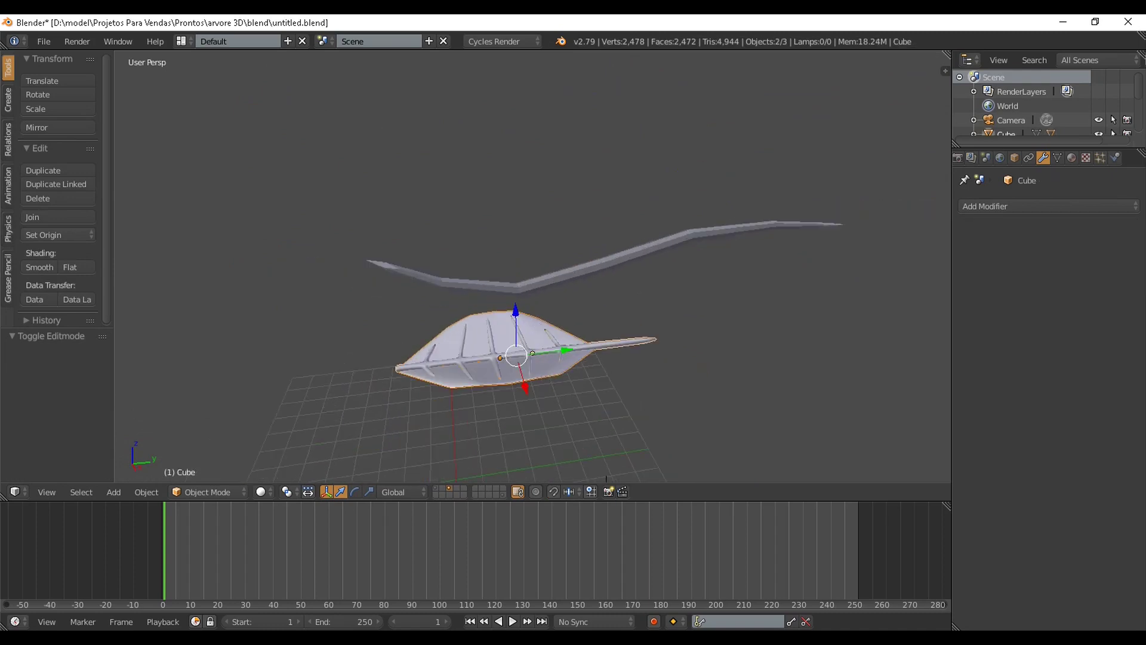
key("s")
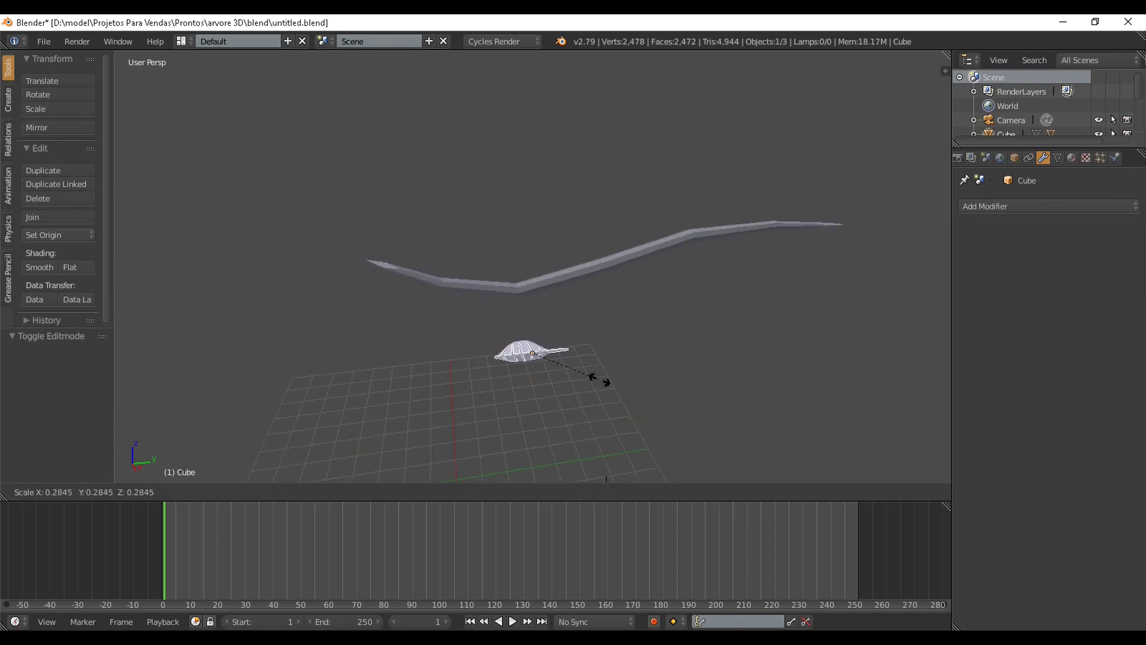
left_click(621, 384)
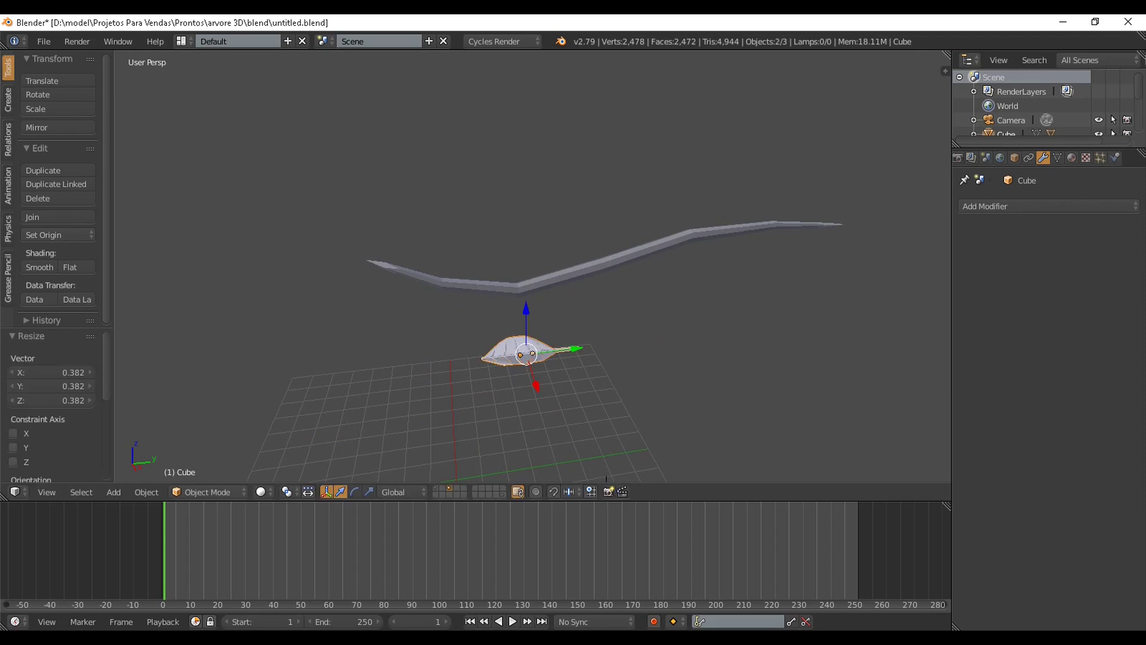
type("rz90")
key("Return")
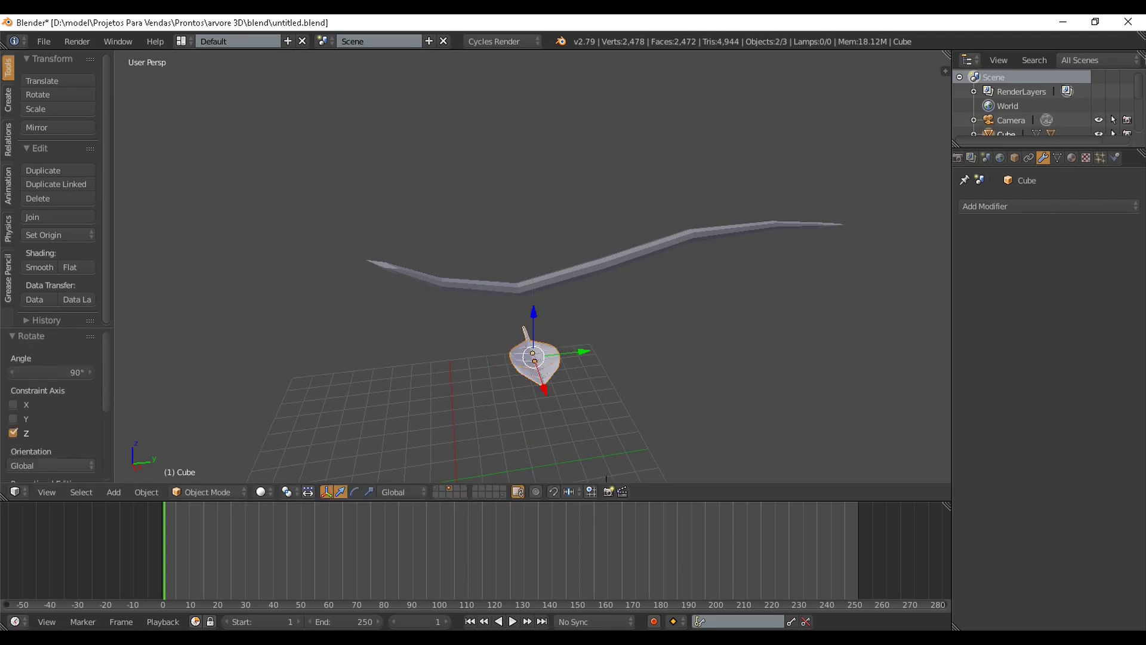
Move the leaf and its stem about -4.645 along Y and 2.852 along Z, next to the branch's near end.
left_click_drag(584, 351, 449, 367)
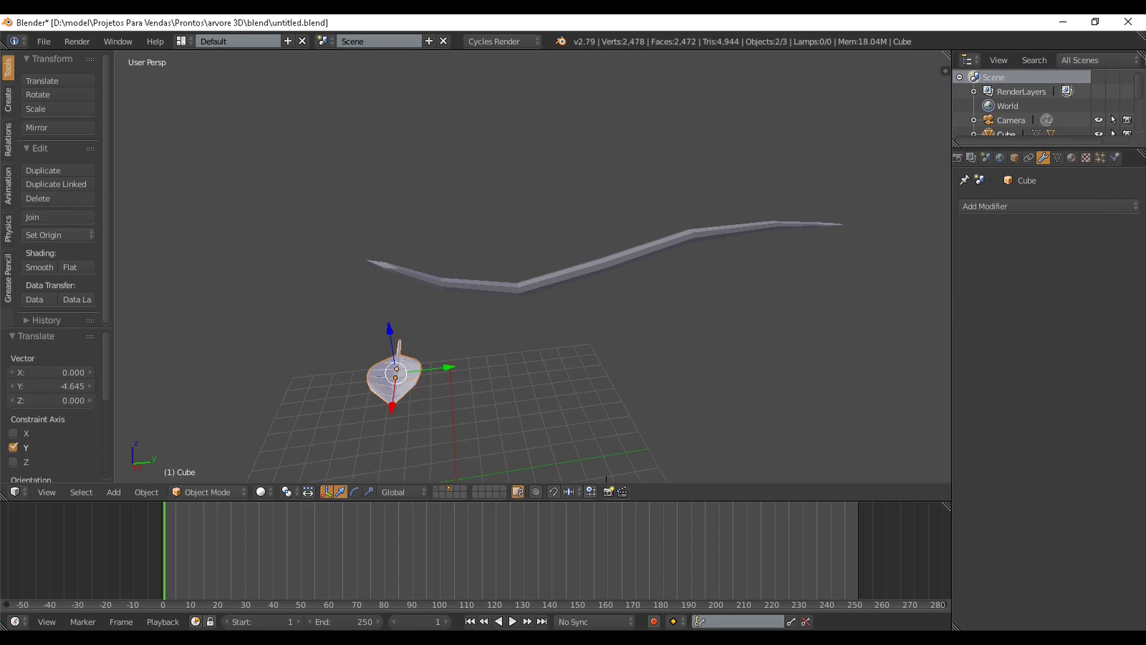
key("g")
key("z")
key("Return")
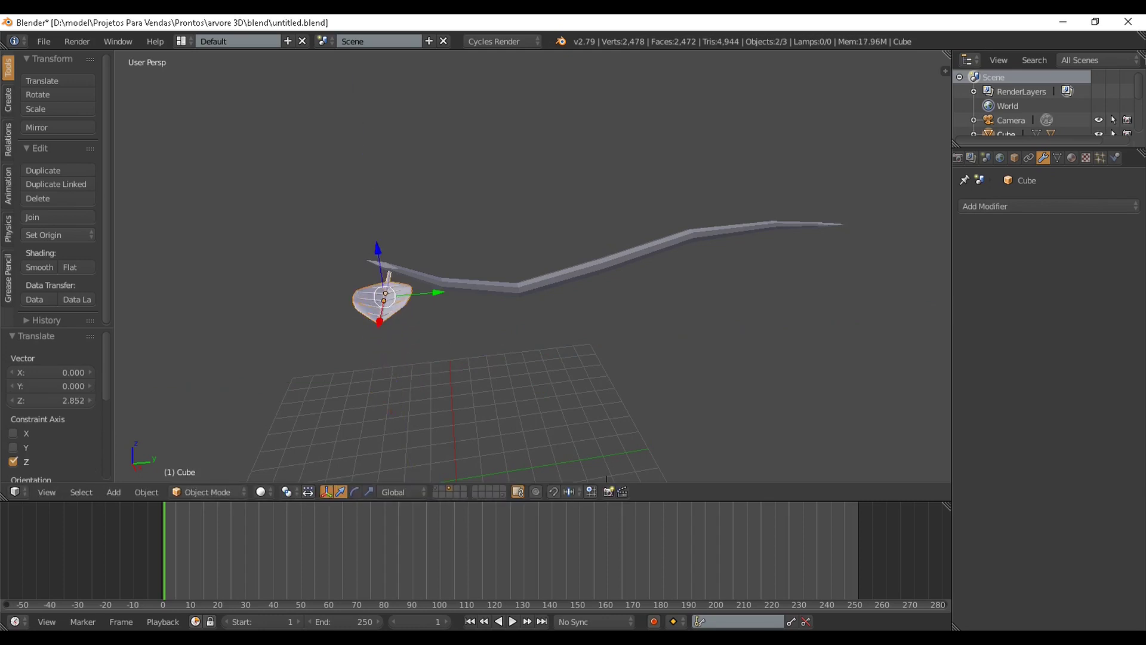
Maximize the 3D viewport and apply smooth shading to the branch.
key("ctrl+Up")
middle_click_drag(573, 359, 508, 332, "shift")
right_click(508, 330)
left_click(40, 268)
scroll(630, 332, "up", 2)
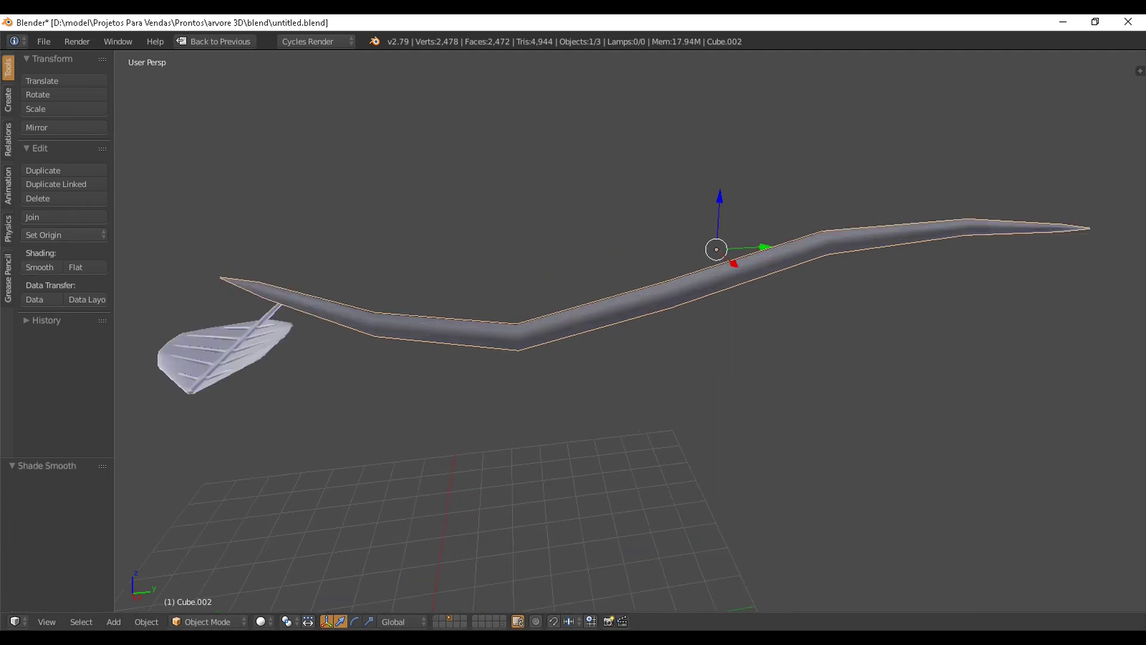
Select the leaf blade with its stem and show the scene in quad view, framed around the leaf.
right_click(245, 338)
right_click(262, 349, "shift")
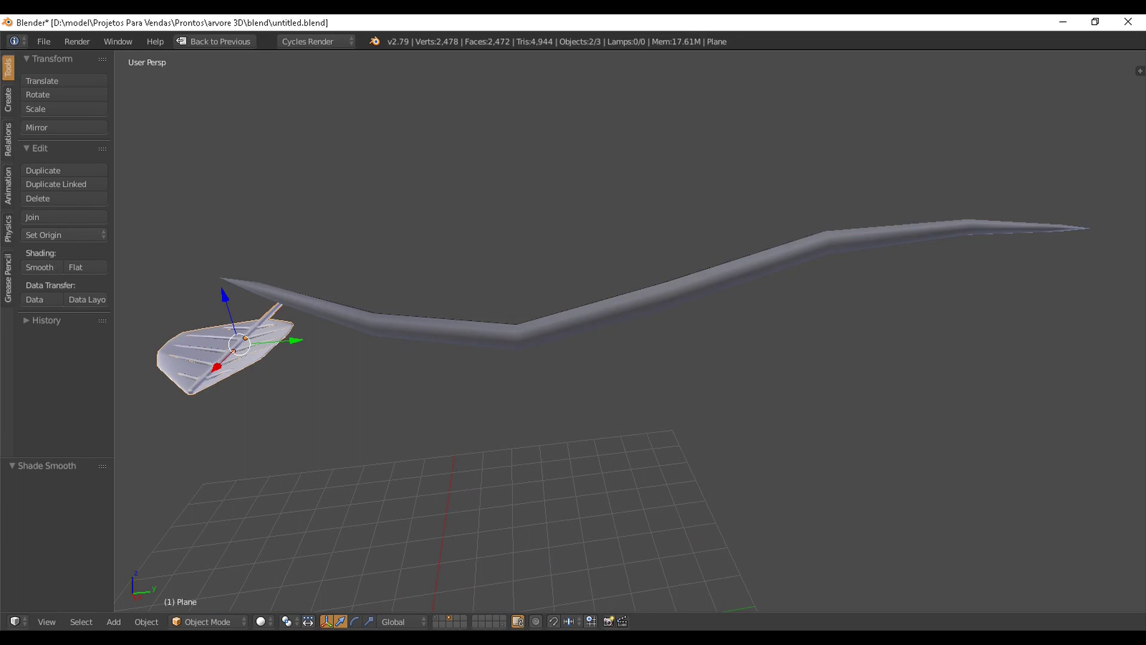
key("ctrl+alt+q")
scroll(372, 471, "up", 3)
middle_click_drag(521, 400, 353, 493, "shift")
scroll(372, 471, "up", 3)
middle_click_drag(521, 424, 426, 420, "shift")
scroll(428, 453, "up", 3)
scroll(423, 382, "up", 2)
scroll(814, 362, "up", 4)
scroll(740, 427, "up", 8)
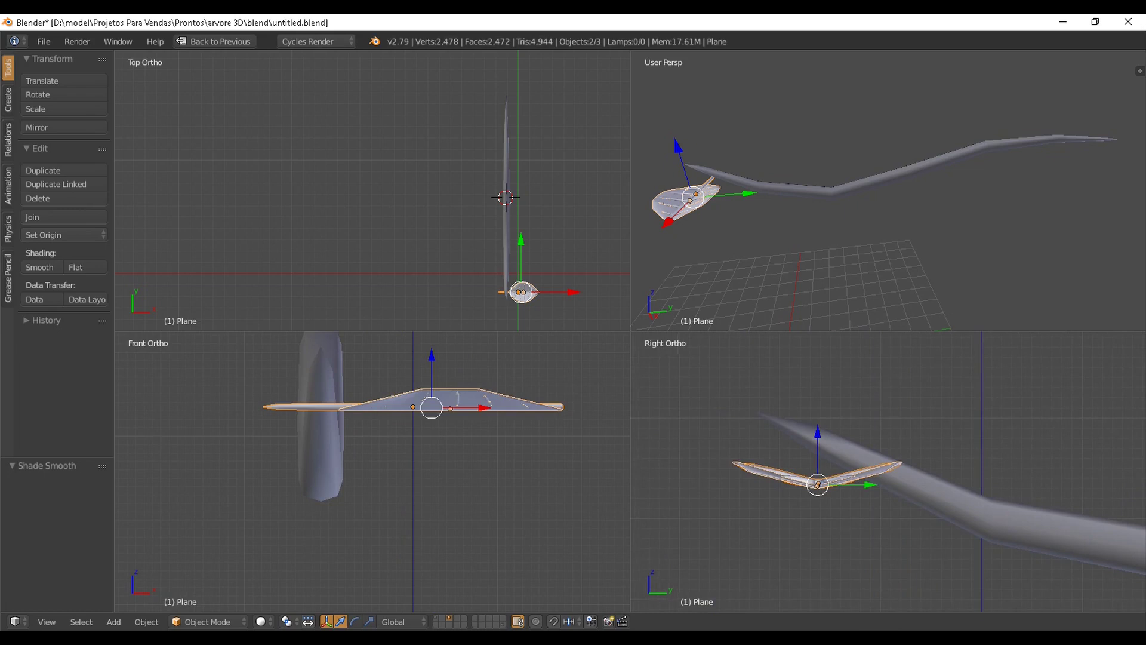
scroll(418, 269, "up", 2)
scroll(373, 190, "up", 8)
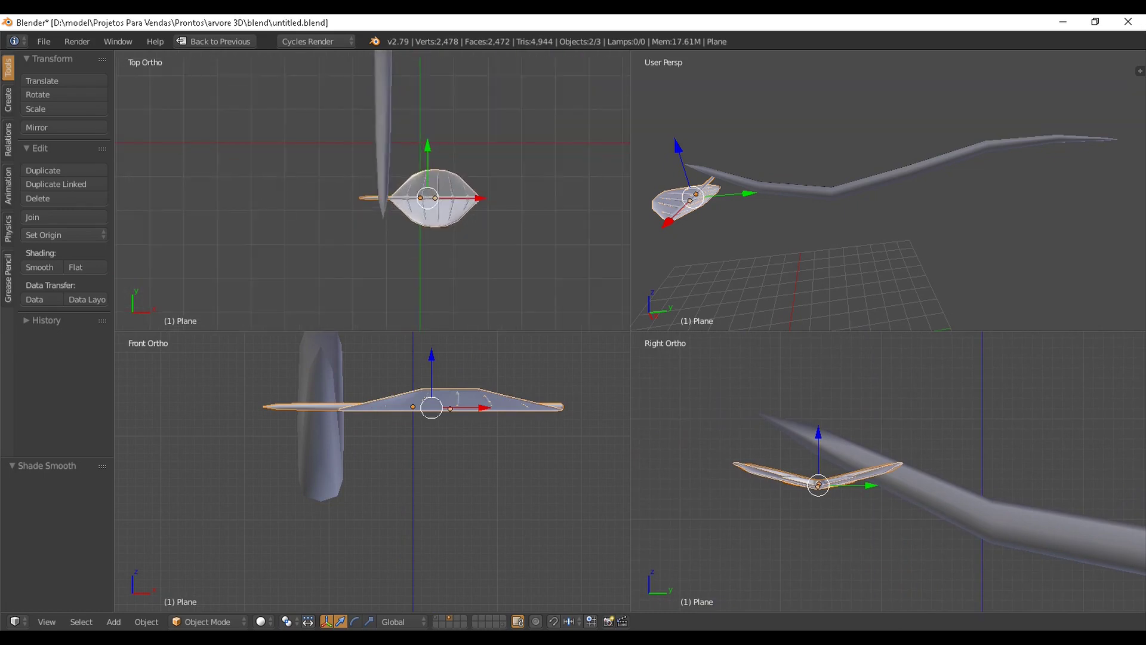
Scale the leaf and its stem down to about 0.636.
middle_click_drag(510, 208, 384, 198, "shift")
key("s")
left_click(505, 198)
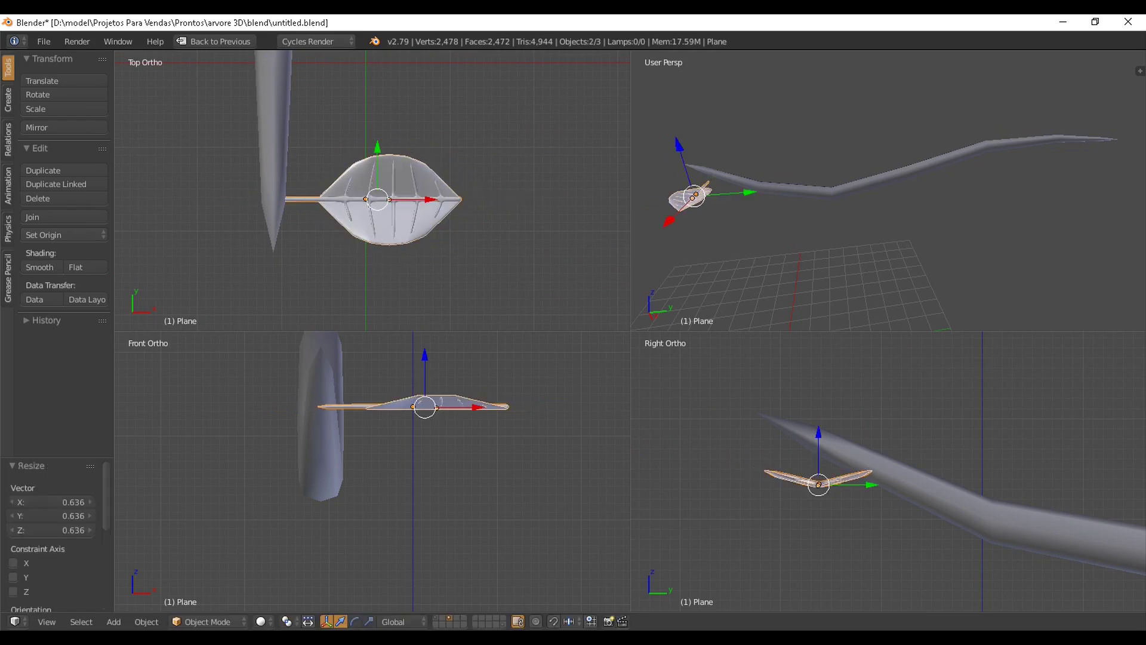
Bring the leaf stem to the branch's side by moving it about -0.136 along X, 0.434 along Z and 0.179 along X.
key("g")
key("x")
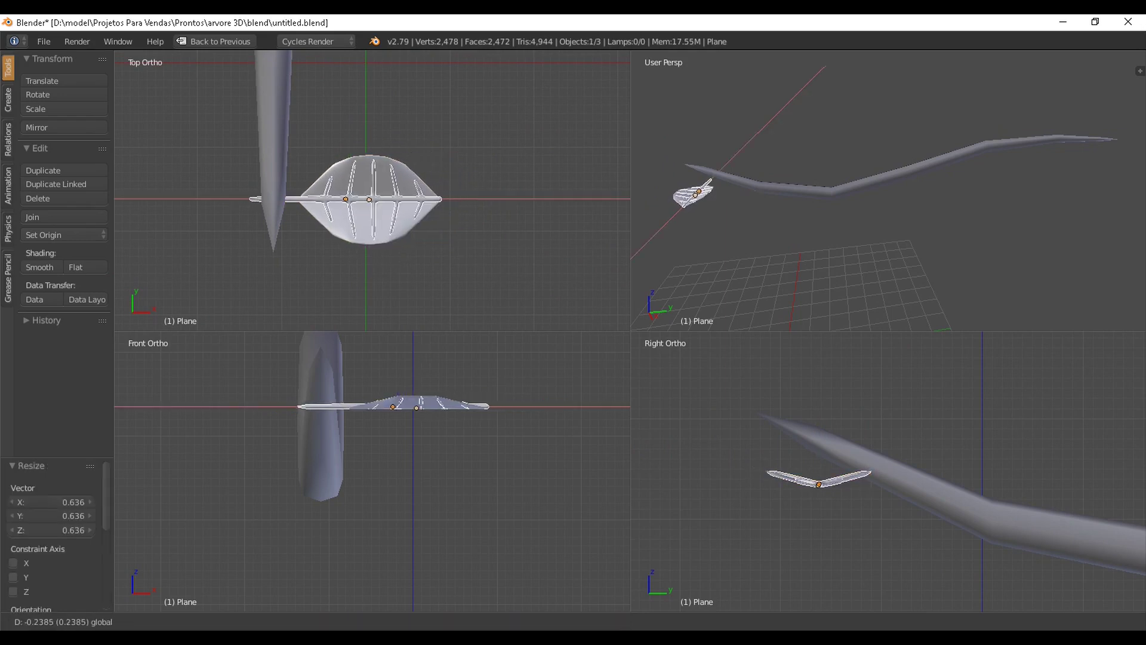
left_click(494, 197)
key("g")
key("z")
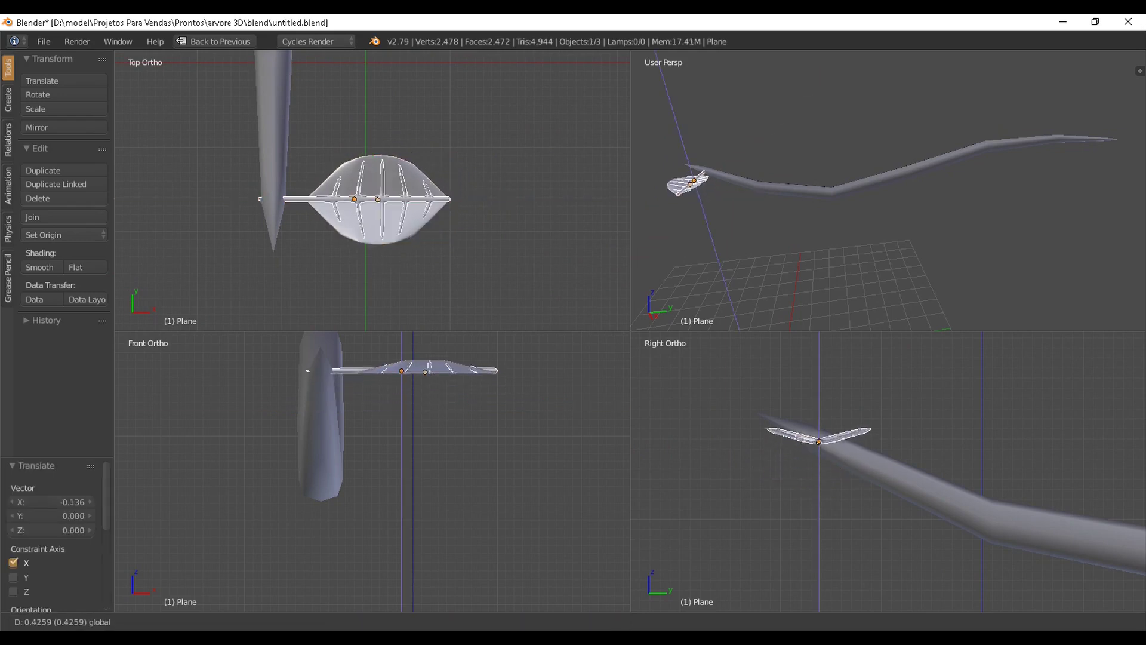
key("Return")
key("g")
key("x")
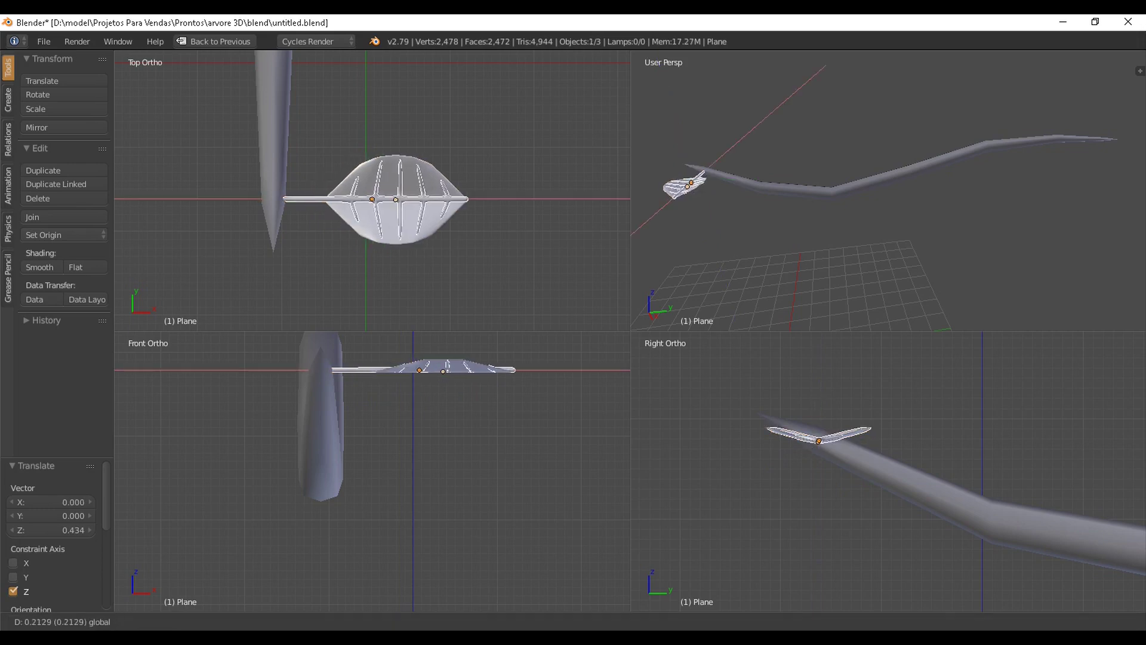
key("Return")
Shift the leaf towards the branch's tip by about -0.217 along Y and 0.104 along Z.
scroll(889, 472, "up", 2)
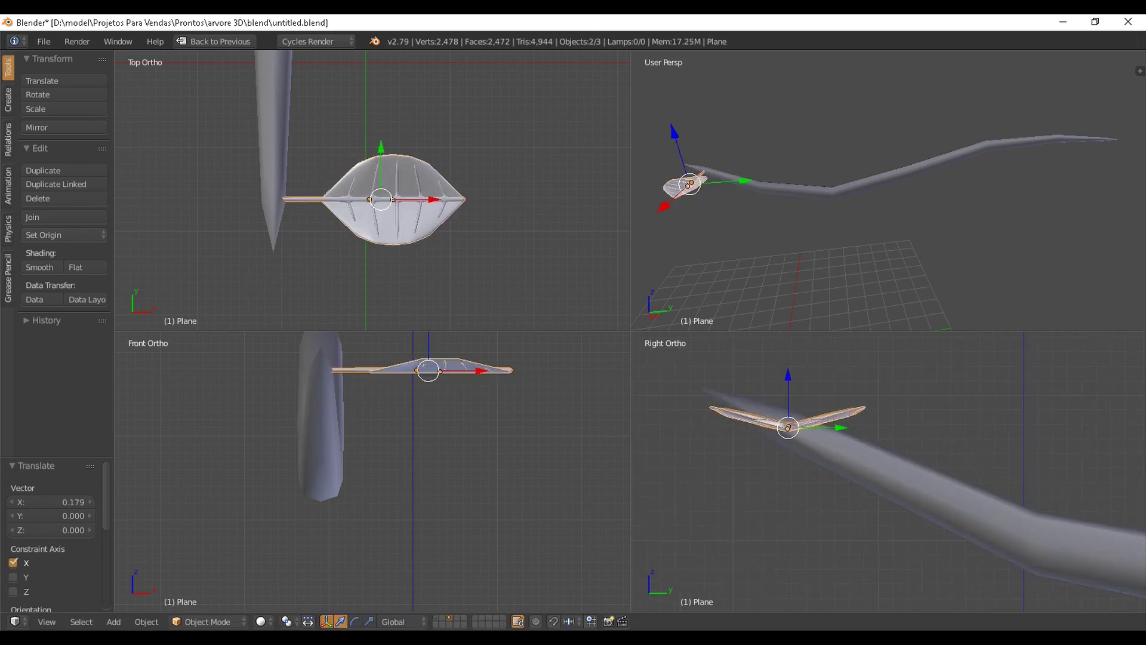
key("g")
key("y")
key("Return")
key("g")
key("z")
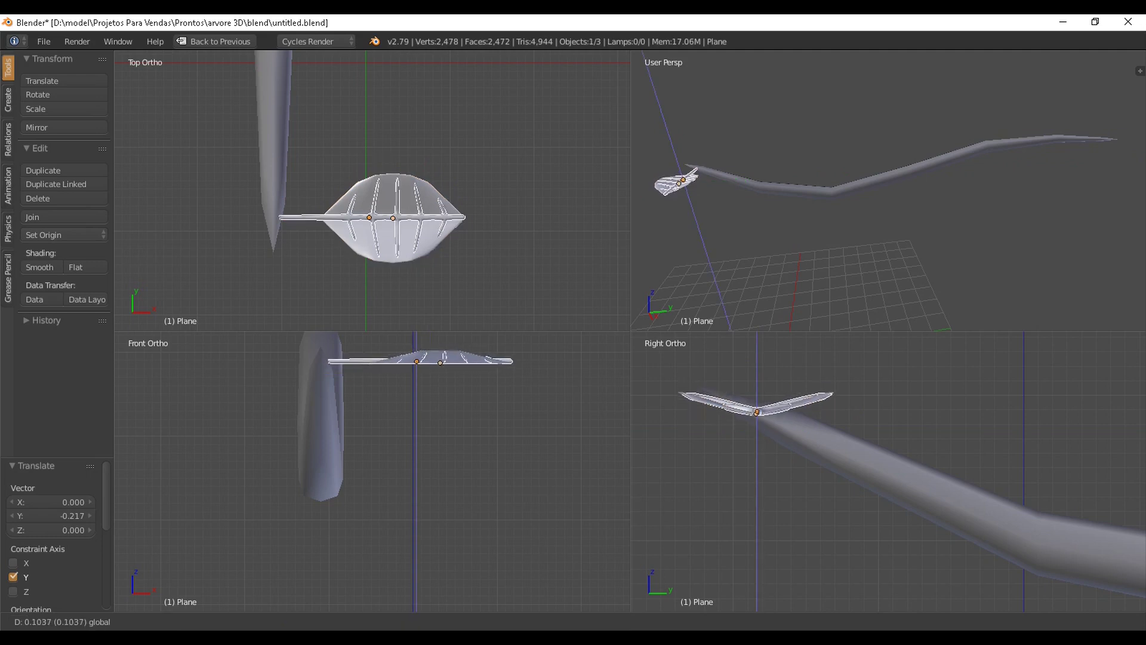
key("Return")
scroll(372, 190, "up", 1)
scroll(372, 471, "up", 1)
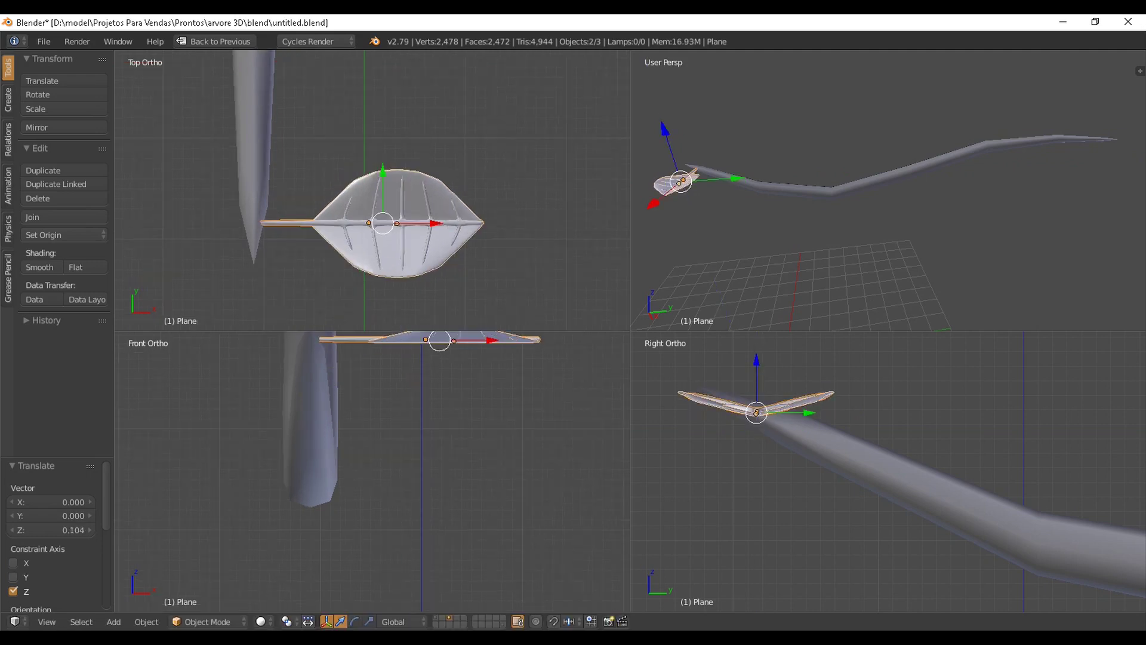
scroll(888, 471, "down", 5)
scroll(372, 190, "down", 4)
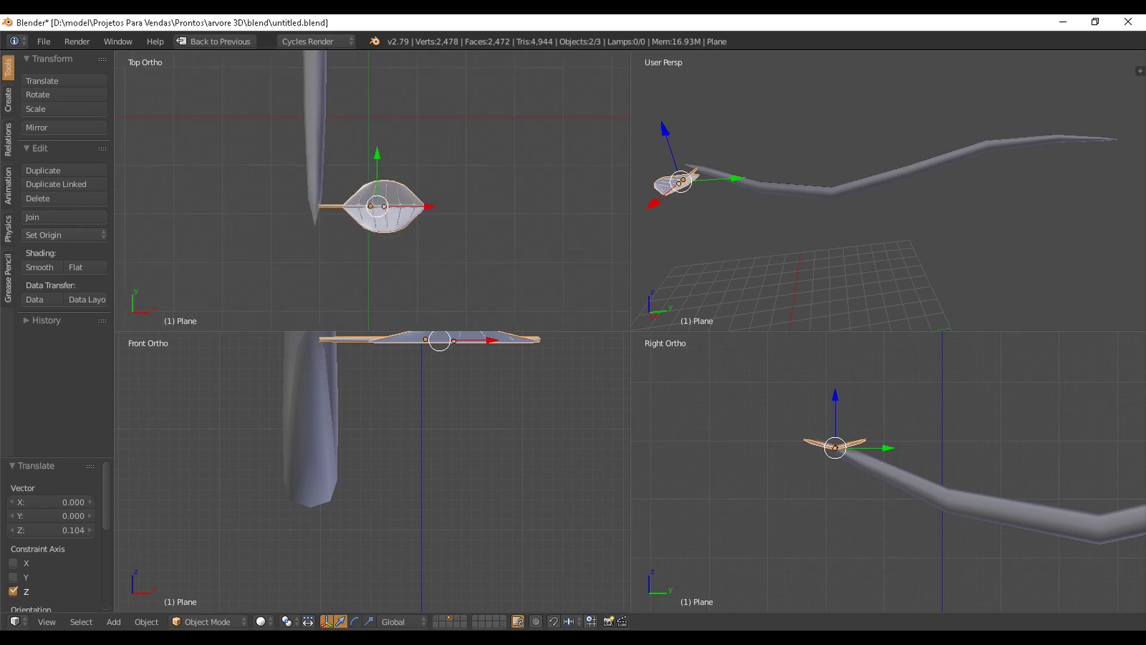
Duplicate the leaf blade and its stem in place.
middle_click_drag(372, 190, 438, 203, "shift")
scroll(439, 203, "up", 2)
key("shift+d")
key("Escape")
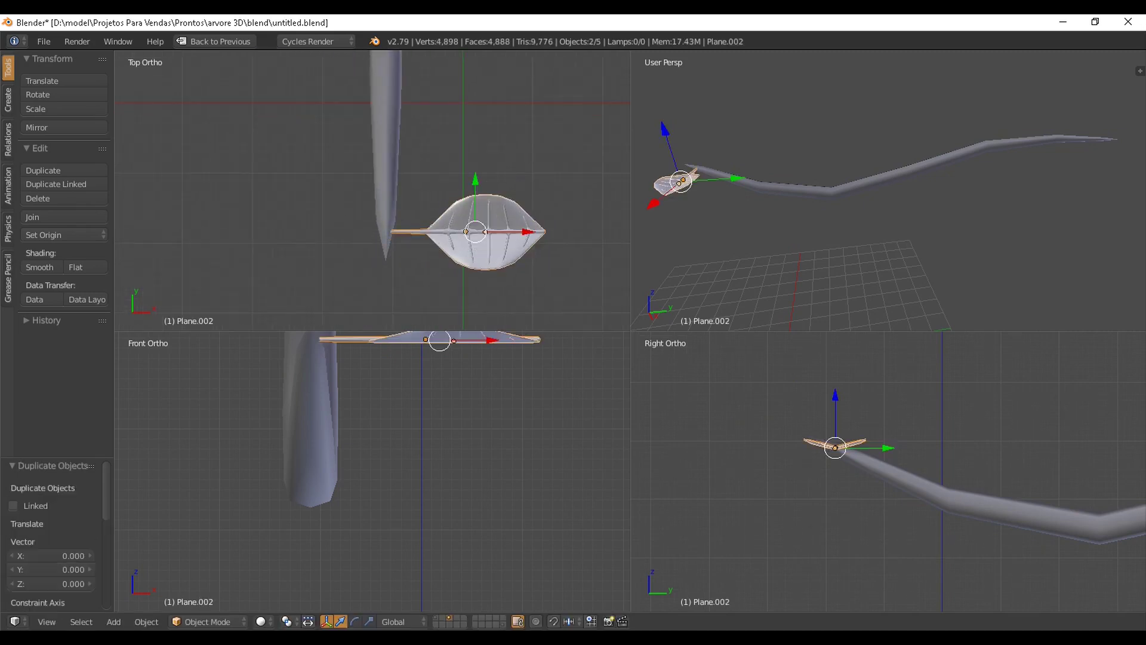
Rotate the duplicated leaf 90° around Z twice and move it about -2.177 along X to the branch's opposite side.
type("rz90")
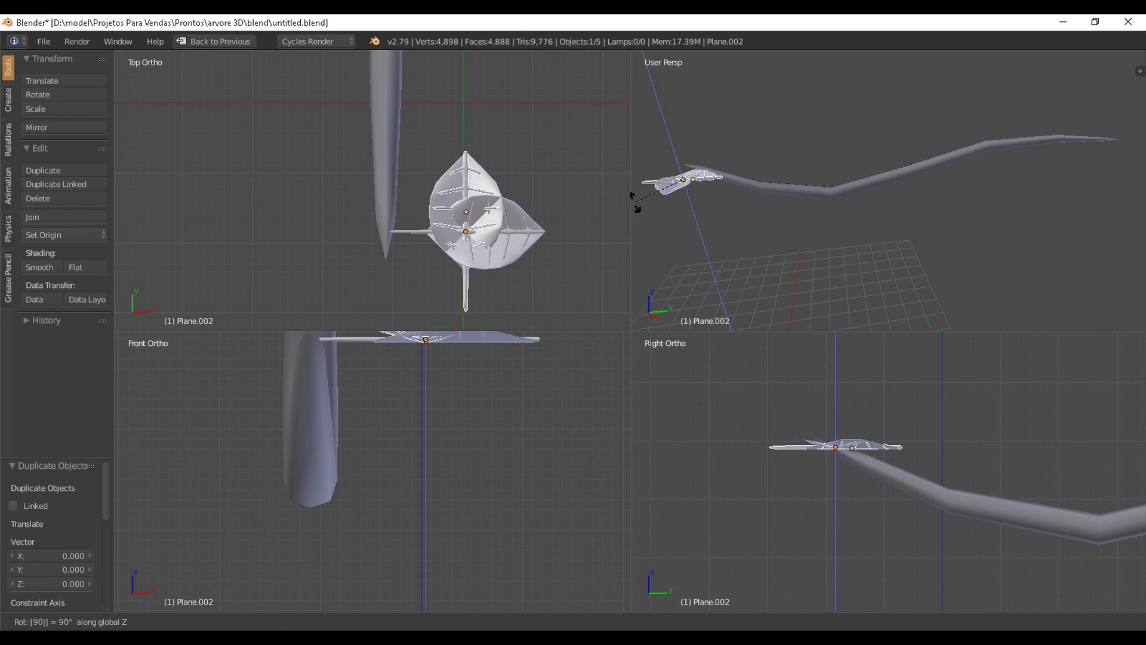
key("Return")
type("rz90")
key("Return")
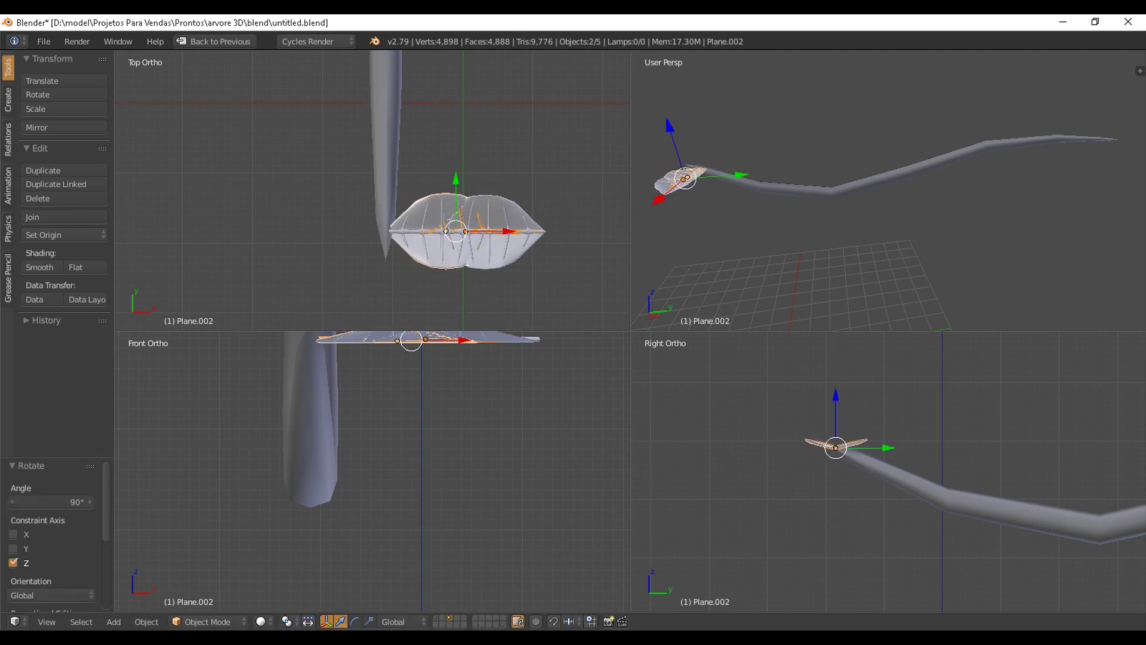
left_click_drag(509, 231, 352, 231)
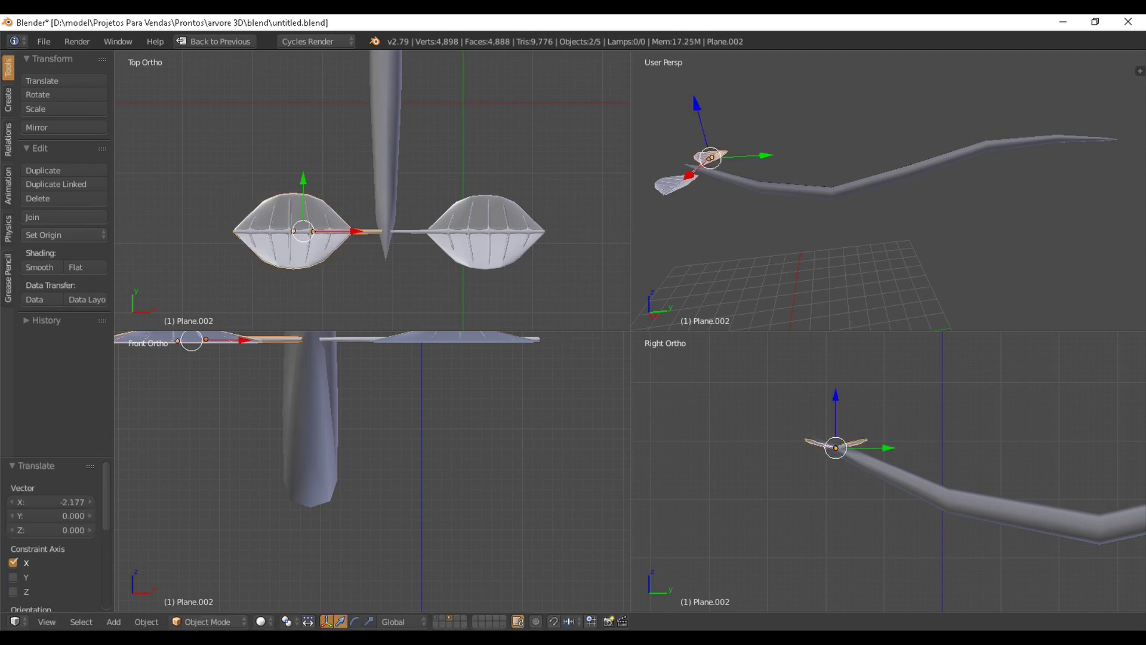
scroll(365, 203, "up", 2)
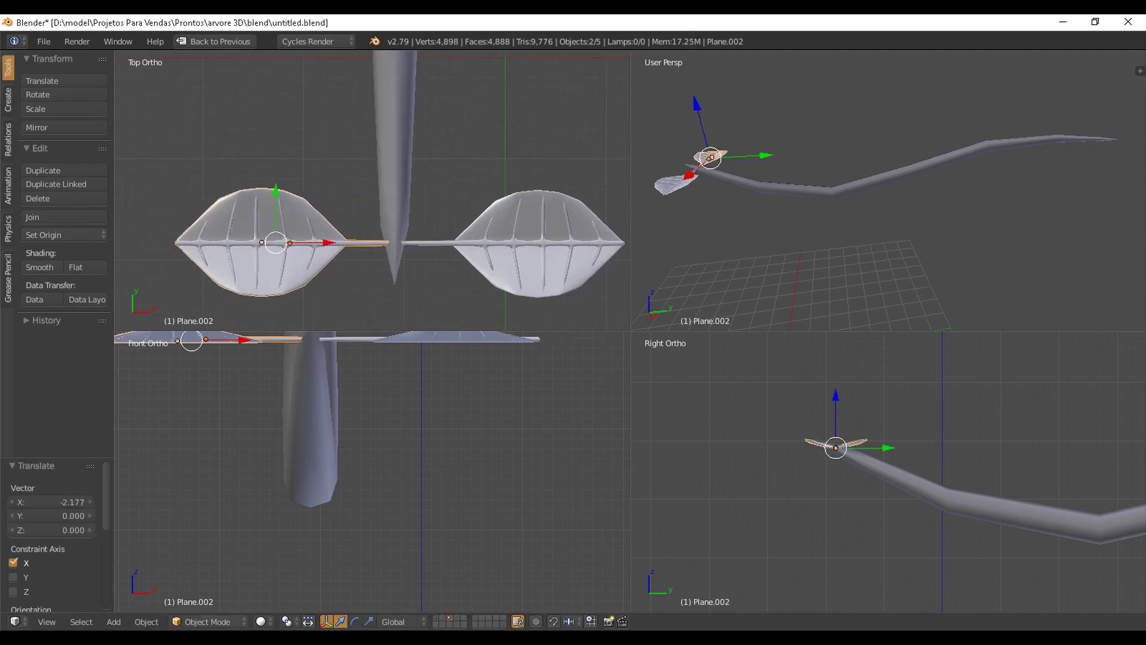
Duplicate both opposite leaves with their stems in place and rotate the copies 90° around Y.
right_click(571, 228, "shift")
right_click(440, 242, "shift")
scroll(440, 242, "down", 6)
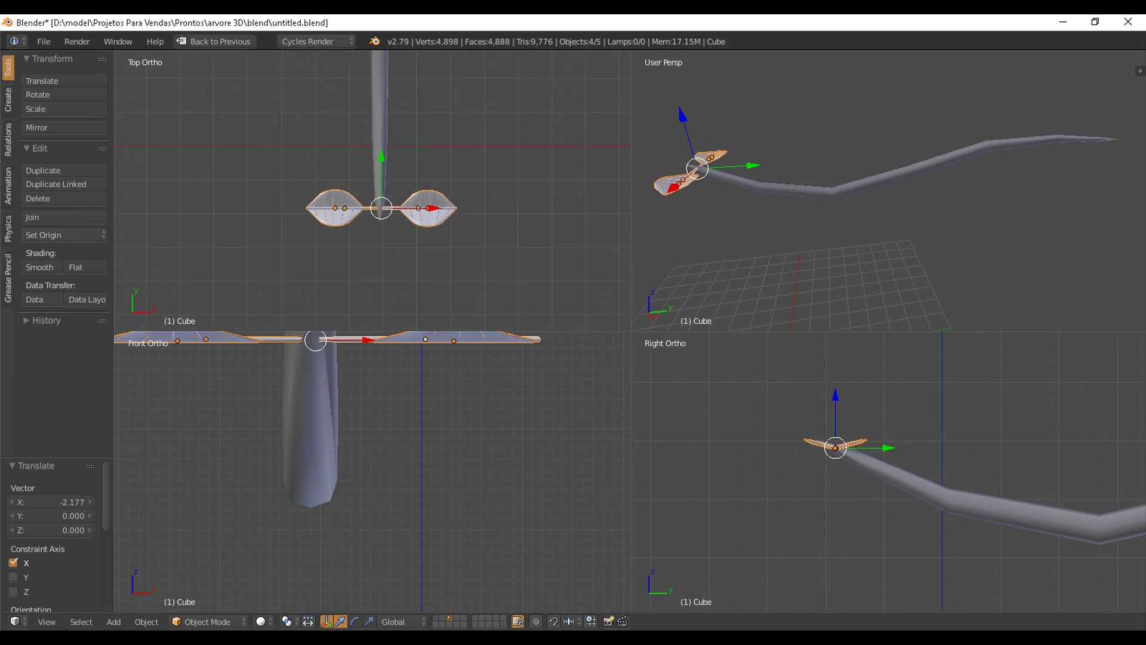
scroll(440, 242, "up", 3)
scroll(440, 242, "down", 2)
middle_click_drag(317, 340, 354, 437, "shift")
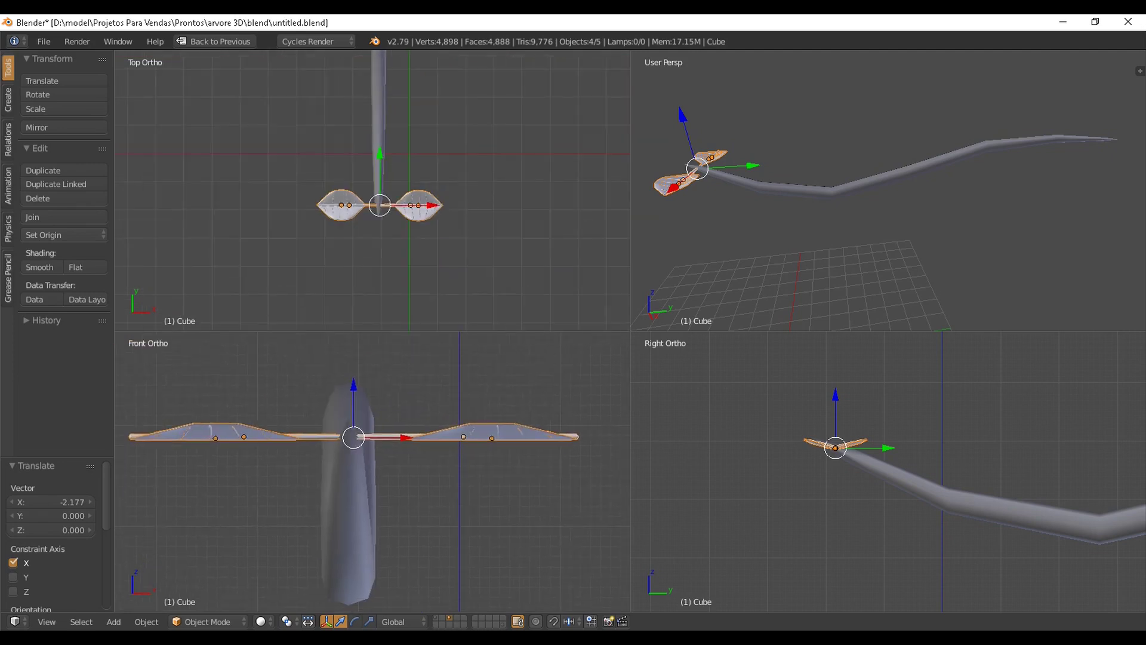
key("shift+d")
key("Escape")
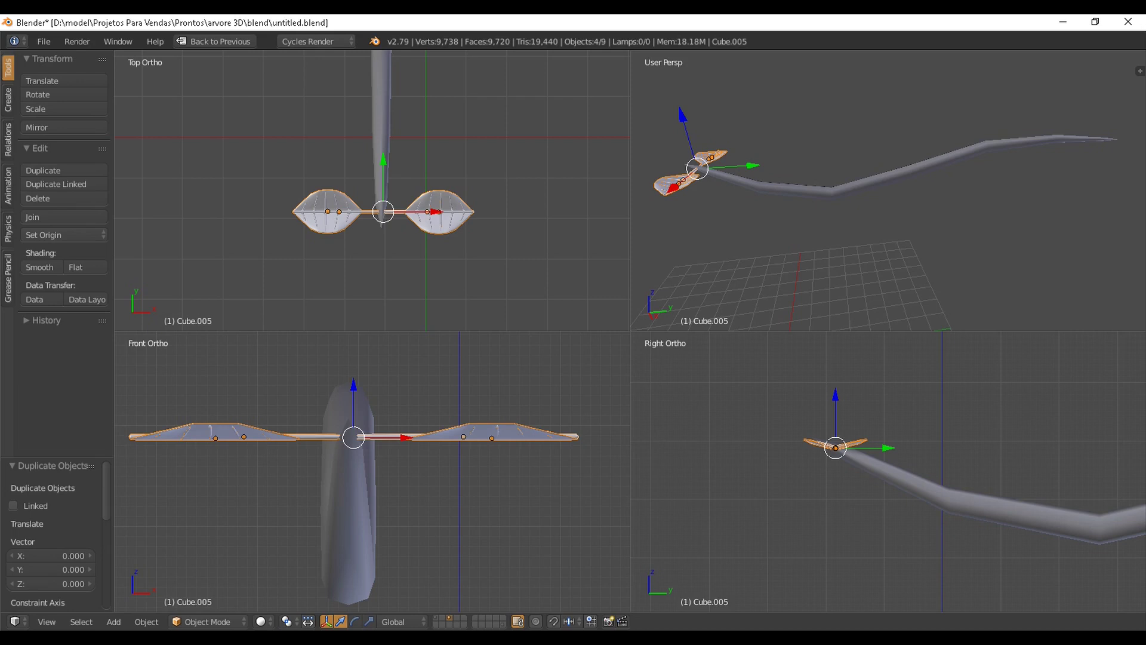
type("ry90")
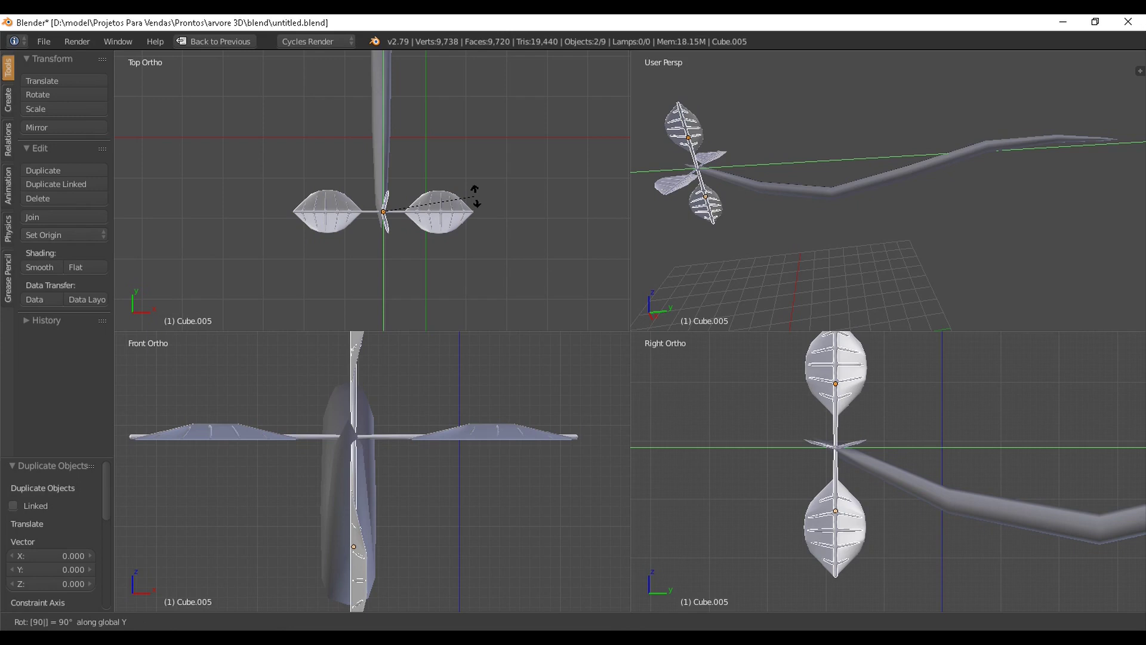
key("Return")
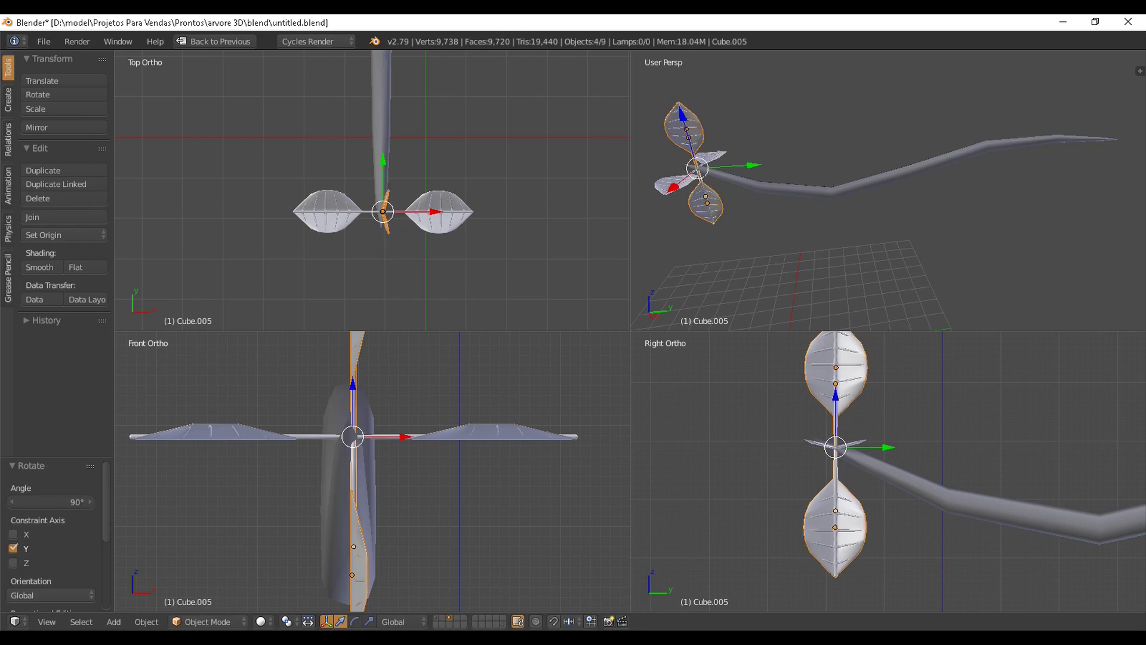
Centre the rotated leaf pair on the branch by moving it about -0.064 and 0.021 along X.
key("g")
key("x")
key("Return")
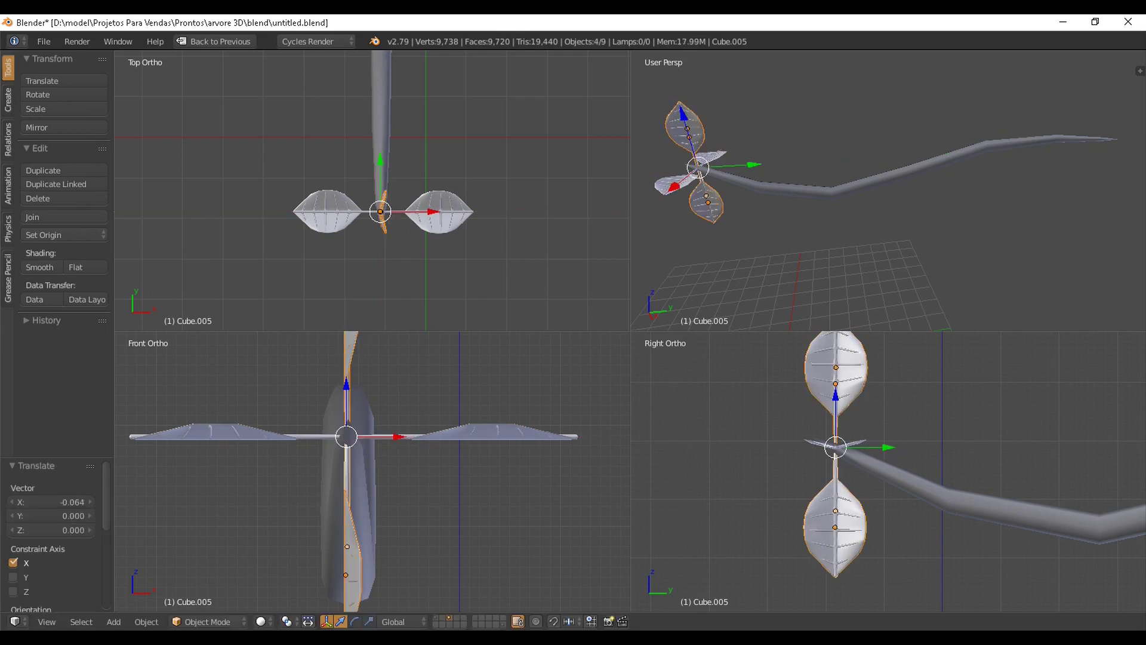
key("g")
key("x")
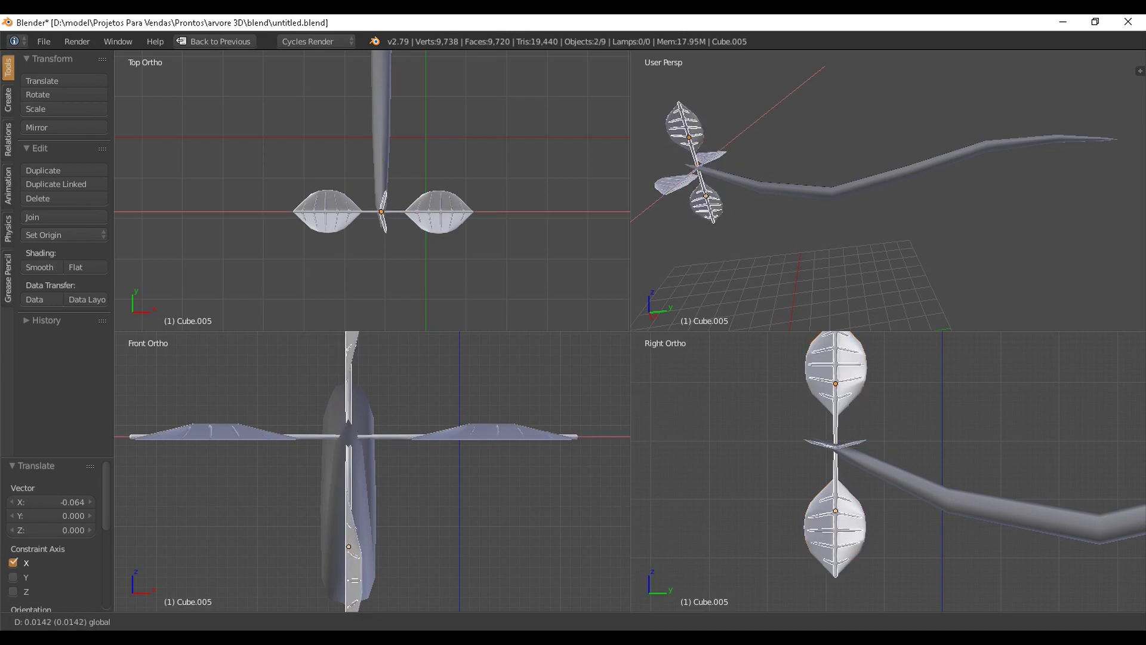
key("Return")
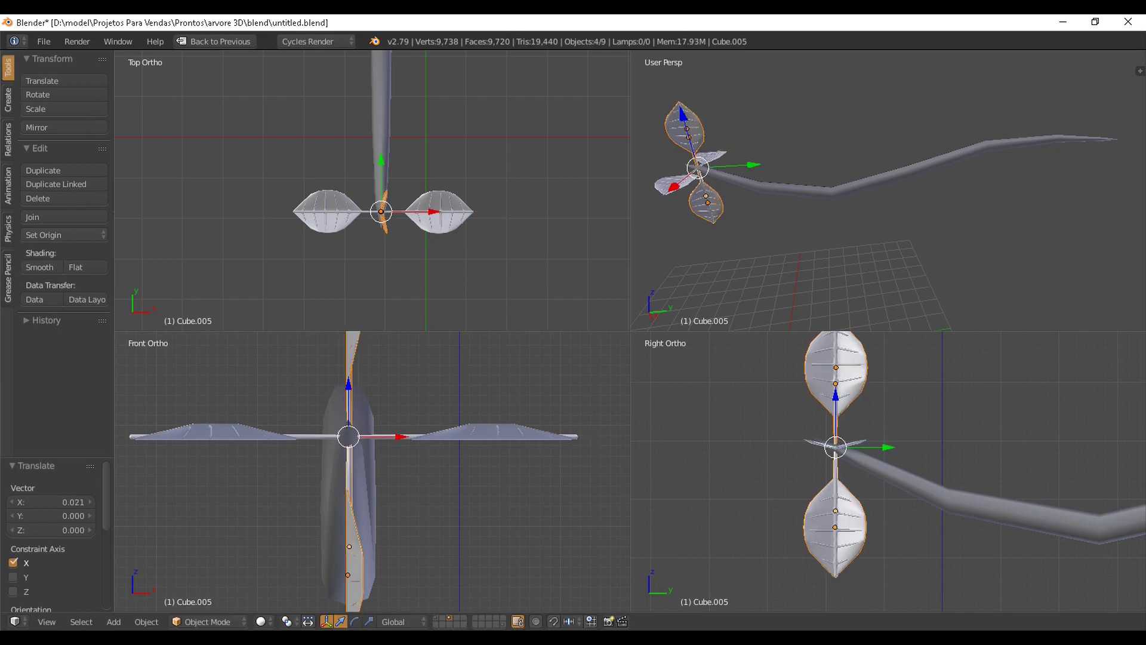
Shift the vertical leaf pair slightly away from the branch's tip along Y and about -0.012 along Z.
key("g")
key("y")
key("Return")
key("g")
key("z")
key("Return")
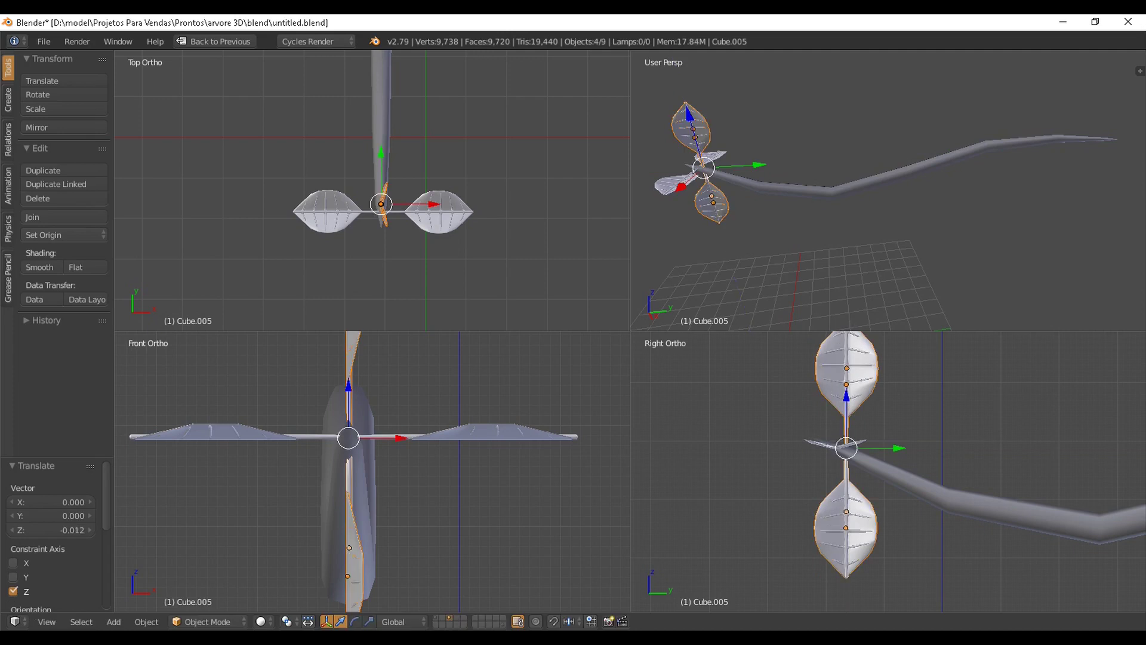
Duplicate the vertical leaf pair in place and rotate the copy 45° around Y.
key("shift+d")
key("Escape")
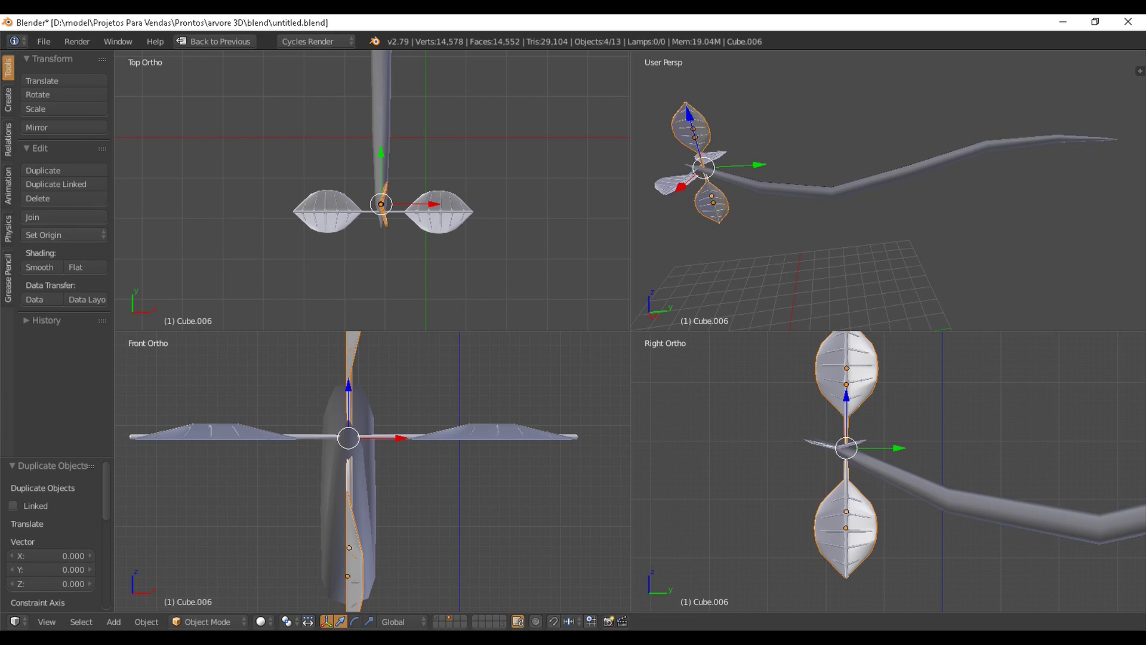
type("ry")
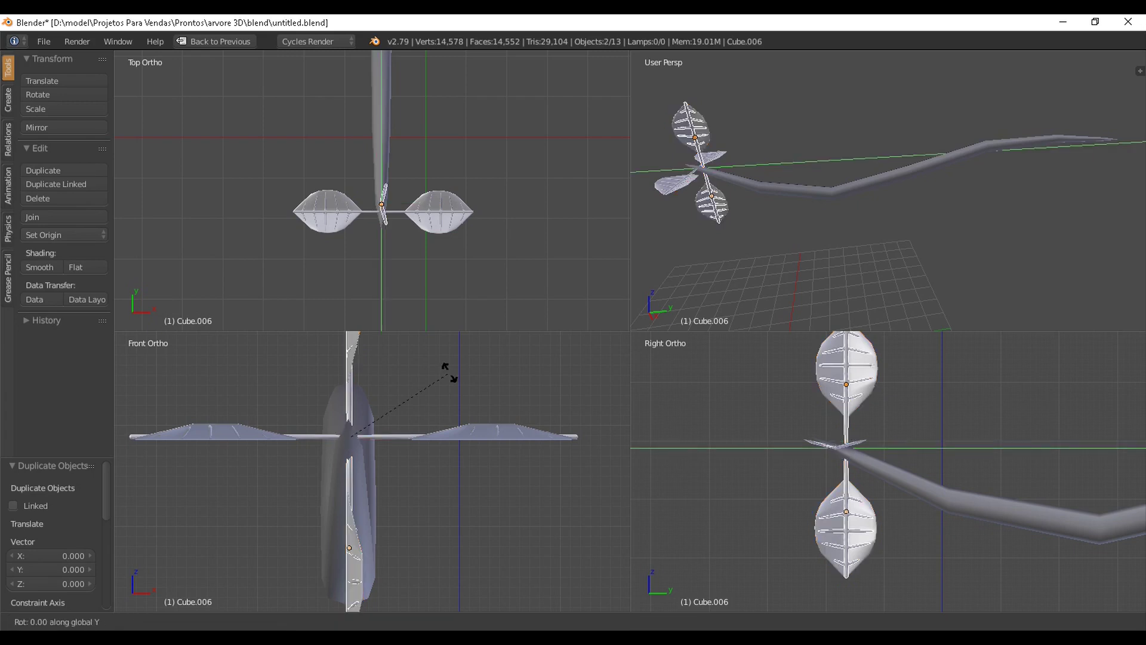
type("45")
key("Return")
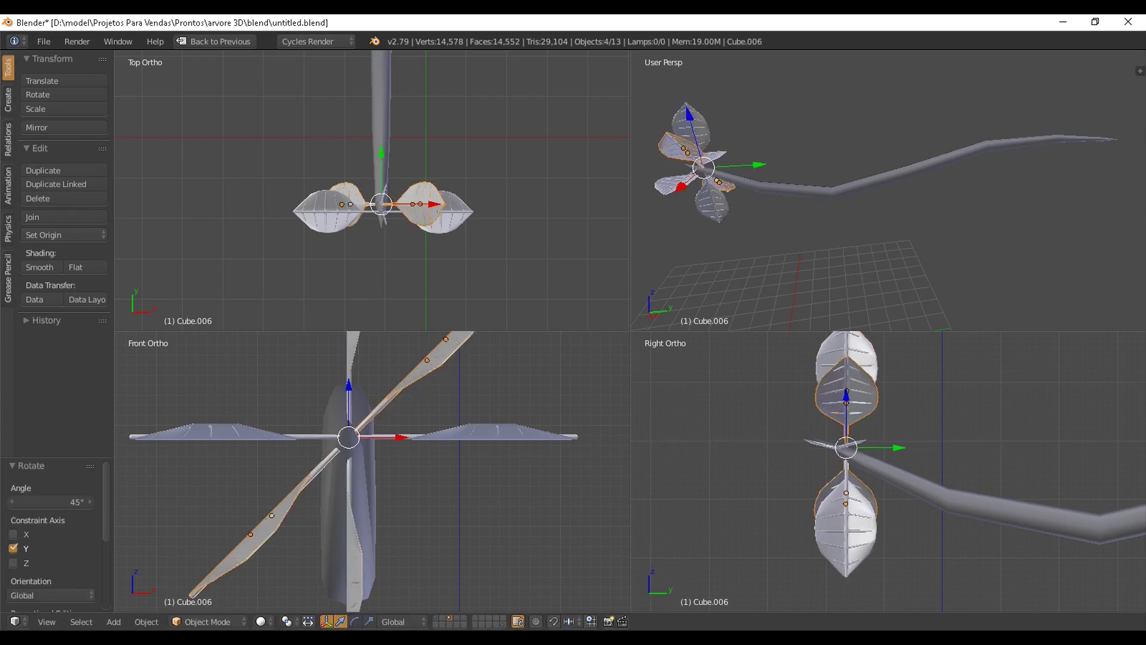
Move the diagonal leaf pair along the branch by about 0.276 and 0.102 along Y and -0.19 along Z.
key("g")
key("y")
key("Return")
key("g")
key("z")
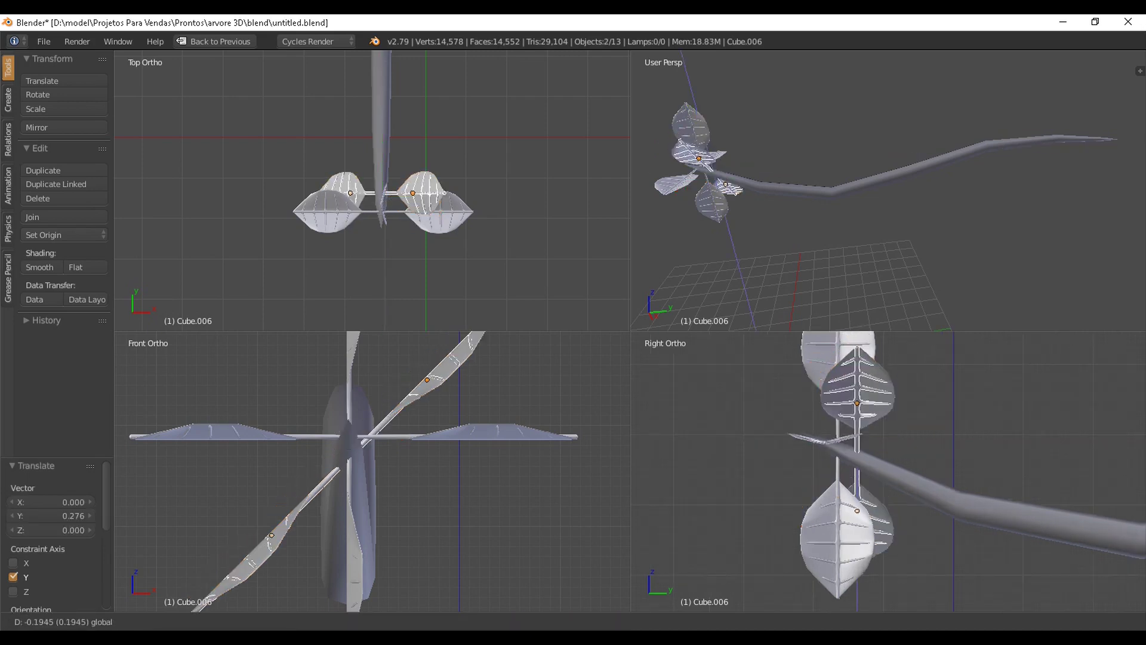
key("Return")
key("g")
key("y")
key("Return")
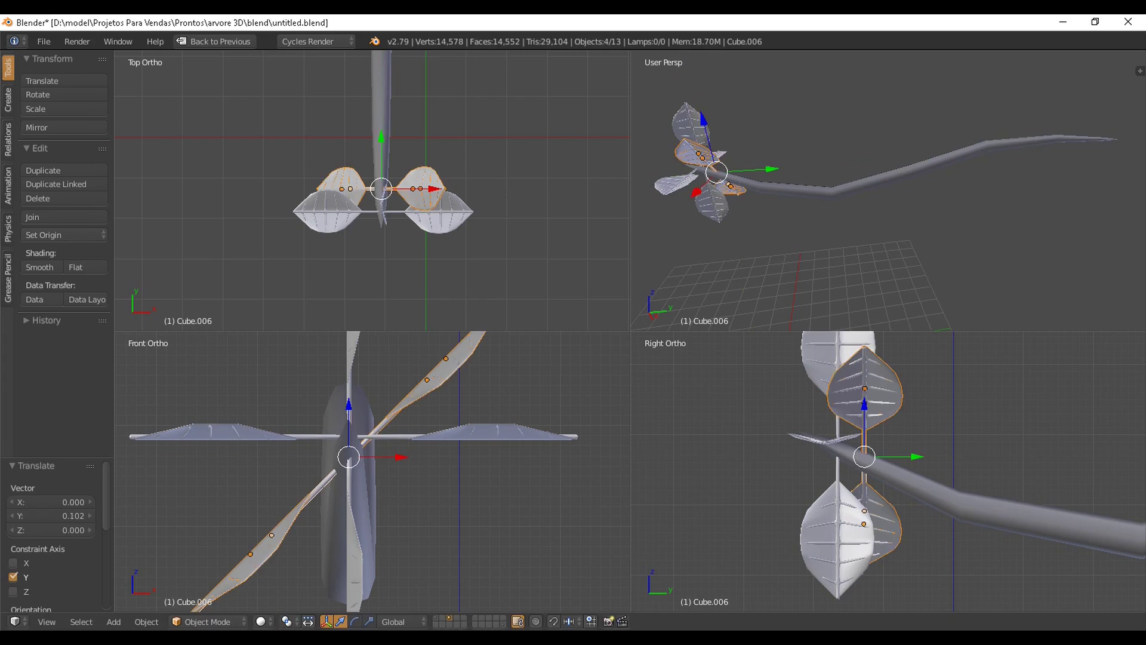
Switch from the four-view layout to a single perspective view of the leaves at the branch's tip.
key("ctrl+alt+q")
scroll(631, 331, "down", 3)
middle_click_drag(597, 335, 758, 358)
scroll(630, 330, "up", 4)
middle_click_drag(630, 330, 812, 308)
middle_click_drag(651, 361, 535, 368)
scroll(639, 346, "up", 2)
Add the remaining leaf blades and stems to the selection one by one.
right_click(618, 456, "shift")
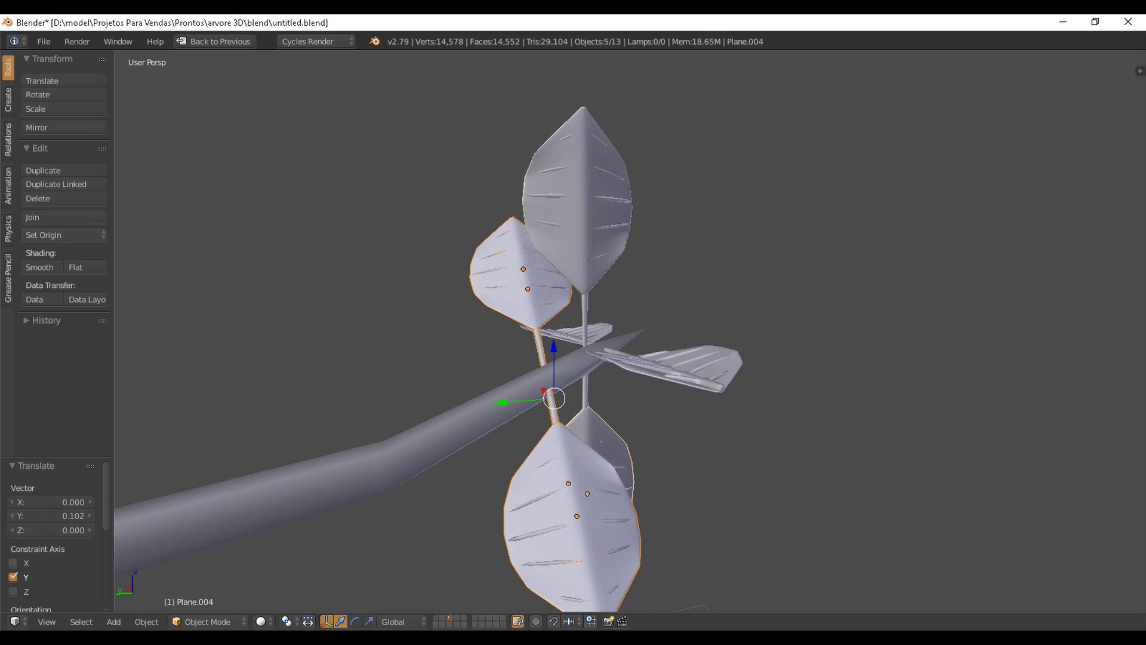
right_click(669, 369, "shift")
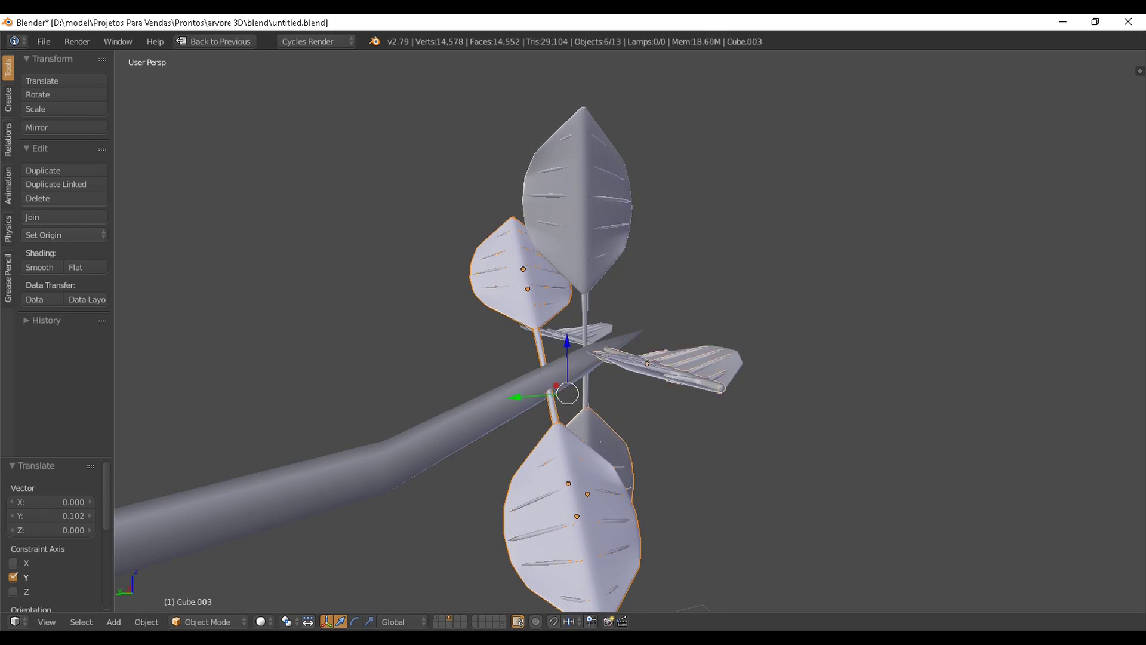
middle_click_drag(669, 369, 686, 376)
right_click(632, 420, "shift")
right_click(631, 257, "shift")
middle_click_drag(631, 257, 687, 325)
scroll(675, 317, "up", 2)
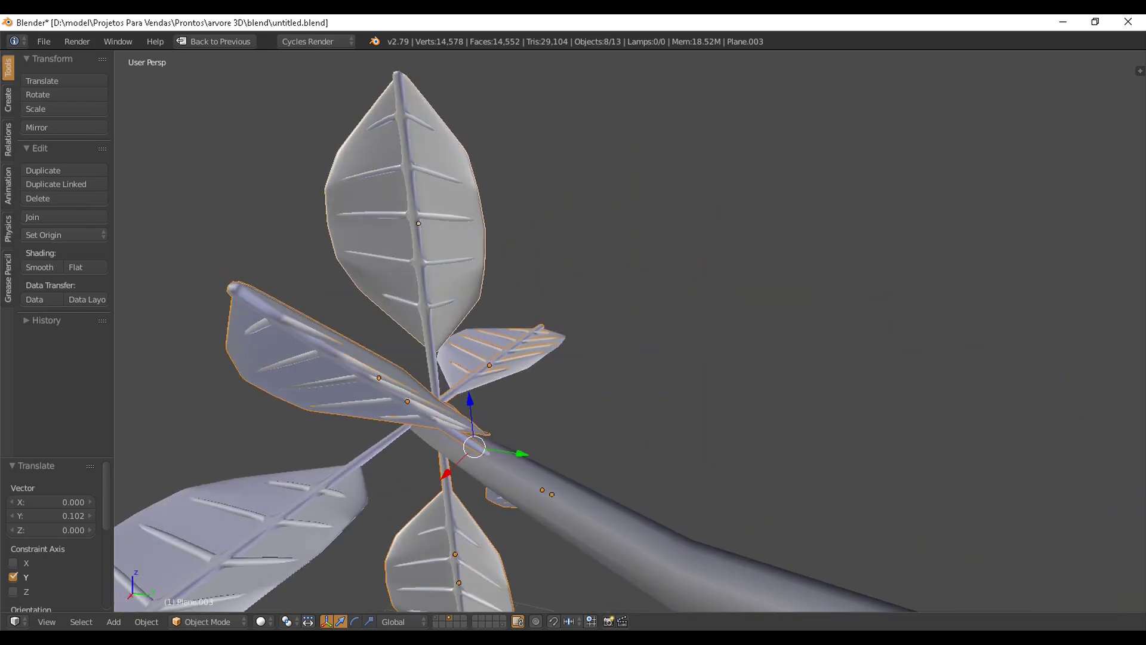
right_click(434, 372, "shift")
middle_click_drag(434, 371, 292, 379)
scroll(468, 325, "down", 4)
scroll(293, 379, "down", 3)
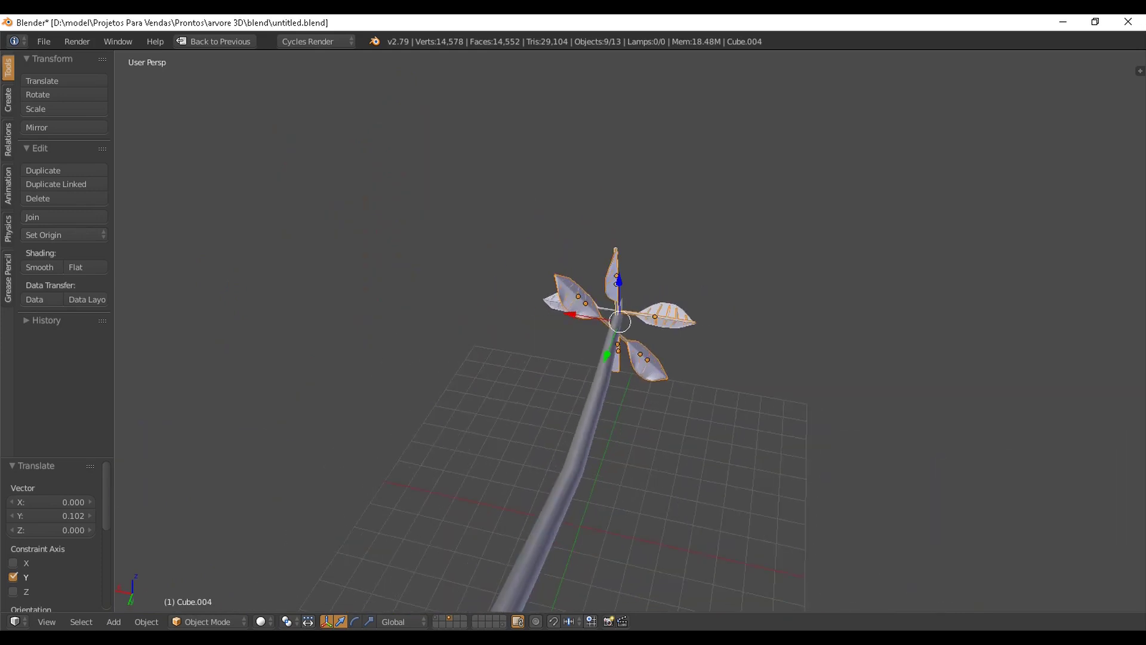
middle_click_drag(631, 331, 582, 334)
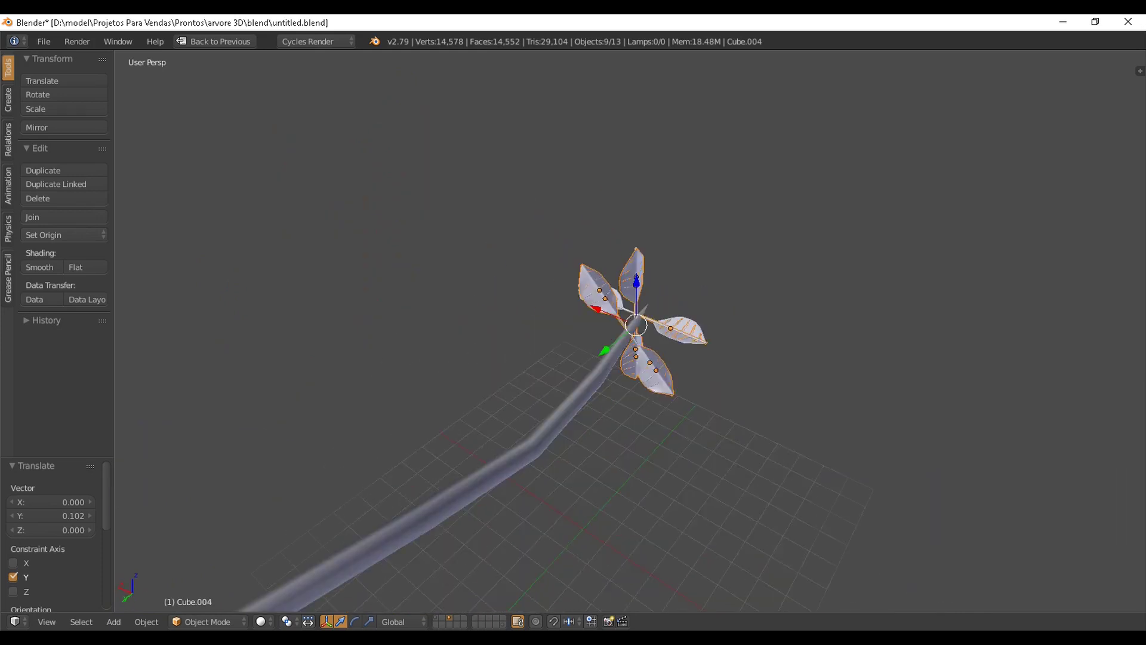
Select all leaves and stems, leaving the branch out of the selection.
scroll(630, 330, "up", 3)
key("a")
key("a")
middle_click_drag(358, 346, 411, 337)
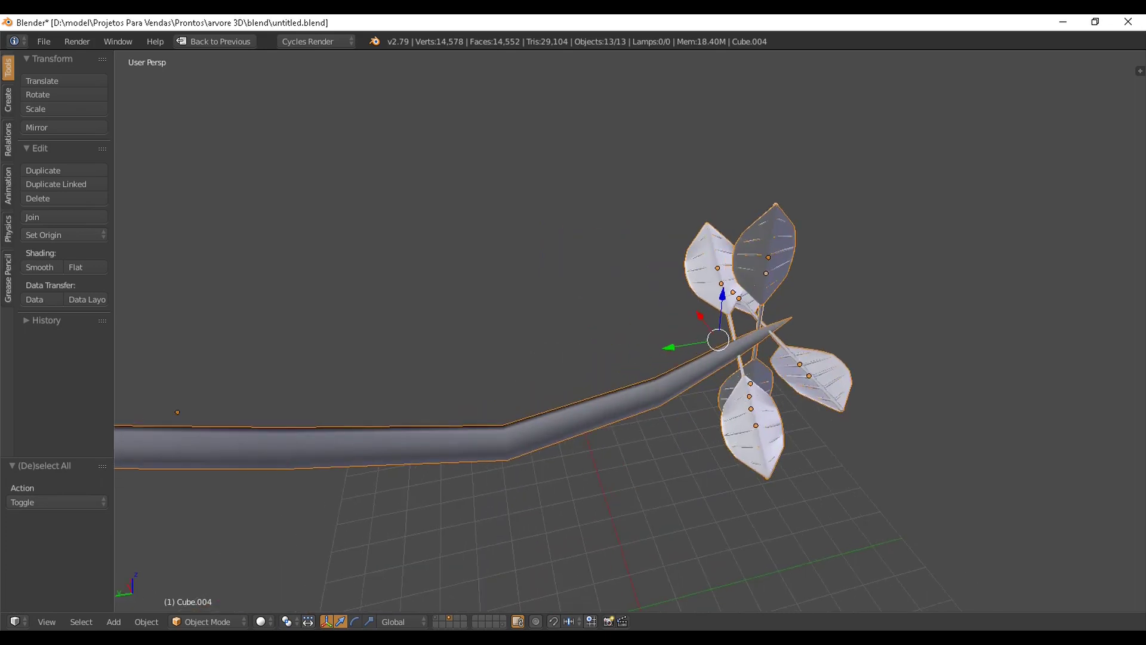
right_click(568, 421, "shift")
right_click(567, 421, "shift")
Duplicate the leaf cluster, shift the copy along Y towards the branch's middle and move it about -0.585 along Z.
scroll(567, 421, "down", 4)
middle_click_drag(567, 421, 520, 408, "shift")
scroll(516, 417, "up", 3)
scroll(518, 391, "down", 3)
scroll(518, 391, "up", 2)
key("shift+d")
key("y")
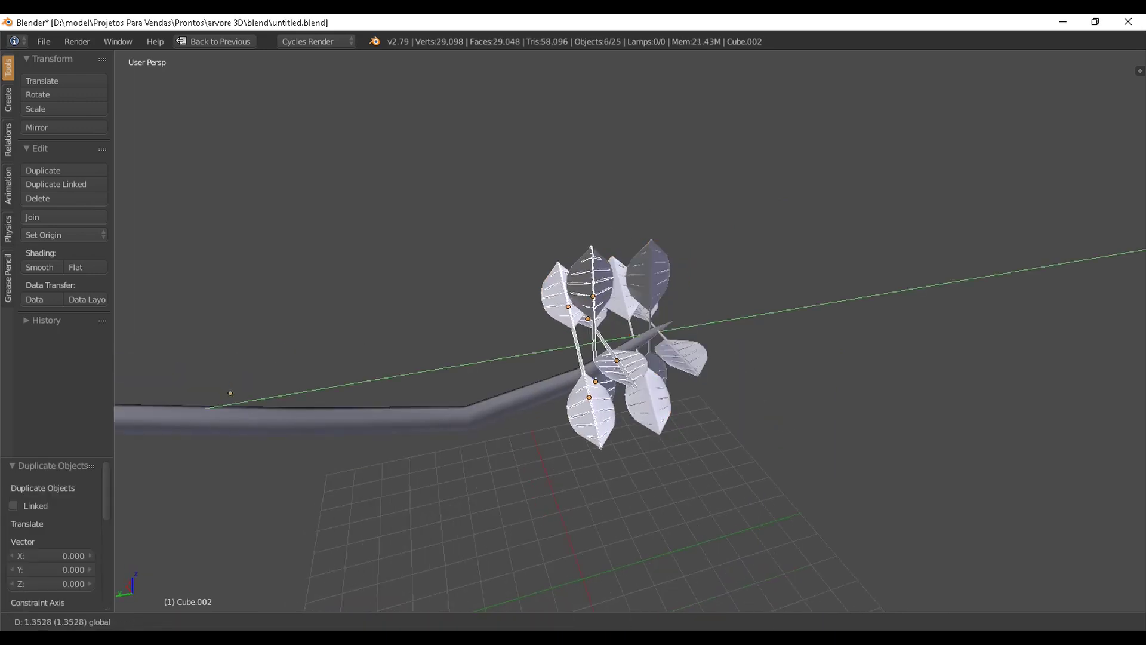
left_click_drag(550, 350, 550, 351)
left_click_drag(599, 298, 599, 321)
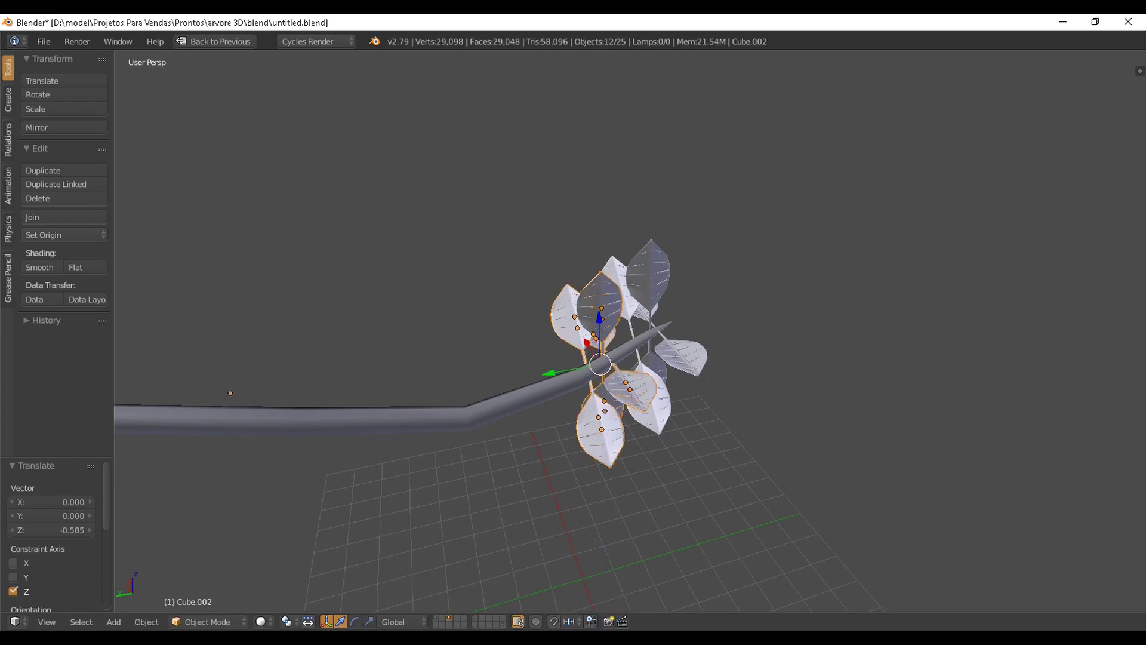
Nudge the copied leaf cluster slightly so it lines up with the branch.
middle_click_drag(599, 321, 735, 317)
middle_click_drag(349, 531, 380, 455)
scroll(374, 406, "up", 3)
scroll(805, 508, "down", 3)
middle_click_drag(805, 508, 893, 522)
scroll(924, 518, "up", 2)
left_click_drag(564, 463, 567, 462)
middle_click_drag(568, 462, 262, 406)
Duplicate the second leaf cluster and move the copy further along the branch in Y and slightly down in Z.
scroll(334, 388, "down", 4)
scroll(269, 411, "up", 2)
key("shift+d")
key("Escape")
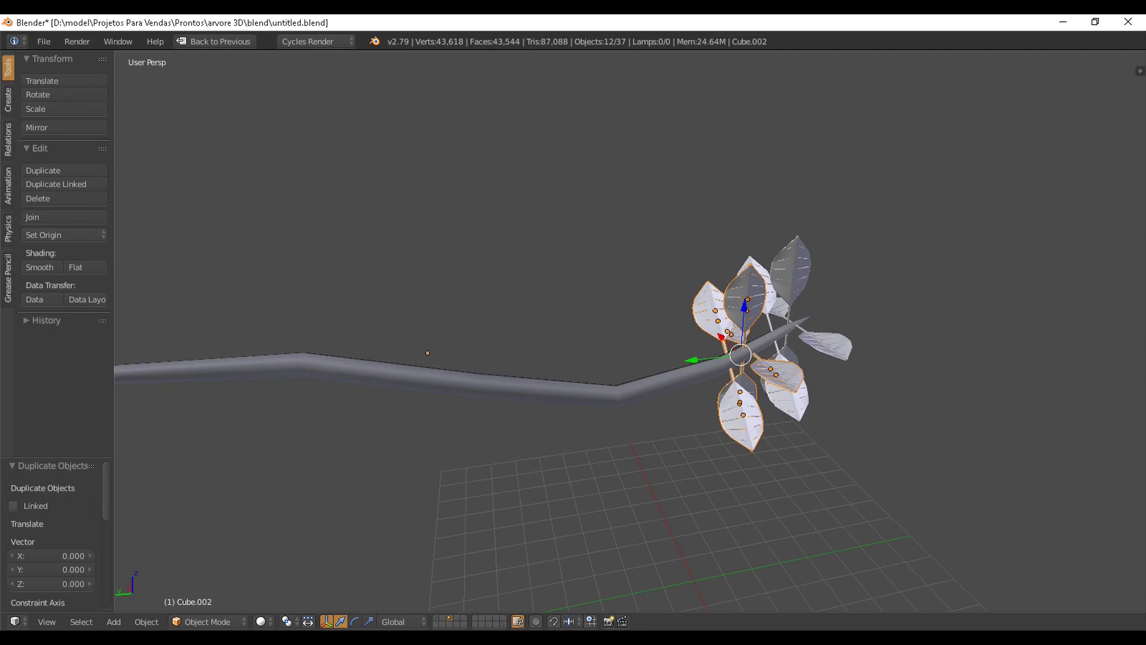
left_click_drag(693, 359, 630, 366)
key("Return")
left_click_drag(686, 312, 686, 327)
Duplicate the third leaf cluster and move the copy about 1.482 along Y.
middle_click_drag(686, 328, 549, 334)
middle_click_drag(639, 297, 445, 340)
scroll(630, 331, "up", 1)
key("shift+d")
right_click(660, 388)
left_click_drag(661, 405, 583, 405)
middle_click_drag(583, 405, 634, 389)
scroll(580, 377, "down", 1)
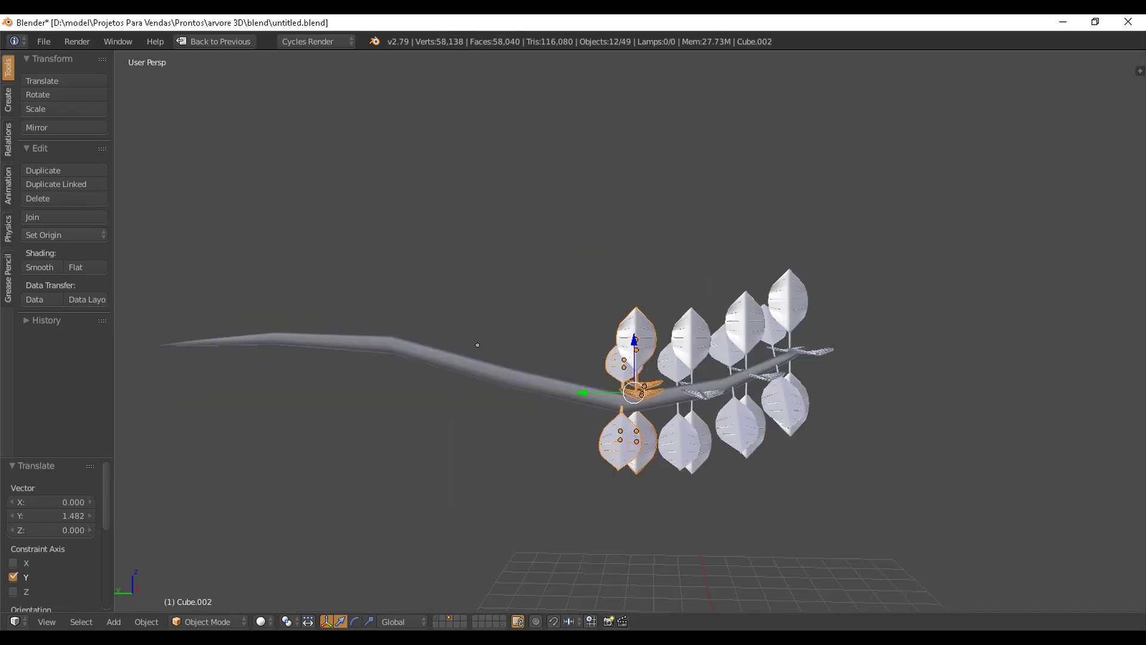
Duplicate the fourth leaf cluster and move the copy about 1.436 along Y and -0.003 along Z.
key("shift+d")
right_click(621, 391)
left_click_drag(582, 392, 528, 393)
middle_click_drag(529, 393, 600, 399)
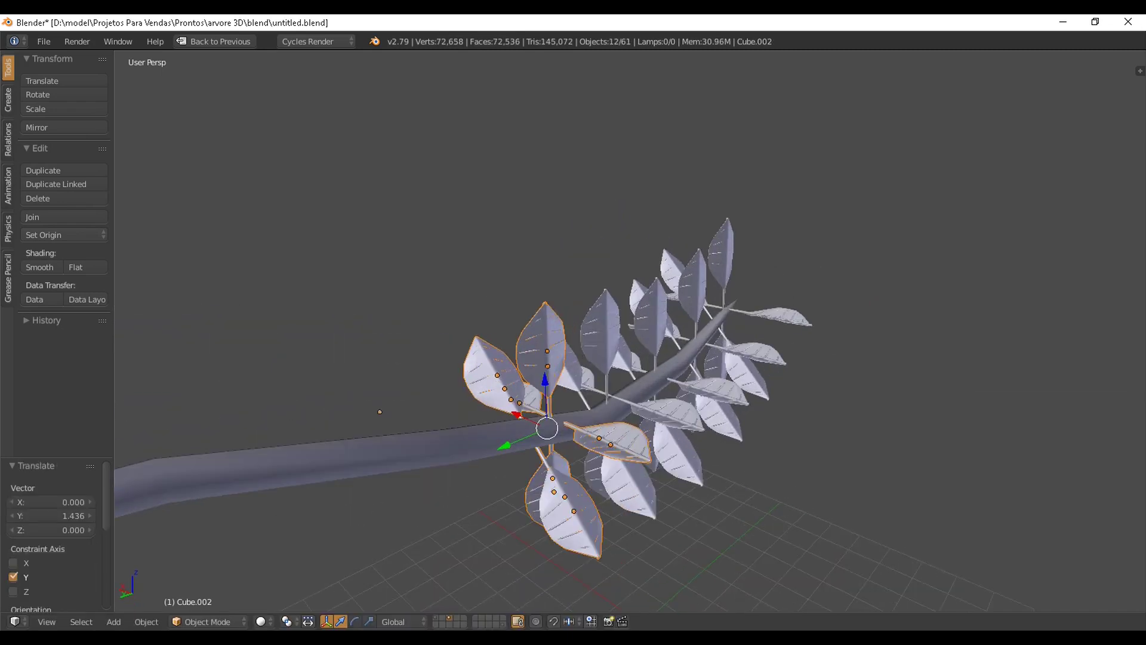
mouse_move(545, 380)
left_mouse_down()
mouse_move(545, 367)
mouse_move(545, 381)
left_mouse_up()
Duplicate the fifth leaf cluster and move the copy further along Y, about 0.331 along Z and -0.132 along X.
middle_click_drag(545, 381, 623, 436)
scroll(531, 376, "down", 4)
scroll(621, 427, "up", 4)
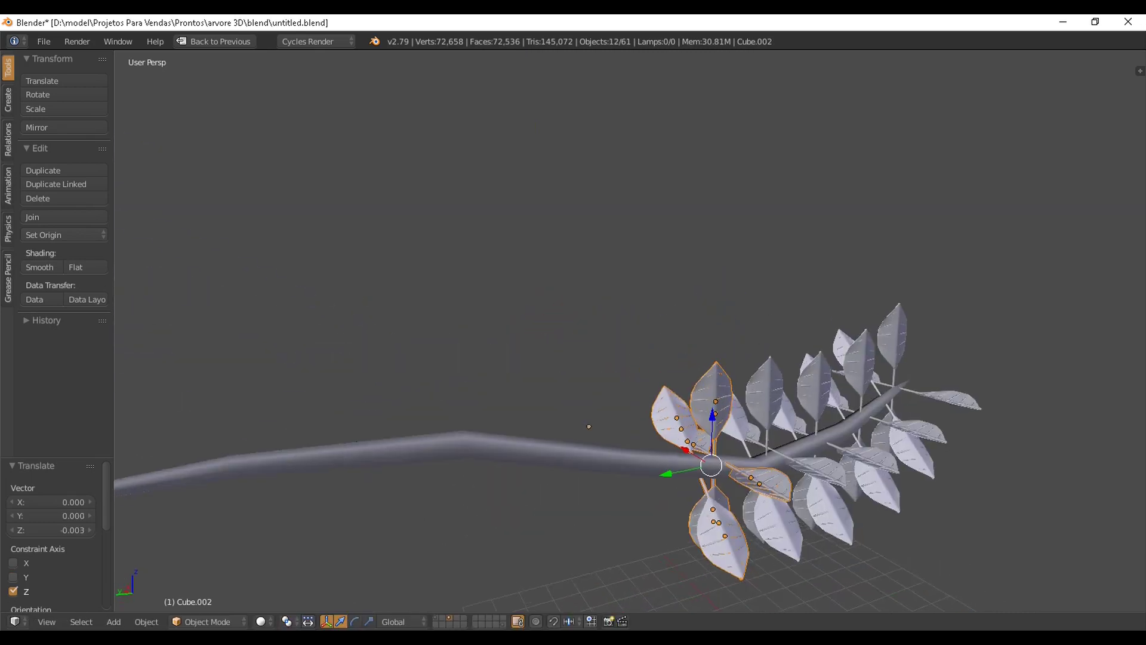
middle_click_drag(508, 327, 562, 307)
key("shift+d")
right_click(657, 477)
left_click_drag(658, 479, 588, 479)
left_click_drag(637, 431, 637, 414)
middle_click_drag(633, 412, 725, 442)
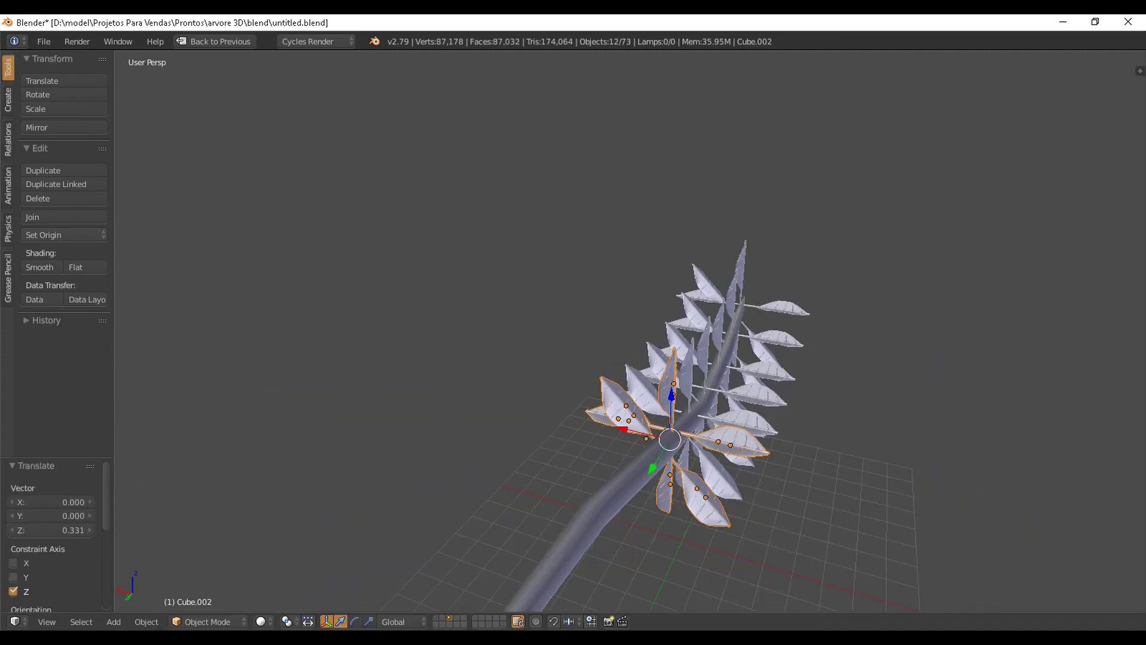
left_click_drag(623, 429, 629, 430)
Duplicate the sixth leaf cluster, move the copy further along Y and about 0.285 along Z, and nudge it onto the branch.
middle_click_drag(629, 430, 636, 388)
scroll(686, 409, "down", 4)
scroll(645, 412, "up", 5)
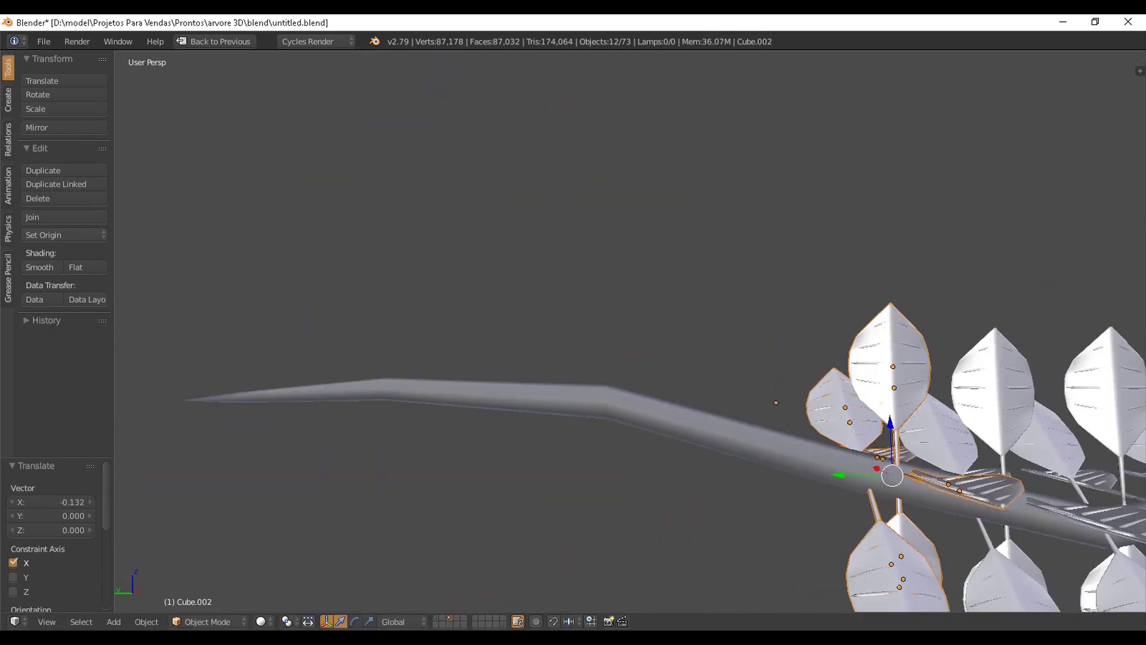
key("shift+d")
key("Escape")
left_click_drag(838, 473, 758, 473)
left_click_drag(808, 422, 808, 396)
middle_click_drag(808, 396, 931, 442)
middle_click_drag(1083, 418, 1006, 390)
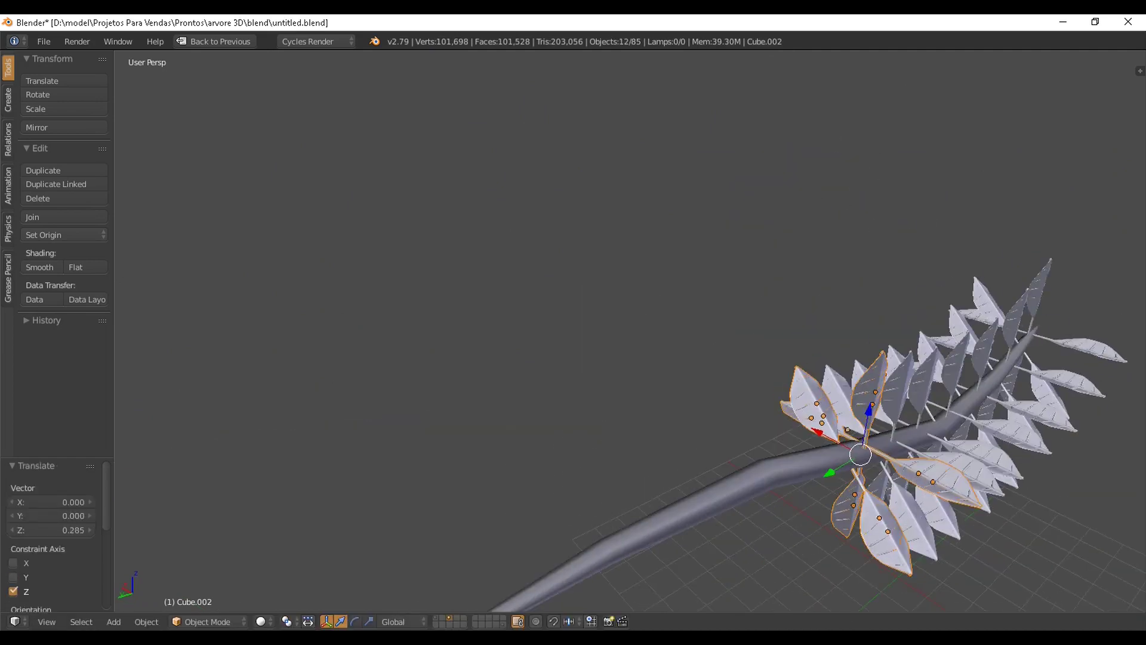
left_click_drag(818, 432, 820, 433)
left_click_drag(832, 474, 824, 479)
Shorten the branch mesh by moving the end face of its leafless end about -4.236 along Y.
scroll(824, 479, "down", 4)
middle_click_drag(824, 479, 737, 459)
right_click(638, 388)
middle_click_drag(638, 388, 740, 389)
key("Tab")
scroll(741, 389, "up", 2)
middle_click_drag(609, 394, 616, 392)
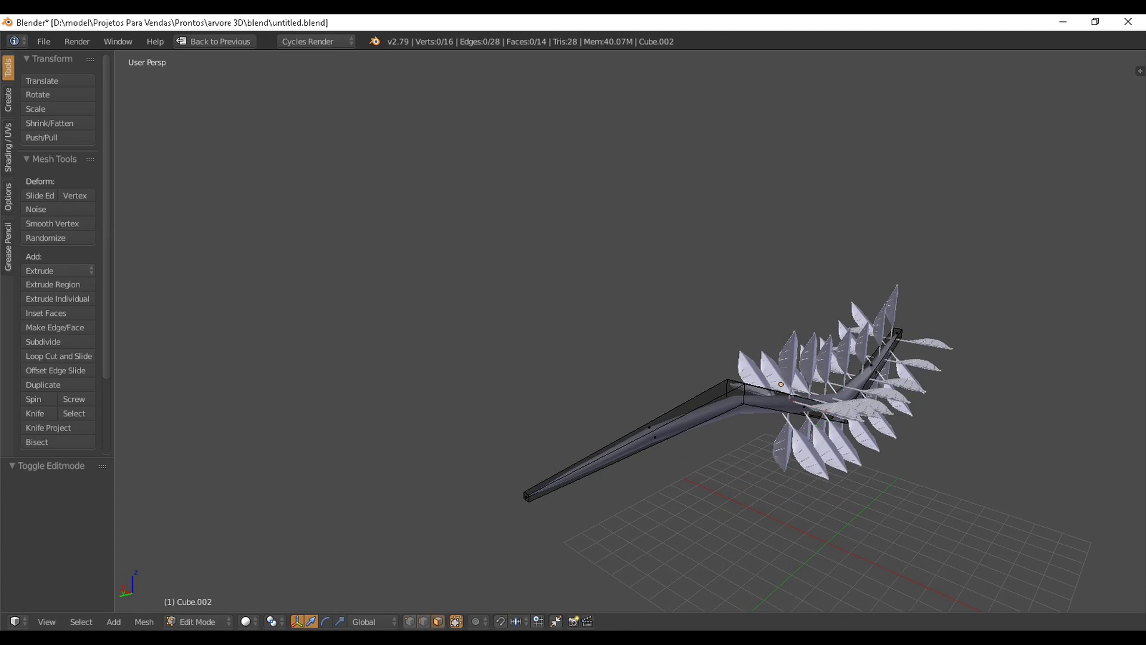
left_click_drag(480, 517, 631, 450)
middle_click_drag(630, 450, 555, 427)
middle_click_drag(687, 381, 715, 415)
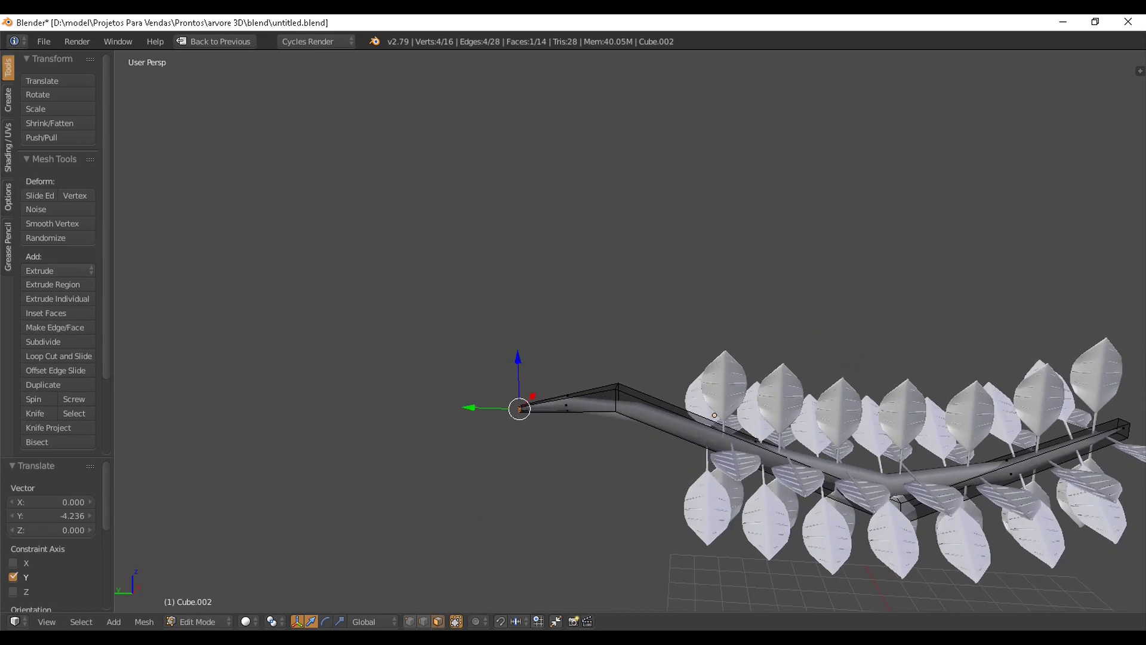
Extend the branch's leafless end outward again by about 0.63 along Y and return to Object Mode.
key("g")
key("y")
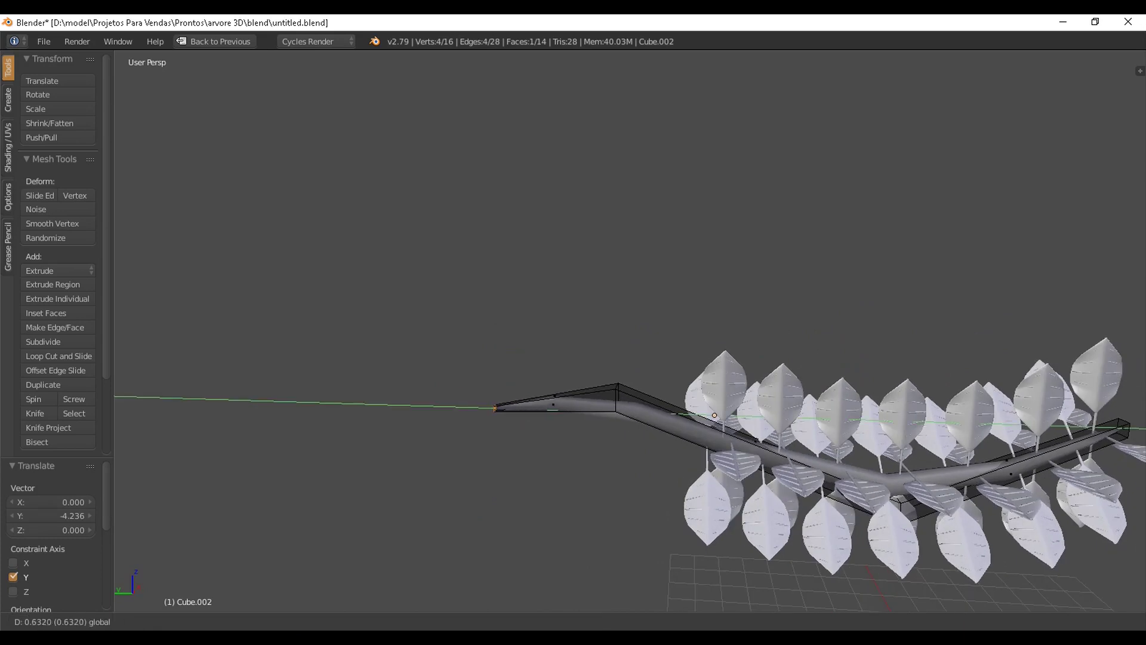
key("Return")
key("Tab")
Save the scene over the existing untitled.blend file.
scroll(631, 331, "down", 5)
middle_click_drag(630, 331, 582, 329, "shift")
key("ctrl+s")
key("Return")
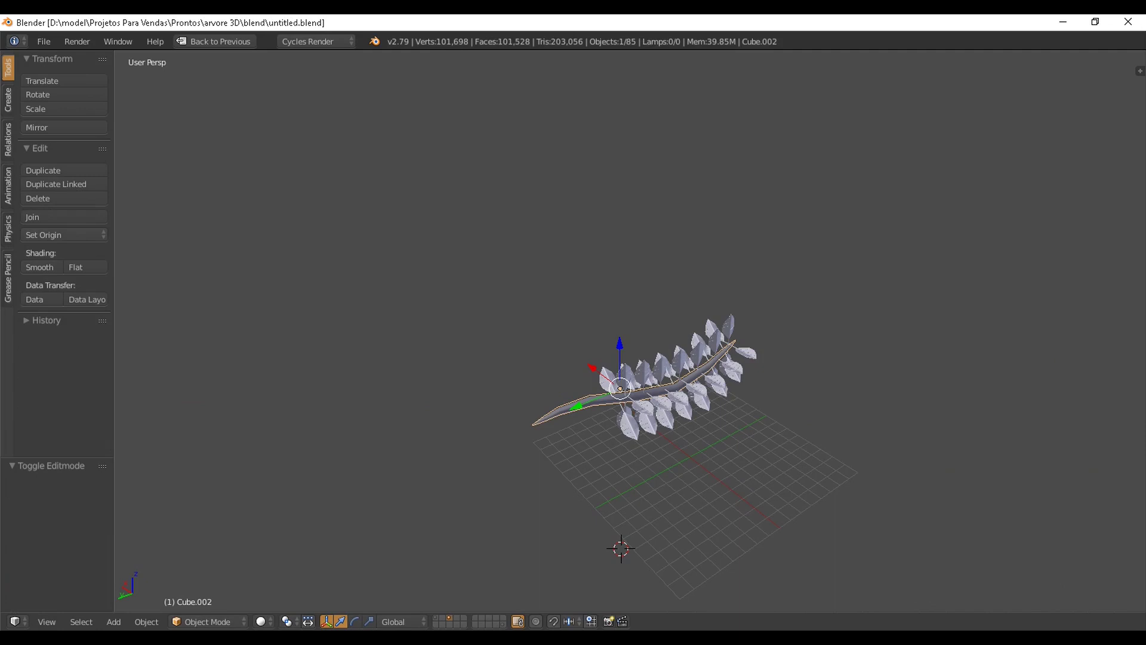
Select the branch together with all its leaves and stems.
scroll(630, 331, "up", 3)
mouse_move(630, 332)
middle_mouse_down()
mouse_move(637, 319)
mouse_move(535, 325)
mouse_move(600, 332)
mouse_move(615, 321)
middle_mouse_up()
key("a")
key("a")
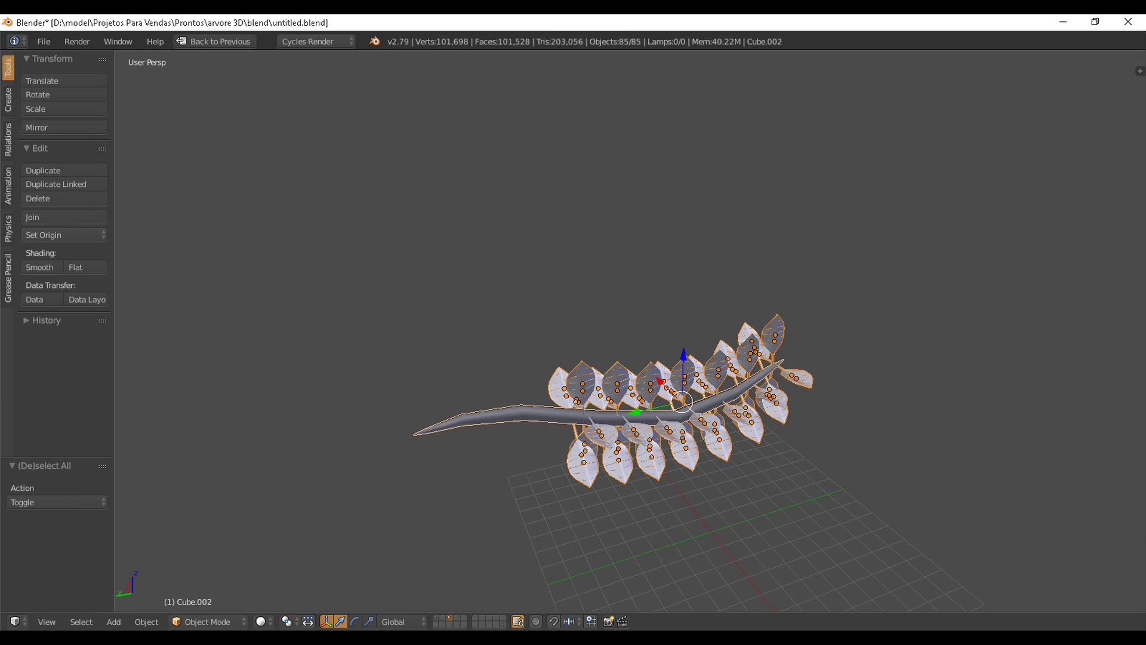
middle_click_drag(606, 570, 597, 573)
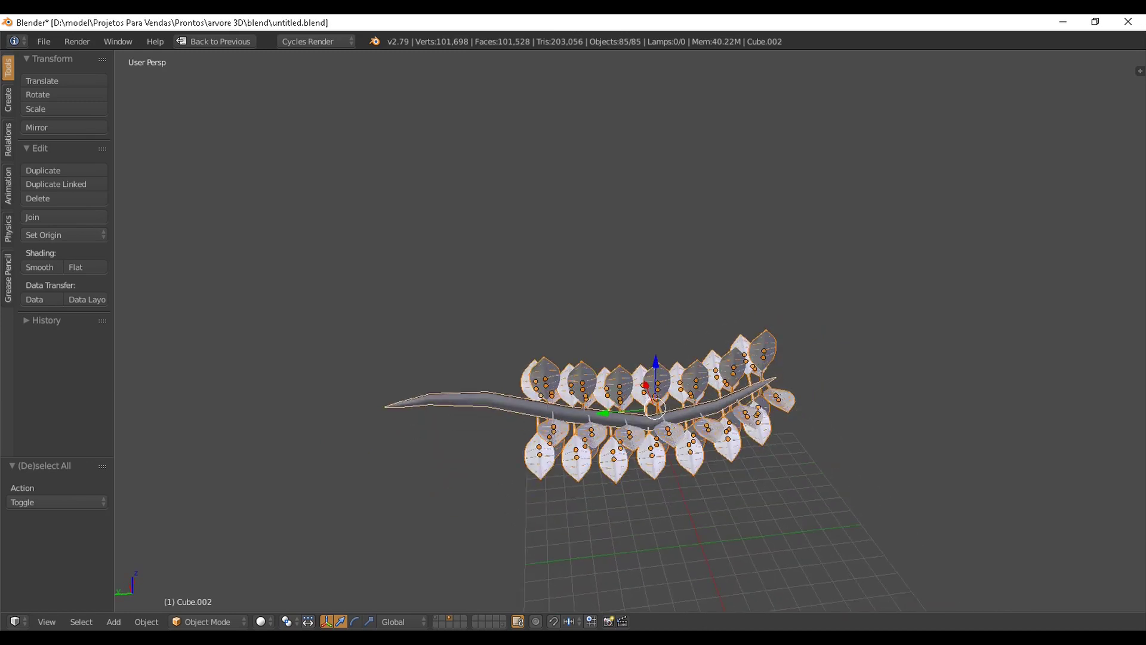
Move the selected branch with its leaves and stems to layer 1 and display that layer.
key("m")
key("1")
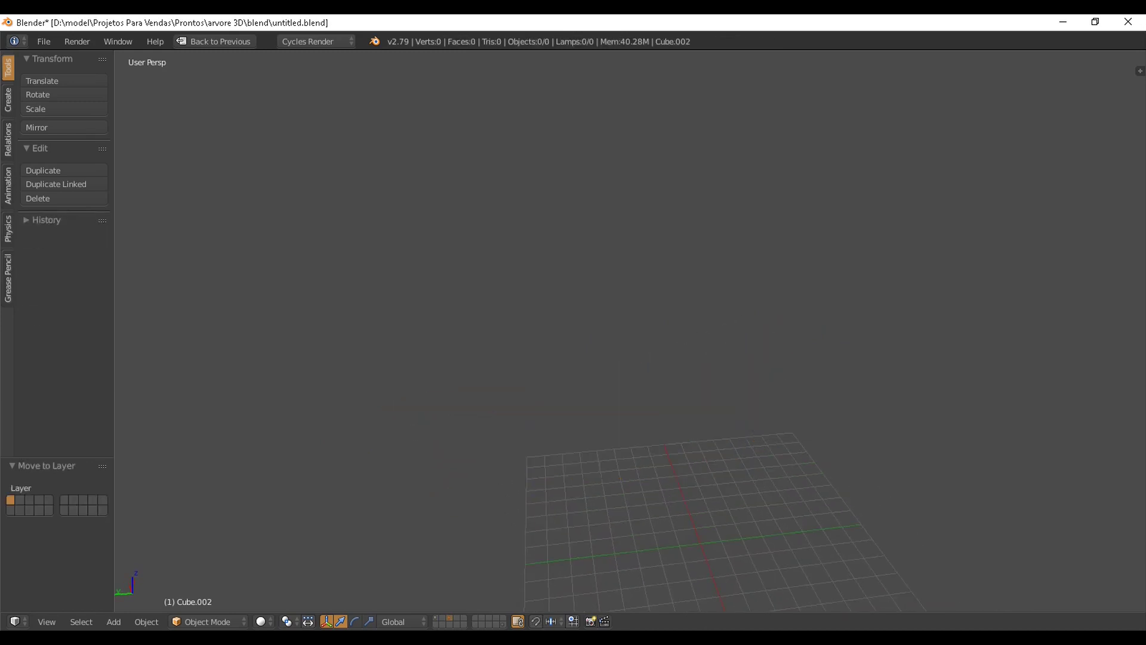
key("1")
scroll(630, 331, "down", 3)
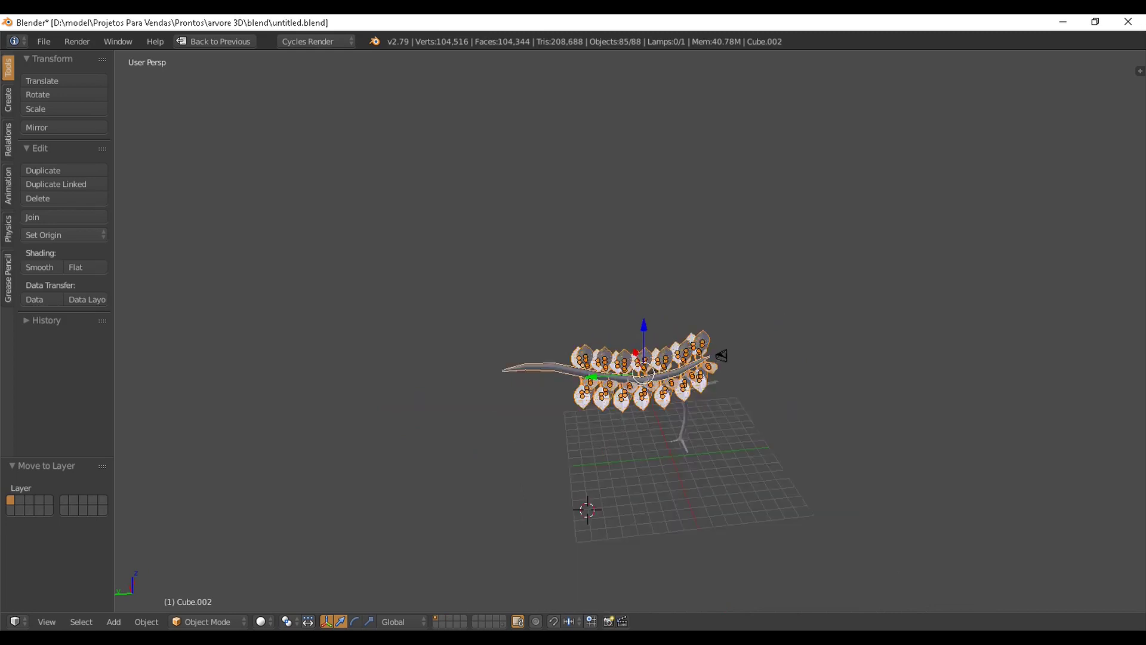
scroll(630, 331, "up", 1)
Scale the leafy branch by 0.435 and lower it 4.284 along Z toward the tree trunk.
key("KP_0")
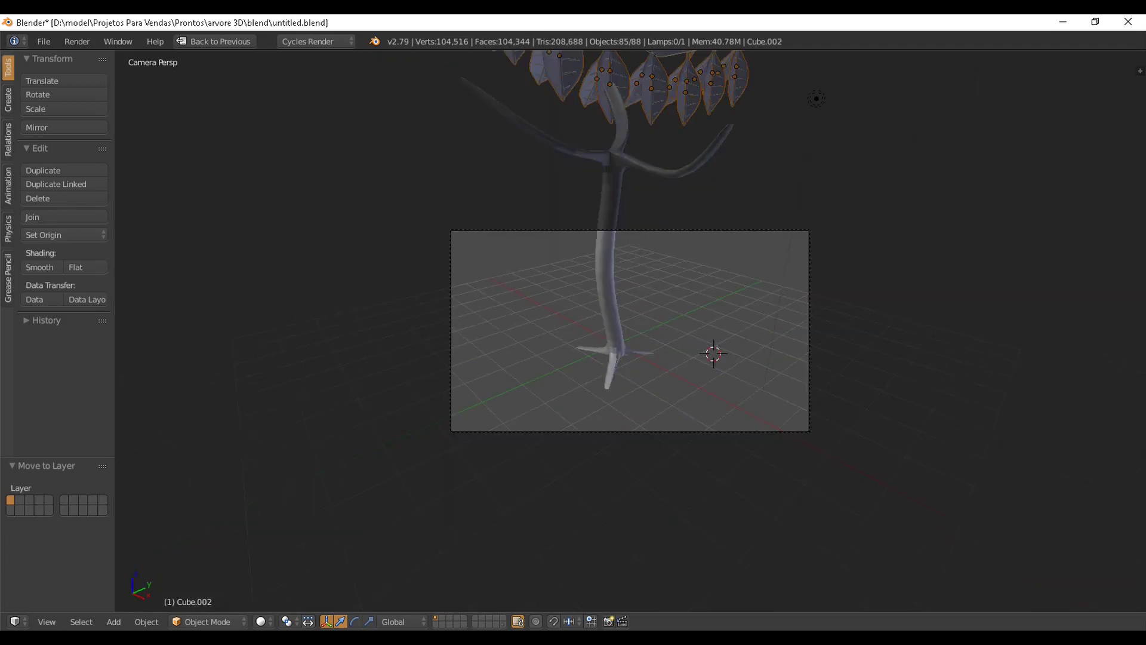
key("s")
left_click(819, 106)
scroll(820, 107, "down", 2)
middle_click_drag(819, 106, 812, 142, "shift")
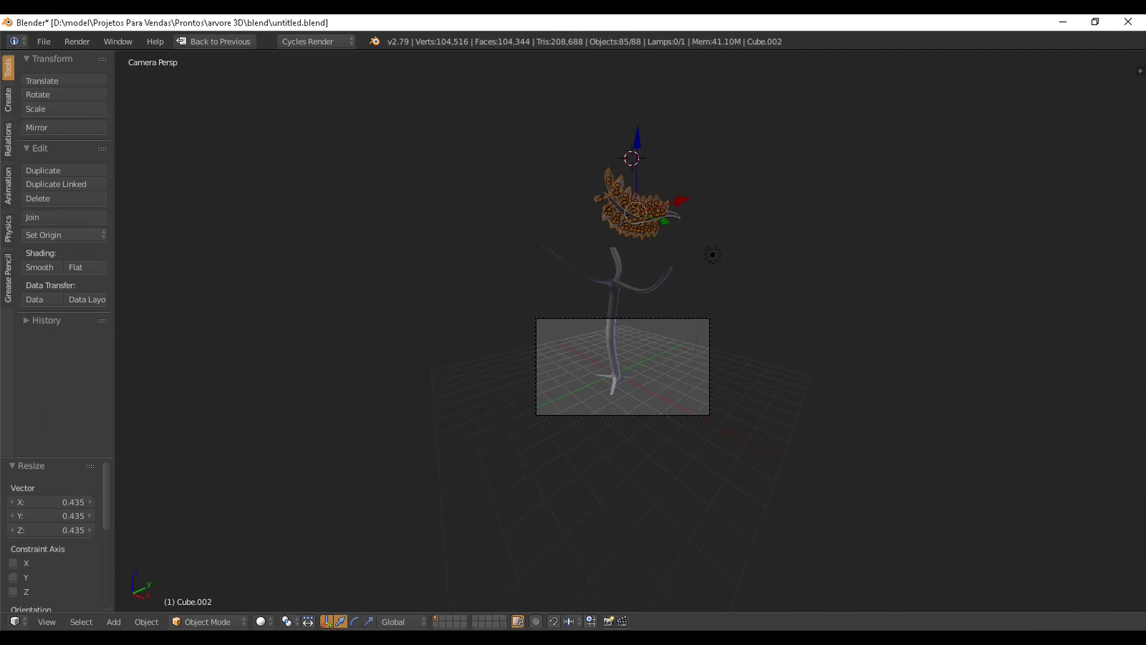
left_click_drag(637, 137, 637, 220)
scroll(630, 331, "up", 3)
middle_click_drag(630, 331, 776, 388)
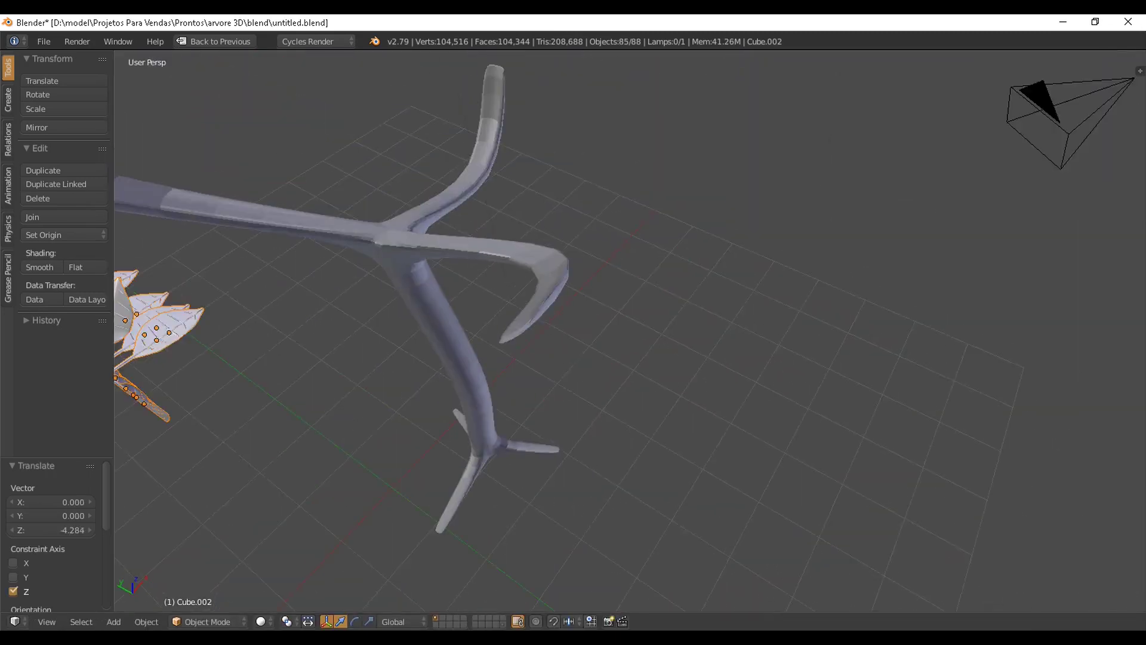
scroll(631, 331, "down", 7)
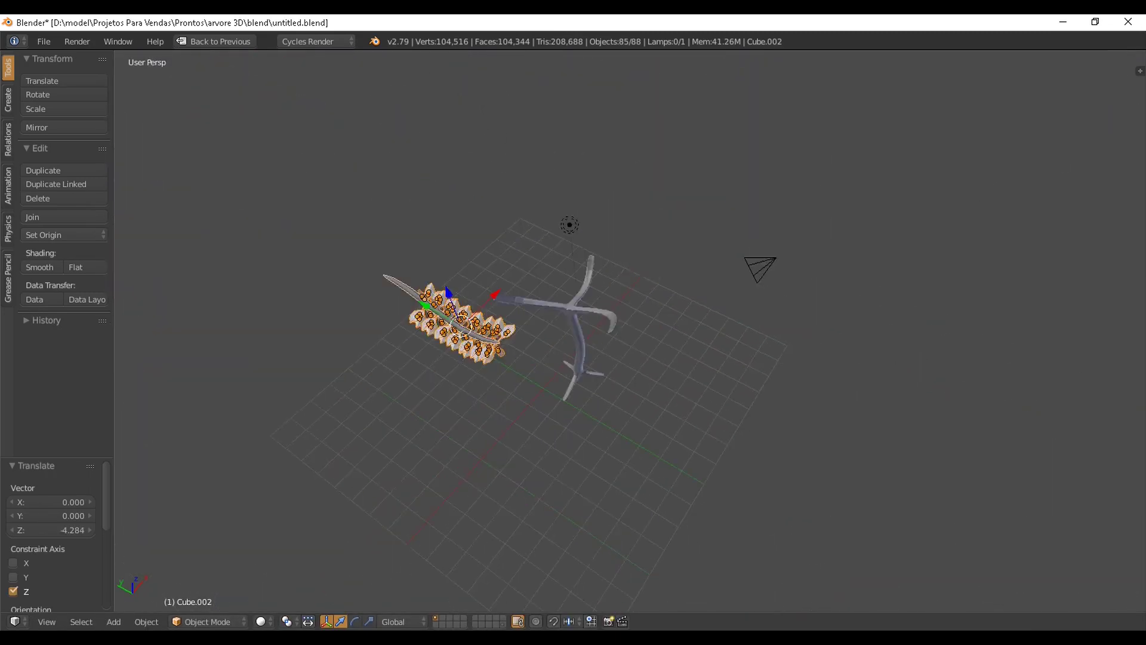
middle_click_drag(631, 331, 744, 279)
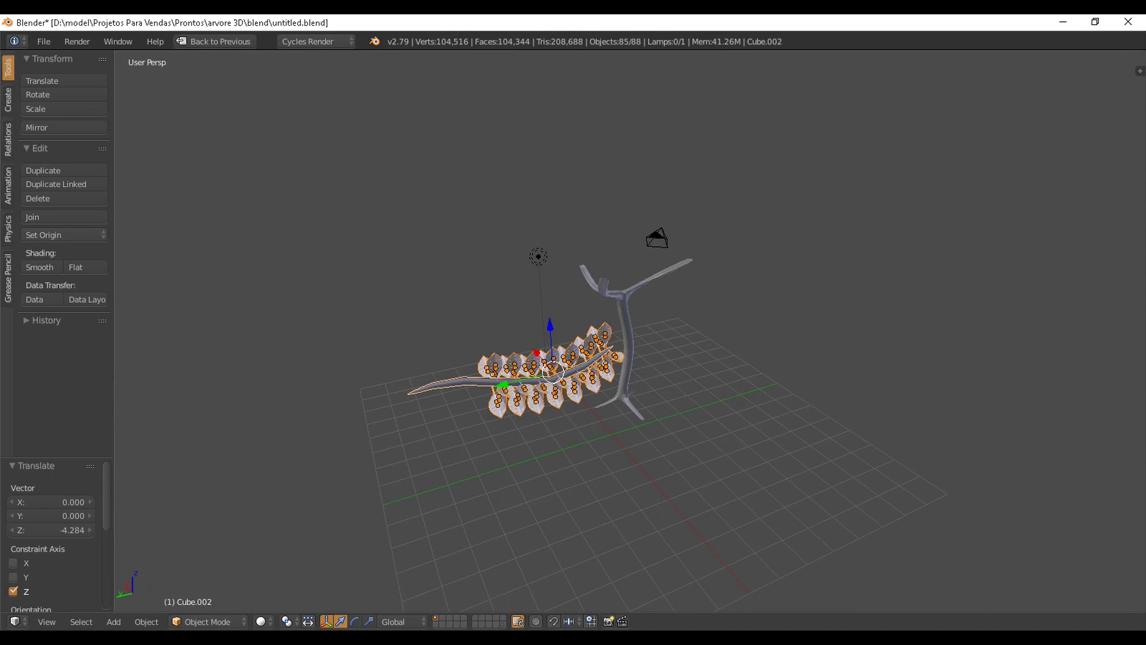
Show the scene in quad view and rotate the leafy branch 180° about the X axis.
key("ctrl+alt+q")
scroll(308, 435, "up", 8)
scroll(890, 472, "up", 5)
scroll(890, 472, "up", 6)
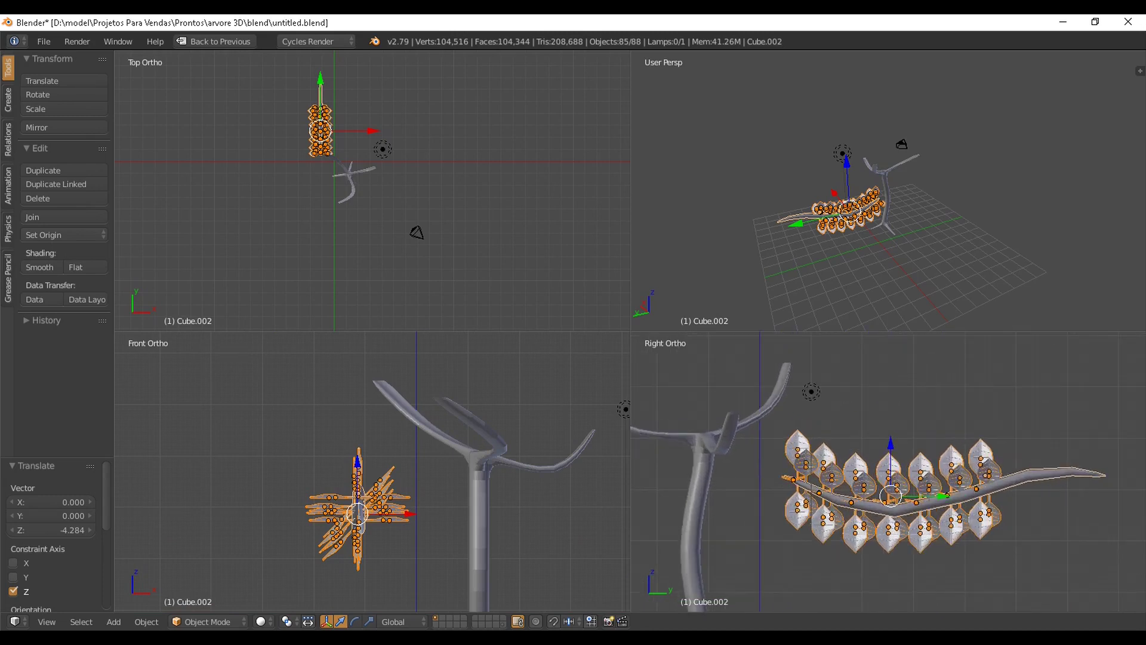
type("rx")
type("180")
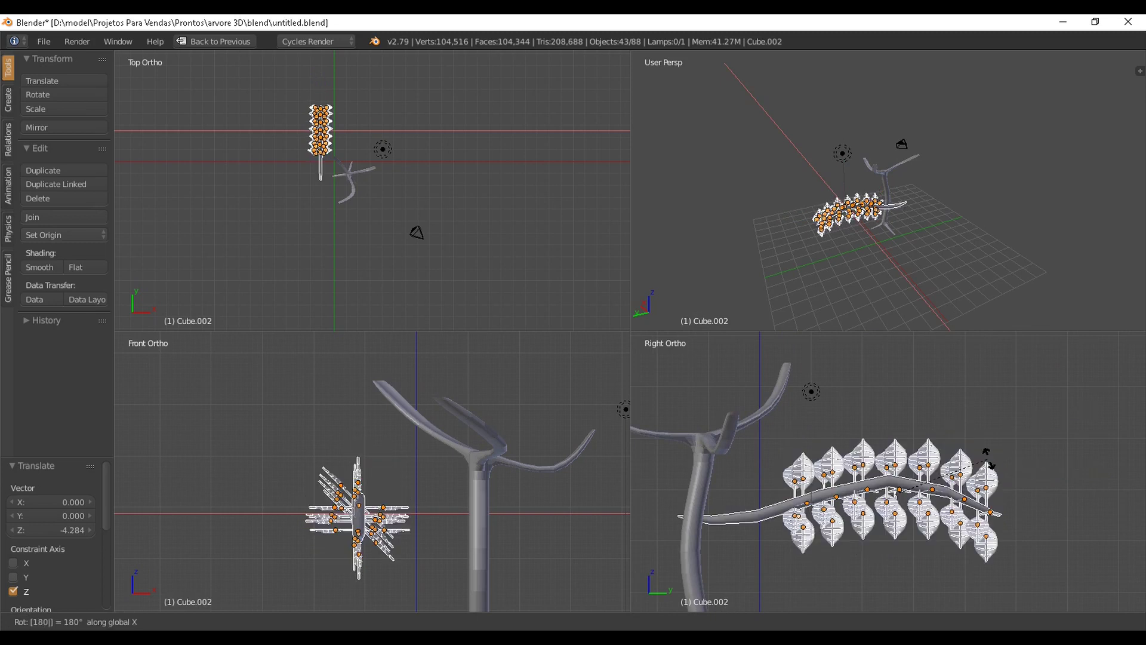
key("Return")
Raise the leafy branch along Z and shift it outward along Y, finishing with a 0.503 move along Y.
left_click_drag(945, 496, 1009, 495)
left_click_drag(957, 443, 956, 345)
left_click_drag(1009, 399, 1035, 399)
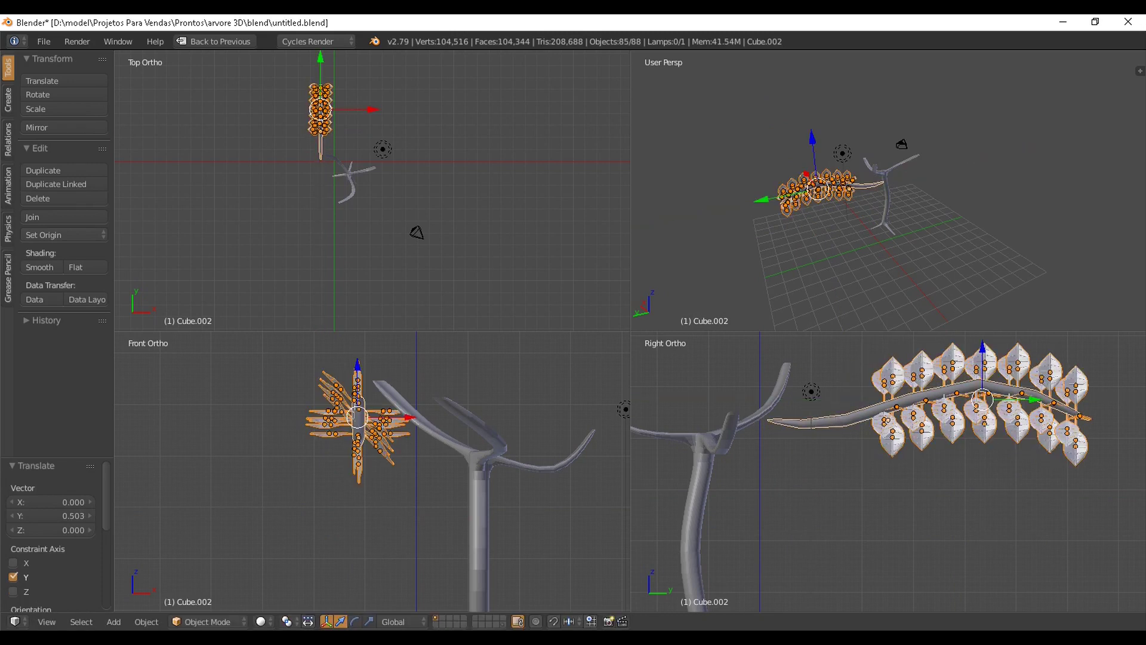
Scale the leafy branch down further and move it -2.192 along Y to bring its bare end to the limb.
scroll(873, 456, "down", 3)
middle_click_drag(874, 457, 856, 508, "shift")
scroll(855, 508, "up", 3)
scroll(955, 478, "down", 3)
middle_click_drag(955, 478, 971, 424, "shift")
scroll(971, 424, "up", 1)
key("s")
left_click(970, 421)
key("g")
key("y")
key("Return")
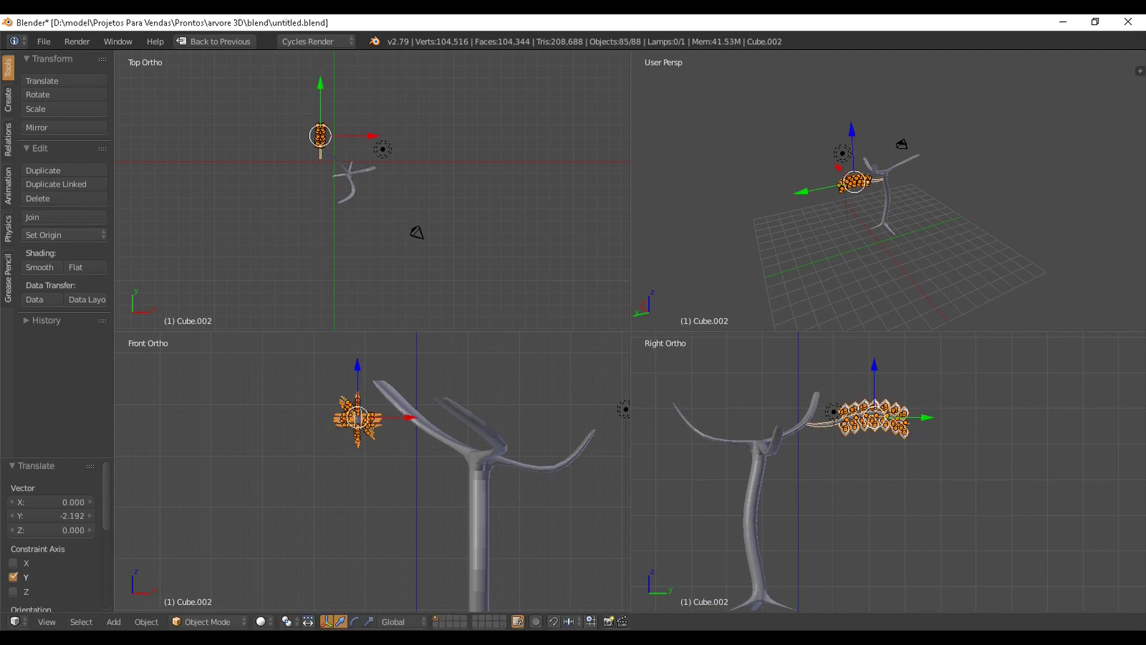
Raise the leafy branch 0.362 along Z and move it 1.638 along X toward the tree.
key("g")
key("z")
key("Return")
scroll(889, 472, "up", 2)
scroll(372, 471, "up", 1)
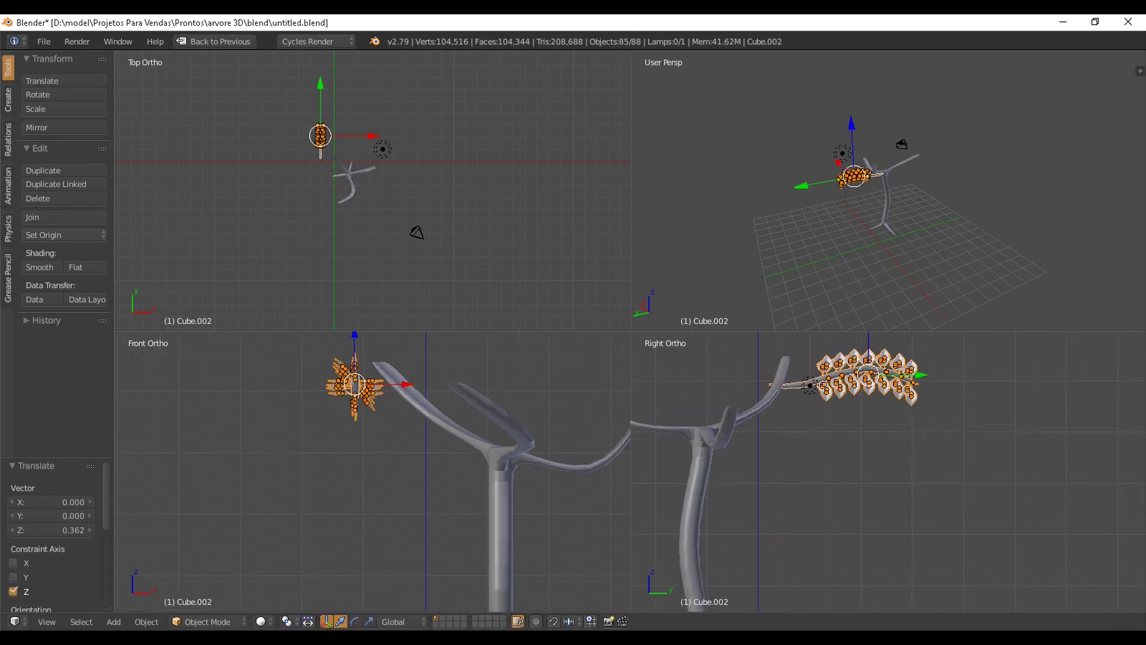
middle_click_drag(372, 471, 366, 521, "shift")
key("g")
key("x")
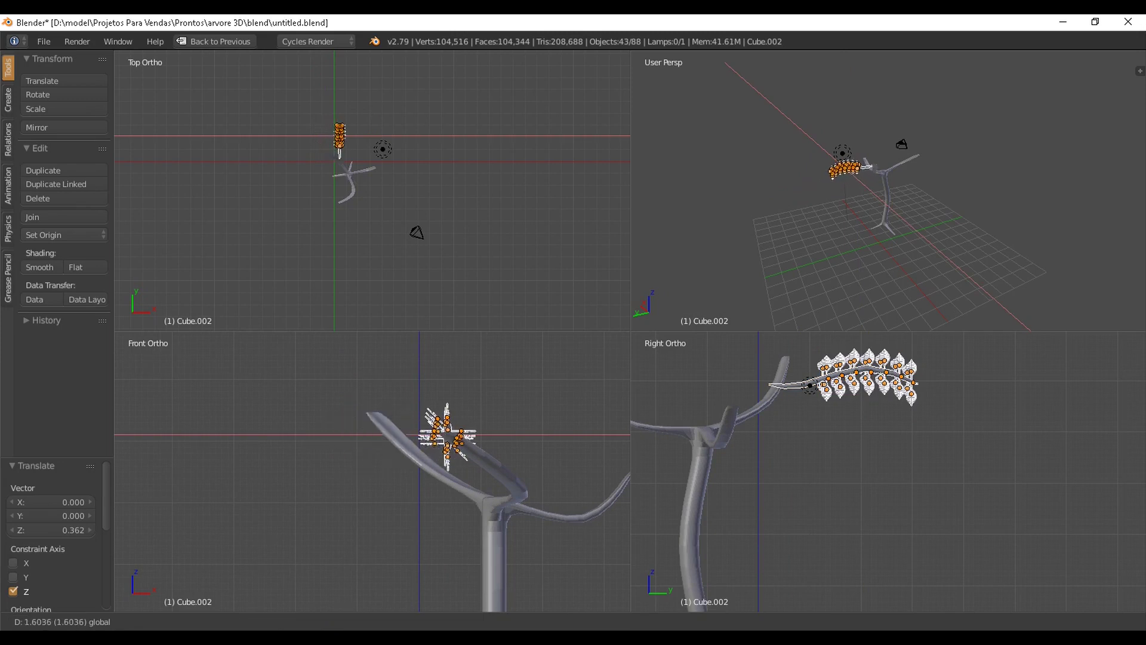
key("Return")
Align the leafy branch with the limb by moving it -0.847 and then 0.186 along X.
scroll(888, 471, "up", 2)
middle_click_drag(889, 430, 889, 515, "shift")
scroll(373, 190, "up", 5)
middle_click_drag(373, 190, 432, 190, "shift")
scroll(372, 190, "up", 3)
key("g")
key("x")
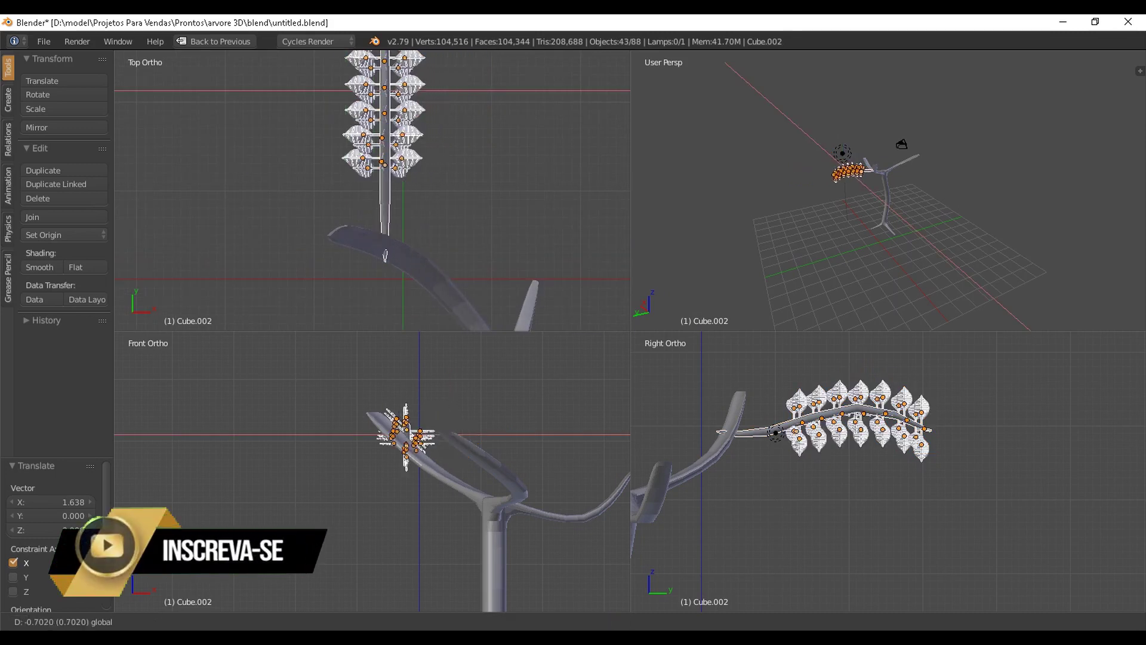
key("Return")
key("g")
key("x")
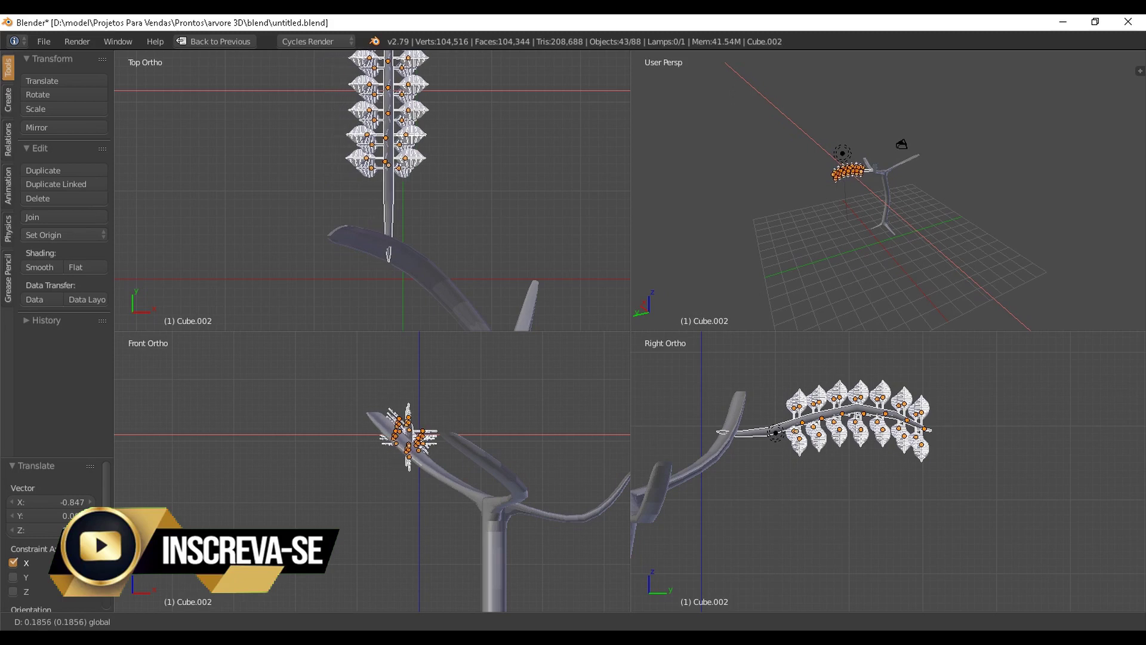
key("Return")
Raise the leafy branch 0.364 along Z and shift it -0.372 along X to the limb's tip.
scroll(888, 472, "up", 2)
middle_click_drag(881, 443, 896, 500, "shift")
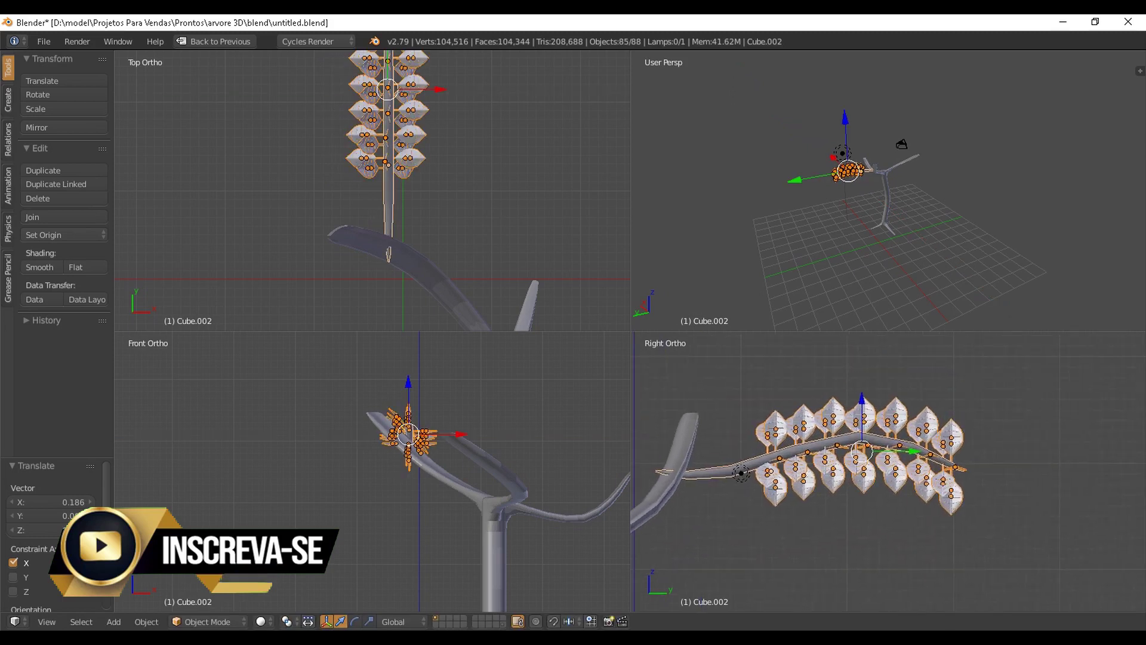
key("g")
key("z")
key("Return")
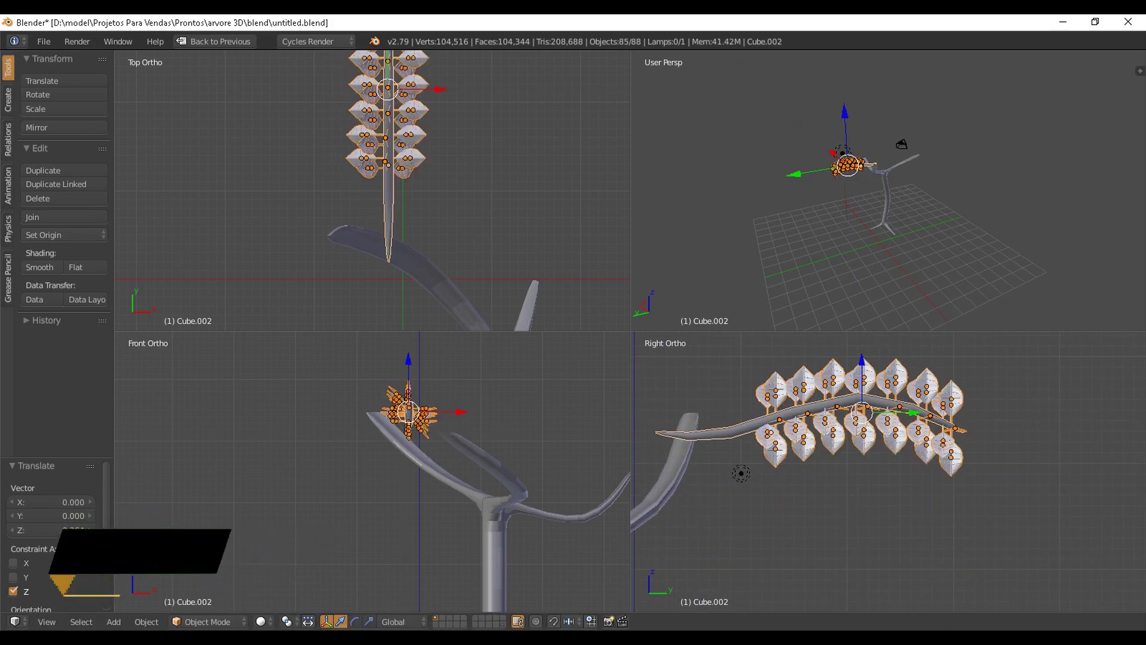
key("g")
key("x")
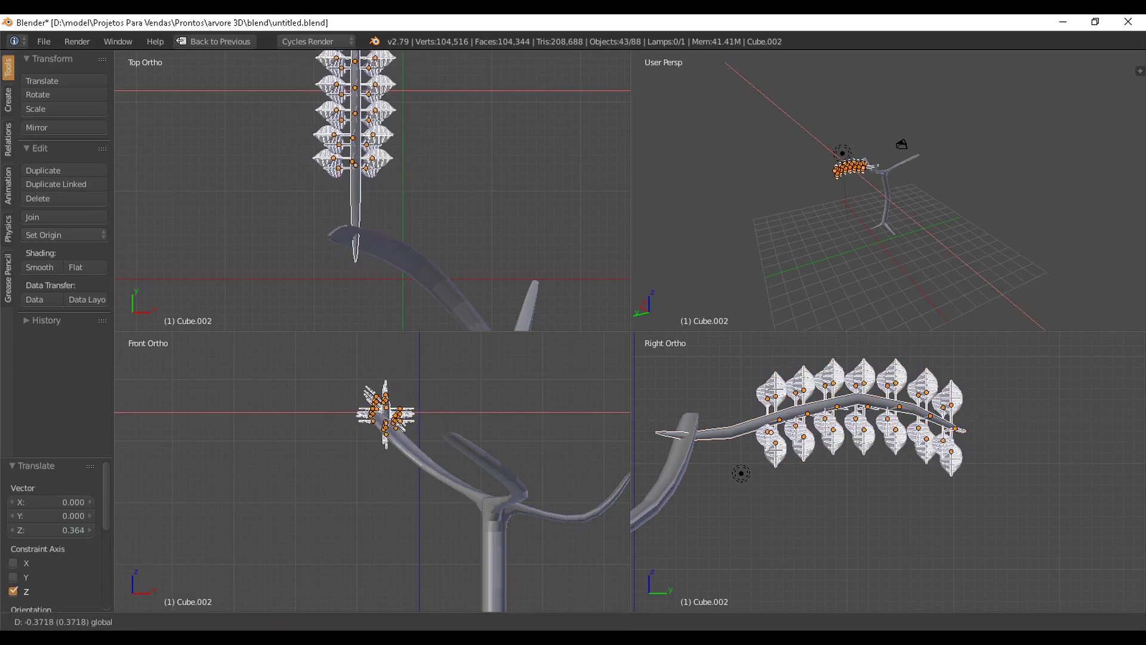
key("Return")
Move the leafy branch 0.222 along Y so its bare end sits in the limb, and return to a single perspective view.
key("g")
key("y")
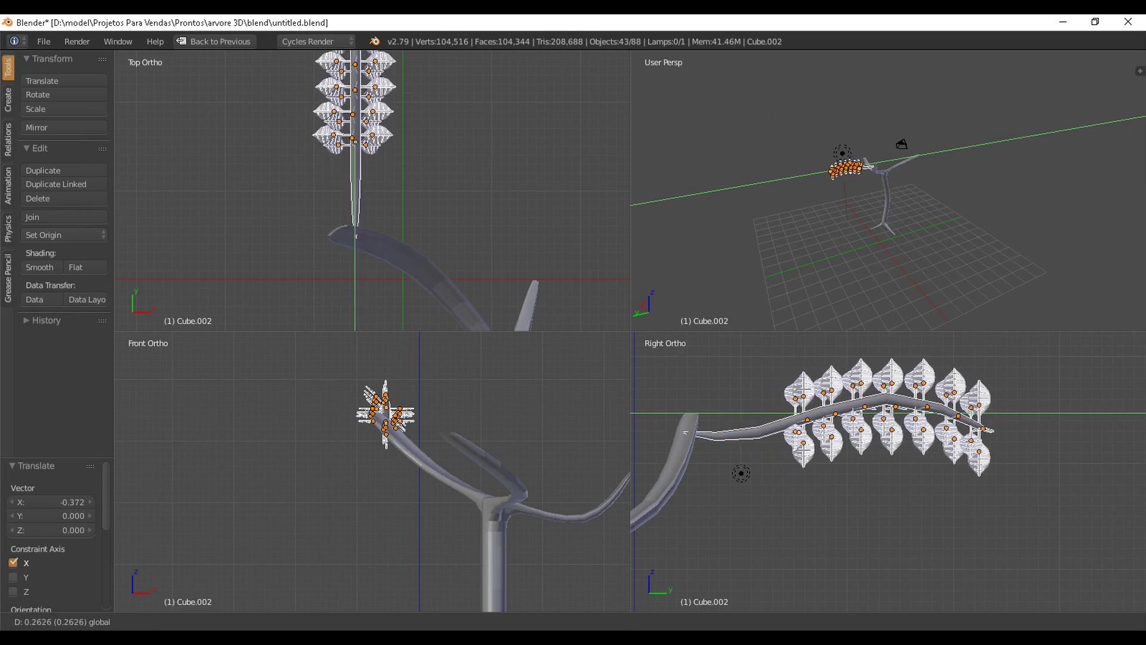
key("Return")
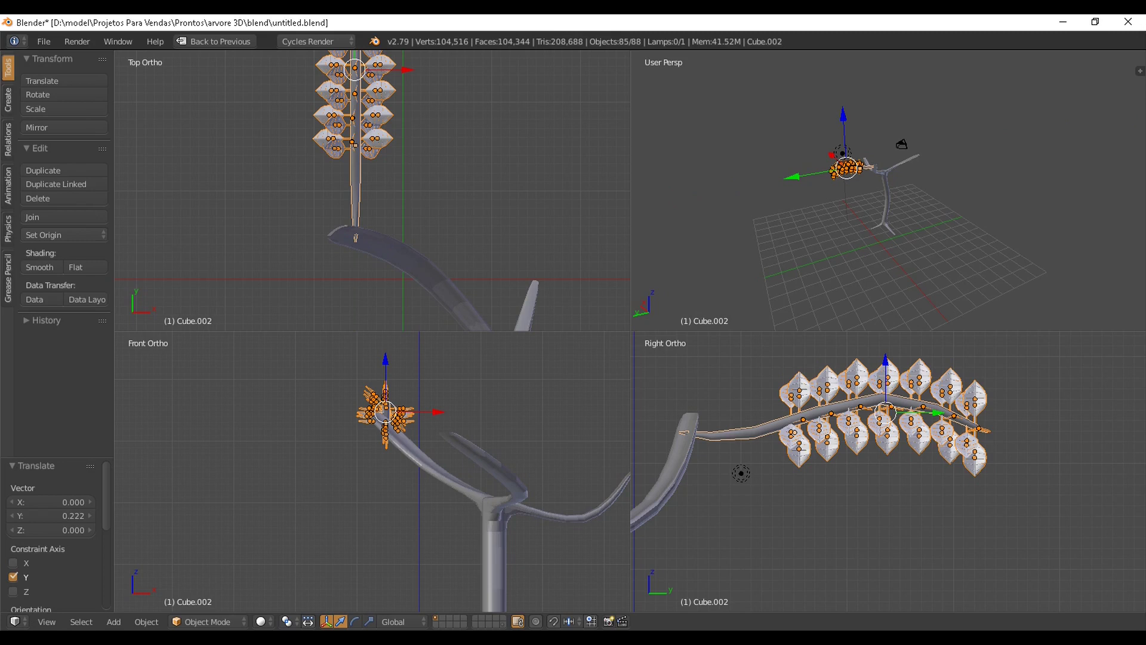
key("ctrl+alt+q")
scroll(631, 330, "up", 2)
middle_click_drag(597, 330, 770, 378)
middle_click_drag(770, 378, 689, 382, "shift")
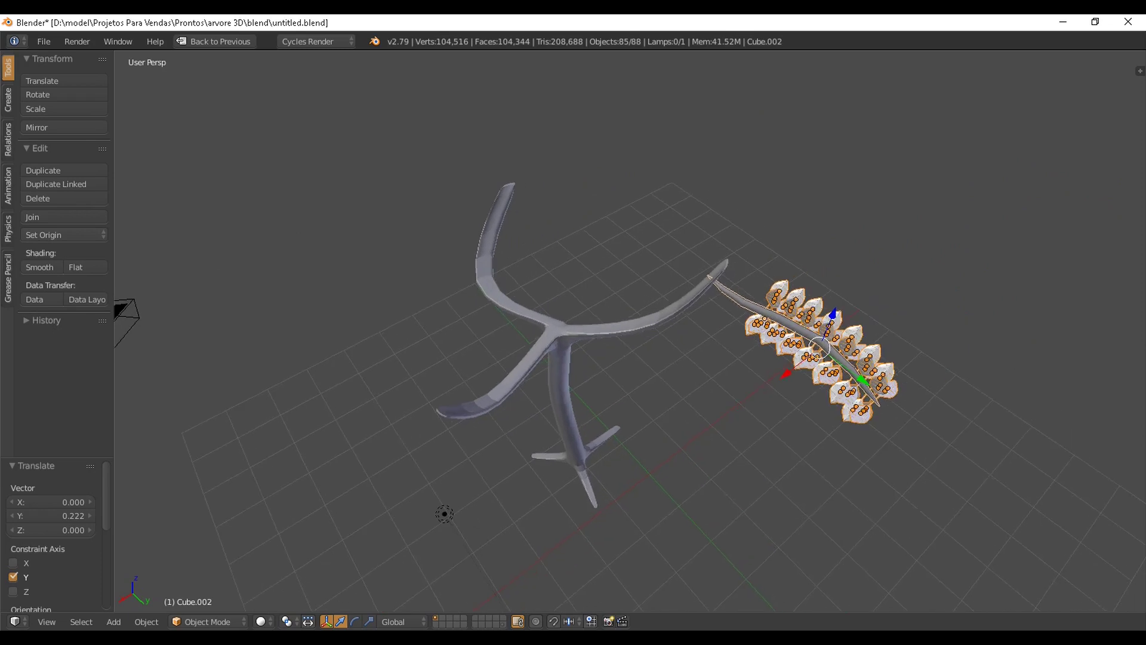
Duplicate the leafy branch in place and rotate the copy 90° about the X axis.
key("shift+d")
key("Escape")
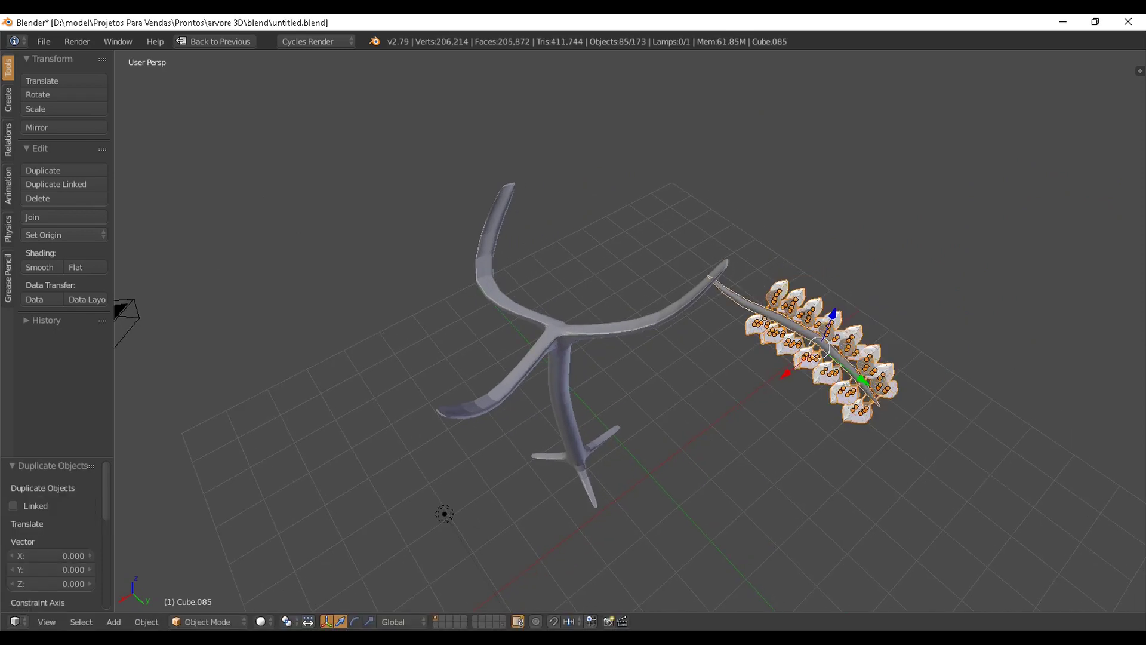
type("rx90")
key("Return")
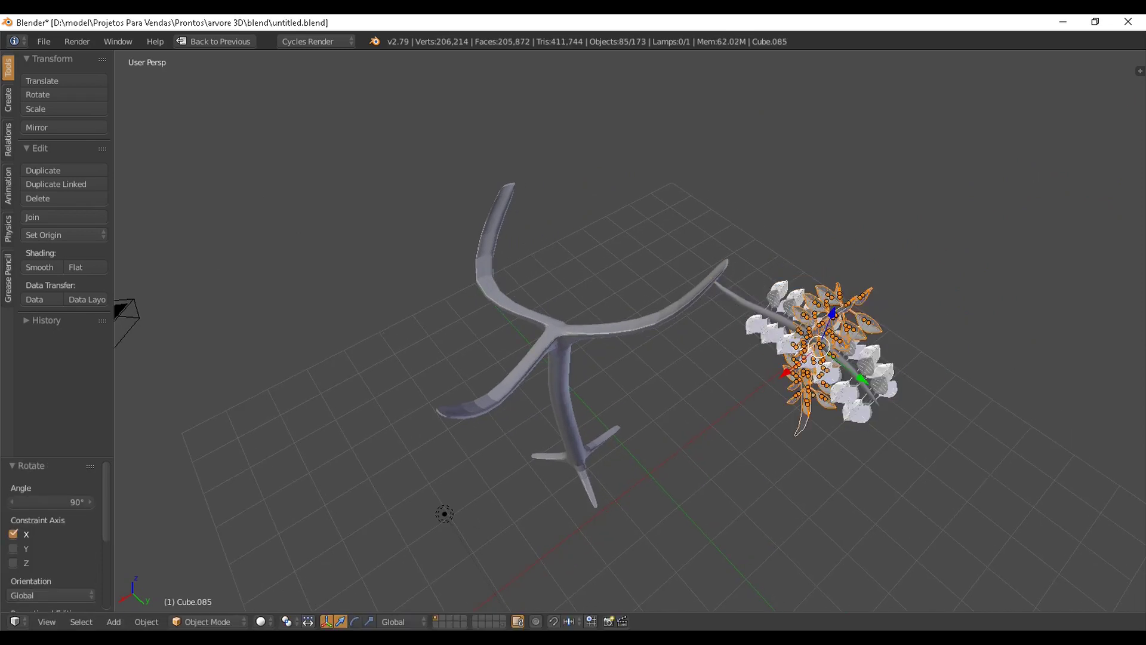
Move the upright branch copy -2.319 along Y to the limb.
key("g")
key("y")
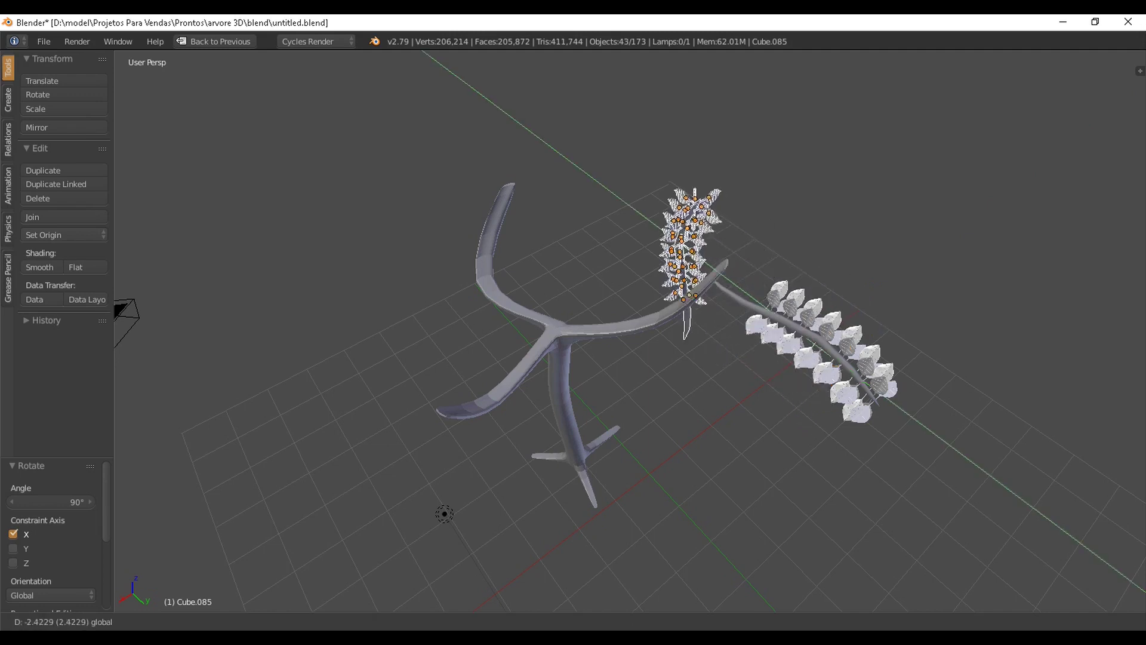
left_click_drag(723, 275, 727, 279)
middle_click_drag(726, 279, 615, 322)
scroll(609, 263, "up", 2)
scroll(609, 263, "down", 1)
scroll(609, 263, "up", 1)
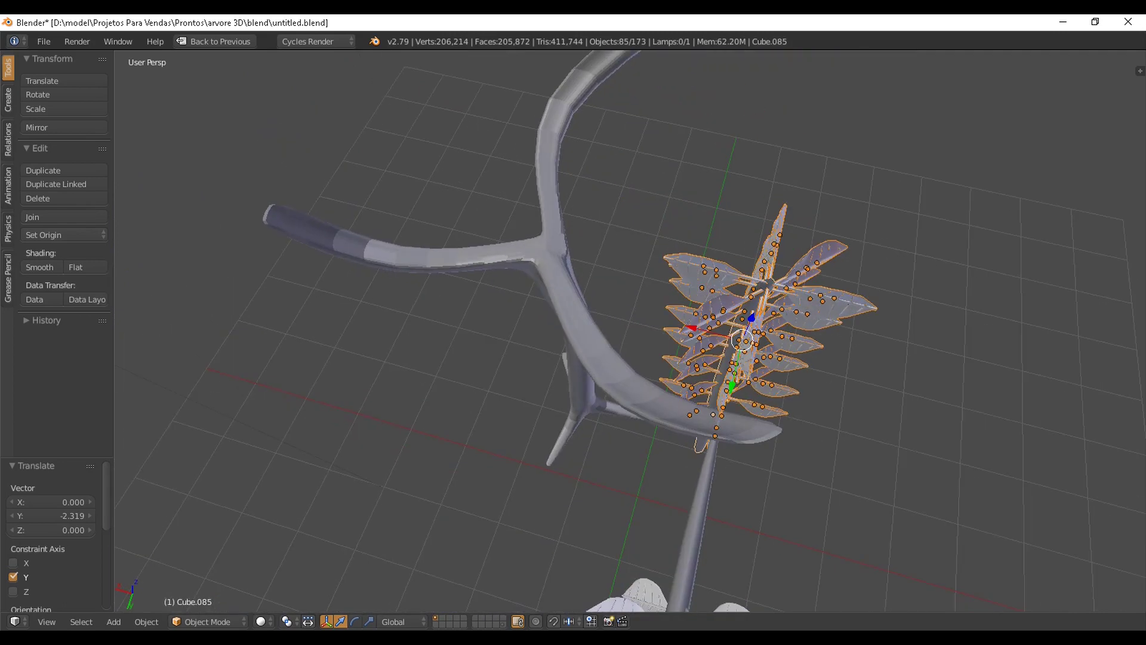
Adjust the upright copy horizontally over the limb and raise it 1.154 along Z.
left_click_drag(733, 387, 716, 459)
middle_click_drag(716, 458, 711, 520)
left_click_drag(679, 339, 647, 343)
left_click_drag(685, 293, 689, 134)
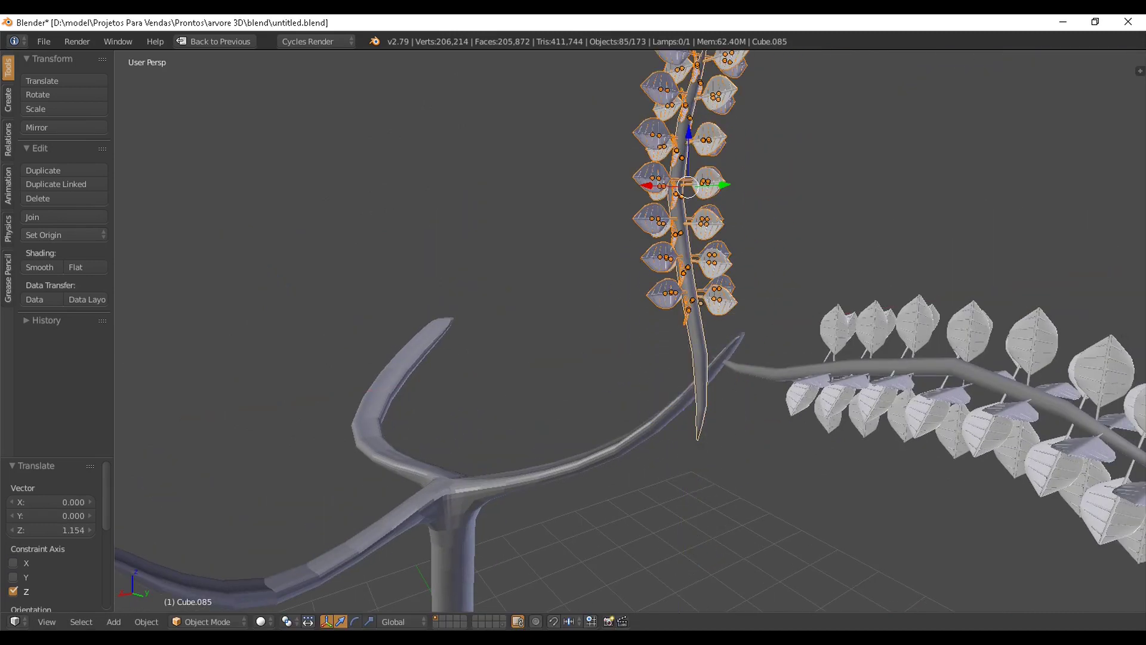
Shift the upright copy -0.262 along Y and raise it slightly along Z to seat its bare end on the limb.
middle_click_drag(633, 175, 665, 203)
left_click_drag(797, 255, 762, 246)
middle_click_drag(761, 246, 705, 215)
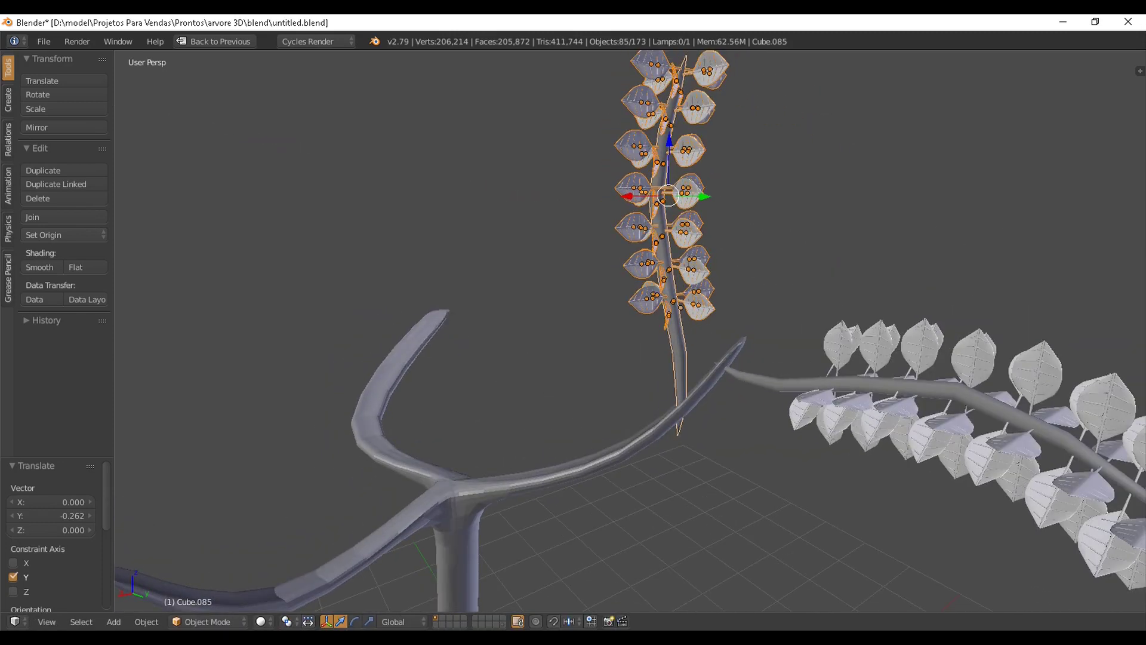
key("g")
key("z")
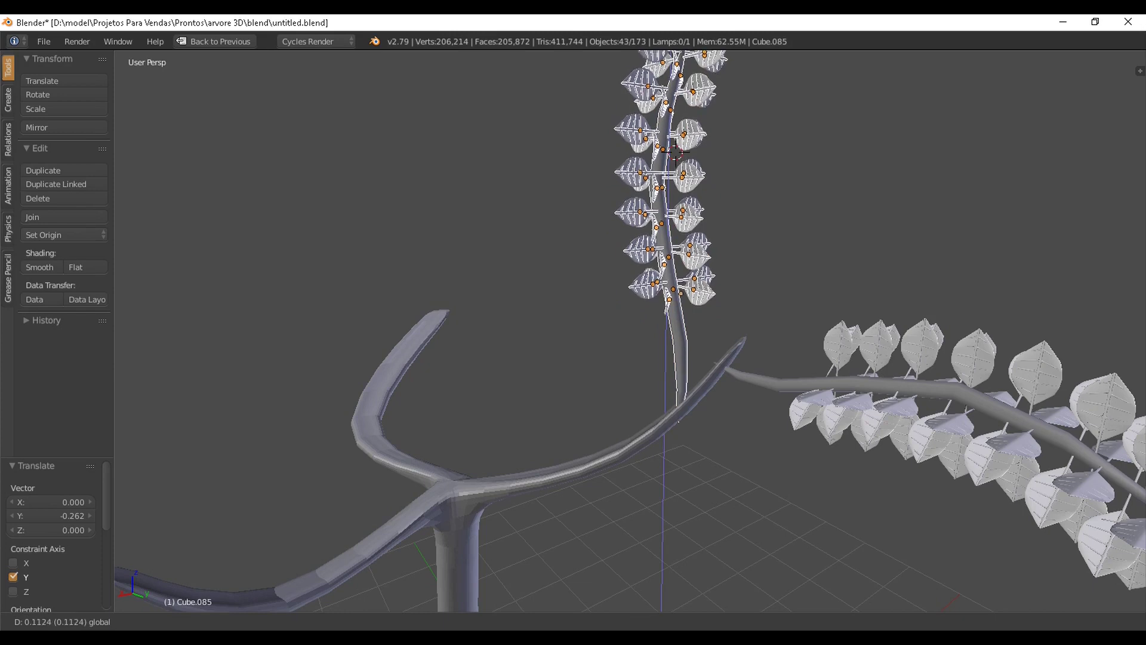
left_click_drag(668, 99, 668, 98)
Tilt the upright copy -8.86° about the Y axis and adjust its height slightly along Z.
scroll(667, 113, "down", 3)
middle_click_drag(668, 114, 855, 236)
key("r")
key("y")
left_click(874, 281)
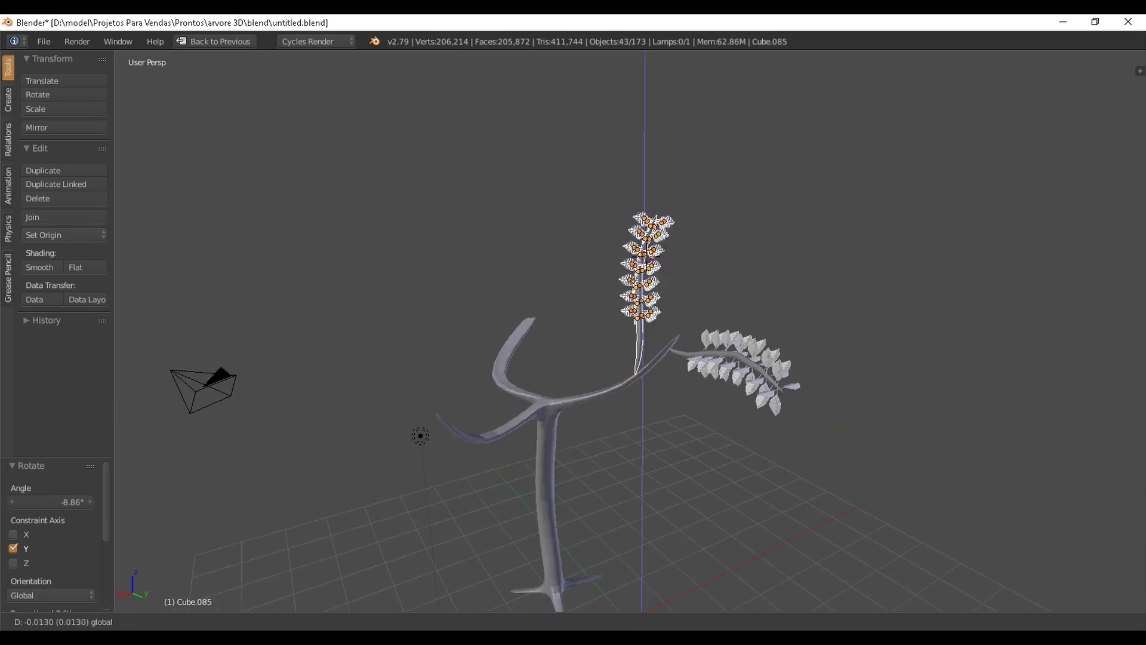
left_click_drag(644, 222, 645, 220)
Nudge the upright copy along Y and lower it 0.134 along Z into the limb.
middle_click_drag(644, 221, 680, 254)
scroll(680, 253, "up", 2)
left_click_drag(726, 285, 717, 282)
left_click_drag(672, 222, 672, 233)
scroll(672, 239, "down", 4)
mouse_move(673, 256)
middle_mouse_down()
mouse_move(676, 206)
mouse_move(663, 269)
mouse_move(671, 257)
middle_mouse_up()
scroll(672, 257, "up", 3)
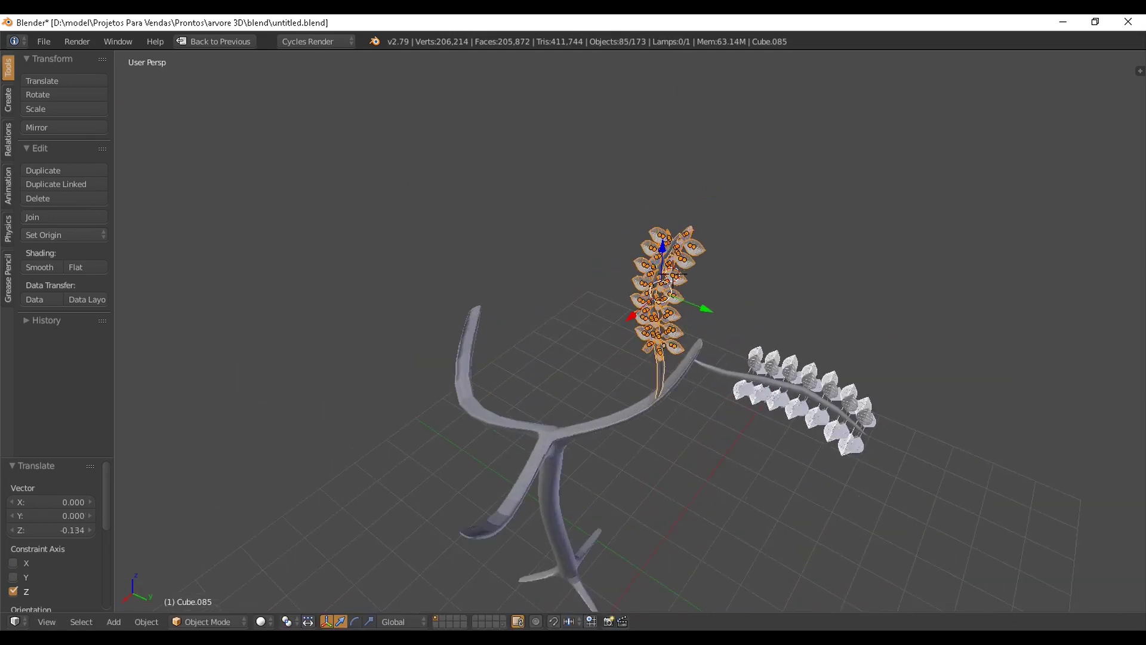
scroll(673, 275, "up", 2)
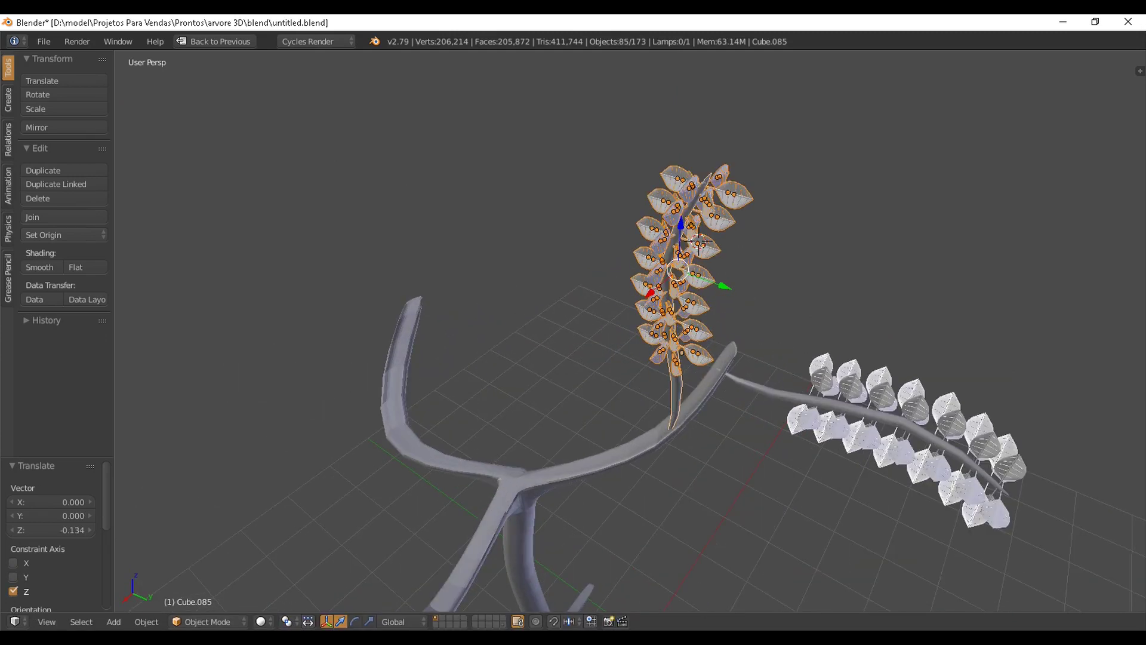
Select only the two leafy branches, duplicate them in place and move the copies 2.473 along X.
scroll(673, 274, "down", 3)
key("a")
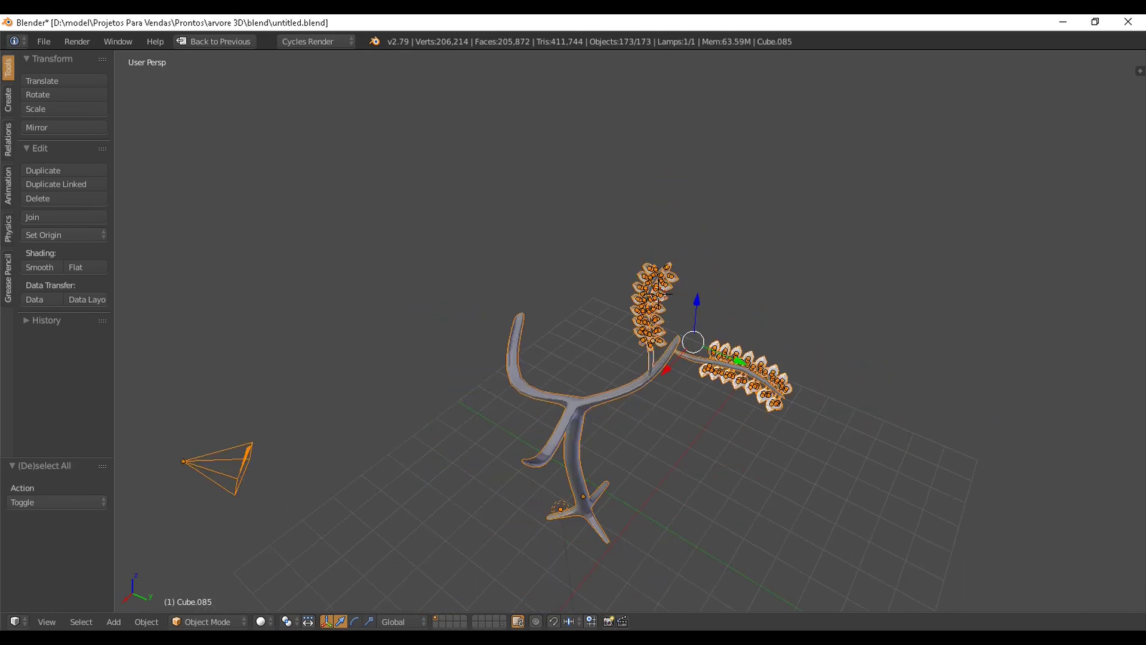
middle_click_drag(659, 293, 686, 253)
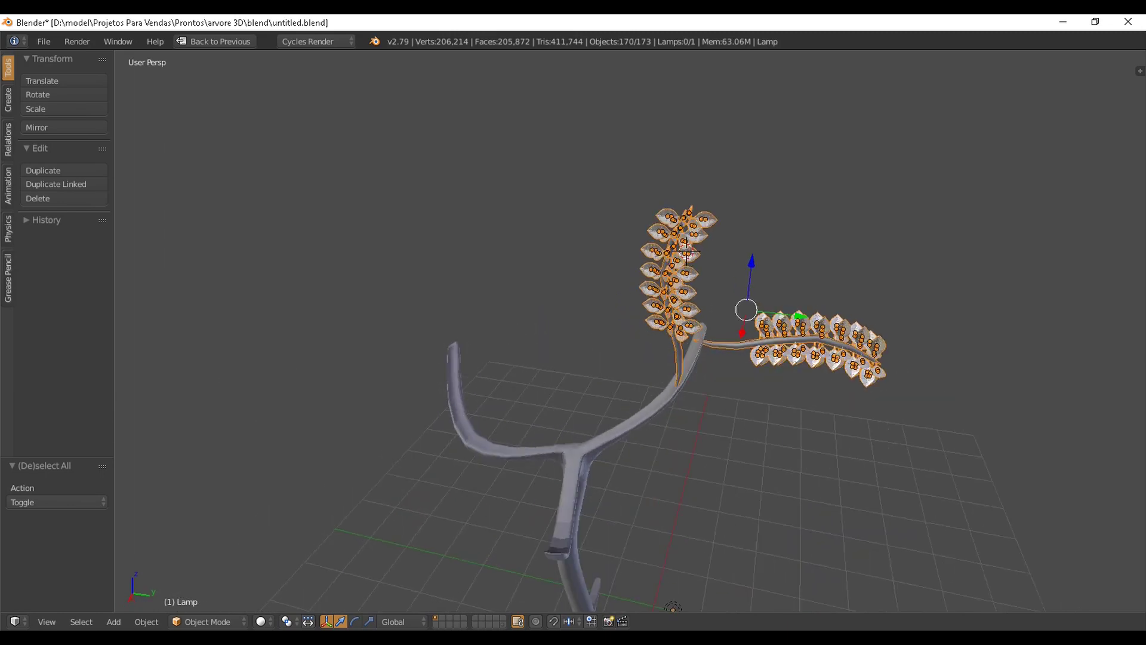
key("shift+d")
right_click(687, 253)
left_click_drag(741, 332, 721, 424)
middle_click_drag(722, 424, 842, 417)
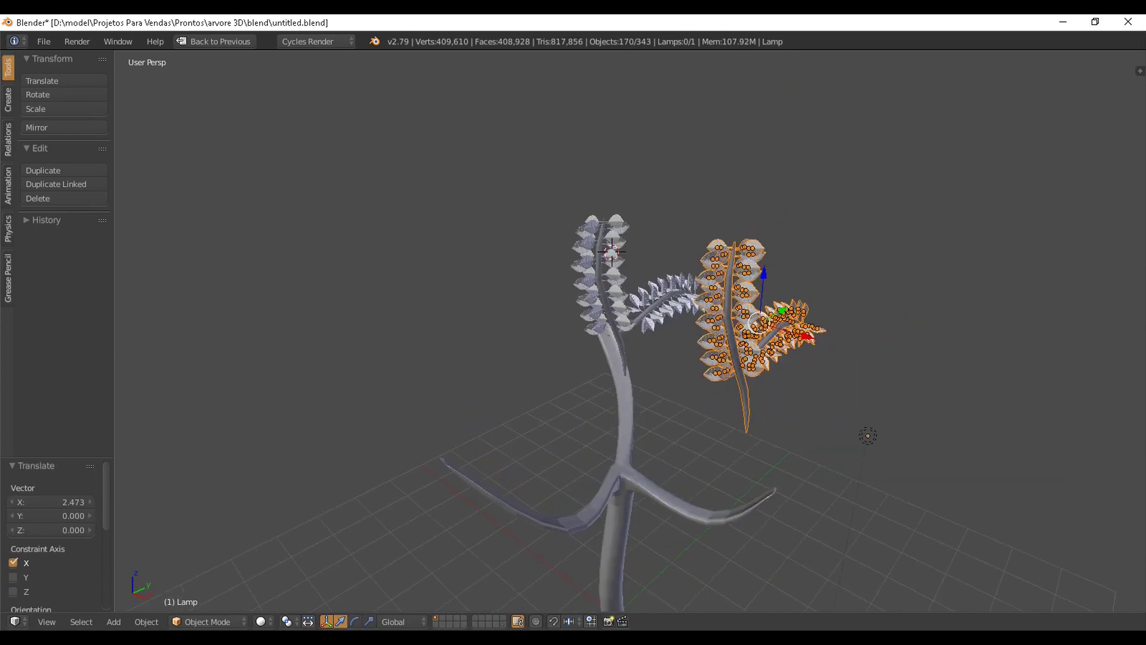
Rotate the duplicated pair of leafy branches about the Z axis and move it along Y toward the trunk.
key("r")
key("z")
left_click(798, 418)
left_click_drag(782, 310, 710, 351)
Lower the duplicated pair to the limbs, nudge it sideways and raise it 0.126 along Z.
middle_click_drag(710, 351, 715, 322)
left_click_drag(691, 265, 692, 327)
left_click_drag(739, 376, 735, 376)
middle_click_drag(736, 376, 621, 394)
left_click_drag(605, 327, 605, 316)
middle_click_drag(605, 316, 716, 346)
middle_click_drag(657, 304, 597, 317, "shift")
scroll(597, 316, "up", 4)
Reduce the selection to the duplicated horizontal leafy branch with its leaves and stems.
right_click_drag(650, 496, 678, 514)
key("x")
right_click(728, 507)
scroll(728, 508, "down", 2)
middle_click_drag(728, 507, 678, 492)
scroll(630, 331, "up", 2)
middle_click_drag(630, 331, 584, 268, "shift")
scroll(585, 268, "up", 1)
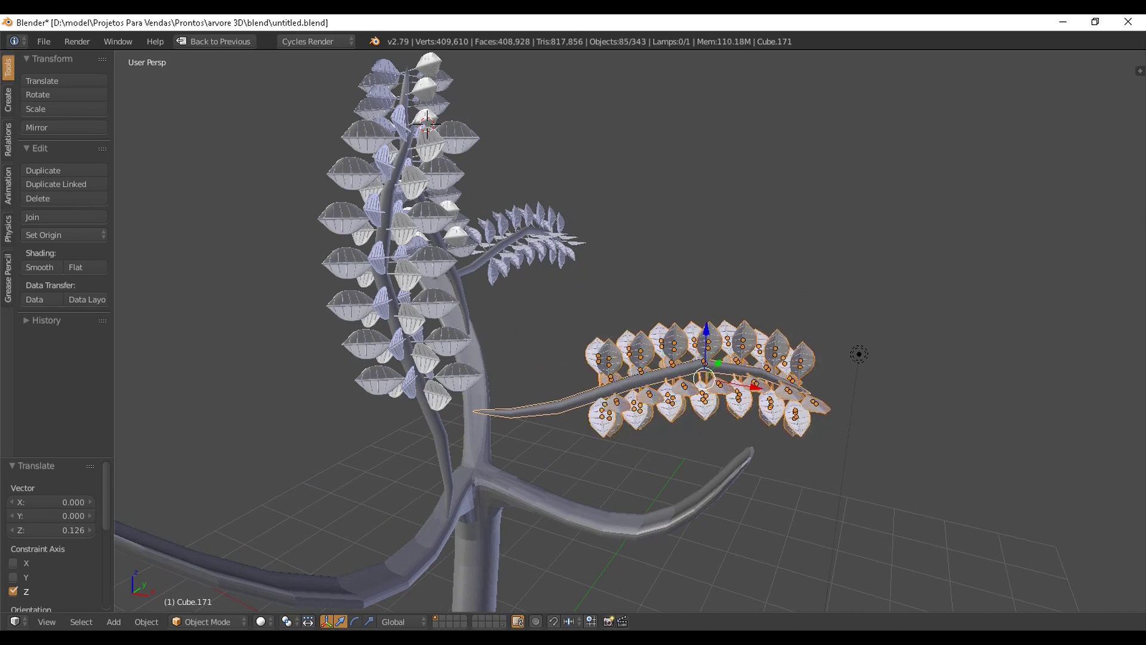
Lower the selected horizontal leafy branch, shift it toward the trunk and rotate it about the Z axis.
left_click(262, 622)
left_click(292, 588)
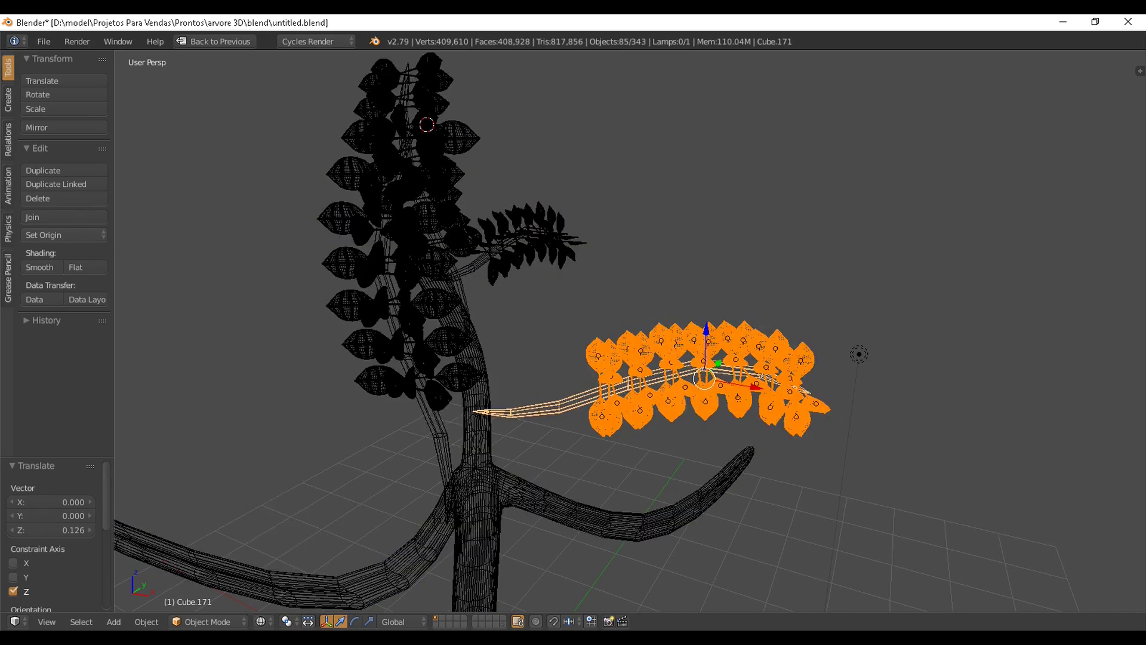
left_click(263, 621)
left_click(281, 573)
scroll(573, 332, "down", 2)
mouse_move(573, 331)
middle_mouse_down()
mouse_move(558, 388)
mouse_move(528, 325)
middle_mouse_up()
left_click_drag(647, 325, 647, 379)
middle_click_drag(648, 379, 510, 395)
left_click_drag(596, 437, 651, 468)
key("r")
key("z")
left_click(688, 382)
Slide the leafy branch so its base meets the trunk and raise it 0.145 along Z.
left_click_drag(576, 477, 616, 443)
middle_click_drag(618, 439, 623, 399)
left_click_drag(647, 367, 647, 355)
scroll(647, 356, "down", 1)
middle_click_drag(647, 355, 740, 365)
scroll(764, 400, "up", 3)
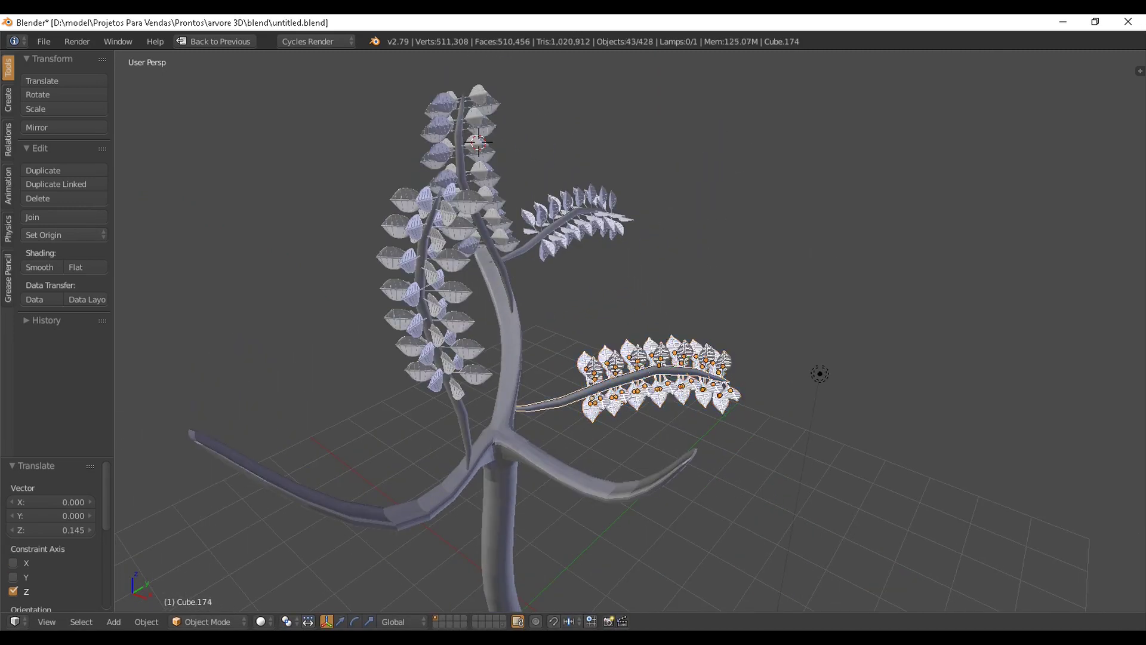
Duplicate the horizontal leafy branch, move the copy -0.297 along X and rotate it -34.3° about Y.
left_click_drag(704, 394, 684, 388)
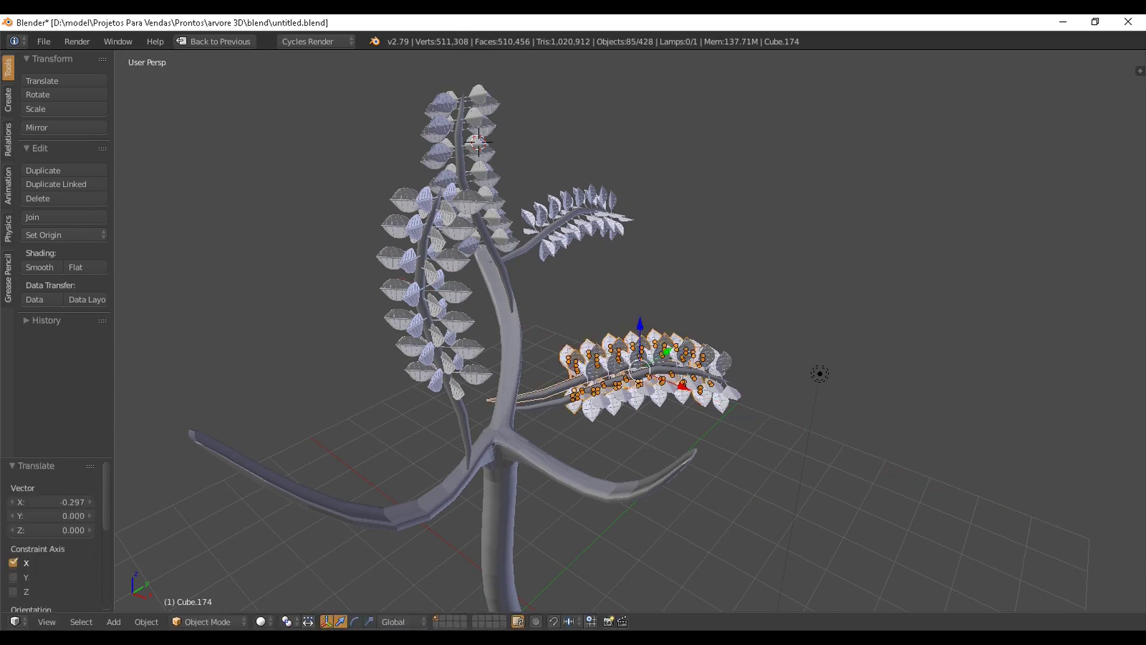
key("r")
key("y")
left_click(718, 348)
Move the copied leafy branch upward along Z, rotate it about Y again and slide it toward the limb.
key("shift+d")
key("z")
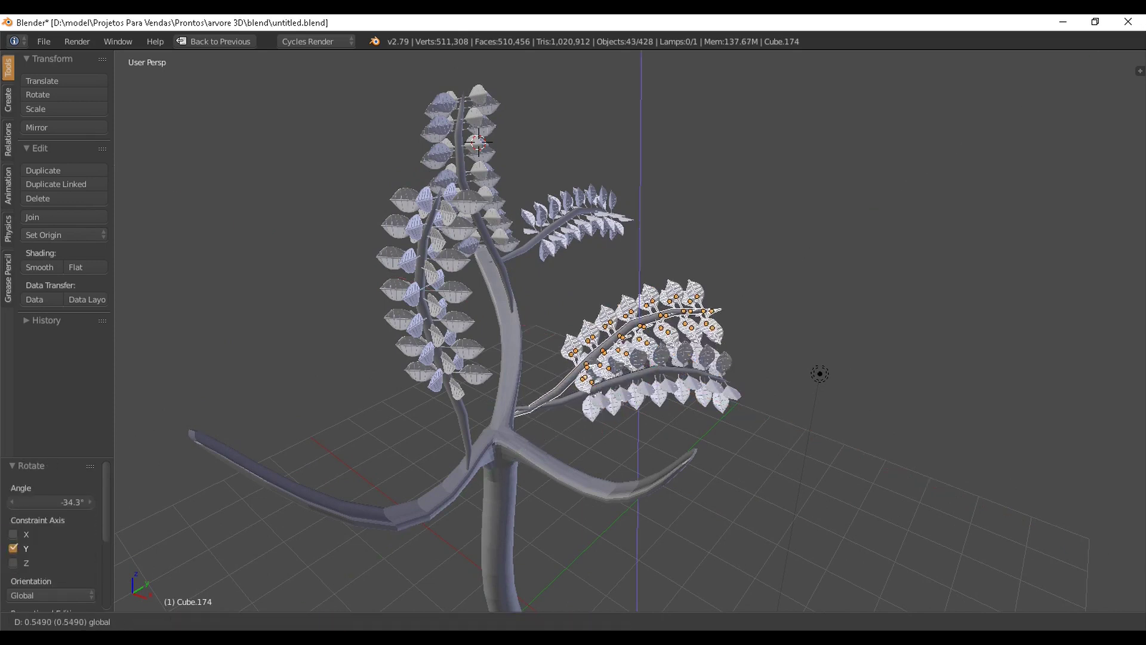
left_click_drag(640, 266, 639, 269)
key("r")
key("y")
left_click(704, 317)
left_click_drag(682, 332, 640, 318)
Move the copied leafy branch 0.216 along Z and nudge it sideways onto the upper limb.
middle_click_drag(640, 318, 579, 280)
left_click_drag(642, 261, 642, 260)
middle_click_drag(642, 260, 775, 240)
left_click_drag(627, 315, 630, 315)
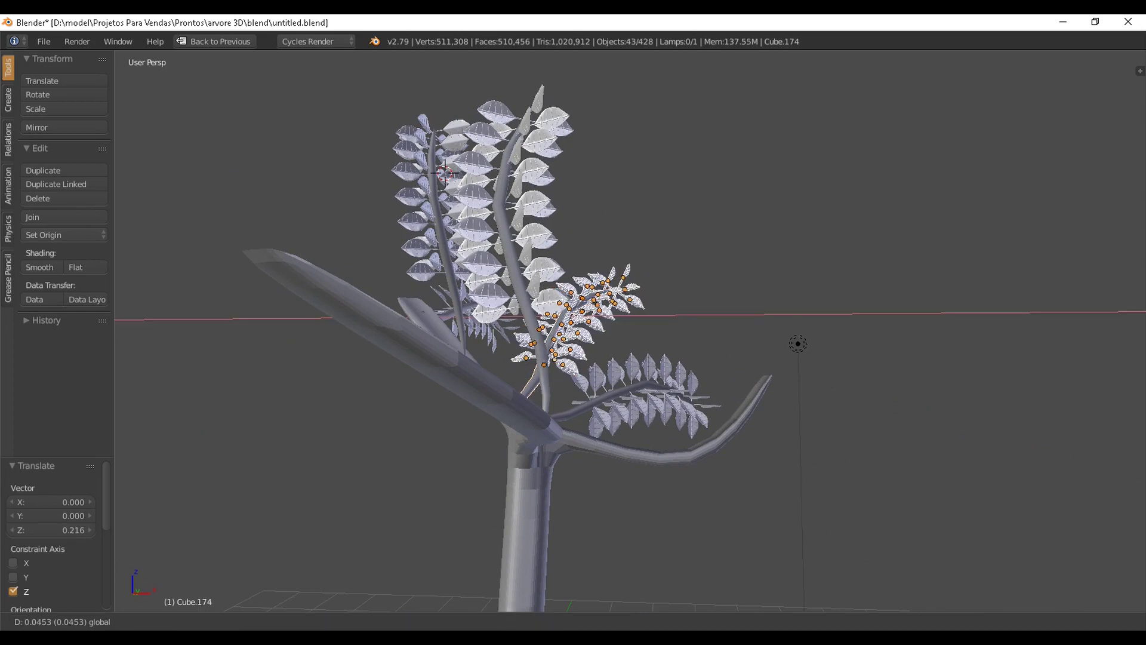
left_click(573, 292)
middle_click_drag(574, 293, 227, 316)
scroll(630, 332, "up", 2)
scroll(630, 331, "down", 3)
middle_click_drag(538, 299, 686, 308)
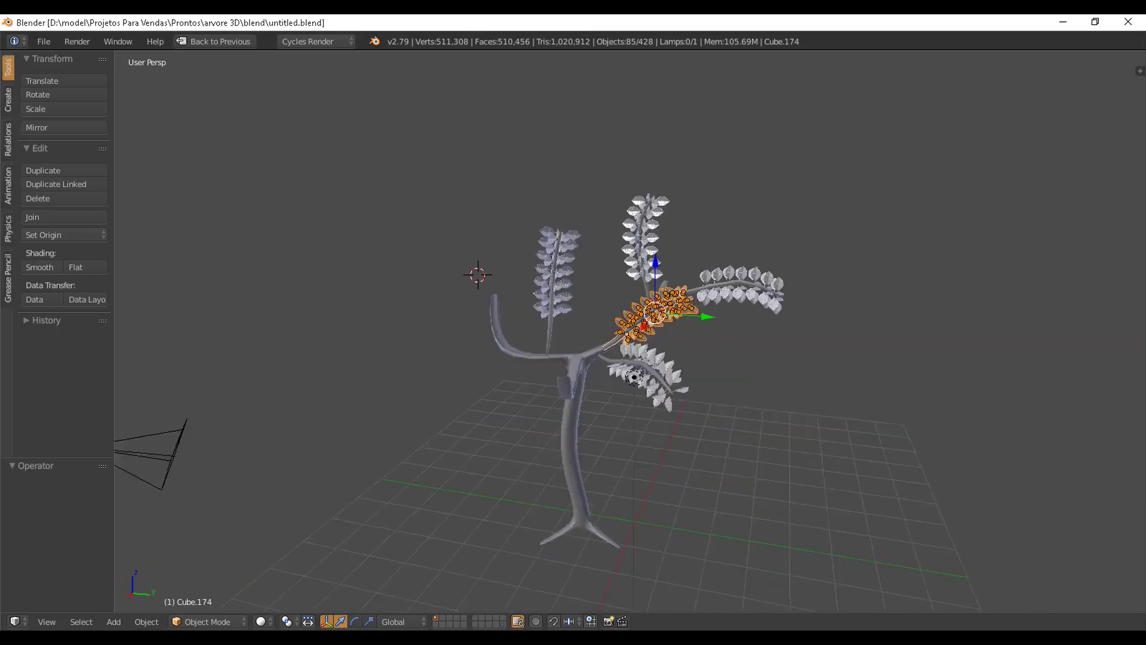
Duplicate the selected leafy branch in place and rotate the copy twice by 90° about the Z axis.
scroll(657, 322, "up", 8)
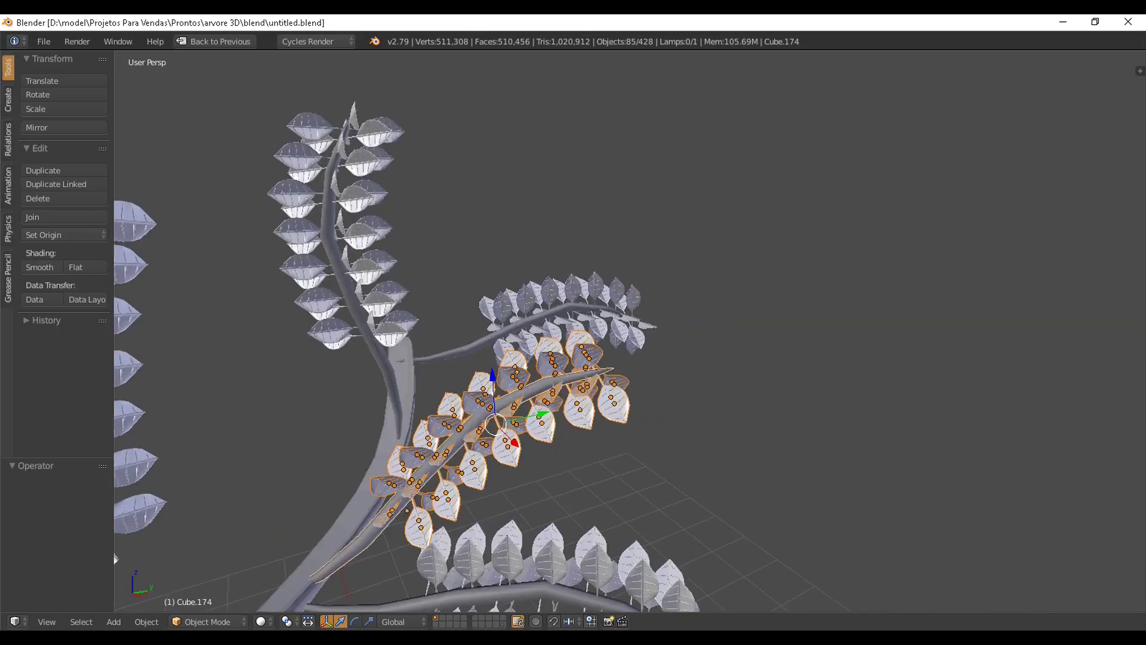
scroll(656, 322, "down", 3)
scroll(656, 322, "up", 3)
middle_click_drag(657, 322, 650, 348)
key("shift+d")
right_click(736, 314)
type("rz90")
key("Return")
type("rz90")
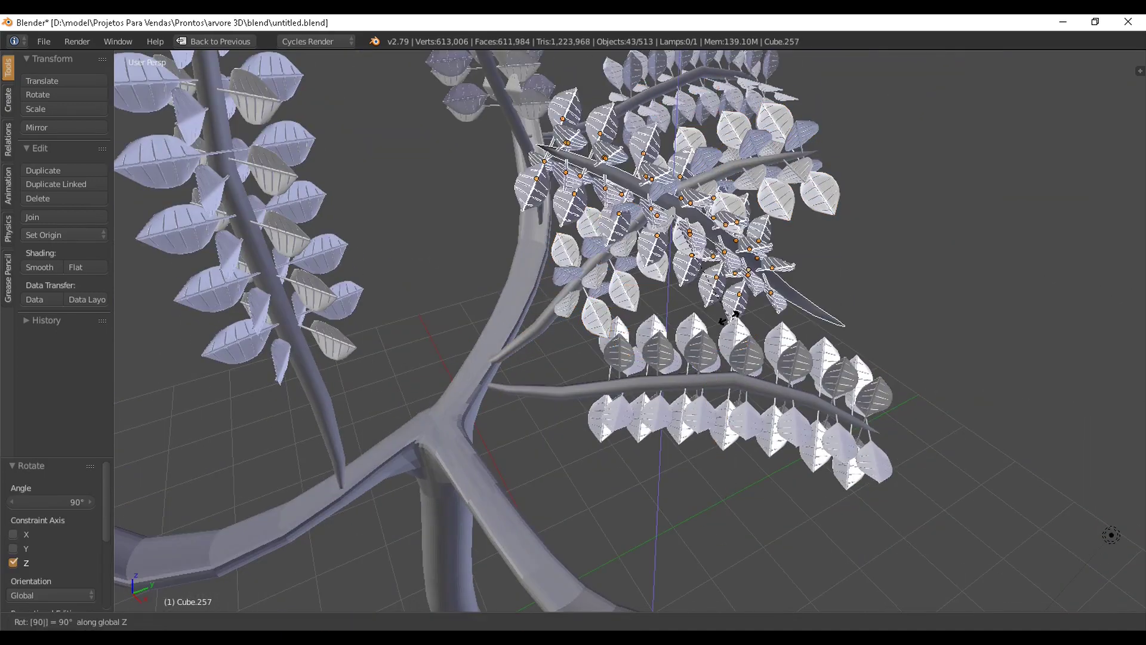
key("Return")
Move the rotated copy -0.241 along X, shift it along Y and raise it 0.246 along Z onto the limb.
left_click_drag(726, 200, 459, 278)
middle_click_drag(460, 278, 470, 270)
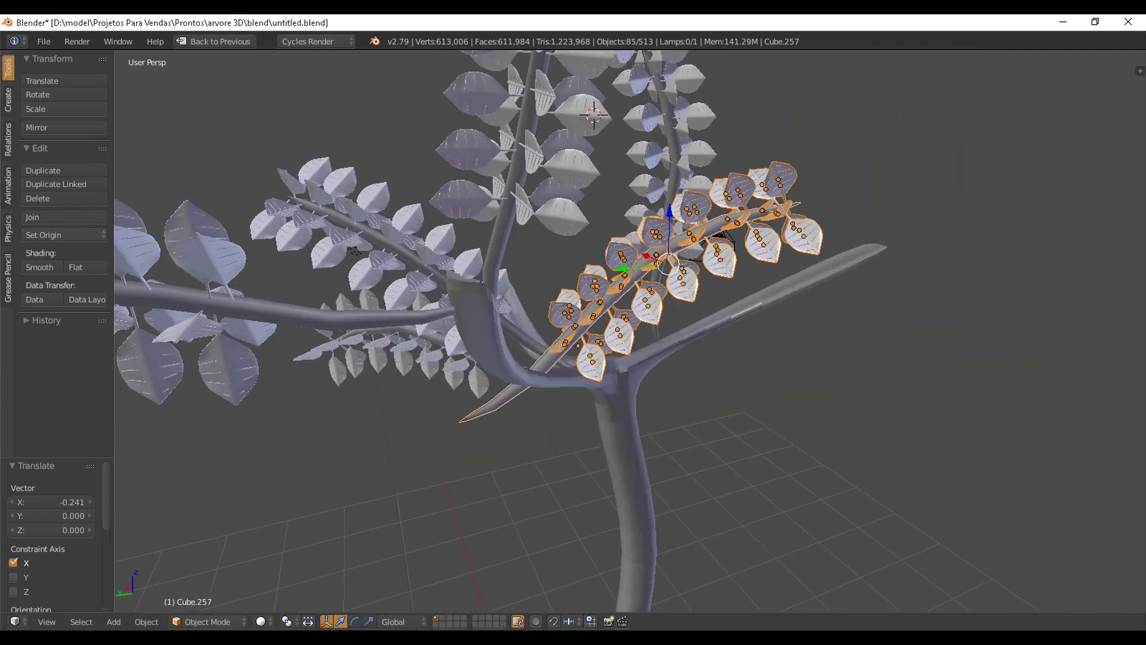
key("g")
key("y")
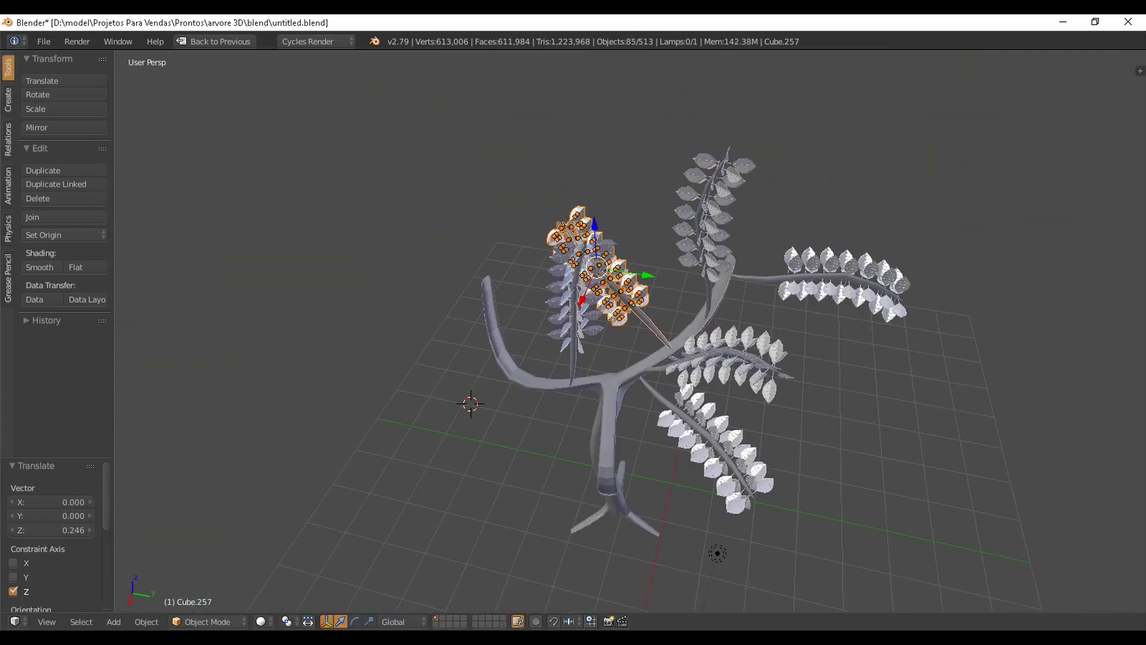
Duplicate the leafy branch in place, slide the copy horizontally and move it 0.494 along Z.
scroll(631, 331, "up", 3)
scroll(631, 331, "down", 1)
middle_click_drag(631, 331, 603, 385)
scroll(631, 331, "up", 3)
middle_click_drag(657, 269, 519, 352)
key("shift+d")
key("Escape")
left_click_drag(722, 346, 680, 376)
middle_click_drag(680, 376, 764, 322)
scroll(746, 310, "up", 2)
left_click_drag(655, 293, 654, 264)
middle_click_drag(654, 264, 520, 347)
scroll(519, 346, "up", 3)
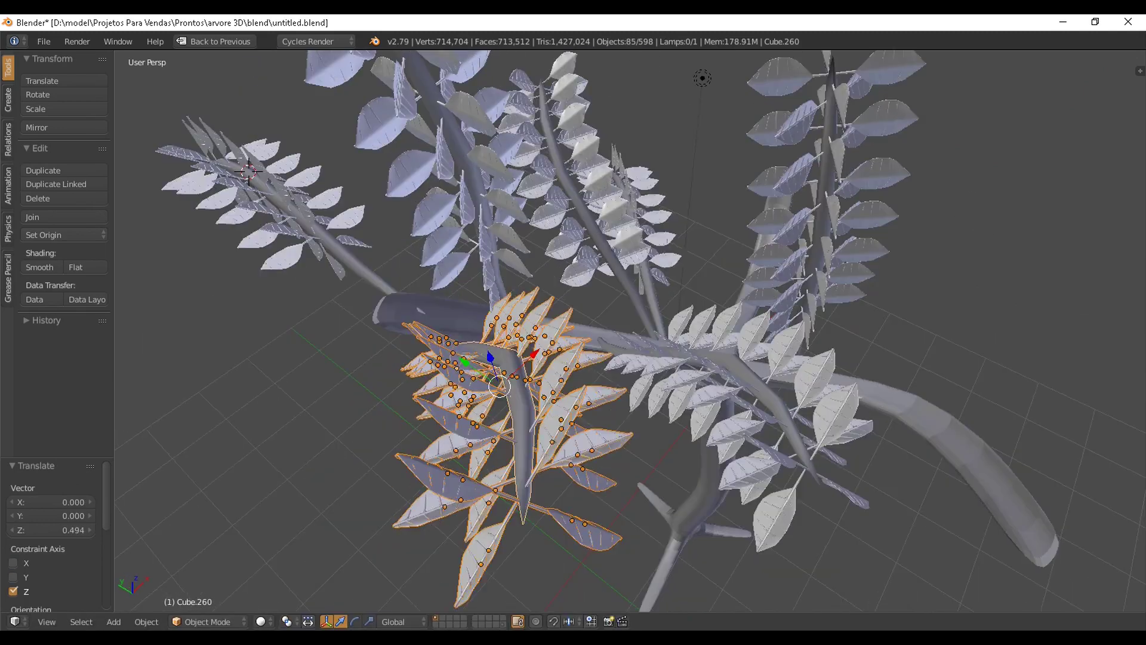
Rotate the new leafy branch copy about the X axis and about the Z axis.
left_click(744, 377)
middle_click_drag(744, 377, 865, 349)
scroll(836, 310, "up", 3)
key("r")
key("x")
left_click(865, 322)
key("r")
key("z")
left_click(893, 306)
Move the leafy branch copy along Y and adjust its rotation about Z to fit the limb.
key("g")
key("y")
left_click(859, 287)
key("r")
key("z")
right_click(841, 267)
scroll(842, 267, "down", 4)
key("r")
key("z")
left_click(836, 275)
middle_click_drag(836, 274, 860, 323)
scroll(686, 417, "down", 3)
Duplicate the leafy branch in place, rotate the new copy about Z and move it along Y.
key("shift+d")
right_click(860, 322)
key("r")
key("z")
left_click(794, 269)
key("g")
key("y")
left_click(657, 323)
middle_click_drag(657, 323, 800, 311)
Move the newest leafy branch along X toward the limb and refine its rotation about Z.
key("r")
key("z")
left_click(812, 352)
key("g")
key("x")
left_click(746, 382)
key("r")
key("z")
left_click(758, 412)
Shift the newest leafy branch along Y and move it -0.252 along Z.
middle_click_drag(758, 412, 418, 334)
scroll(418, 334, "up", 4)
key("g")
key("y")
left_click(471, 334)
key("g")
key("z")
left_click(472, 376)
middle_click_drag(472, 376, 800, 334)
scroll(800, 334, "down", 4)
scroll(717, 358, "up", 3)
Switch to wireframe display and select only the two neighbouring leafy branches just above the trunk fork, including their leaves and stems.
mouse_move(716, 358)
middle_mouse_down()
mouse_move(675, 382)
mouse_move(710, 436)
mouse_move(723, 418)
mouse_move(698, 496)
middle_mouse_up()
scroll(717, 421, "up", 1)
right_click(710, 427)
right_click(713, 409)
scroll(699, 358, "down", 2)
scroll(700, 298, "up", 3)
right_click(700, 280)
left_click(263, 622)
left_click(281, 566)
right_click(782, 143)
middle_click_drag(782, 143, 693, 182)
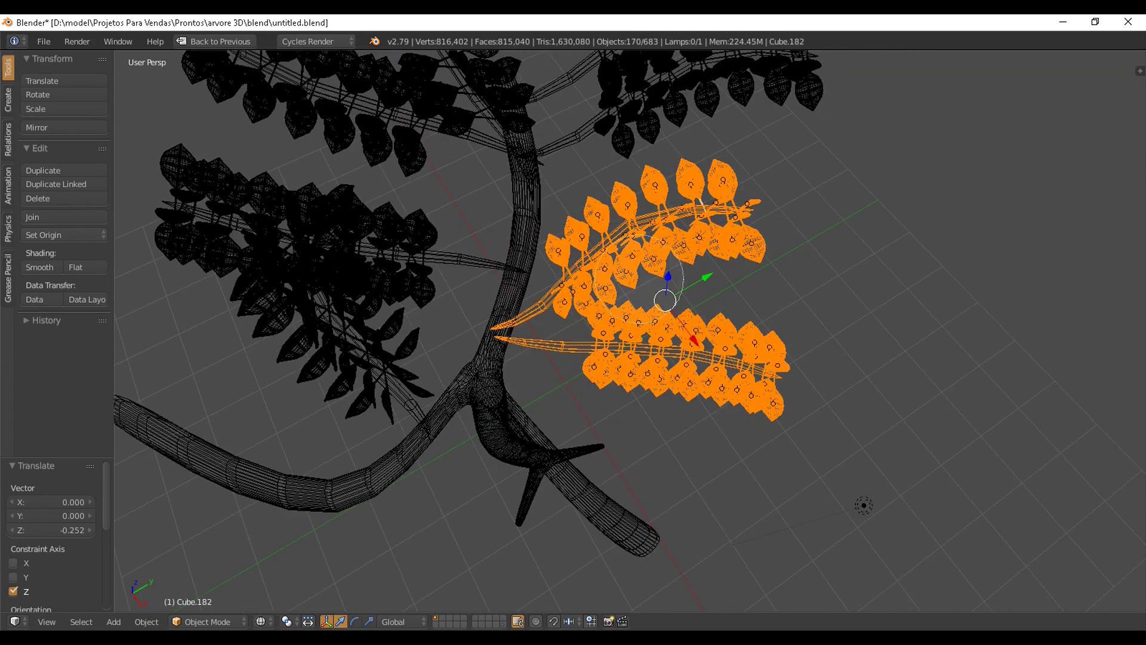
left_click(291, 589)
Duplicate the two selected leafy branches, rotate the copies about Z and move them horizontally across the trunk.
scroll(630, 335, "down", 2)
middle_click_drag(630, 358, 713, 280)
scroll(713, 281, "up", 2)
key("shift+d")
key("r")
key("z")
left_click(621, 334)
left_click_drag(590, 217, 653, 368)
mouse_move(653, 368)
middle_mouse_down()
mouse_move(453, 311)
mouse_move(508, 466)
mouse_move(490, 346)
middle_mouse_up()
Rotate the duplicated pair about Z again, restore solid shading and lower the pair along Z.
key("r")
key("z")
left_click(478, 335)
left_click(281, 574)
left_click_drag(567, 299, 568, 352)
Rotate the duplicated pair of leafy branches 21.1° about the Y axis and nudge it sideways.
mouse_move(567, 353)
middle_mouse_down()
mouse_move(716, 383)
mouse_move(732, 373)
middle_mouse_up()
key("r")
key("y")
left_click(729, 418)
middle_click_drag(728, 418, 591, 406)
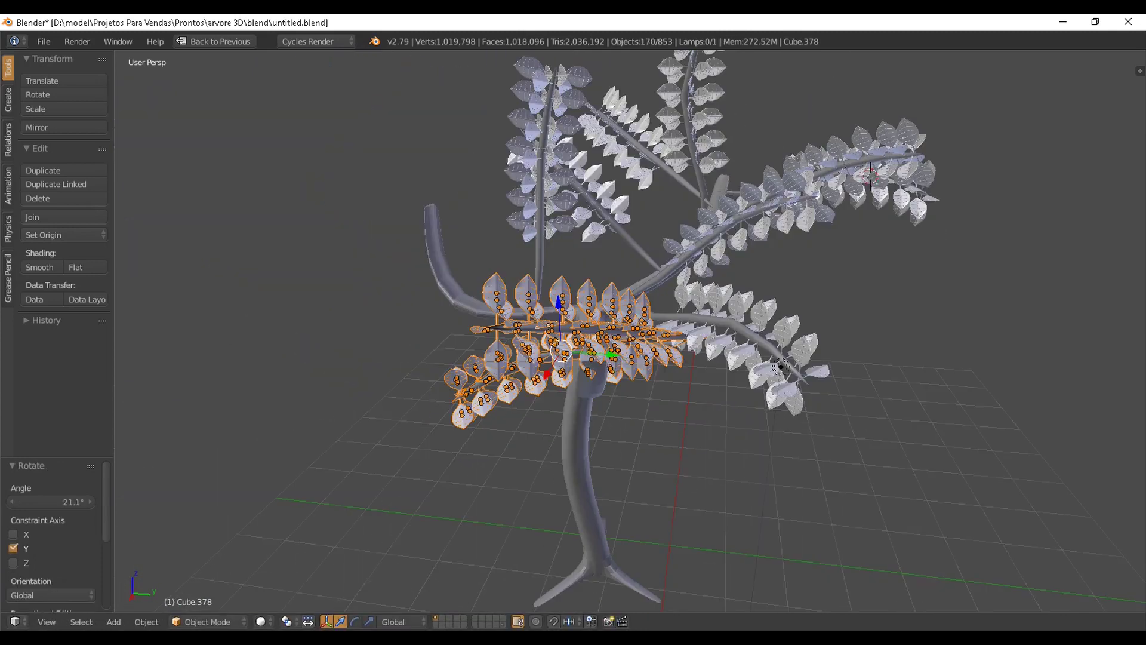
left_click_drag(504, 350, 502, 350)
middle_click_drag(503, 350, 520, 299)
Adjust the pair's rotation about Y once more and move it -0.248 along Z.
key("r")
key("y")
left_click(518, 316)
left_click_drag(425, 302, 423, 330)
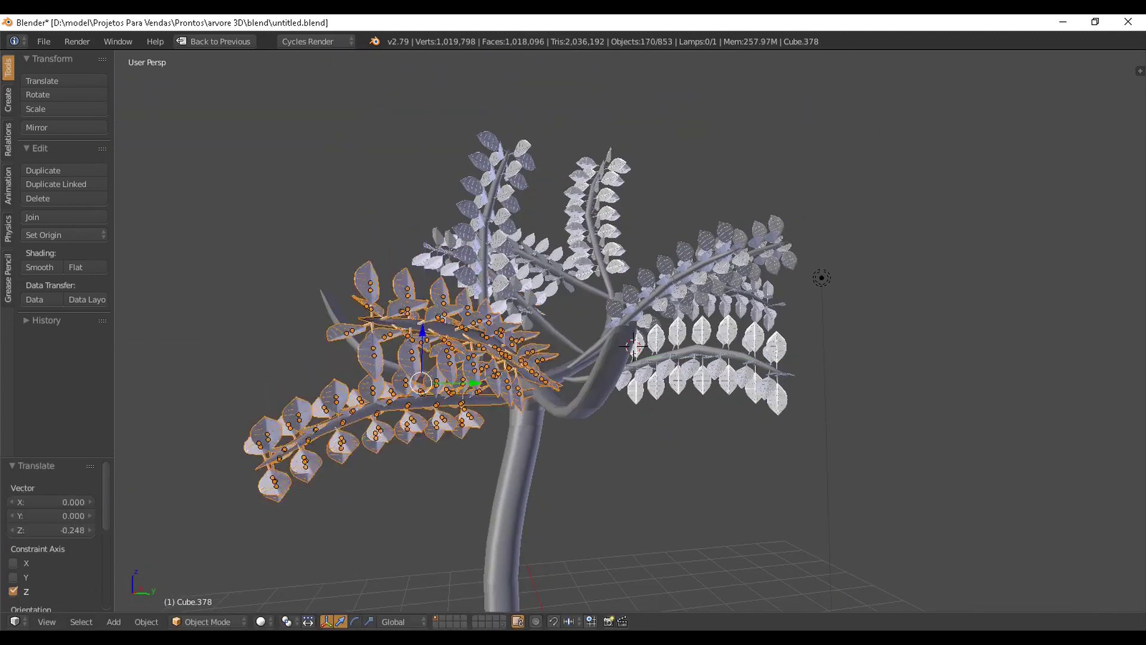
Rotate the selected pair of leafy branches about Z and shift it sideways and vertically to meet the limb.
middle_click_drag(422, 330, 573, 394)
scroll(630, 331, "up", 1)
key("r")
key("z")
left_click(626, 430)
scroll(627, 418, "down", 2)
left_click_drag(617, 448, 606, 485)
left_click_drag(649, 530, 619, 526)
middle_click_drag(620, 527, 531, 477)
left_click_drag(489, 457, 489, 473)
middle_click_drag(489, 473, 505, 499)
Tilt the pair of leafy branches about the Y axis and nudge it onto the limb.
scroll(504, 499, "up", 3)
key("r")
key("y")
left_click(629, 455)
scroll(621, 460, "down", 1)
left_click_drag(334, 483, 339, 493)
middle_click_drag(339, 493, 257, 415)
Duplicate the pair of leafy branches, rotate the copies about X and move them across and up the tree.
key("shift+d")
left_click(256, 414)
key("r")
key("x")
left_click(266, 376)
left_click_drag(410, 414, 542, 413)
left_click_drag(494, 361, 494, 248)
middle_click_drag(494, 244, 471, 254)
left_click_drag(478, 308, 481, 309)
Rotate the copied pair about X again, raise it and shift it sideways toward the upper limb.
key("r")
key("x")
left_click(478, 262)
left_click_drag(499, 256, 500, 203)
middle_click_drag(499, 203, 510, 258)
left_click_drag(521, 236, 493, 237)
middle_click_drag(493, 236, 495, 209)
Fine-tune the copied pair's rotation about X and nudge it sideways and up onto the limb.
key("r")
key("x")
left_click(502, 220)
left_click_drag(508, 233, 538, 236)
left_click_drag(482, 179, 481, 169)
Box-select around the upper branches, duplicate the leafy pair and move the copies toward a bare limb.
key("b")
left_click_drag(367, 72, 524, 205)
middle_click_drag(507, 203, 621, 322)
key("shift+d")
left_click(660, 248)
scroll(633, 286, "down", 4)
left_click_drag(624, 304, 668, 343)
middle_click_drag(669, 343, 704, 292)
left_click_drag(711, 362, 621, 376)
middle_click_drag(621, 376, 740, 376)
Rotate the newest duplicated pair about Z and move it closer to its limb.
key("r")
key("z")
left_click(836, 370)
middle_click_drag(836, 370, 633, 382)
left_click_drag(577, 370, 649, 316)
middle_click_drag(686, 371, 713, 361)
Rotate the duplicated pair about Y, move it -0.235 along X and adjust its Y rotation by -2.99°.
key("r")
key("y")
left_click(786, 342)
left_click_drag(585, 321, 606, 313)
left_click_drag(596, 355, 568, 331)
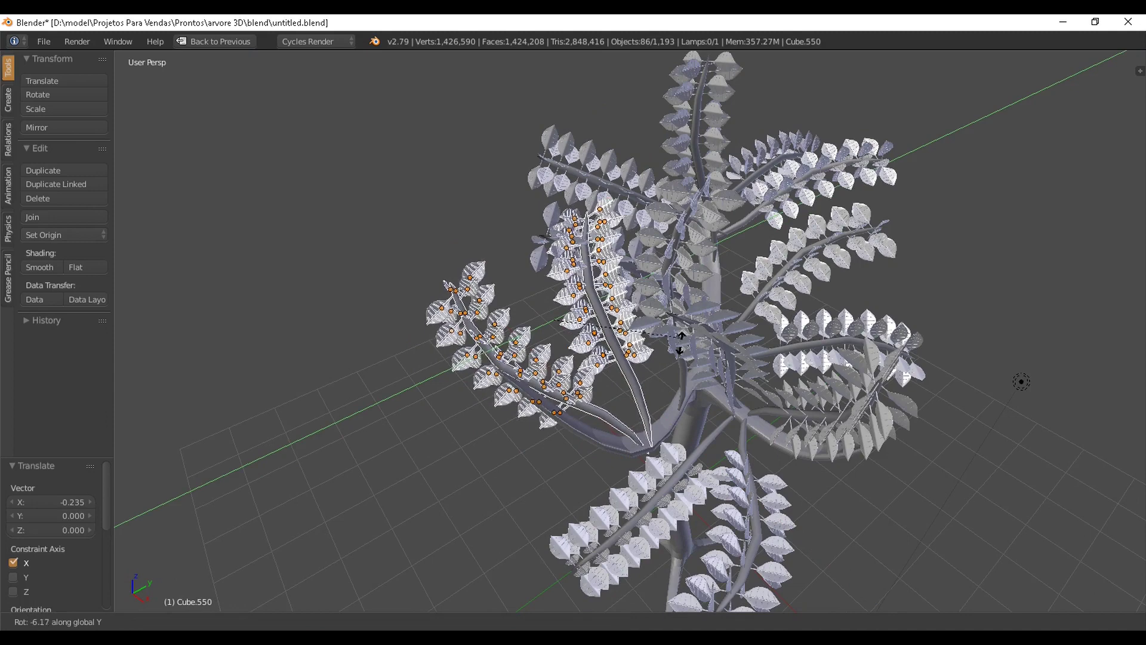
left_click(682, 339)
Place the 3D cursor beside the trunk and save the file.
scroll(682, 339, "down", 3)
middle_click_drag(682, 339, 546, 310)
scroll(537, 283, "down", 3)
scroll(538, 283, "down", 3)
scroll(546, 310, "up", 5)
scroll(546, 310, "down", 2)
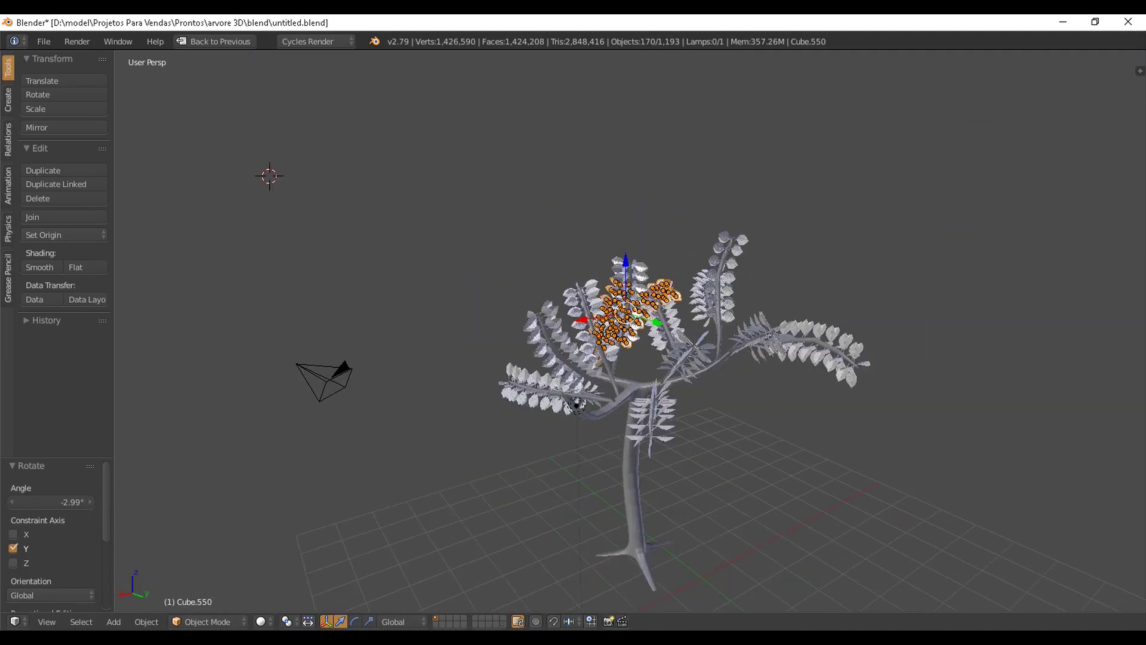
middle_click_drag(713, 409, 676, 378, "shift")
left_click(677, 377)
key("ctrl+s")
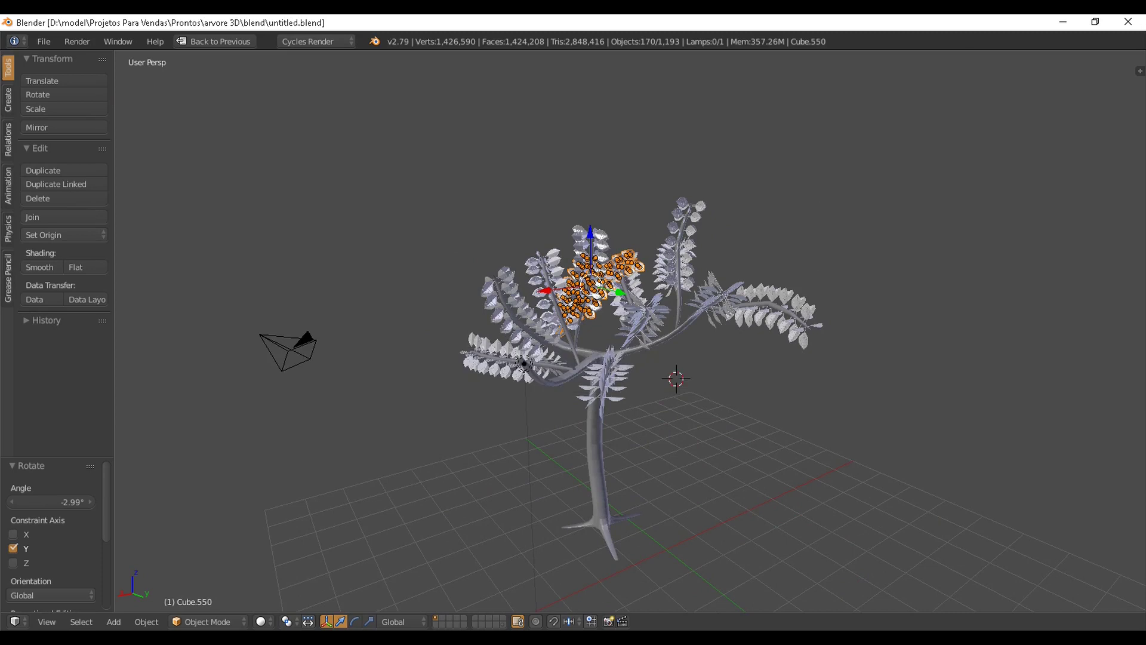
Restore the full multi-area layout and switch the viewport to the camera view.
key("ctrl+Up")
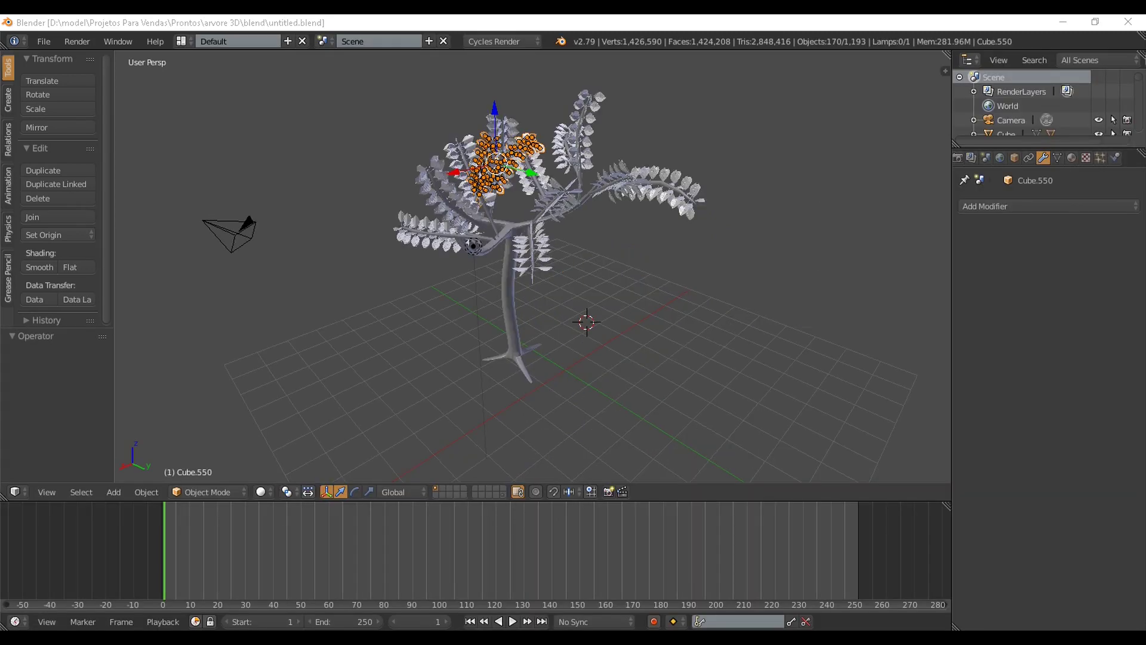
scroll(532, 266, "down", 3)
scroll(532, 266, "up", 4)
middle_click_drag(533, 265, 599, 258)
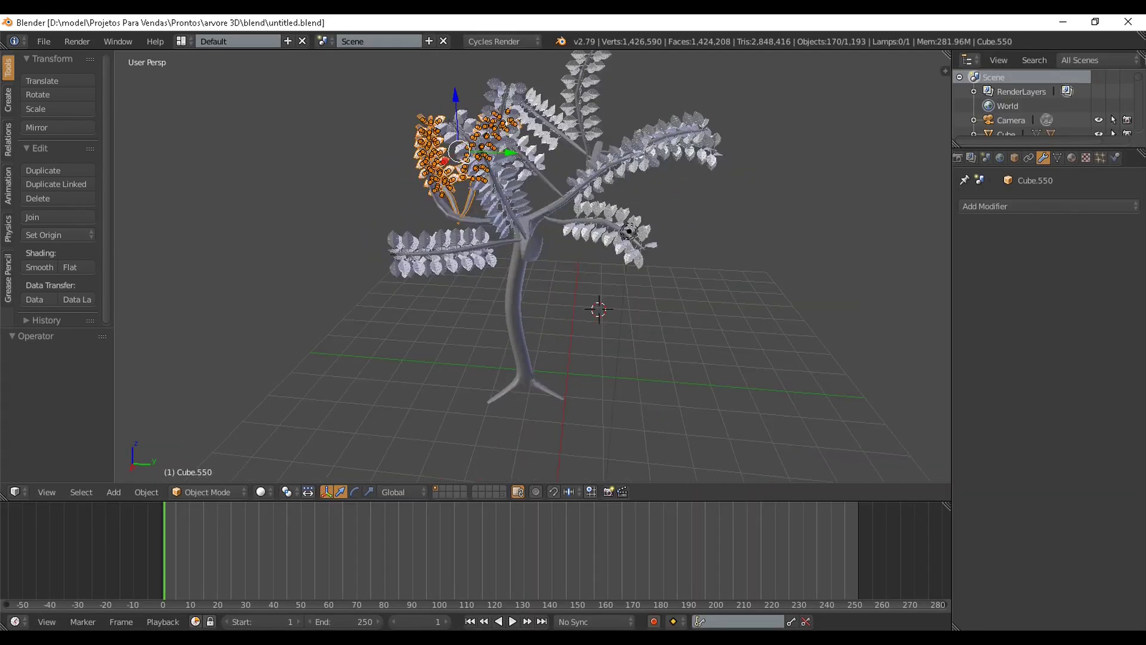
scroll(533, 269, "up", 2)
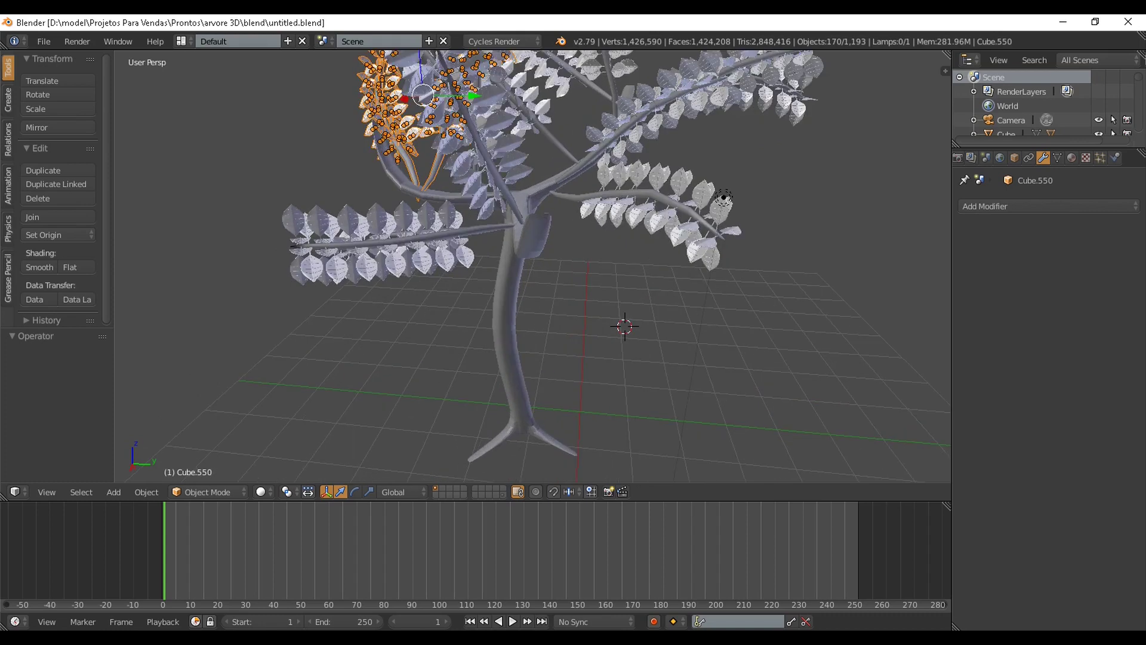
key("KP_0")
scroll(533, 269, "down", 3)
scroll(533, 269, "up", 1)
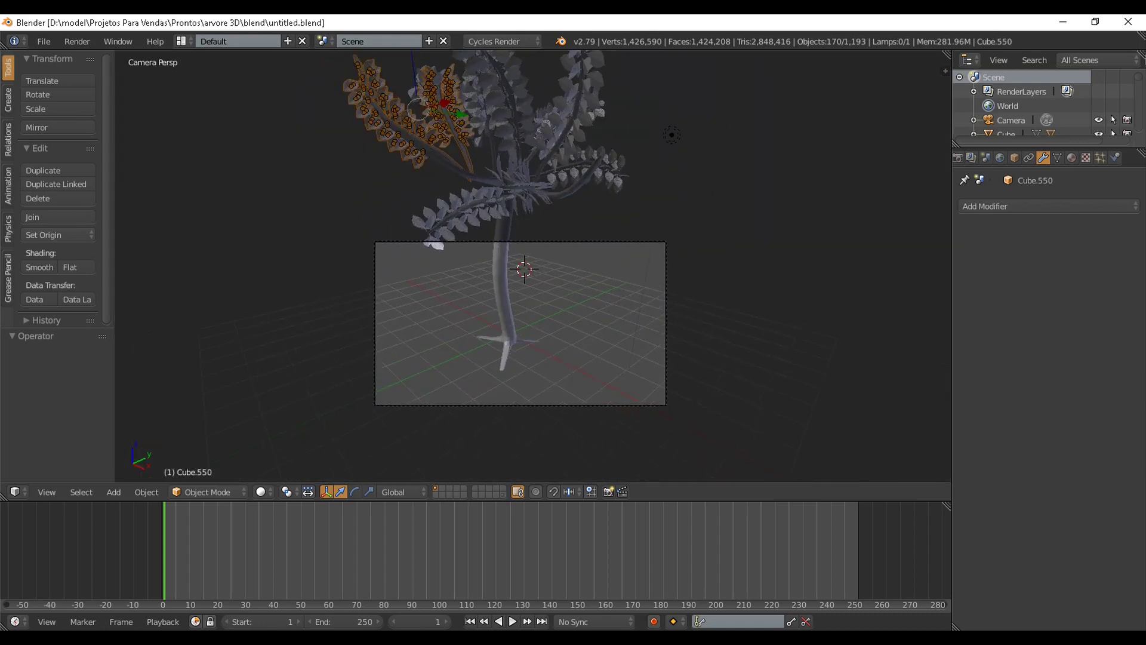
Select the camera and set the render resolution to 1000 × 1000 px.
right_click(665, 323)
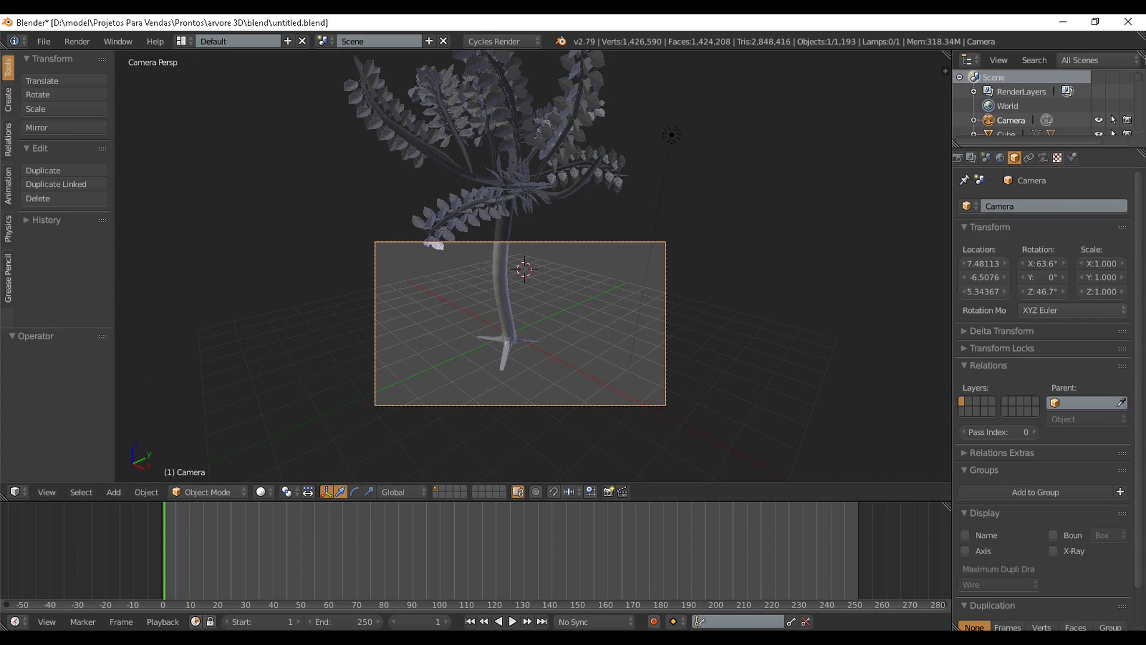
left_click(1043, 157)
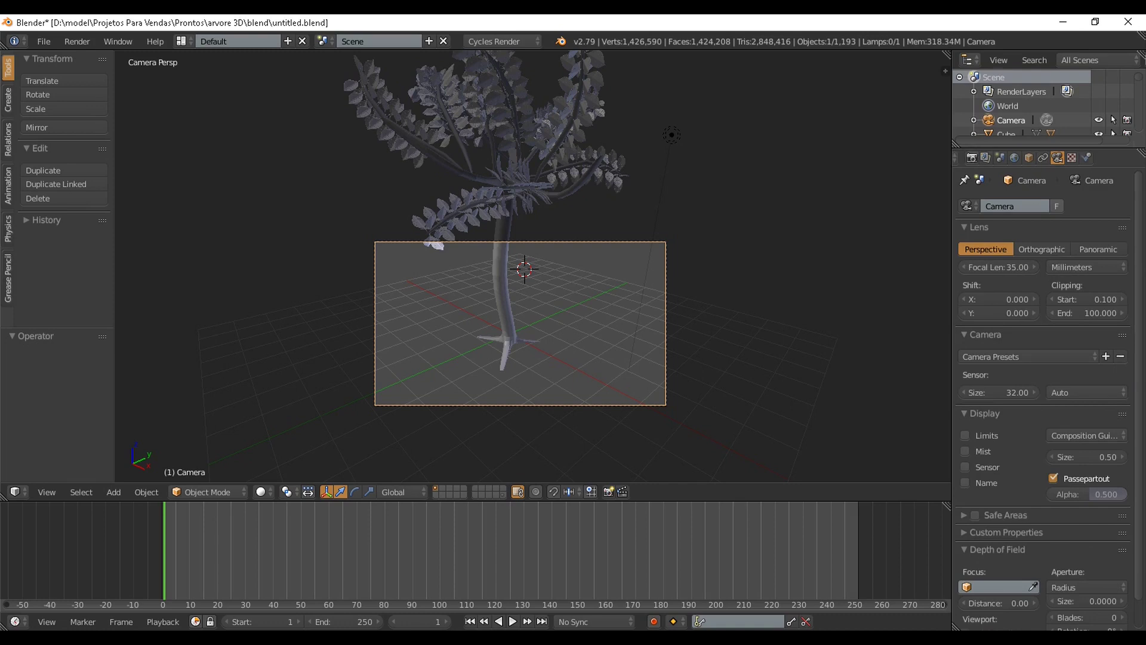
left_click(971, 157)
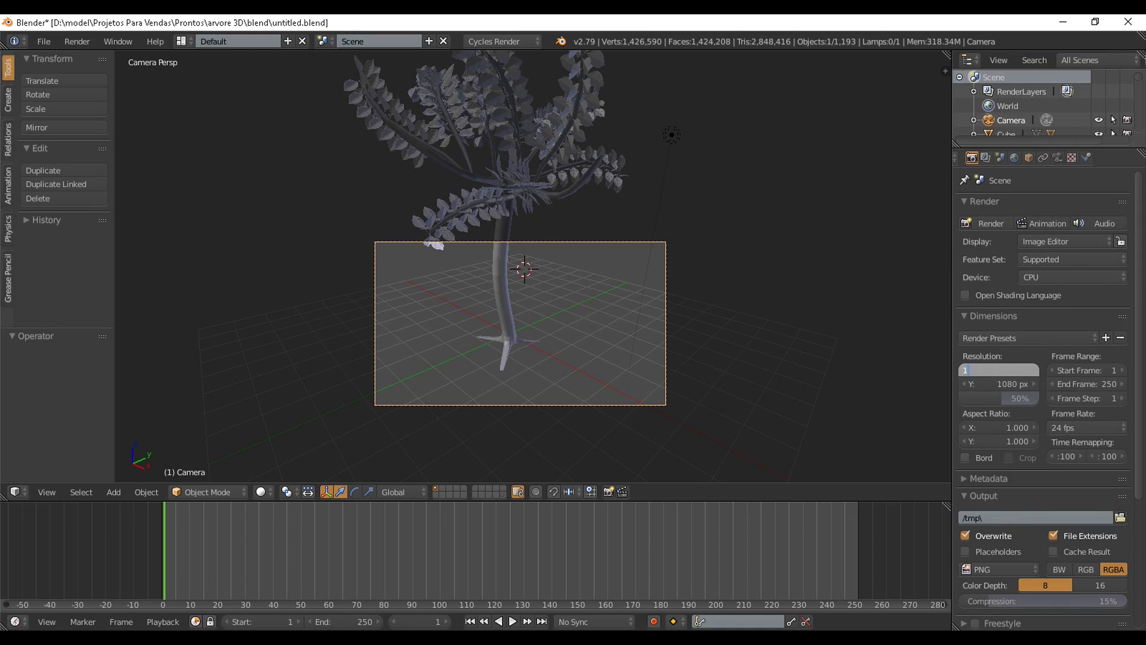
key("Tab")
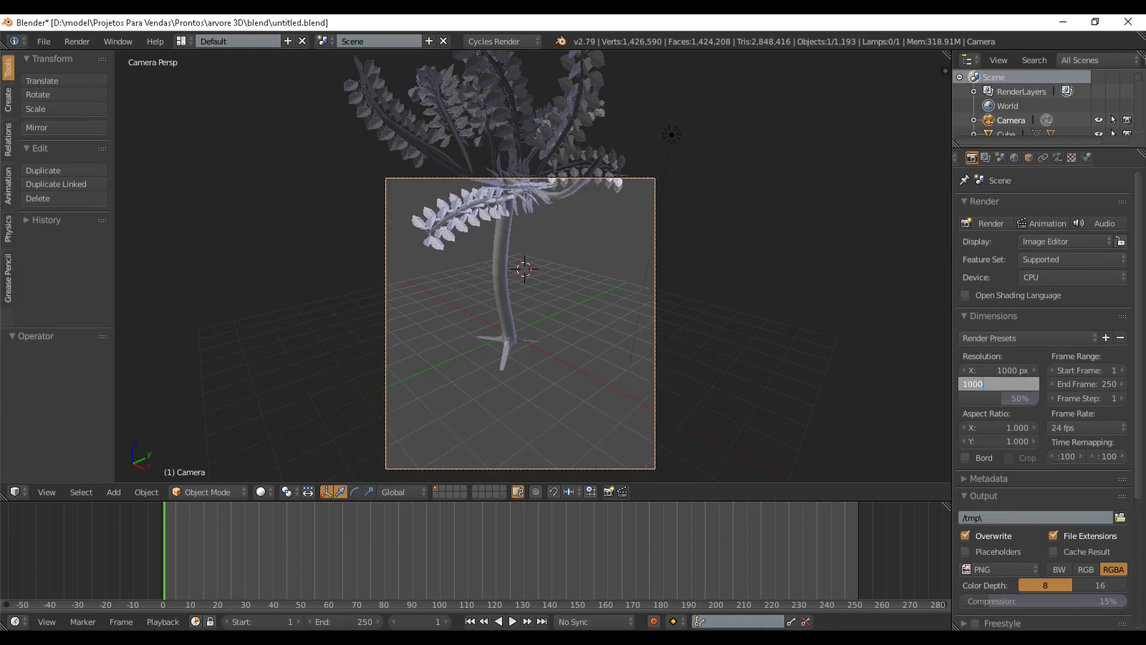
key("Return")
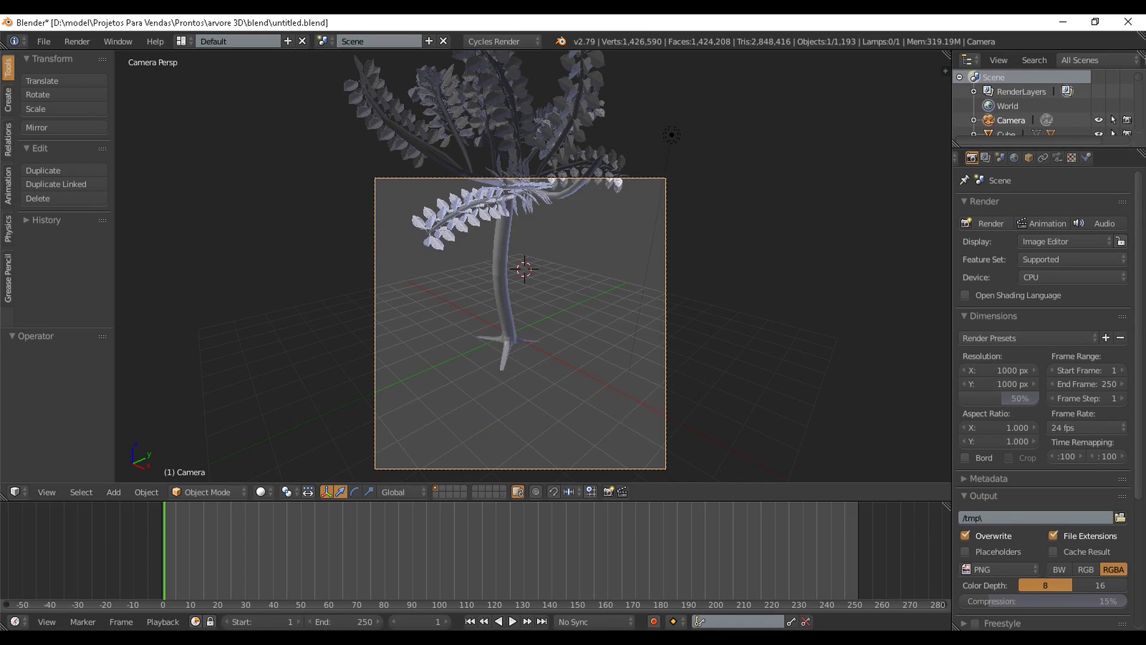
Raise the camera 2.219 along Z and set its focal length to 26.12 mm.
key("g")
key("z")
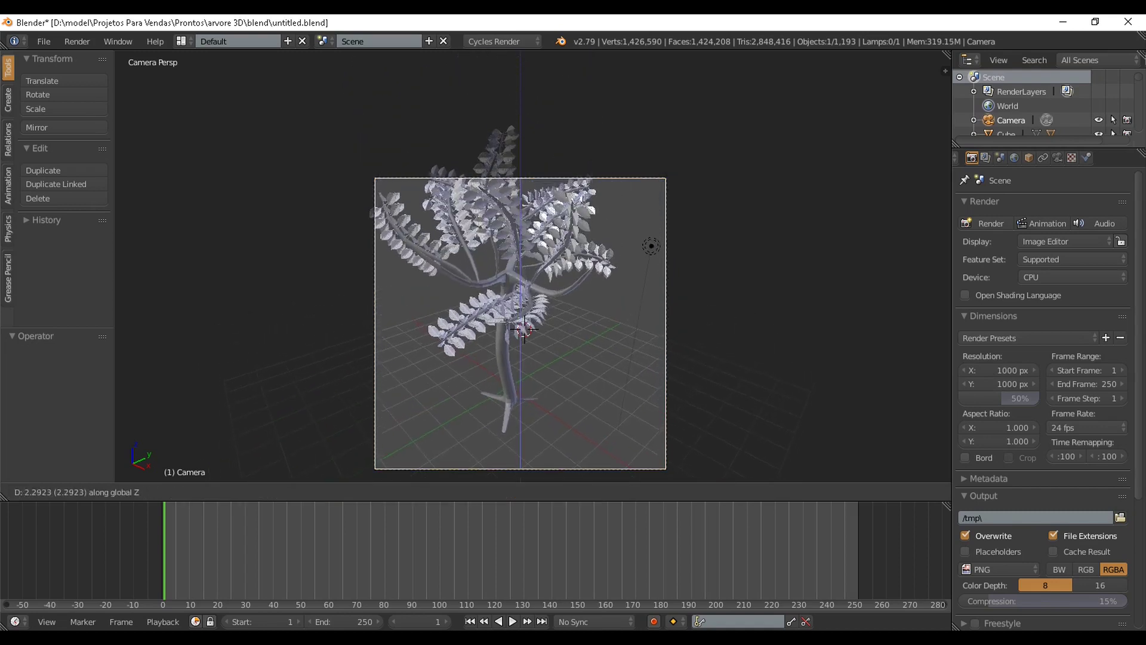
key("Return")
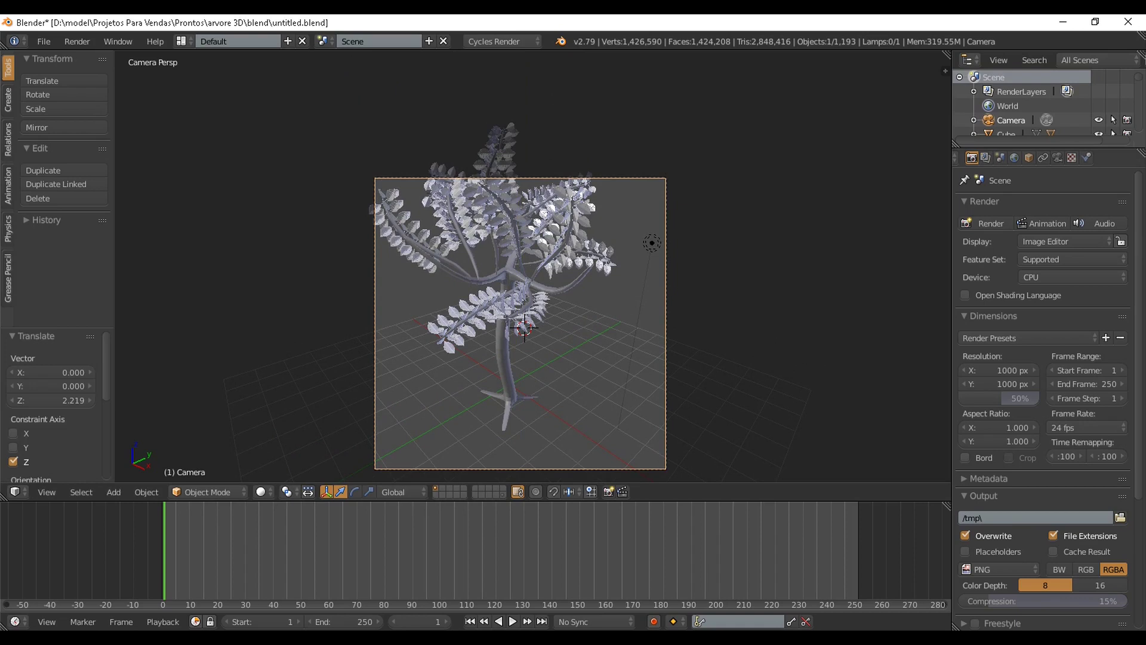
left_click(1057, 158)
mouse_move(999, 267)
left_mouse_down()
mouse_move(958, 267)
mouse_move(996, 267)
mouse_move(986, 267)
left_mouse_up()
scroll(535, 266, "up", 1)
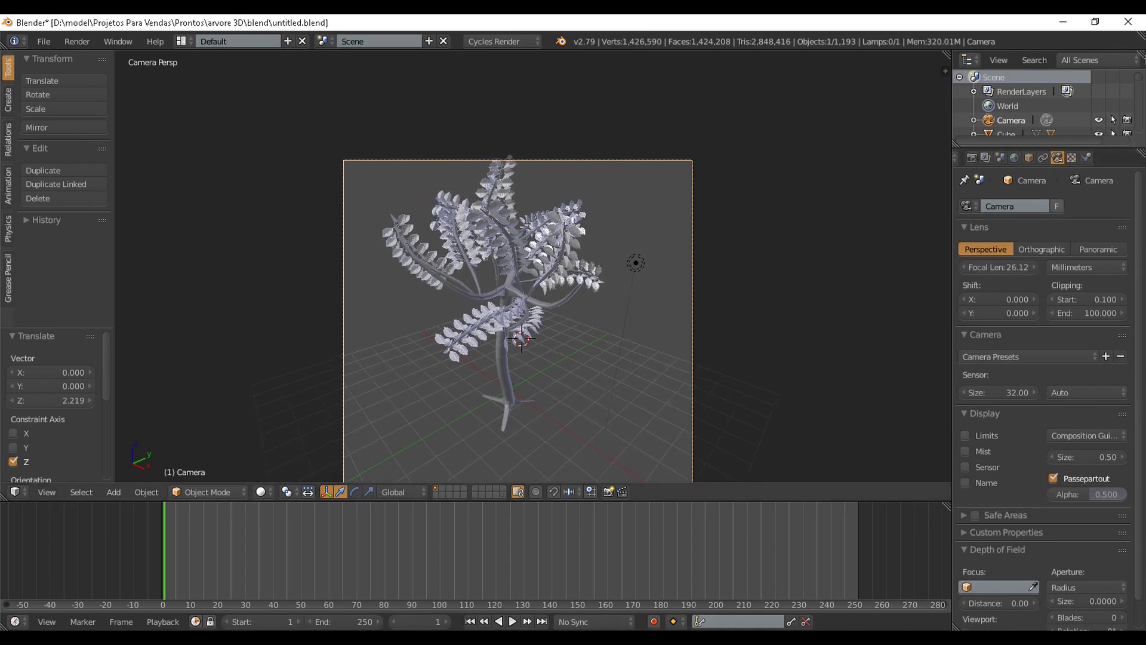
scroll(533, 267, "down", 1)
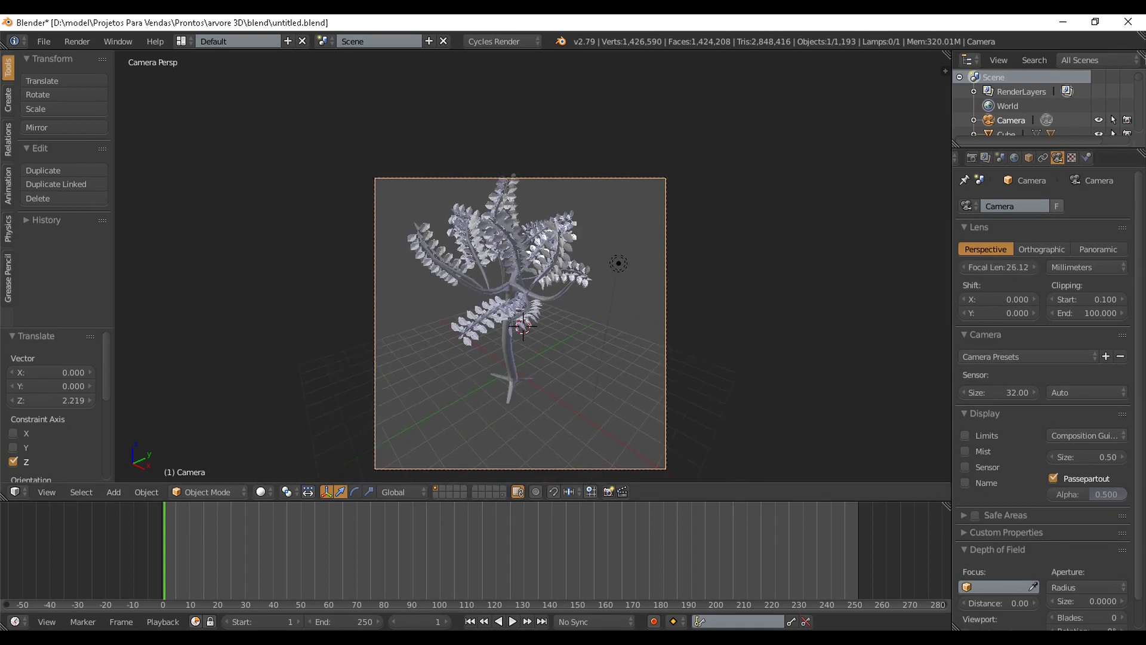
Raise the camera another 0.691 along Z so the whole tree fits in the frame.
key("g")
key("z")
key("Return")
scroll(532, 266, "up", 3)
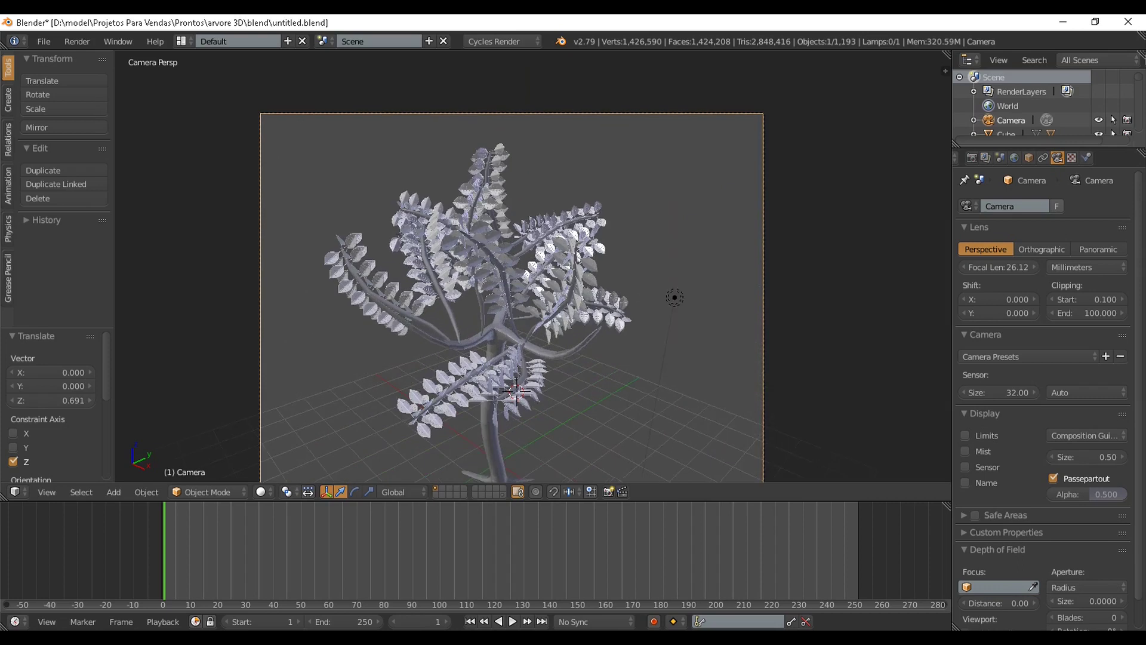
scroll(512, 297, "up", 1)
middle_click_drag(512, 297, 524, 162, "shift")
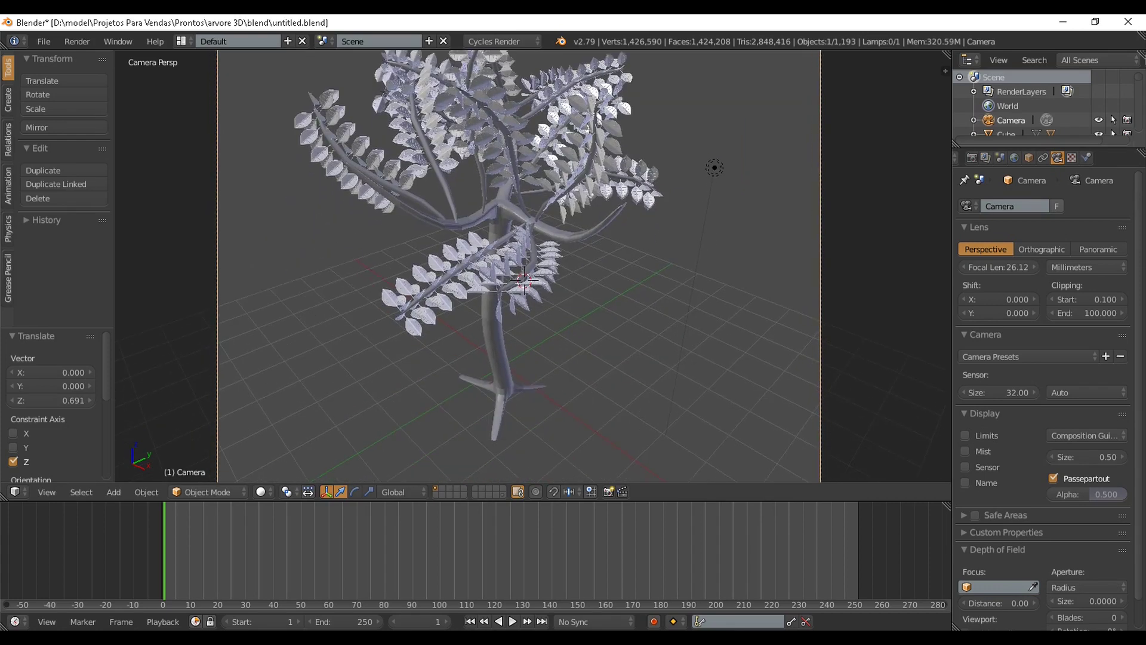
scroll(524, 162, "down", 3)
scroll(525, 162, "up", 1)
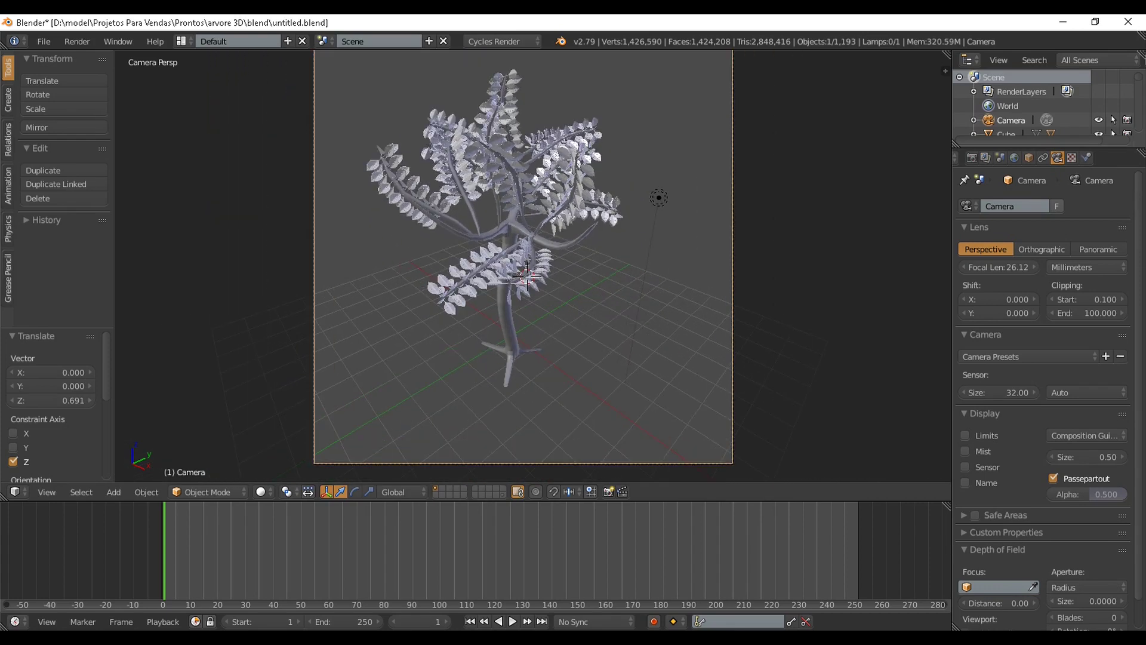
key("r")
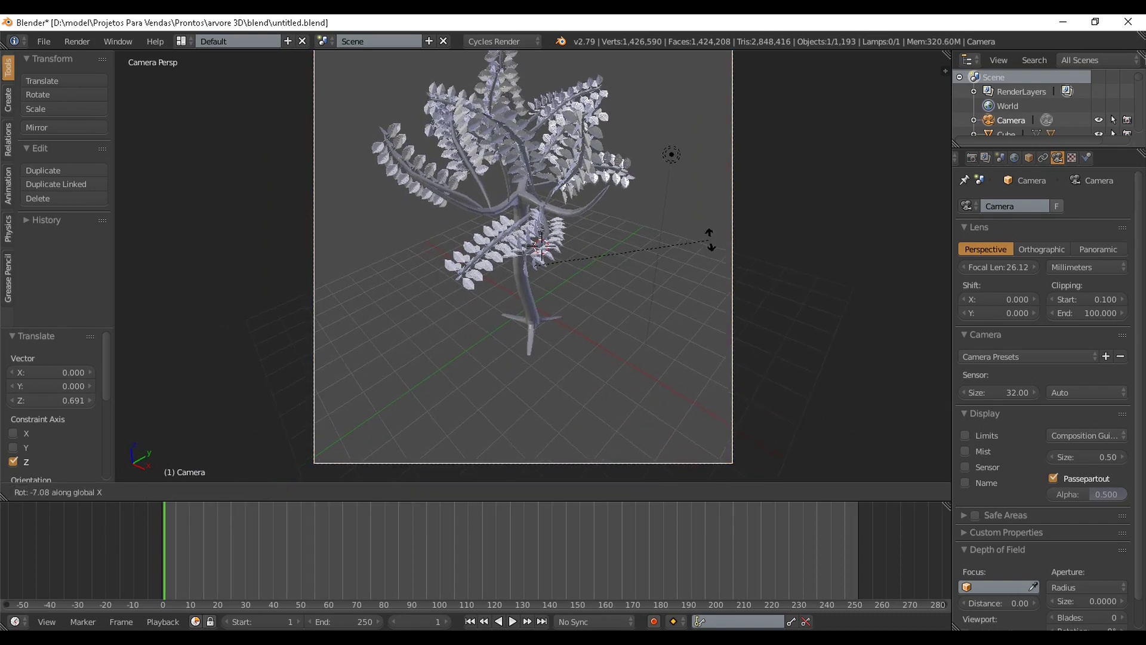
key("y")
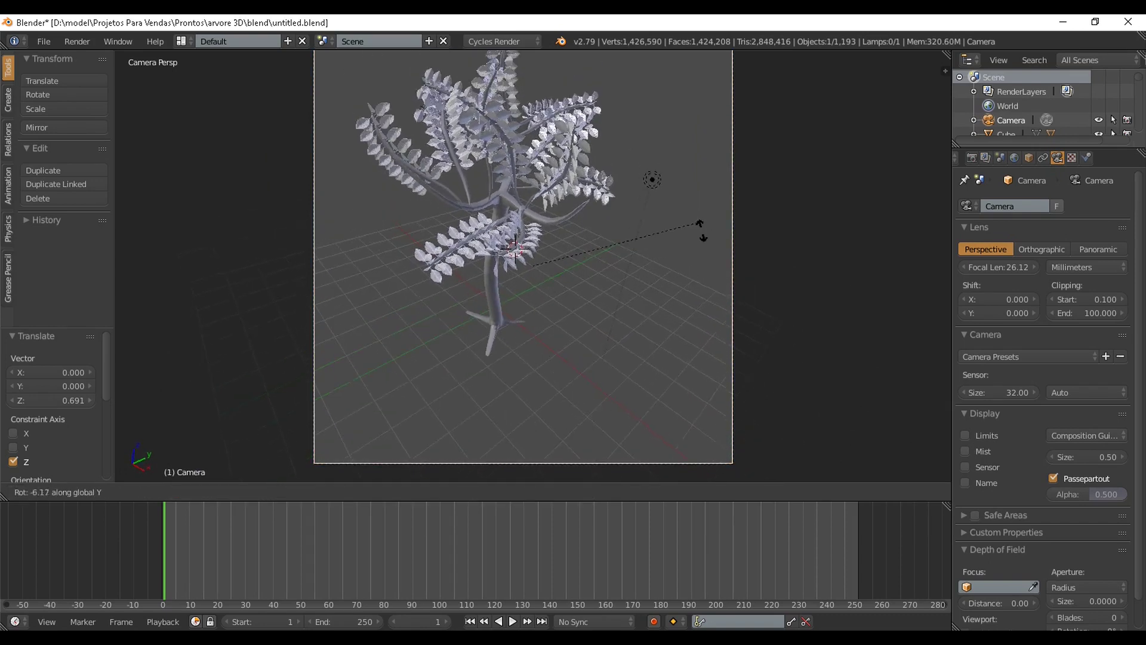
right_click(704, 232)
Add a plane with a radius of 1 at the 3D cursor near the trunk.
scroll(704, 232, "down", 1)
scroll(524, 256, "up", 1)
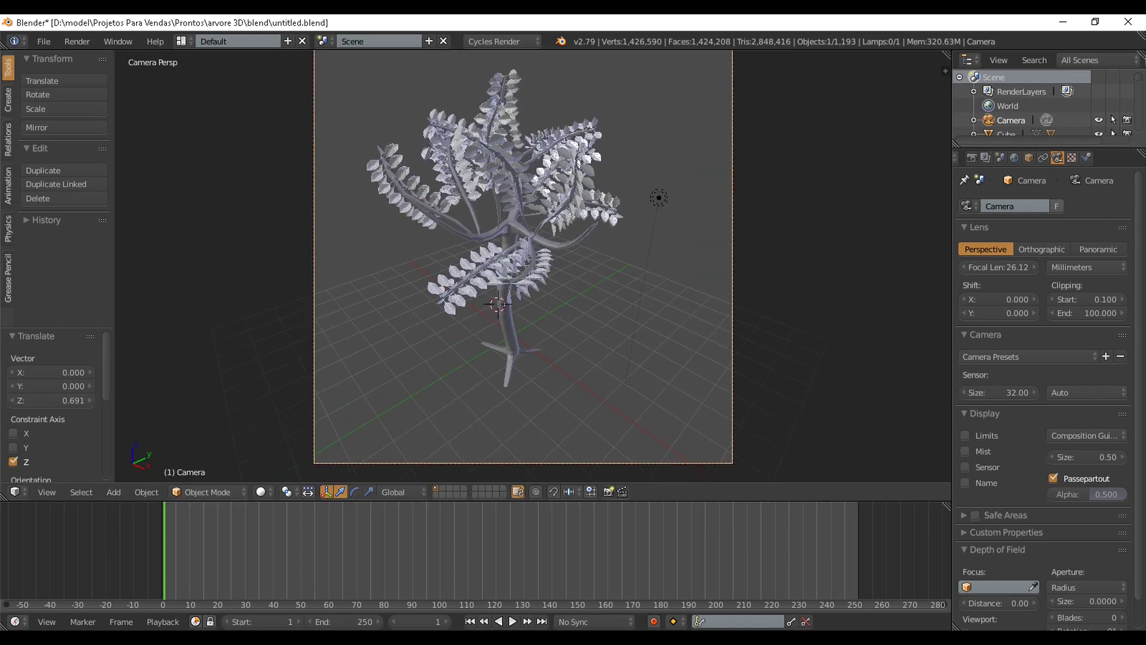
key("shift+a")
left_click(542, 302)
scroll(525, 298, "down", 1)
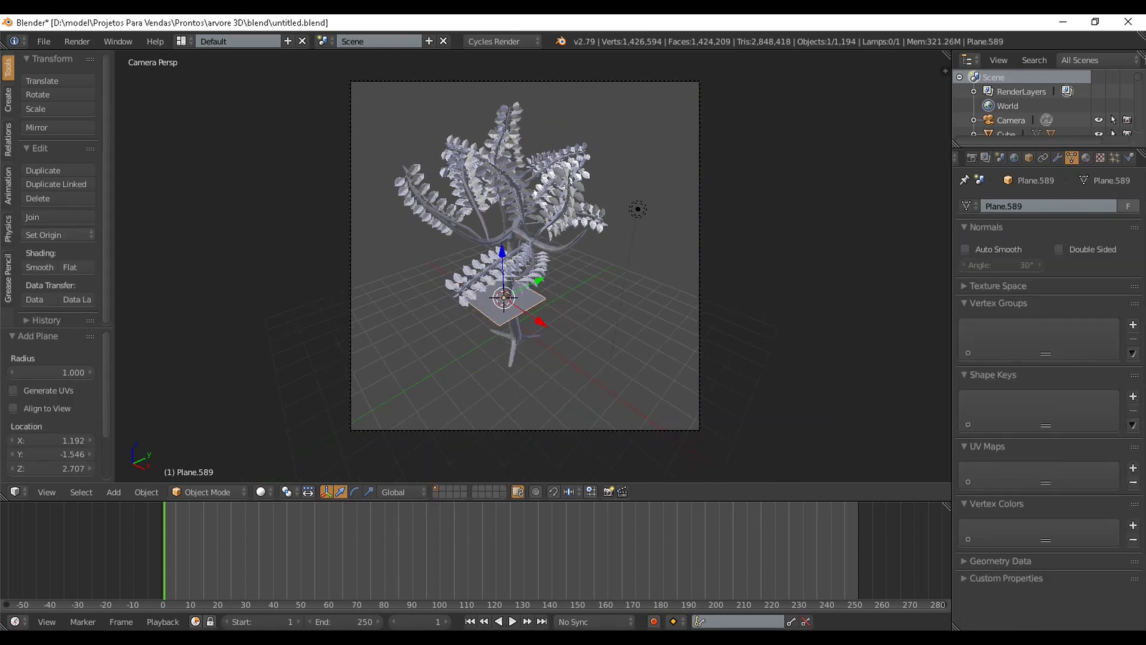
Enlarge the plane into a ground surface, finishing with a scale factor of 3.322.
key("s")
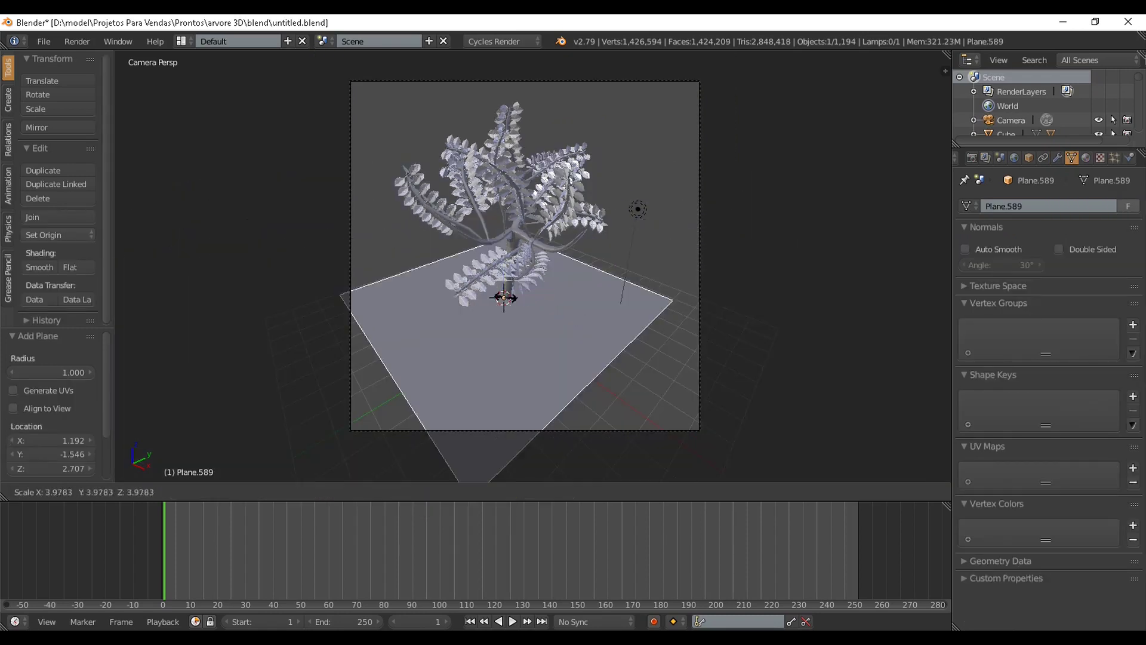
left_click(501, 297)
key("s")
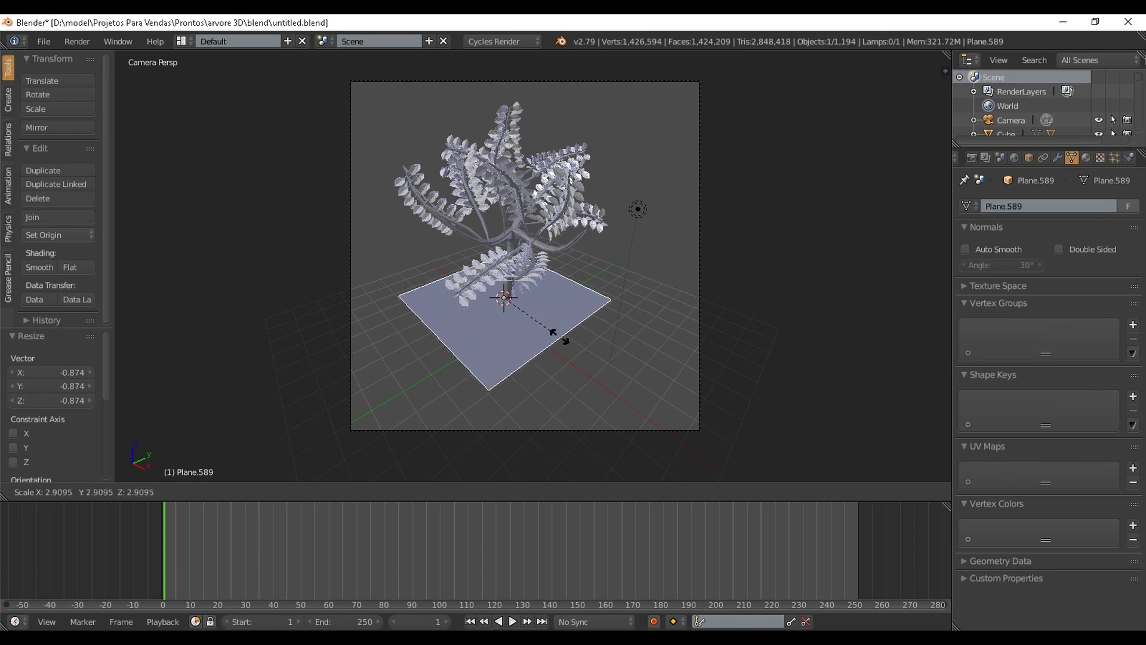
left_click(566, 341)
Lower the ground plane -2.386 along Z to the base of the trunk.
key("g")
key("z")
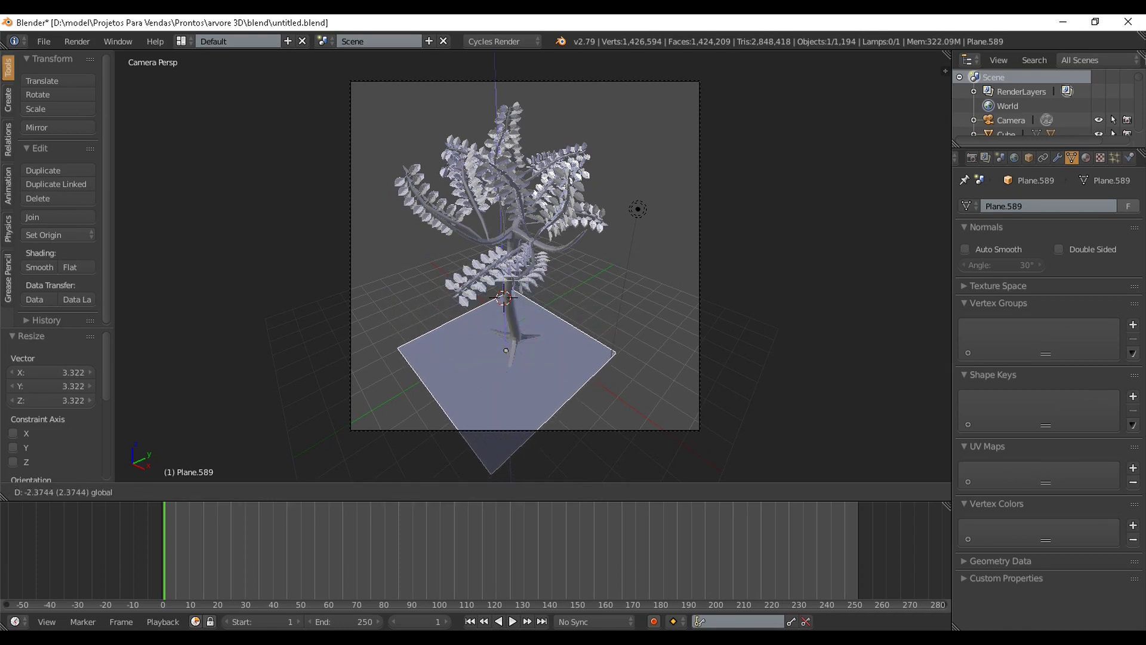
left_click(510, 278)
middle_click_drag(510, 278, 364, 302)
scroll(555, 254, "down", 2)
scroll(436, 282, "up", 1)
middle_click_drag(401, 252, 514, 147)
Enlarge the timeline area and change it to the Node Editor.
left_click_drag(515, 499, 515, 455)
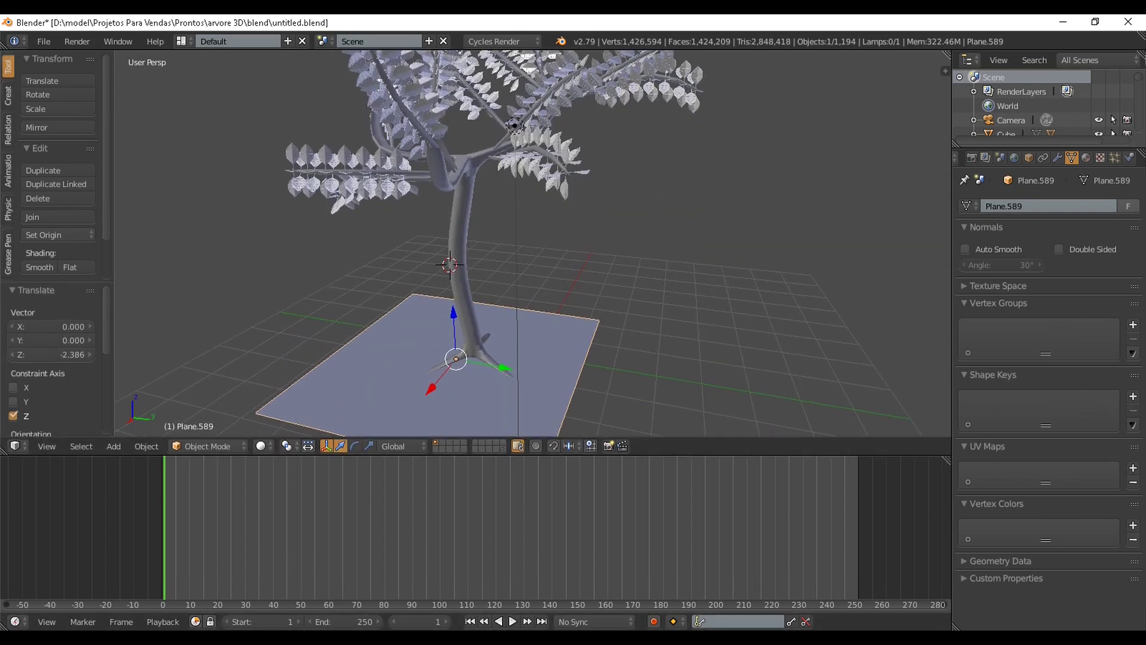
left_click(16, 621)
left_click(50, 463)
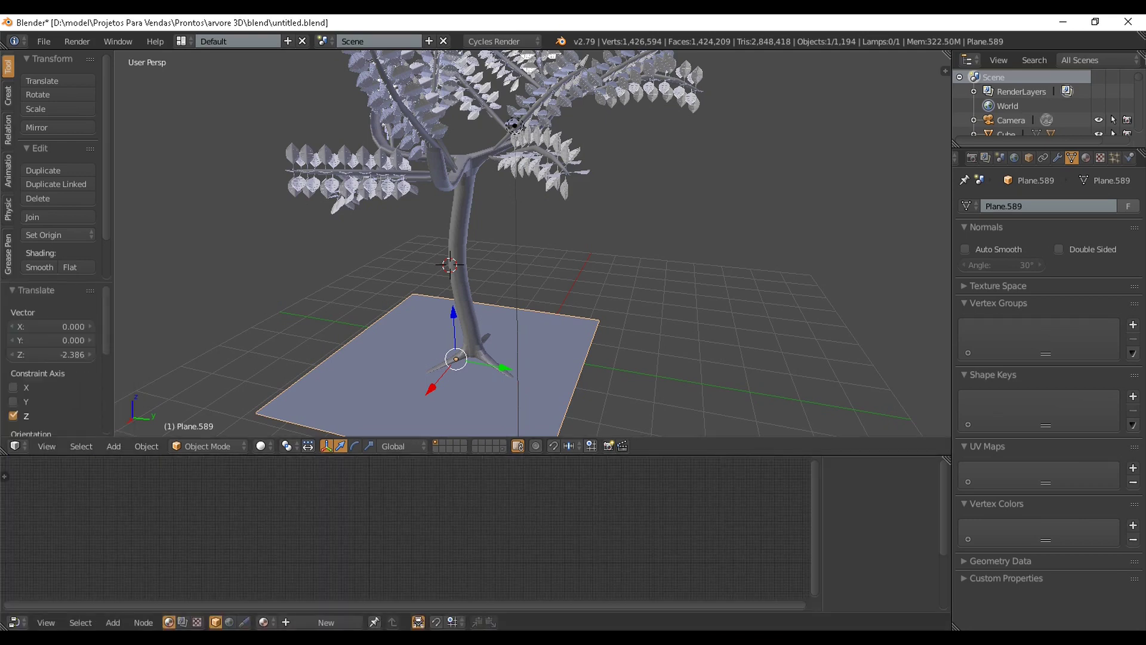
Select a leaf on the lowest leafy branch and set the viewport shading to Material.
middle_click_drag(478, 239, 582, 272)
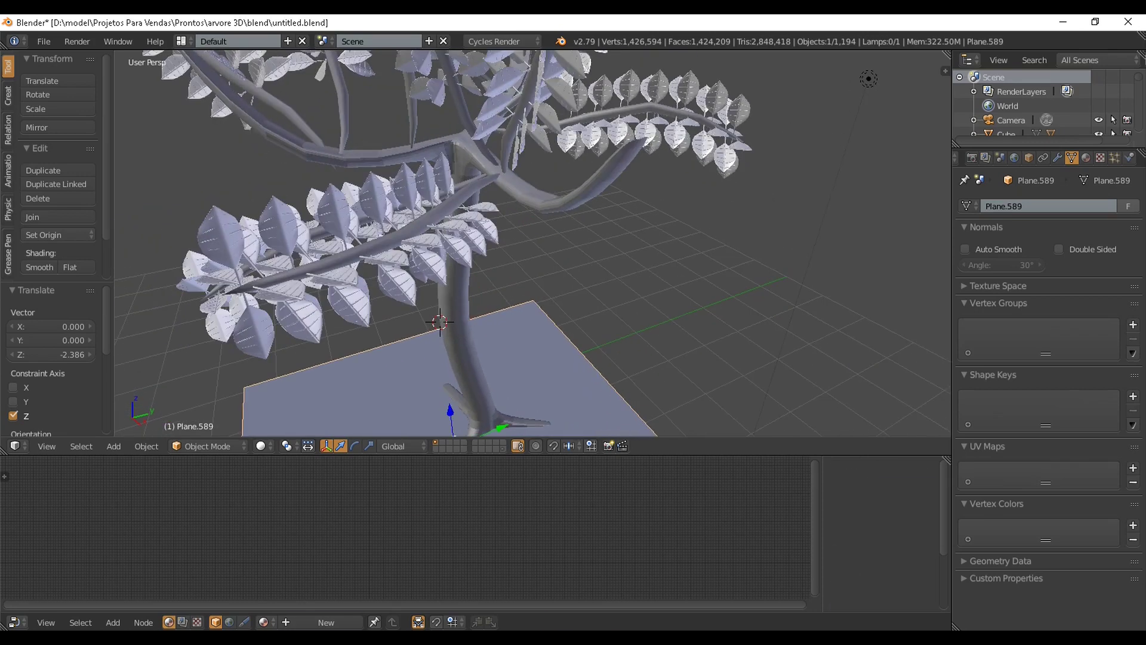
right_click(298, 317)
left_click(261, 446)
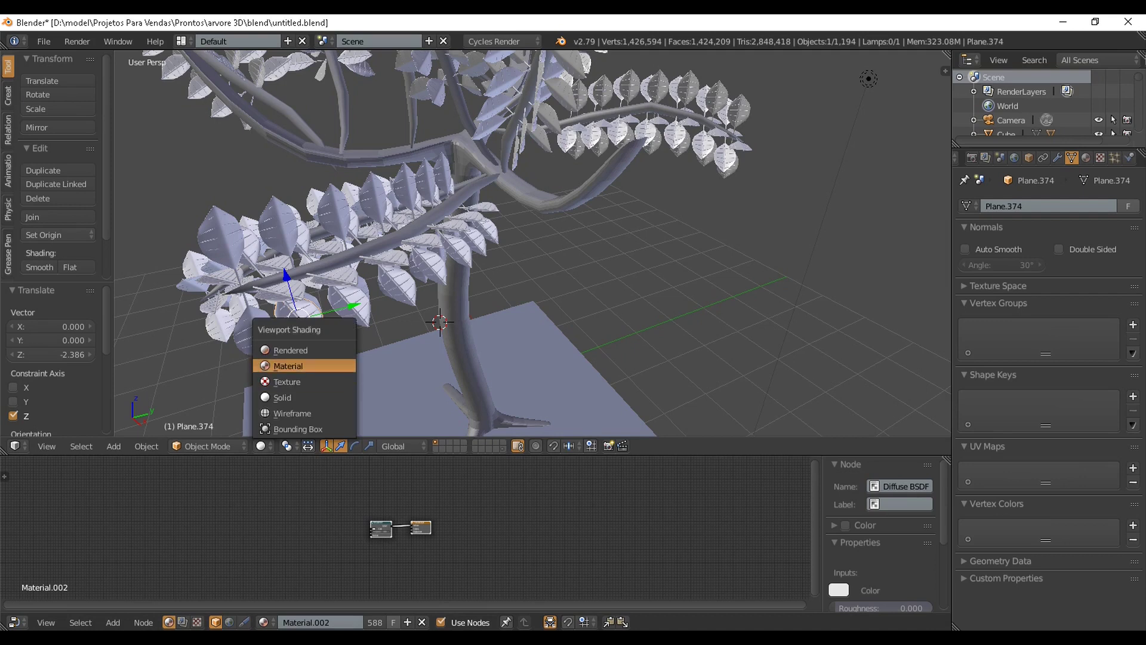
left_click(288, 366)
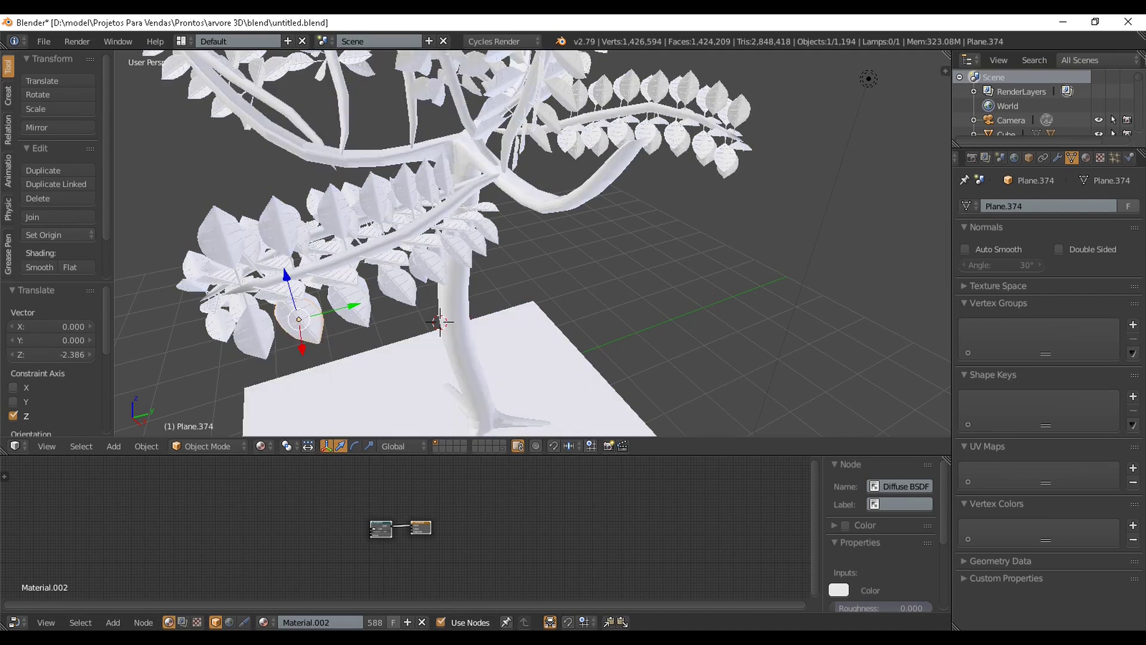
Bring the leaf's Diffuse BSDF and Material Output nodes into view and open its material settings.
scroll(532, 243, "down", 2)
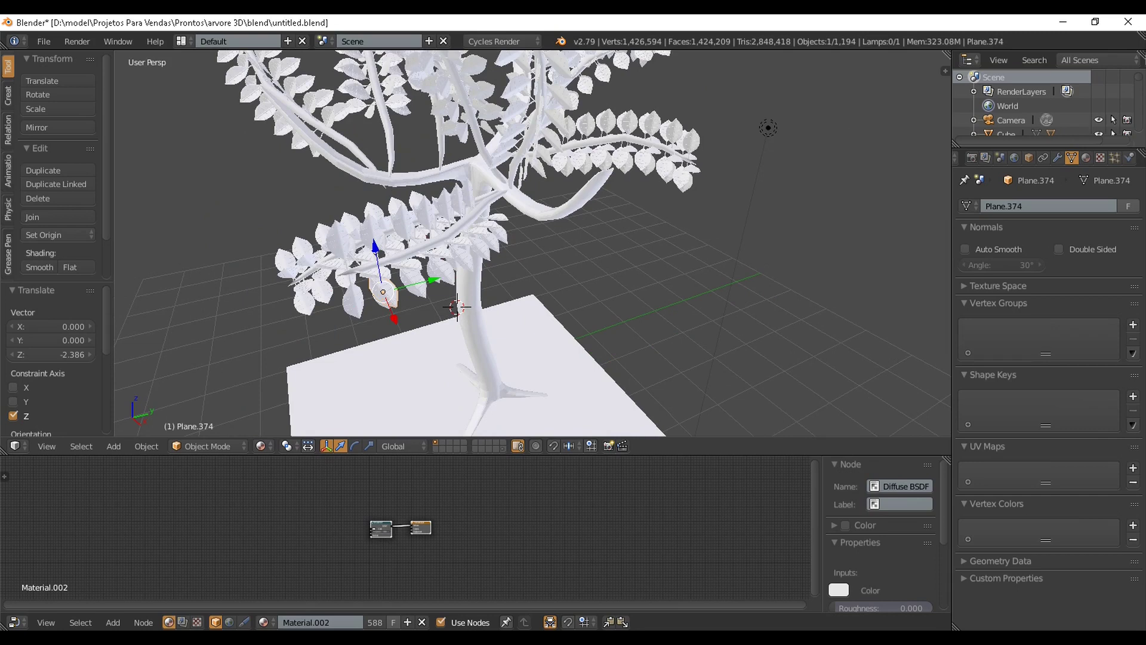
scroll(531, 245, "down", 2)
scroll(537, 241, "up", 3)
middle_click_drag(533, 244, 510, 227)
scroll(406, 531, "up", 4)
middle_click_drag(406, 532, 490, 496)
scroll(409, 501, "up", 6)
middle_click_drag(409, 501, 405, 497)
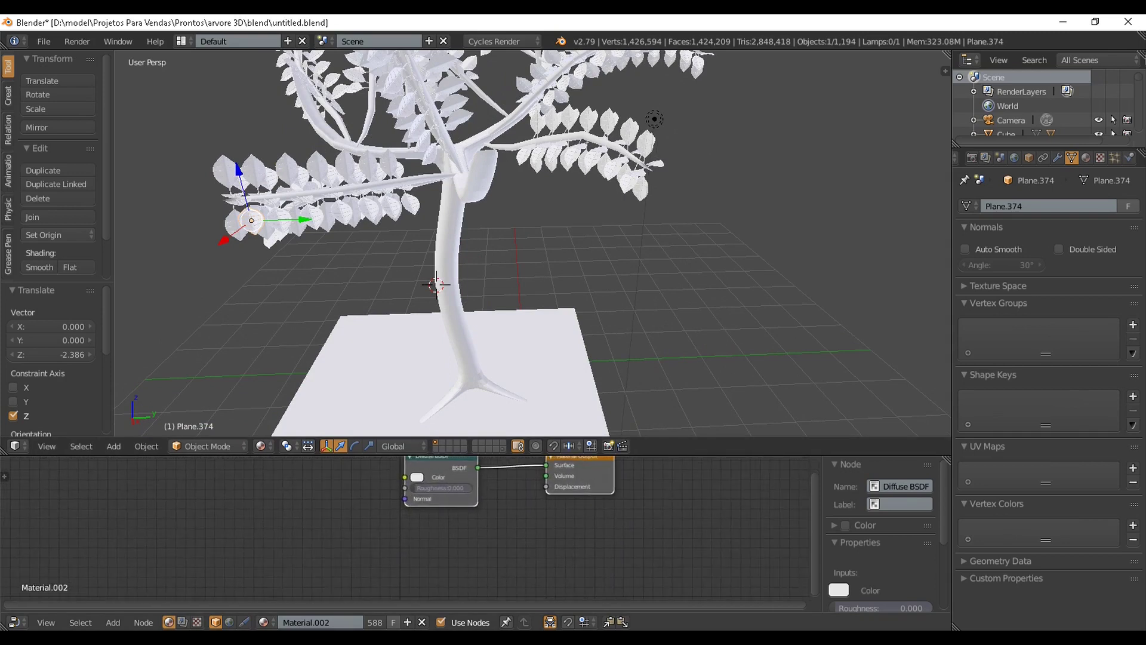
scroll(405, 522, "up", 1)
left_click(1086, 158)
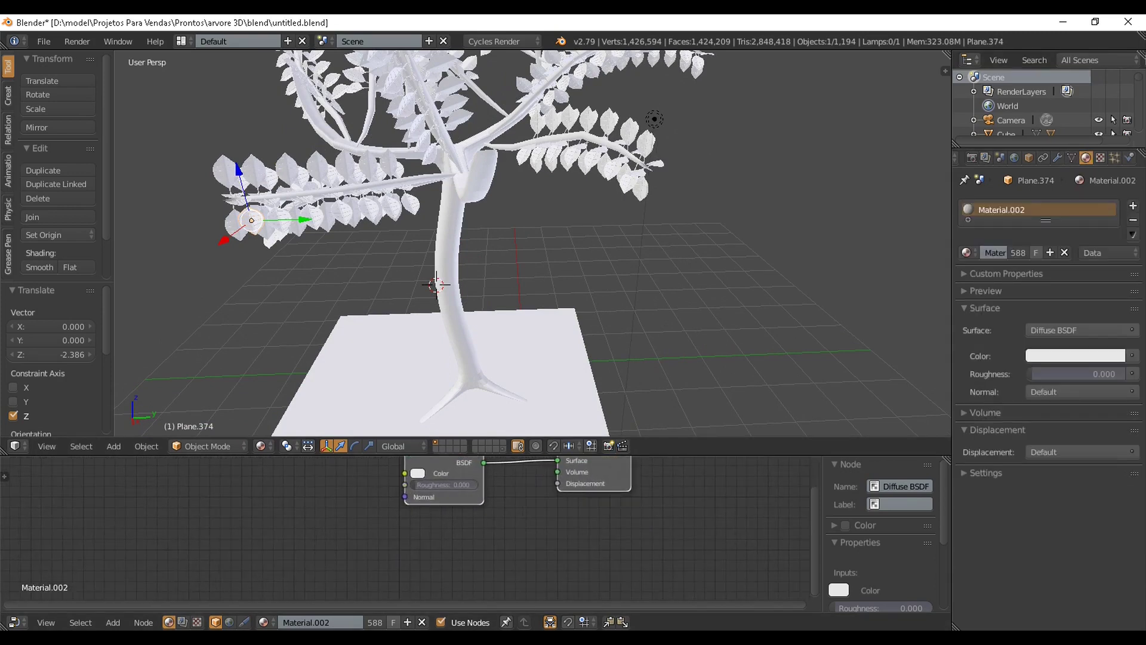
middle_click_drag(426, 478, 409, 530)
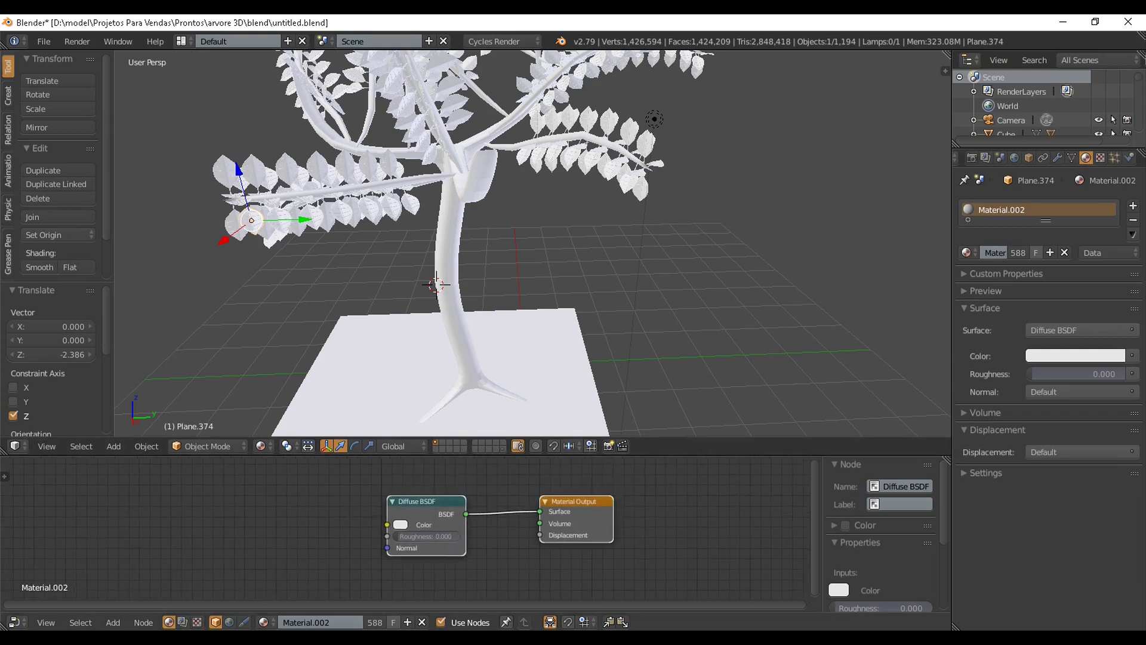
Replace the leaf material's Diffuse BSDF with a Principled BSDF connected to the Surface input of the Material Output.
scroll(409, 530, "up", 1)
left_click(113, 622)
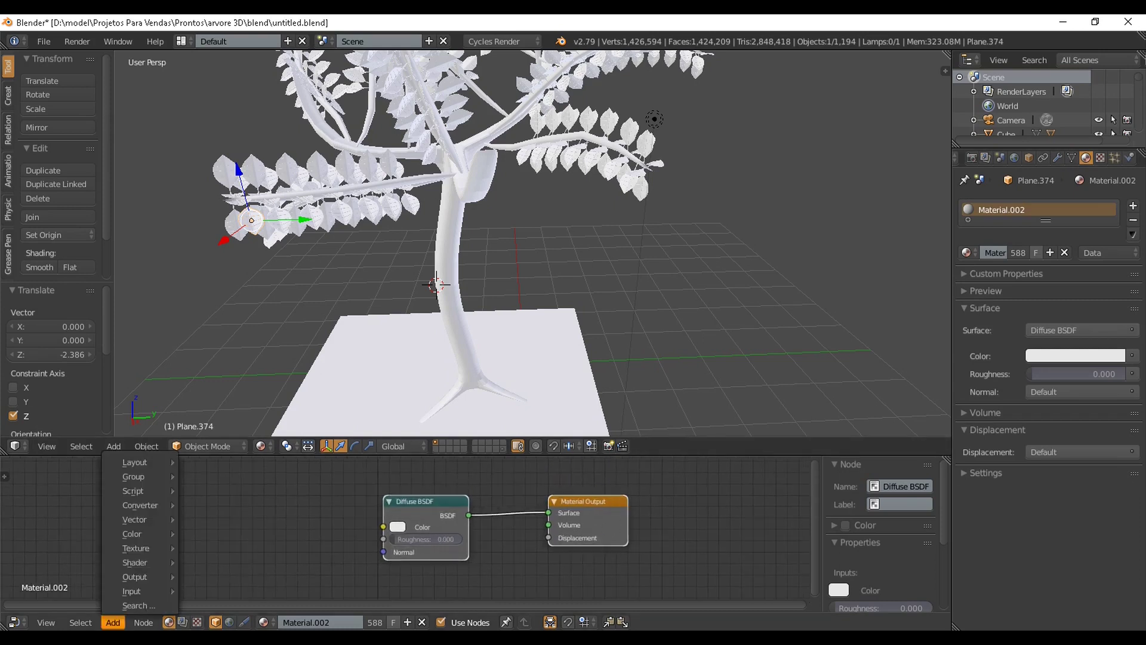
mouse_move(135, 562)
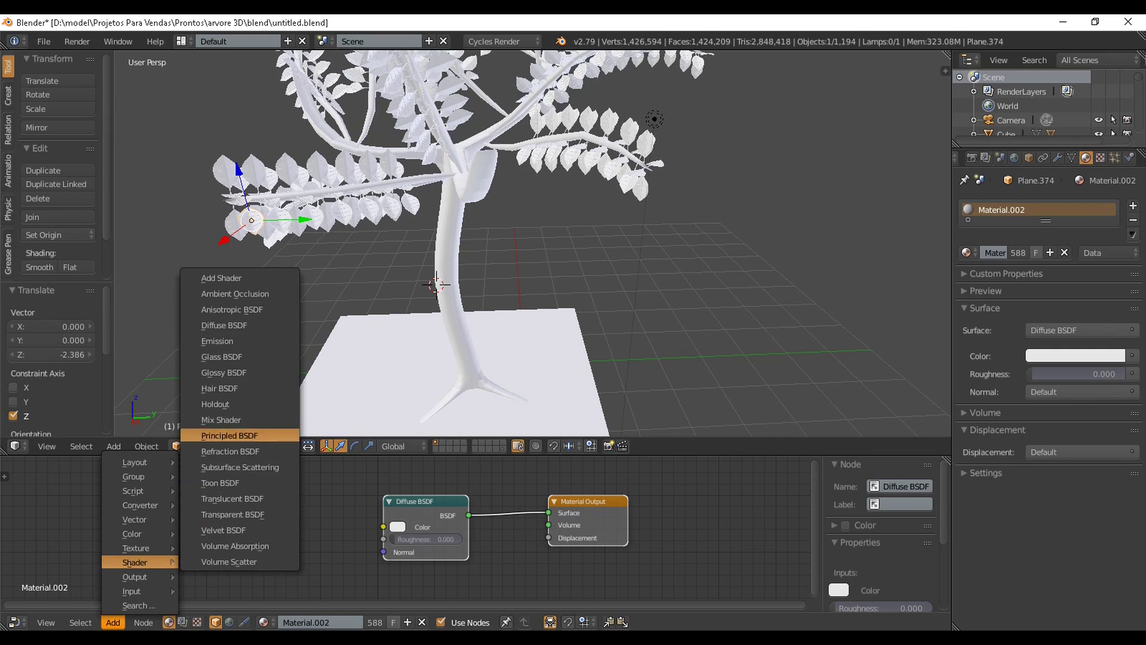
left_click(229, 435)
left_click(272, 478)
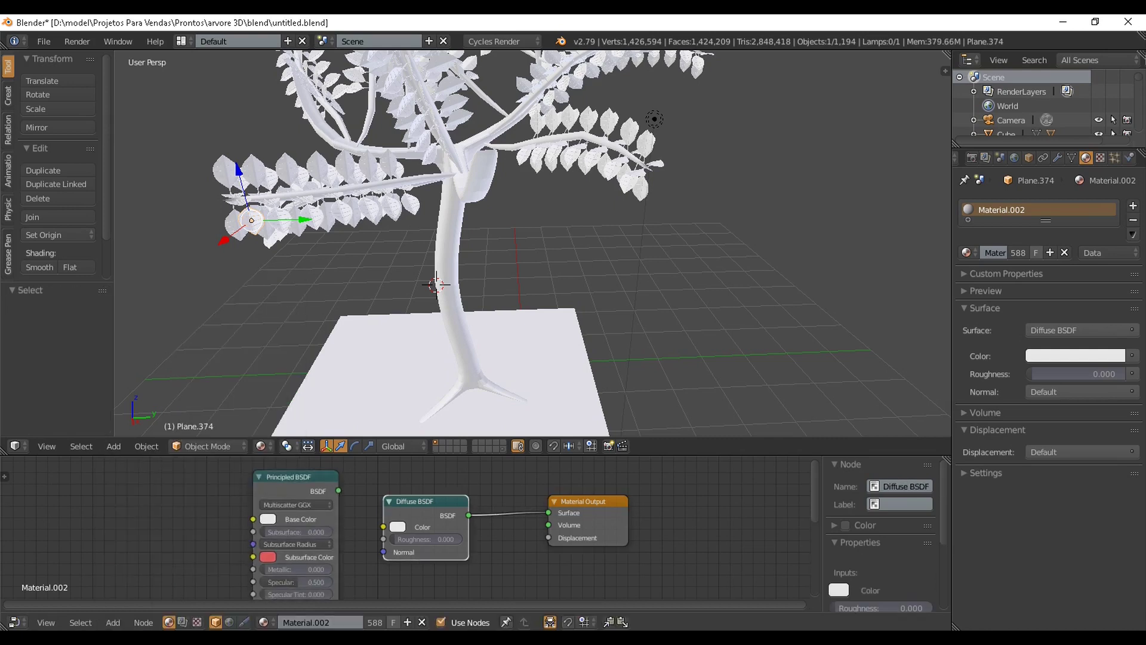
key("Delete")
left_click_drag(296, 478, 465, 490)
left_click_drag(548, 512, 548, 512)
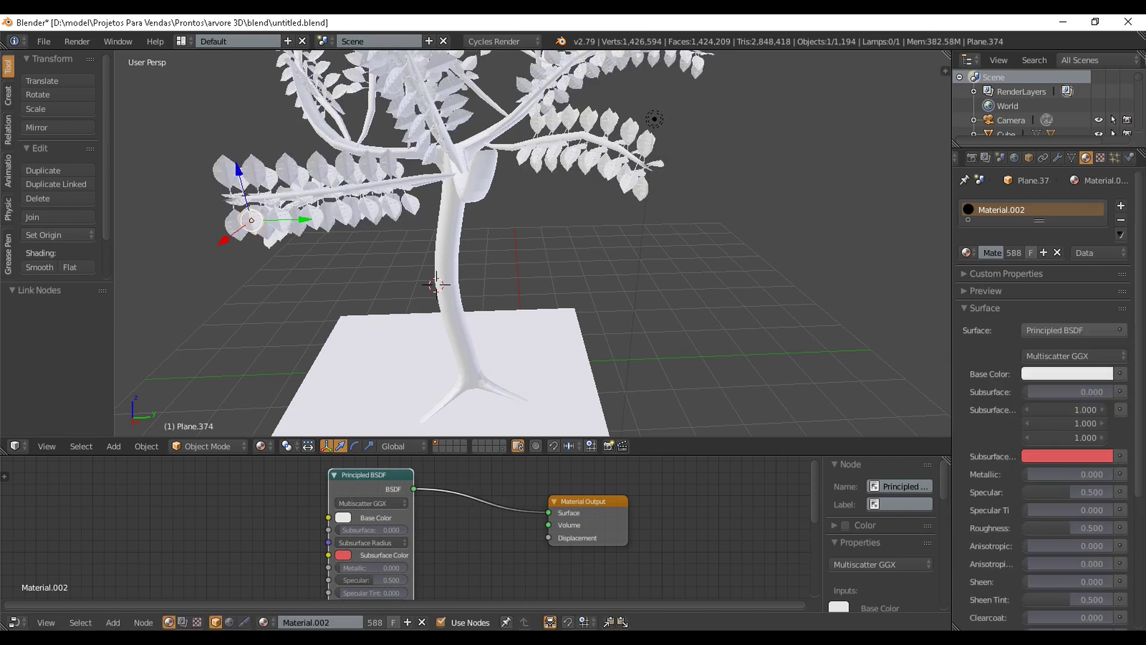
Enlarge the Node Editor and set the leaf shader's Specular, Roughness and Sheen Tint to 0.
left_click_drag(372, 454, 371, 415)
scroll(371, 484, "up", 3)
scroll(231, 457, "up", 1)
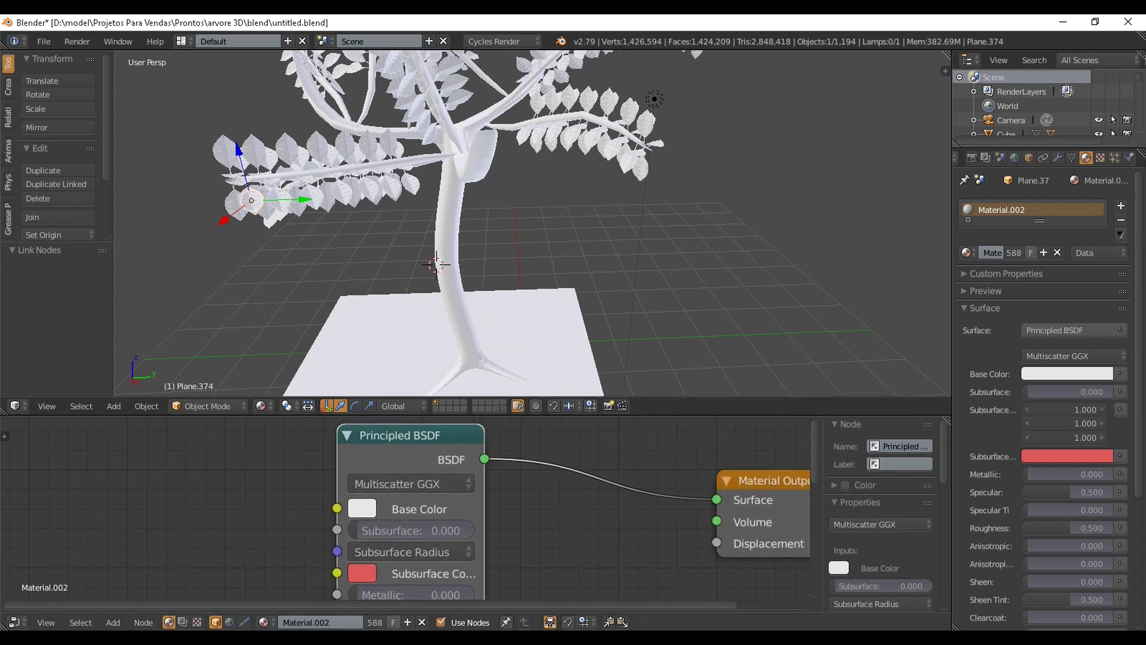
scroll(411, 507, "down", 3, "shift")
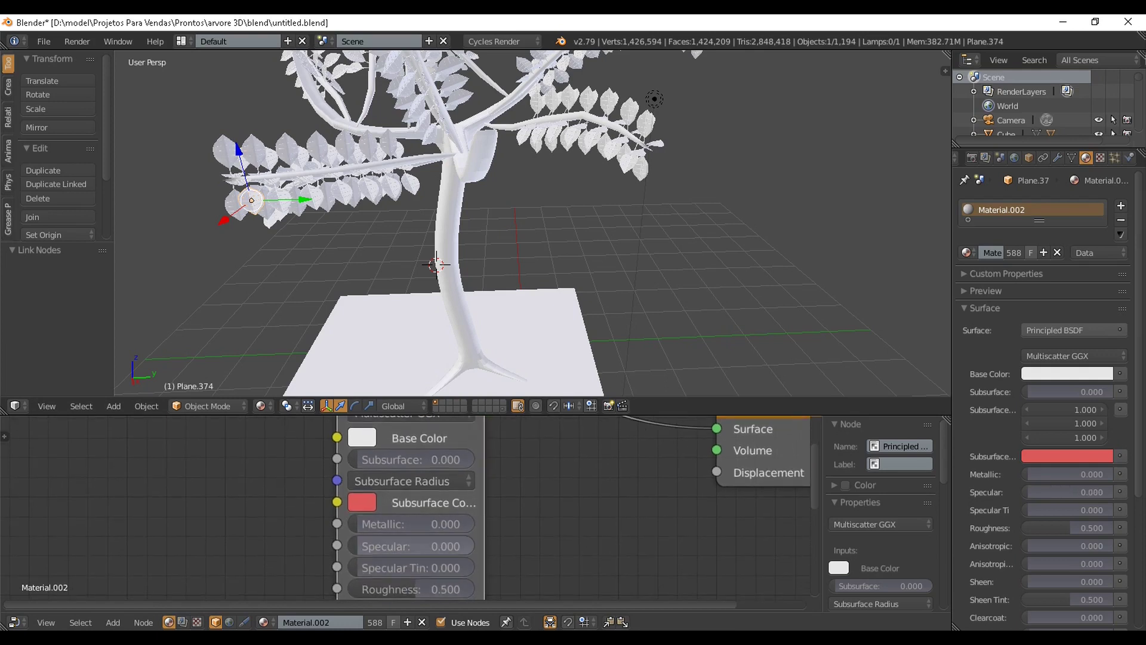
scroll(412, 507, "down", 4, "shift")
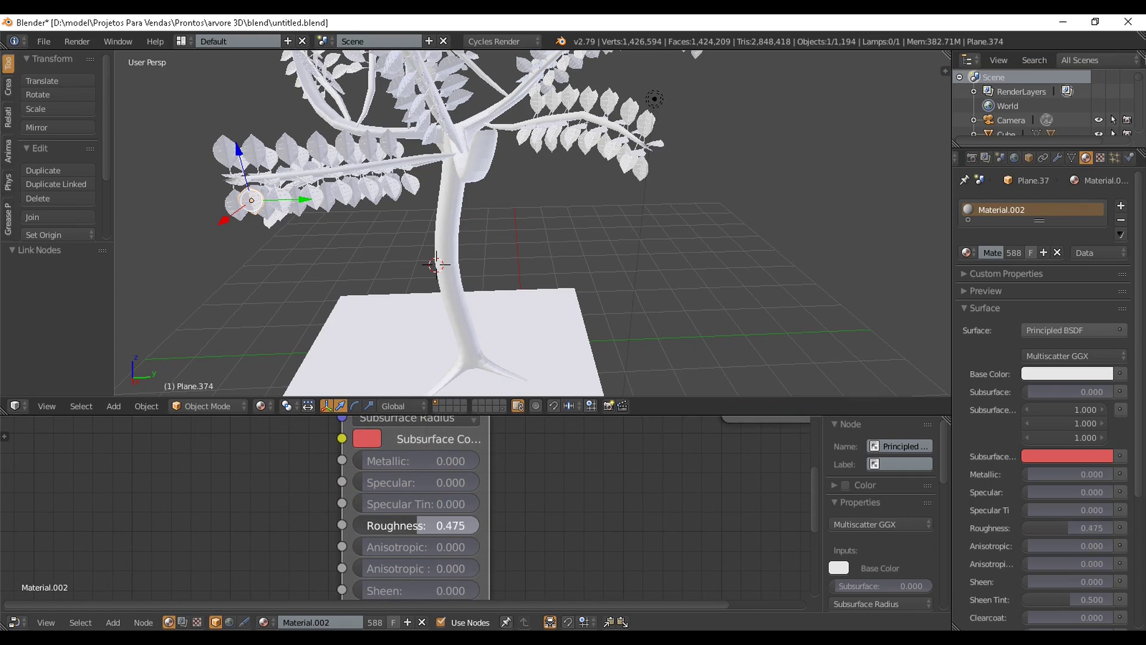
scroll(412, 526, "down", 2)
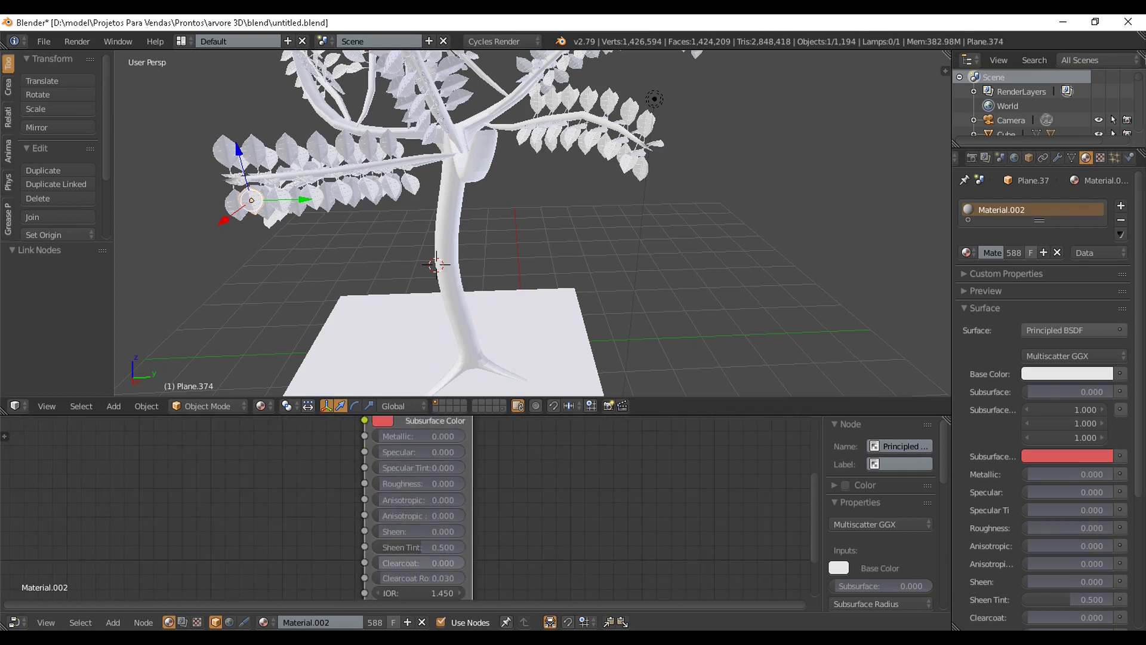
scroll(418, 547, "up", 4, "shift")
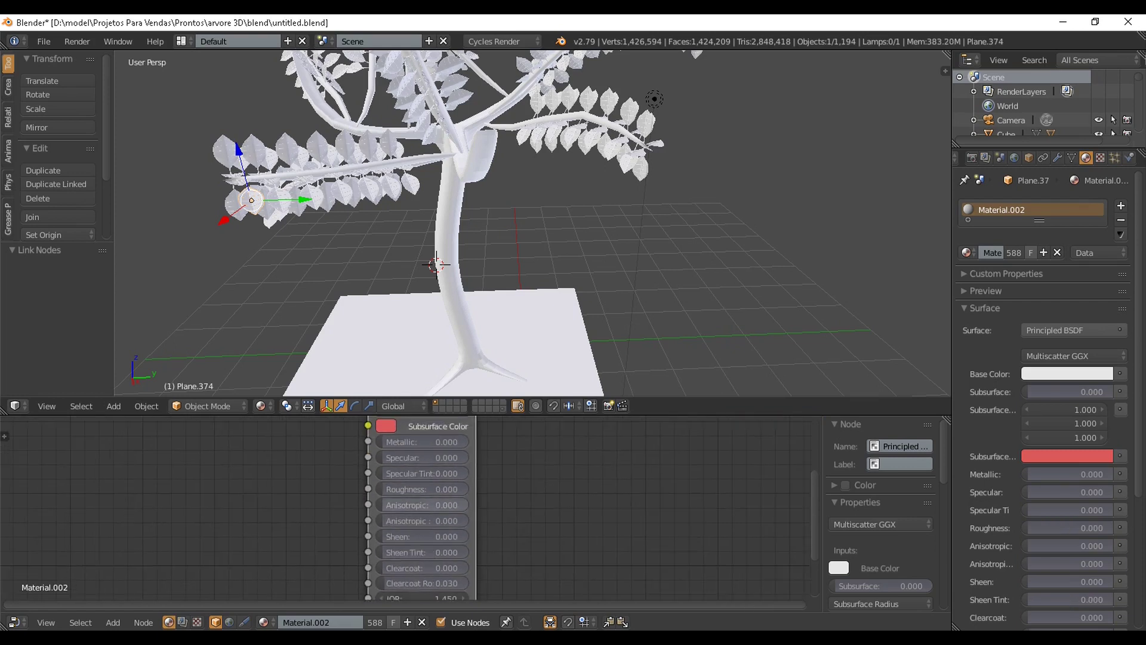
Set the leaf shader's Base Color to a yellow-green of R 0.551, G 0.800, B 0.034.
middle_click_drag(411, 507, 415, 517)
scroll(411, 514, "up", 3)
scroll(411, 514, "up", 1)
middle_click_drag(412, 478, 438, 563)
scroll(438, 563, "up", 1)
left_click(402, 516)
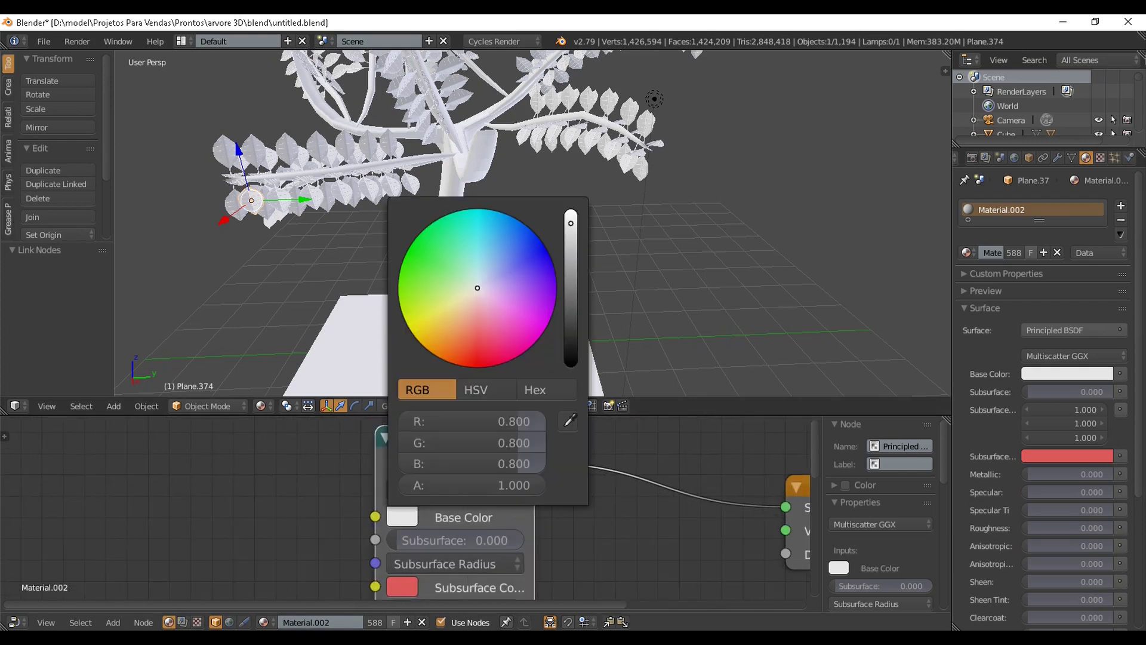
left_click(459, 288)
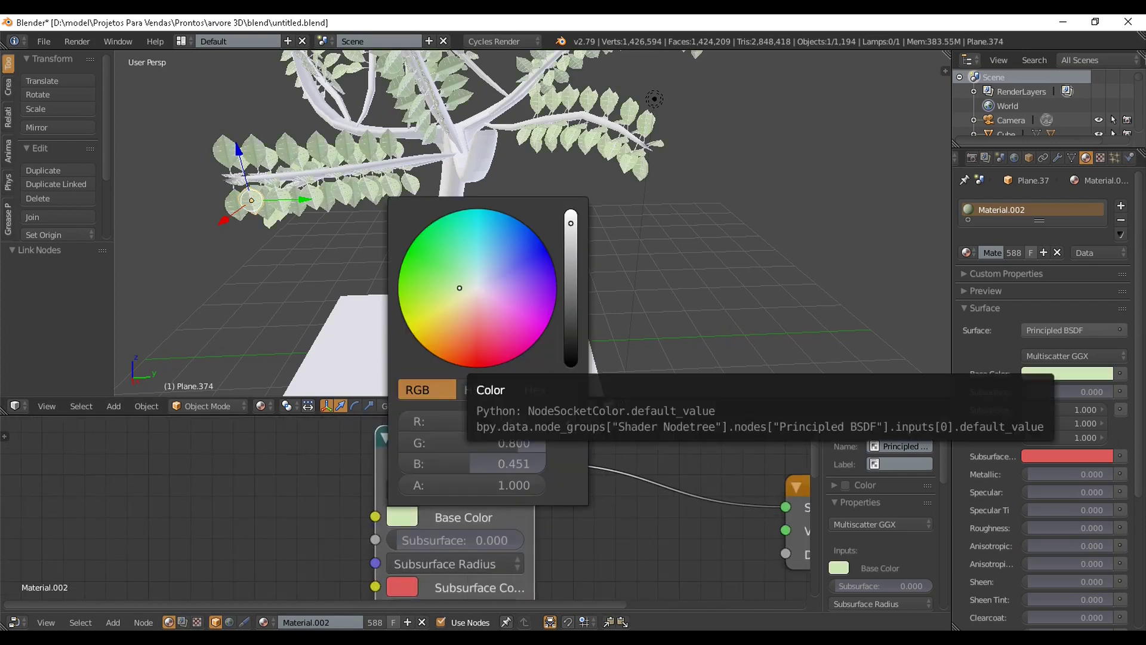
left_click(446, 286)
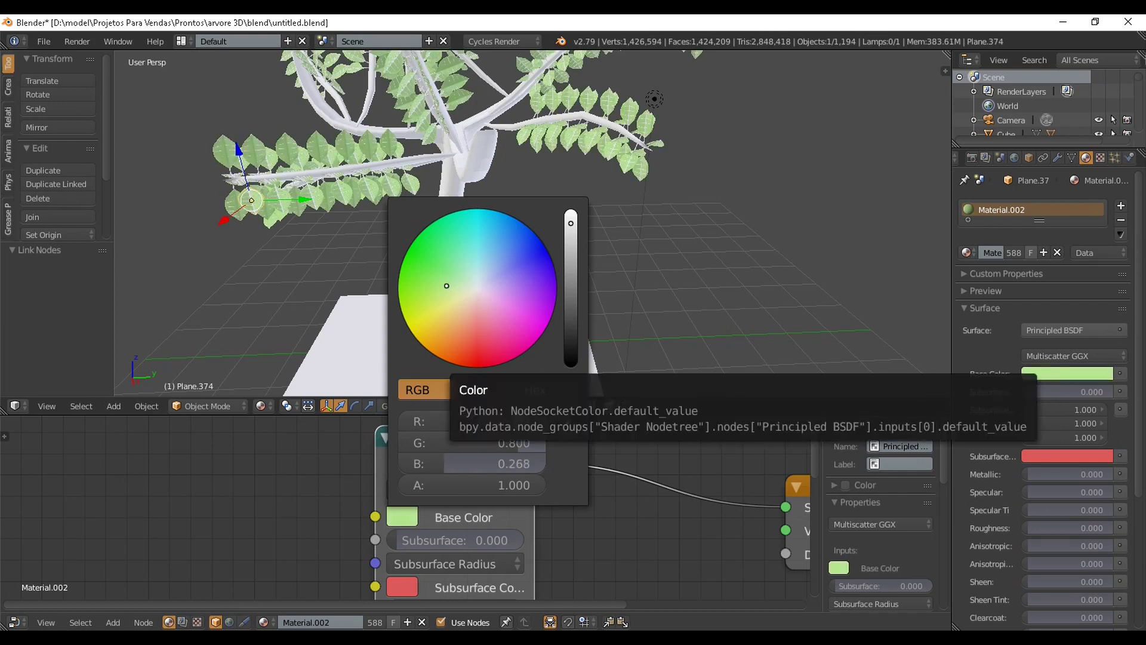
left_click_drag(447, 285, 418, 307)
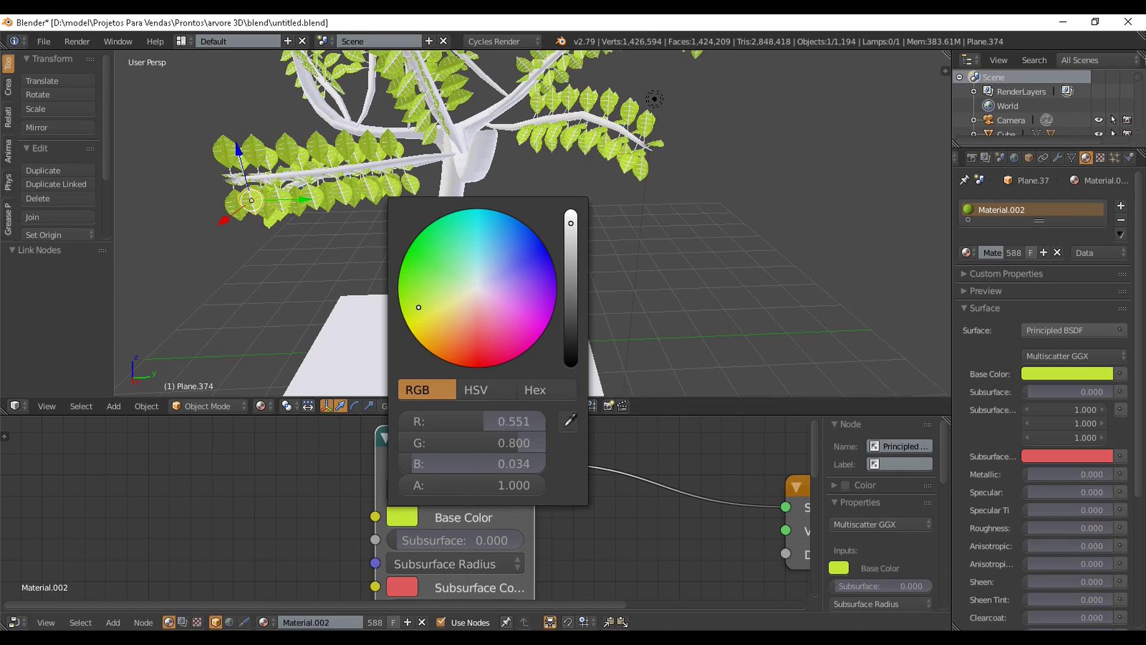
left_click(660, 212)
Select a leaf vein on the lowest leafy branch and set its Diffuse BSDF color to a dark mustard yellow.
scroll(660, 213, "down", 4)
scroll(660, 212, "up", 5)
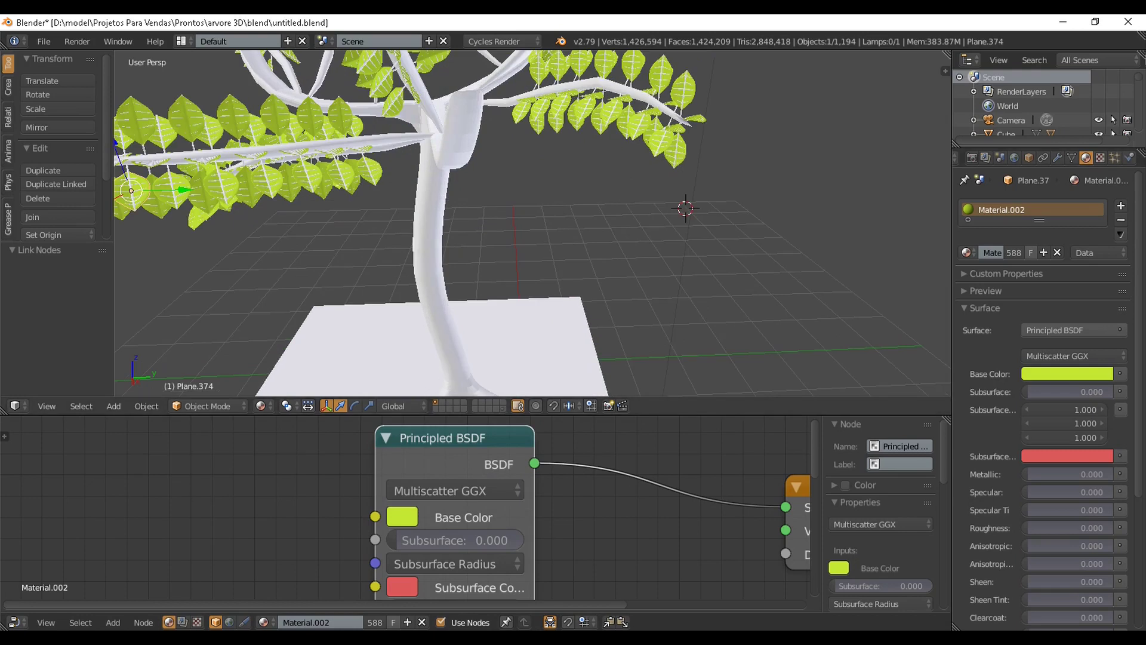
right_click(267, 180)
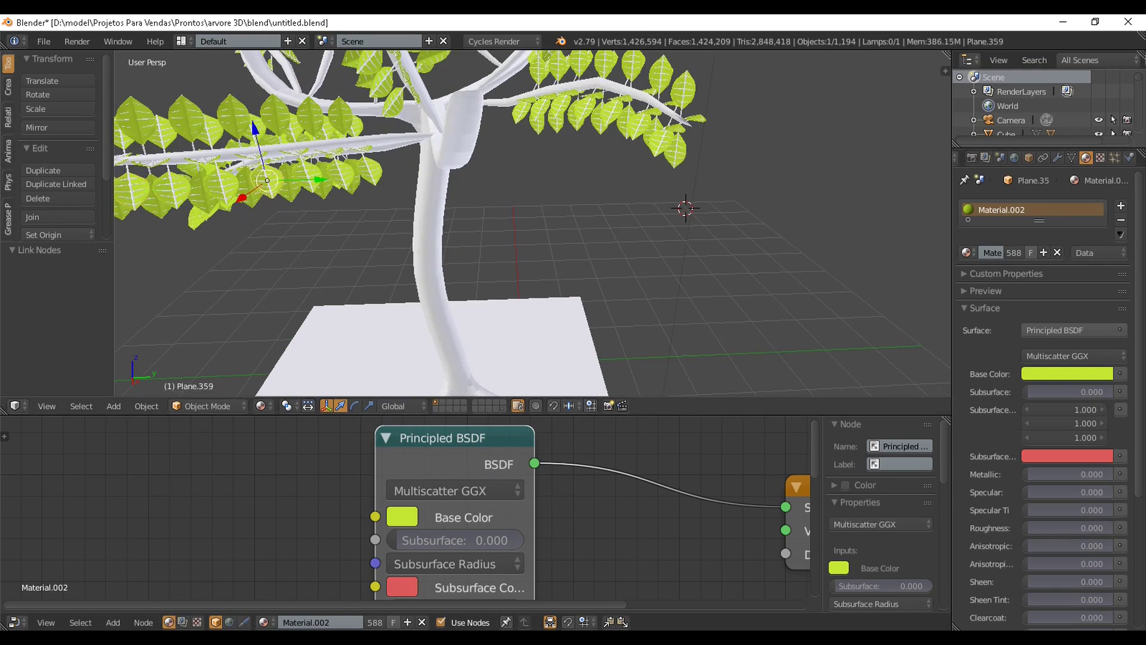
right_click(266, 178)
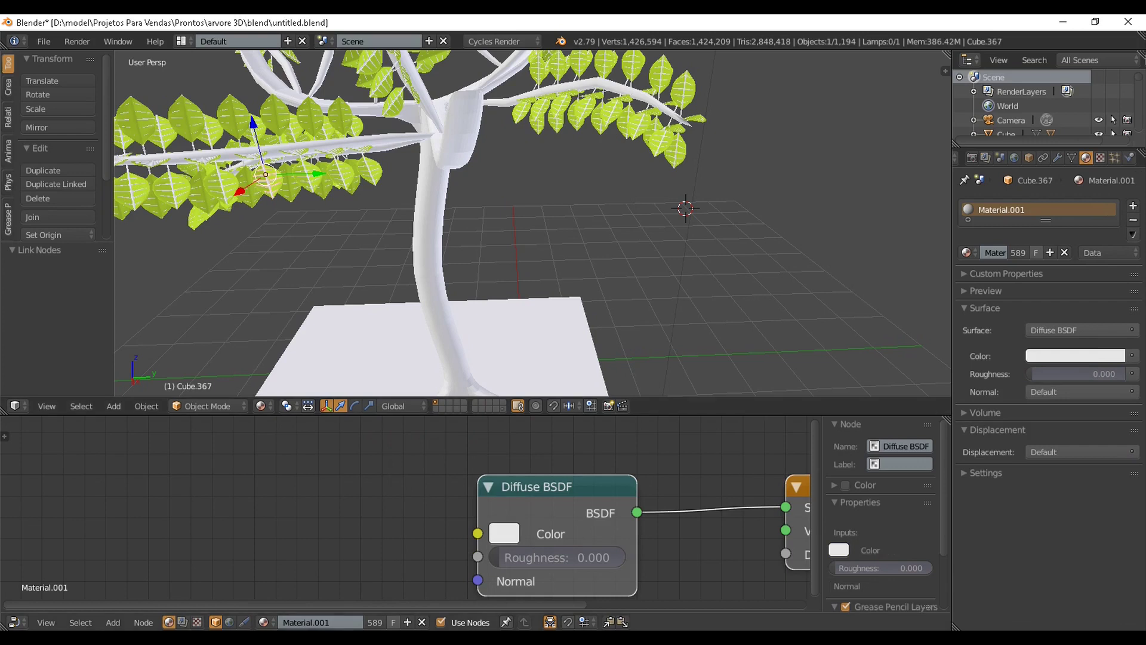
middle_click_drag(597, 513, 462, 498)
scroll(405, 509, "up", 2)
left_click(353, 504)
left_click(392, 273)
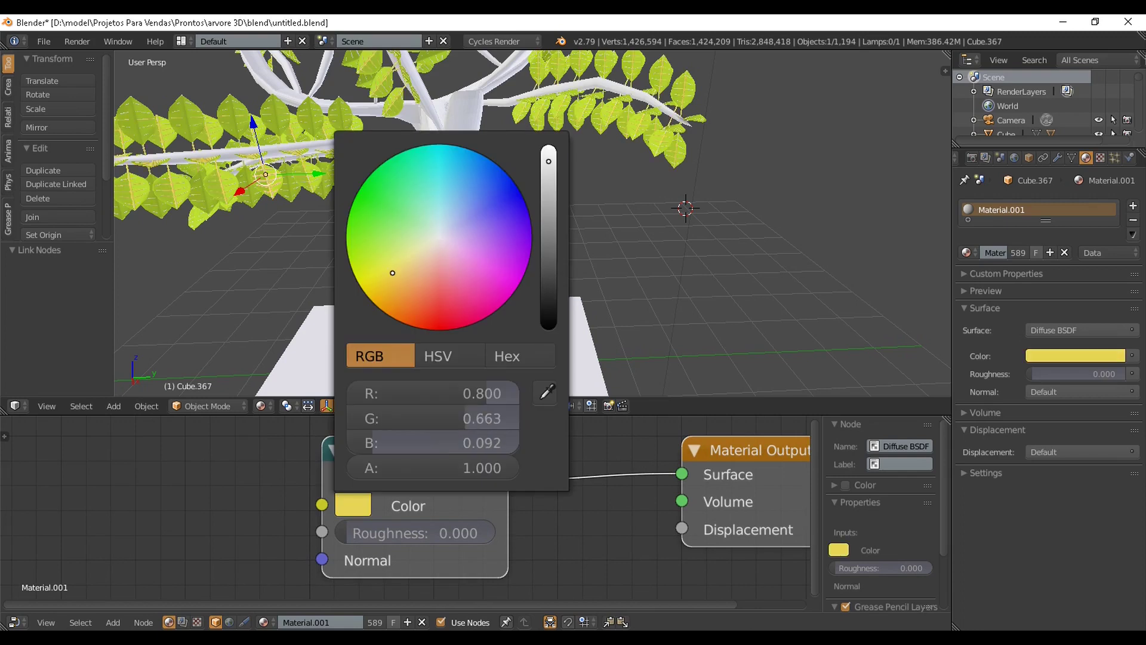
left_click_drag(392, 273, 392, 278)
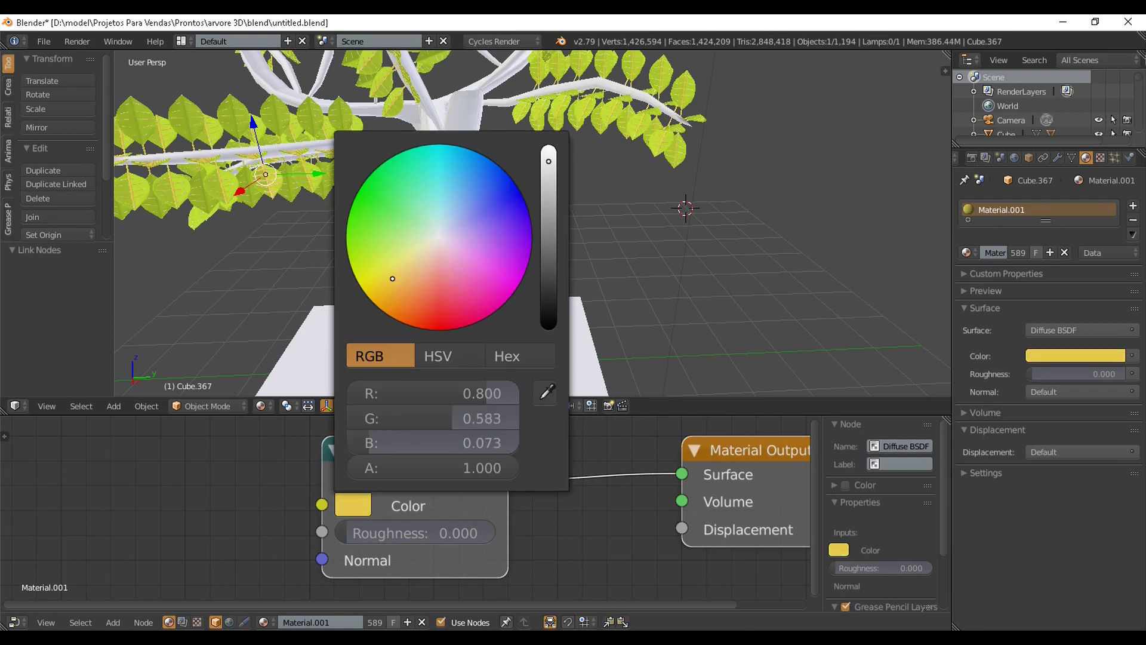
left_click_drag(548, 161, 548, 215)
scroll(621, 209, "down", 8)
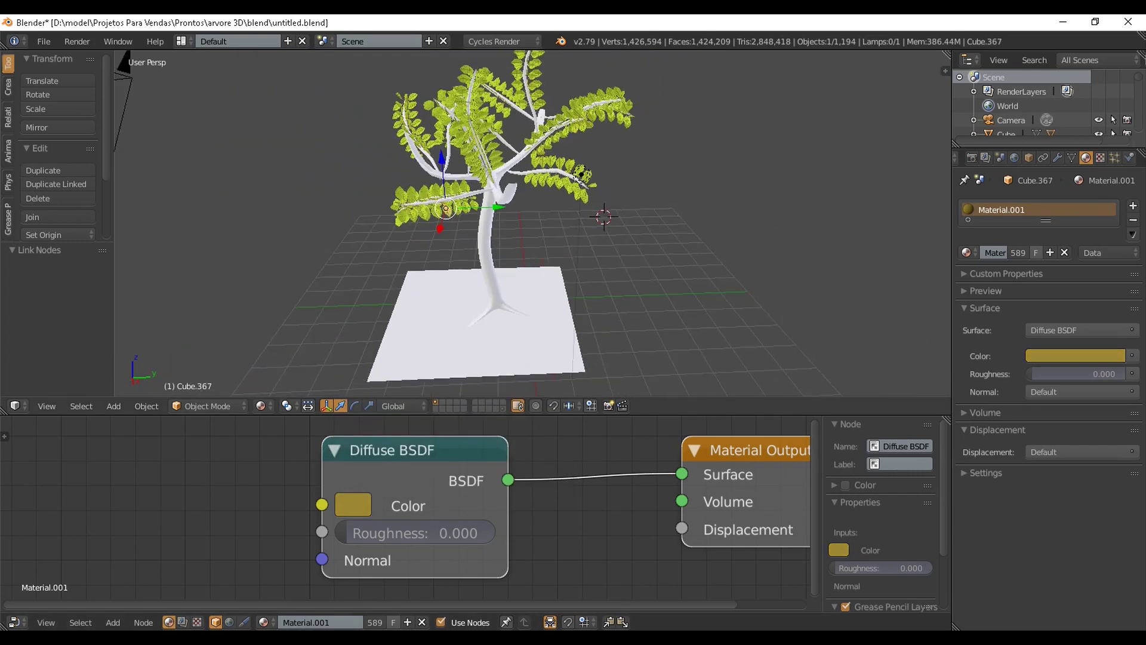
Select the tree trunk and give it a new material.
scroll(599, 222, "up", 7)
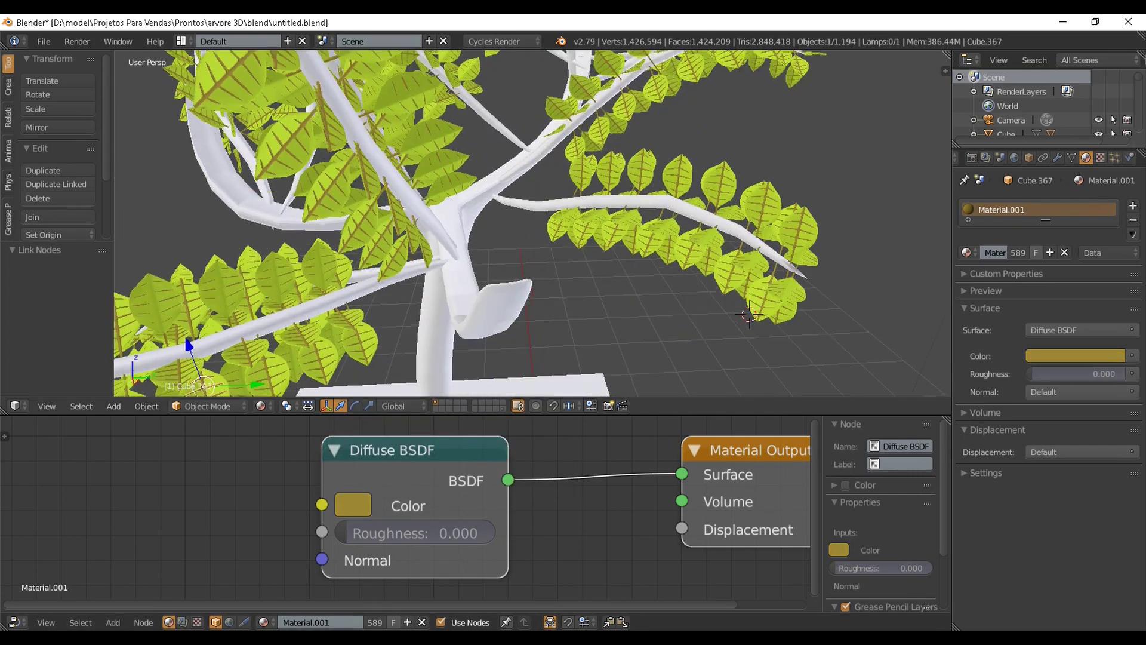
scroll(599, 222, "up", 1)
right_click(437, 311)
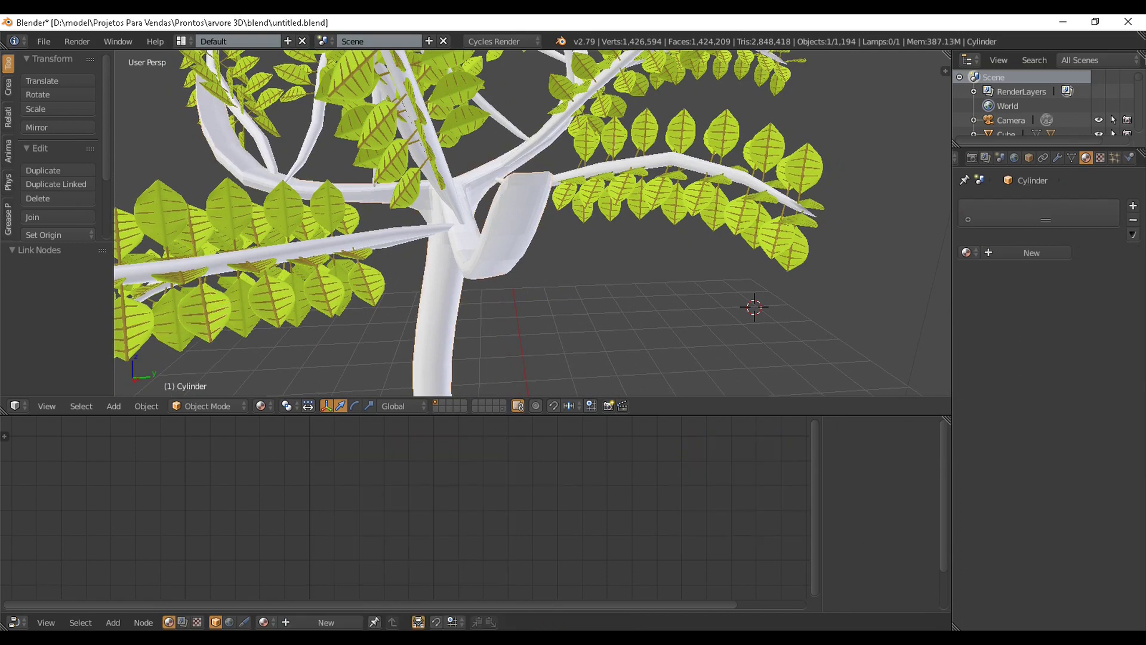
left_click(320, 622)
Replace the trunk material's Diffuse BSDF with a Principled BSDF connected to the Surface input of the Material Output.
scroll(407, 514, "up", 1)
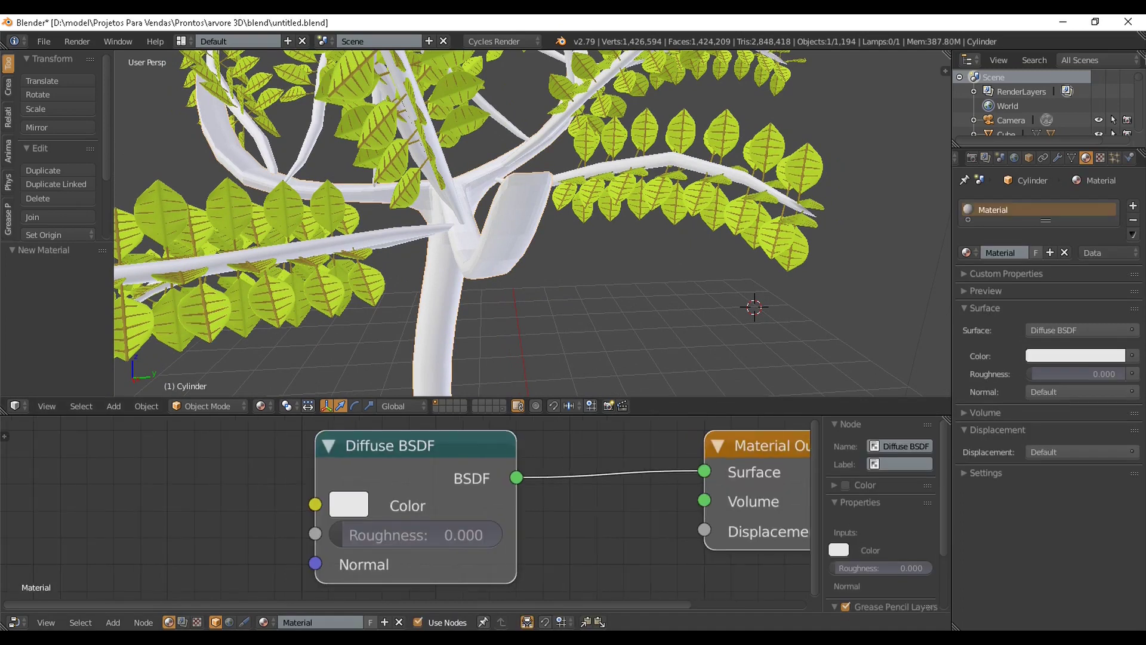
middle_click_drag(407, 513, 363, 513)
key("shift+a")
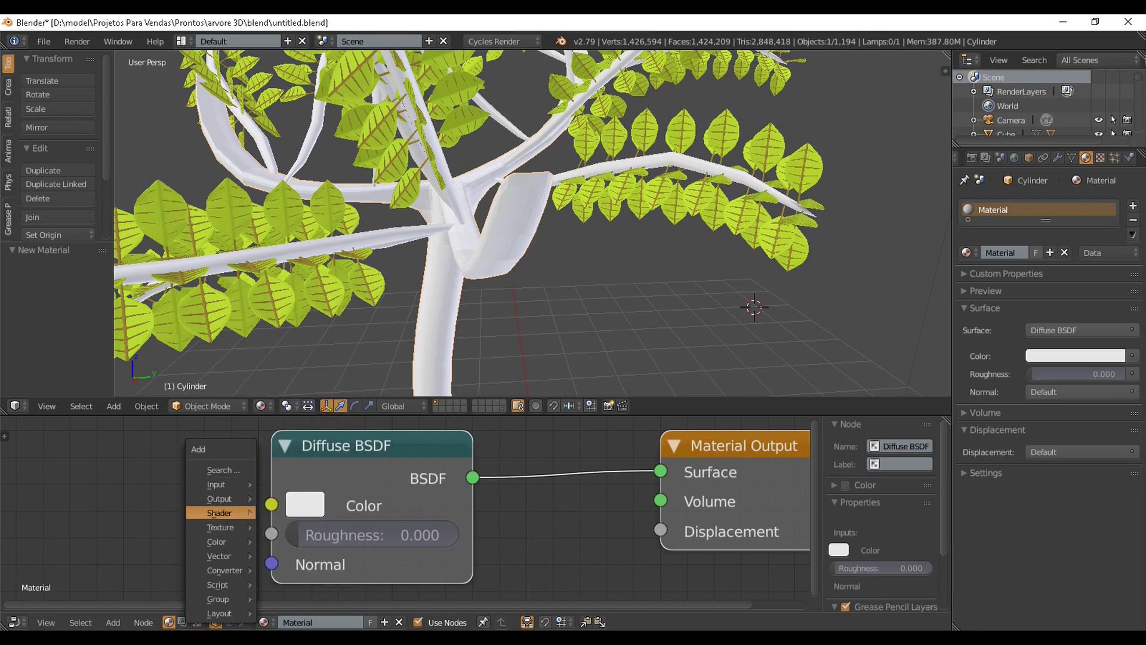
mouse_move(219, 512)
left_click(307, 386)
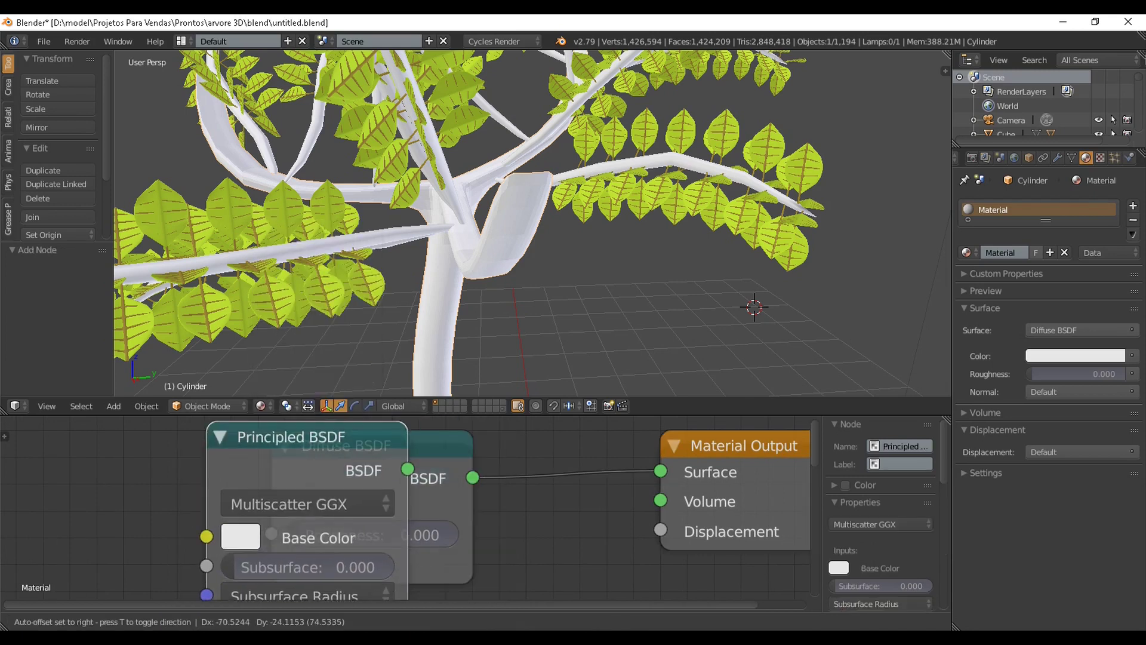
left_click(217, 391)
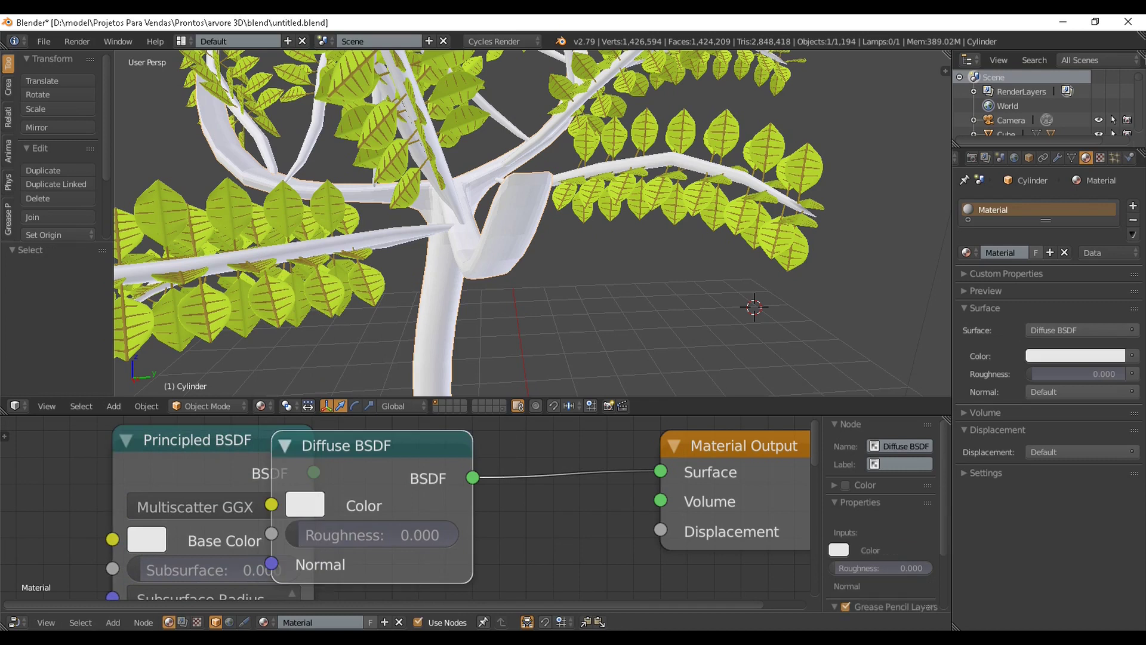
key("x")
left_click_drag(197, 441, 373, 442)
scroll(276, 531, "down", 4)
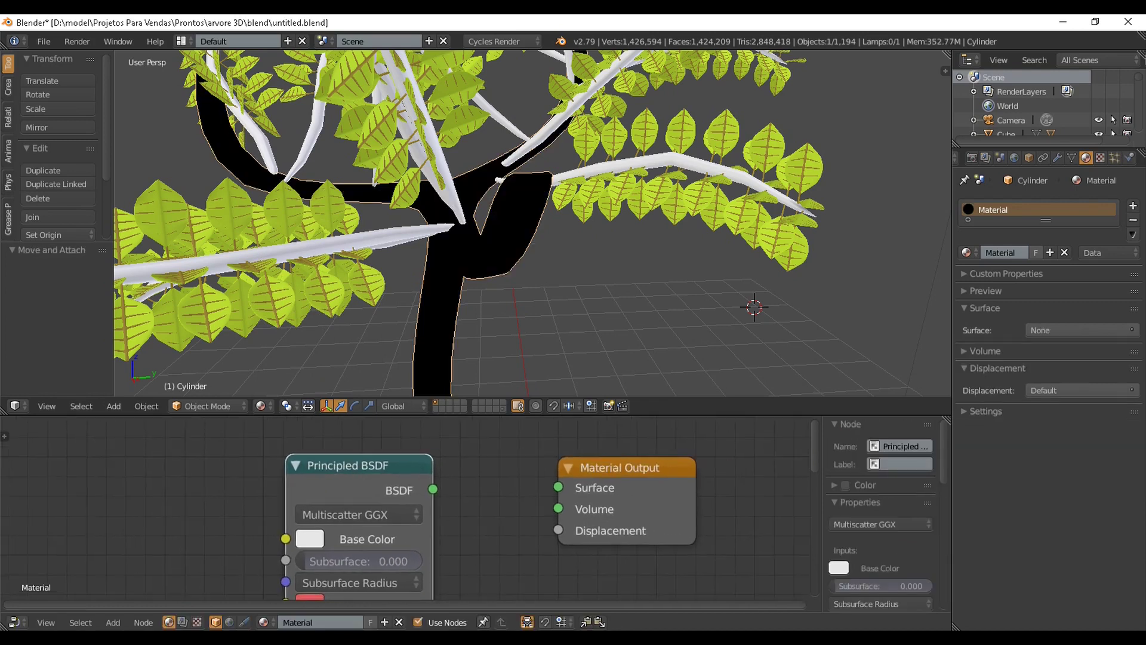
left_click_drag(434, 489, 558, 487)
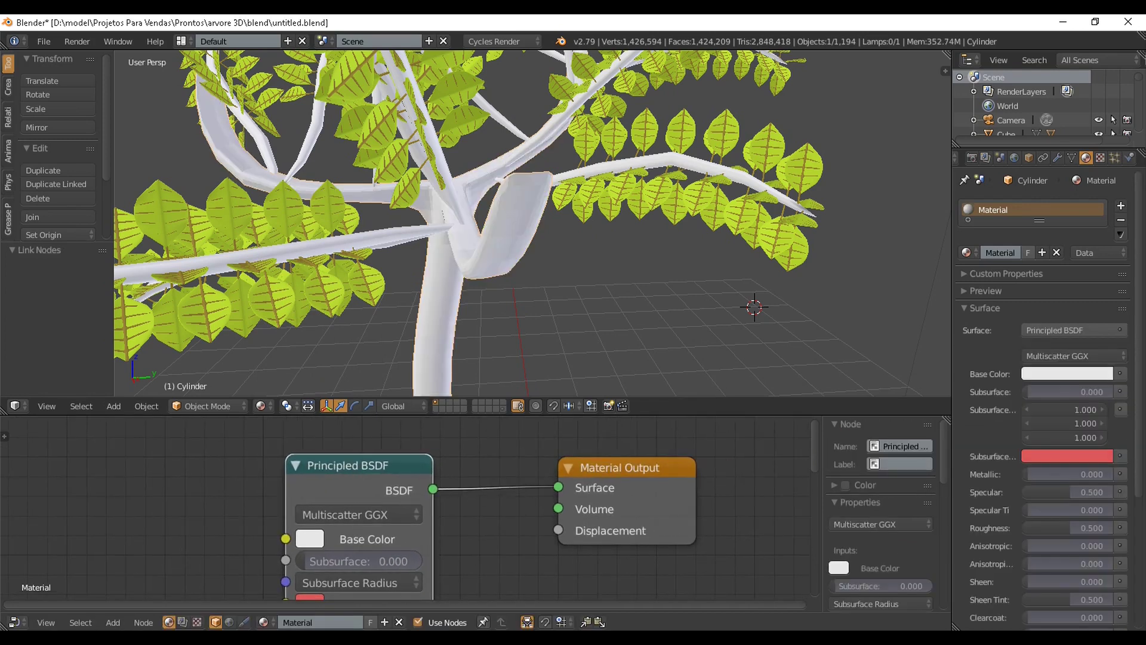
Set the trunk shader's Specular and Roughness to 0.
middle_click_drag(403, 580, 413, 514)
left_click_drag(399, 582, 332, 582)
scroll(406, 582, "down", 3)
middle_click_drag(406, 582, 405, 521)
left_click_drag(405, 554, 343, 555)
middle_click_drag(391, 478, 397, 542)
scroll(397, 542, "up", 3)
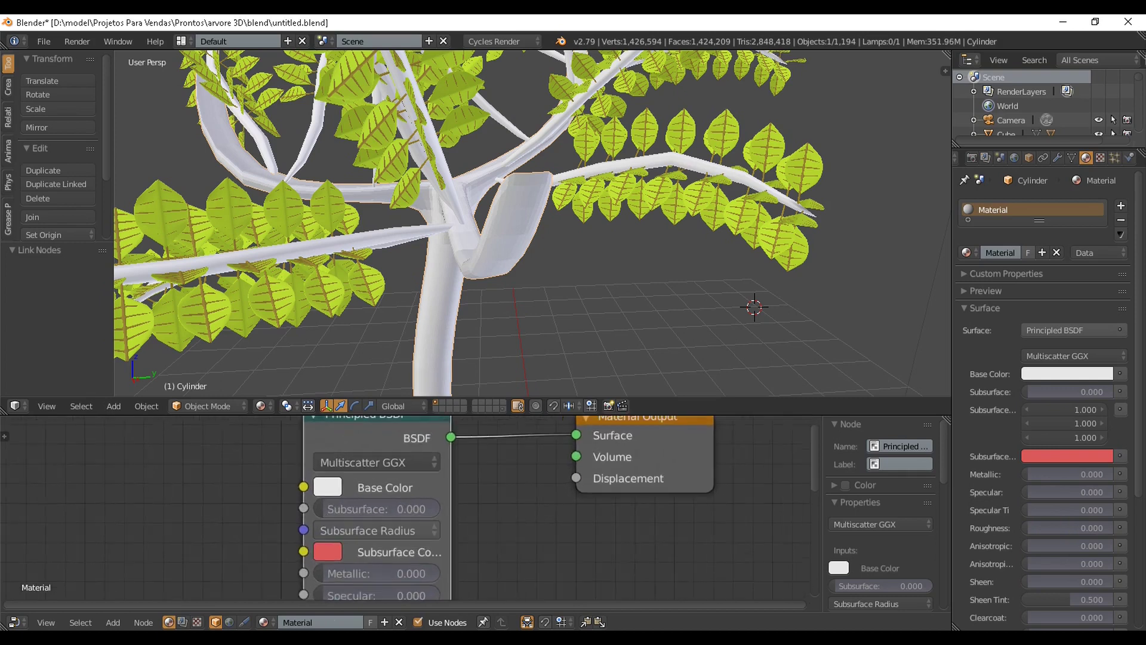
Set the trunk shader's Base Color to a light tan of R 0.800, G 0.535, B 0.139.
left_click(328, 486)
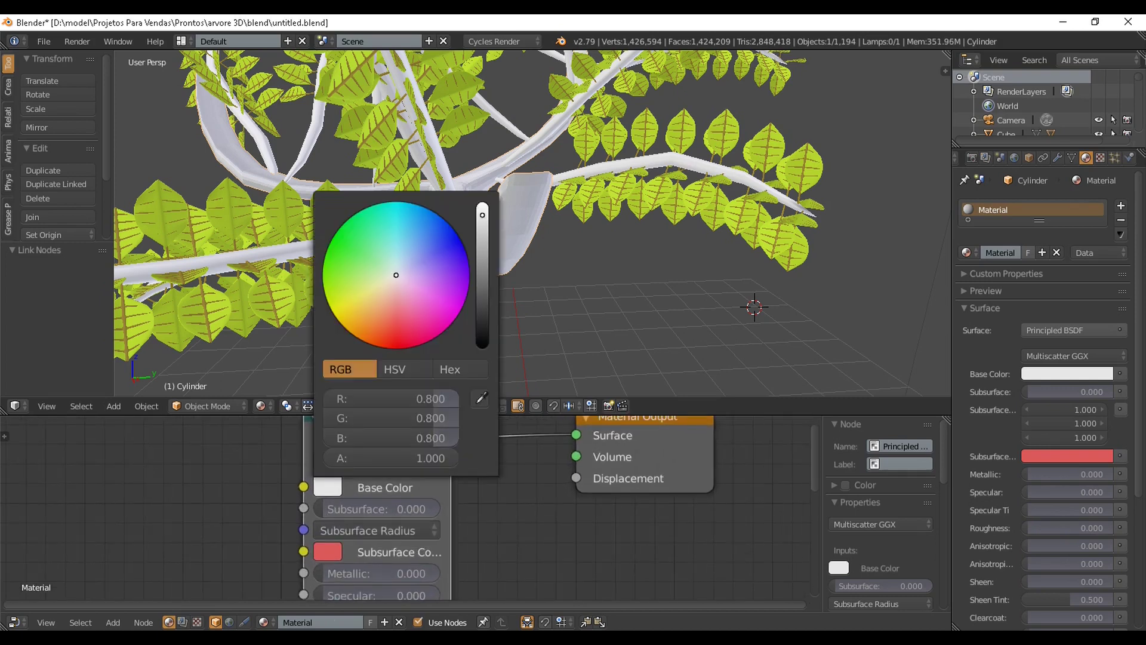
left_click(371, 306)
mouse_move(371, 306)
left_mouse_down()
mouse_move(361, 320)
mouse_move(369, 305)
left_mouse_up()
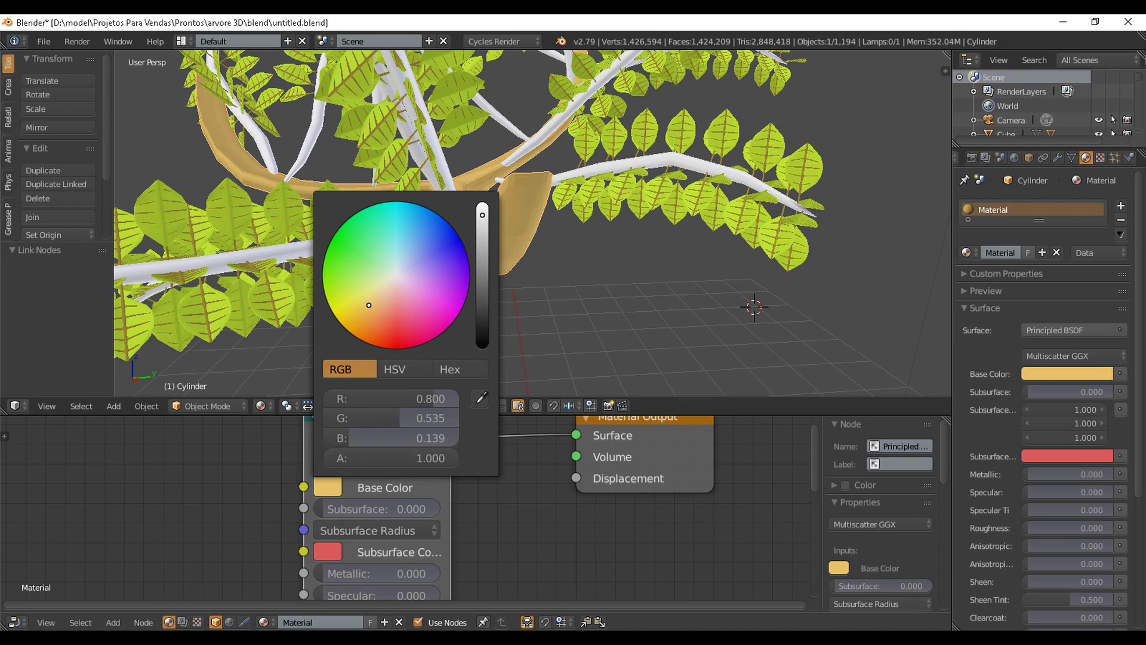
scroll(533, 223, "down", 7)
scroll(532, 224, "up", 3)
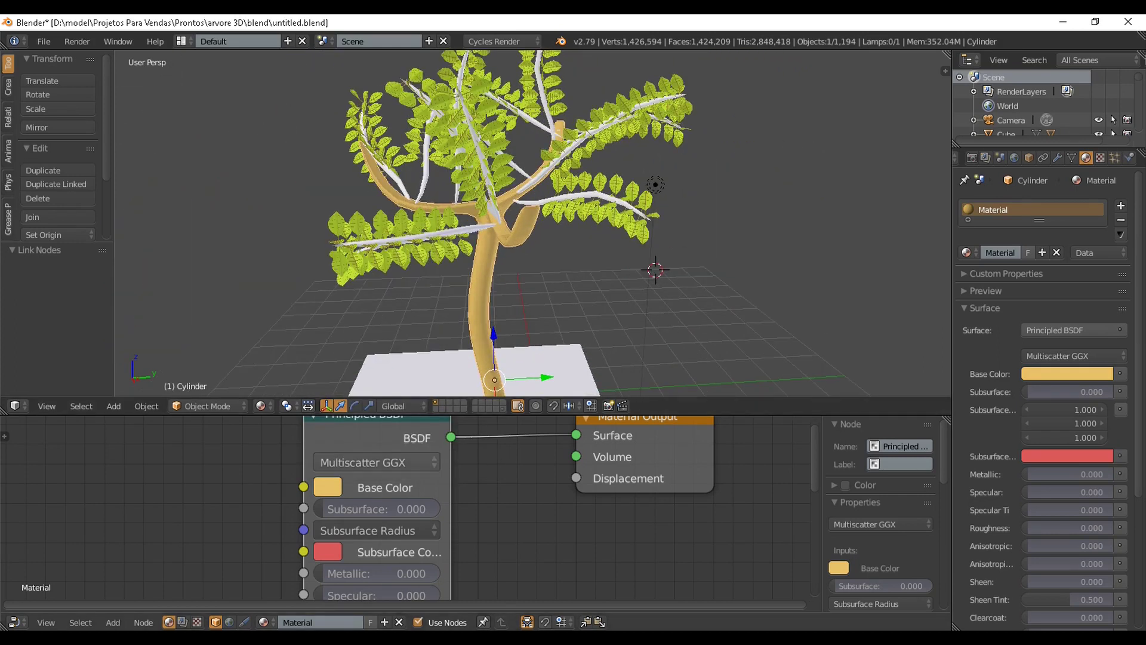
Darken the trunk's Base Color to a golden brown, keeping the same hue.
left_click(328, 487)
left_click_drag(483, 215, 483, 224)
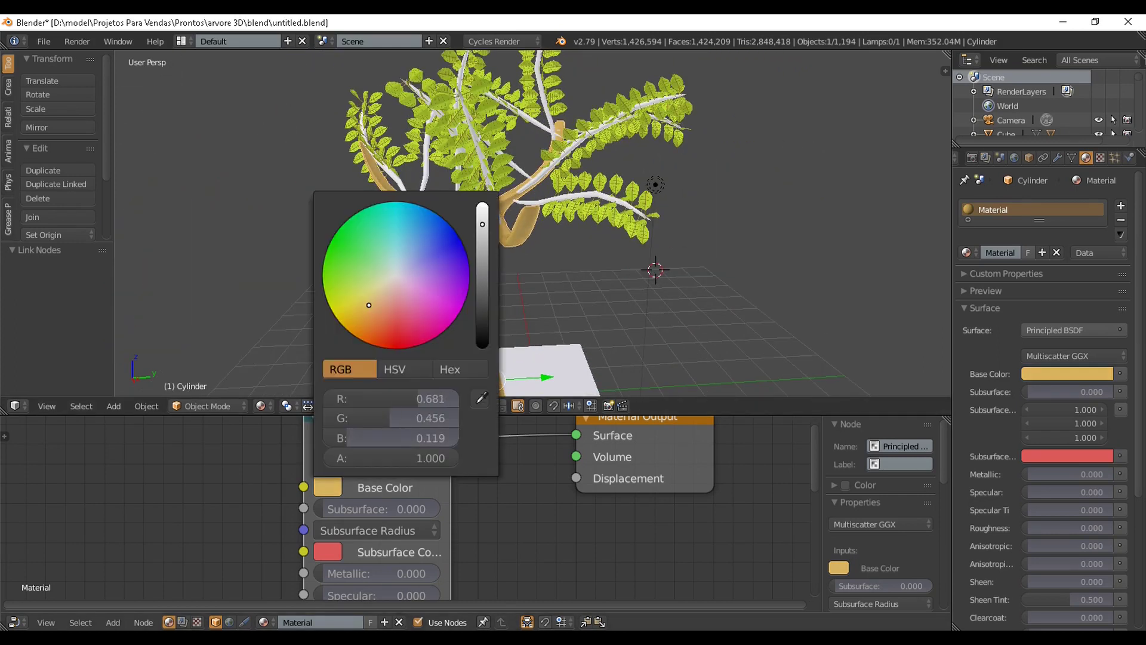
scroll(396, 274, "down", 1)
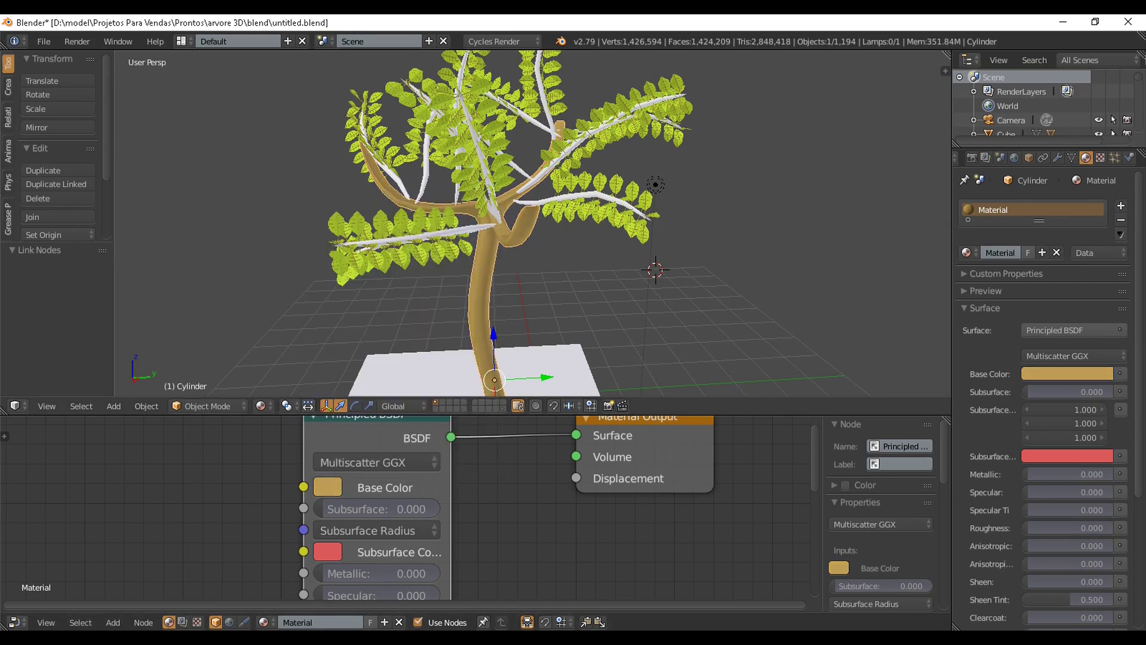
Select the white branch growing sideways from the trunk fork and expand its Bevel and Subdivision Surface modifier settings.
scroll(508, 223, "down", 2)
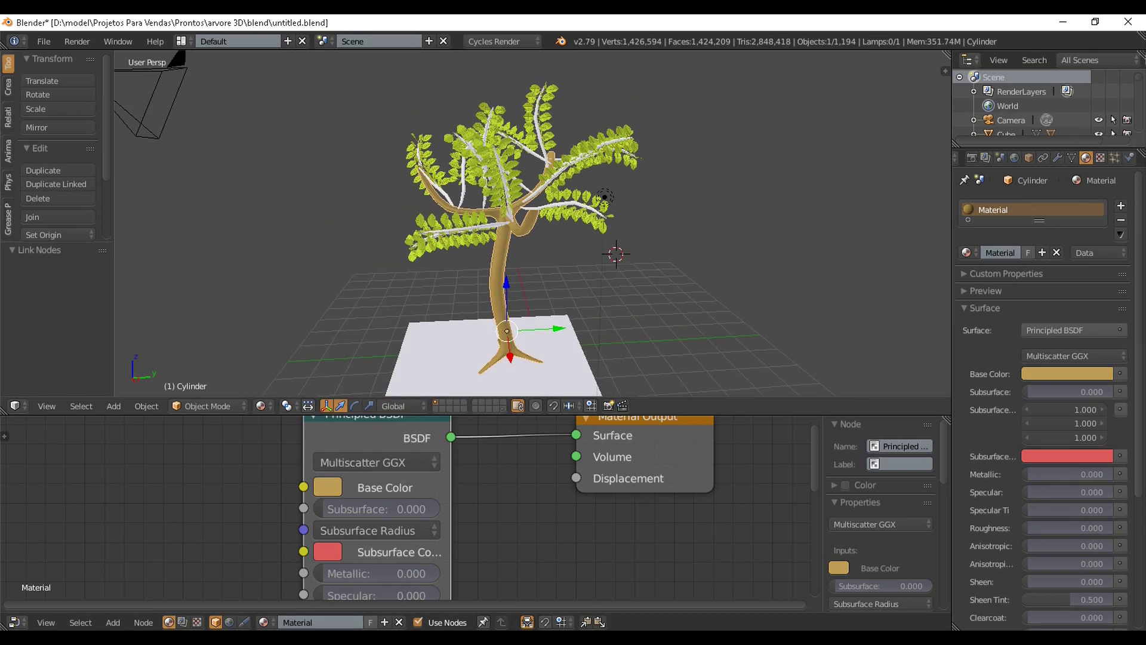
scroll(507, 224, "up", 6)
middle_click_drag(538, 238, 442, 215)
scroll(716, 192, "up", 4)
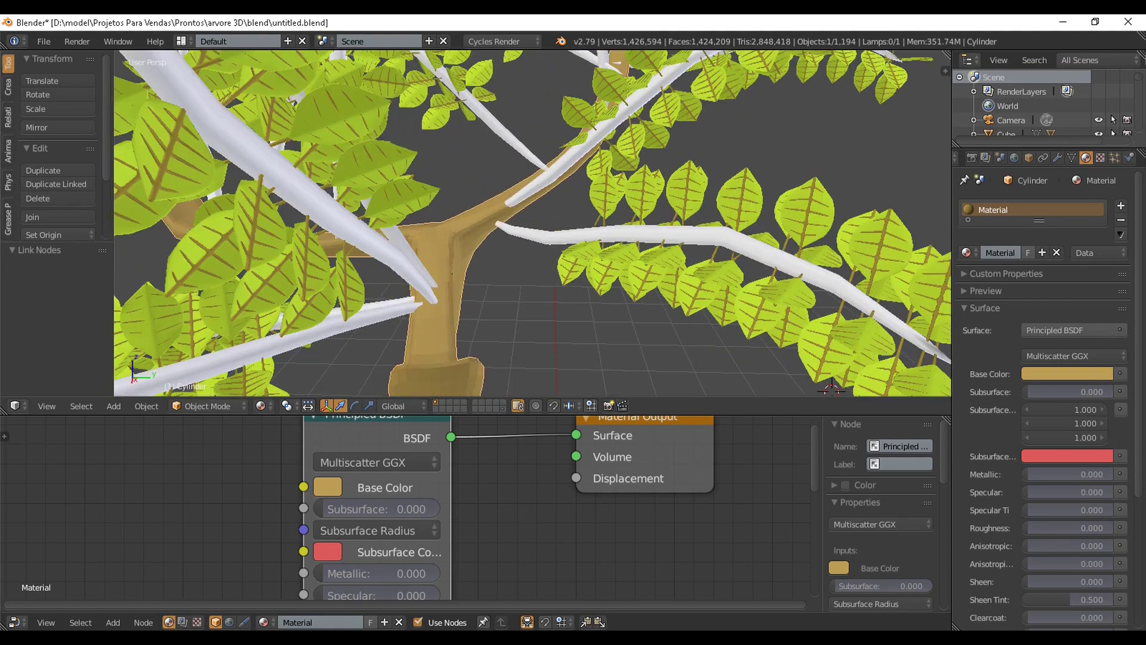
right_click(633, 234)
scroll(633, 234, "down", 2)
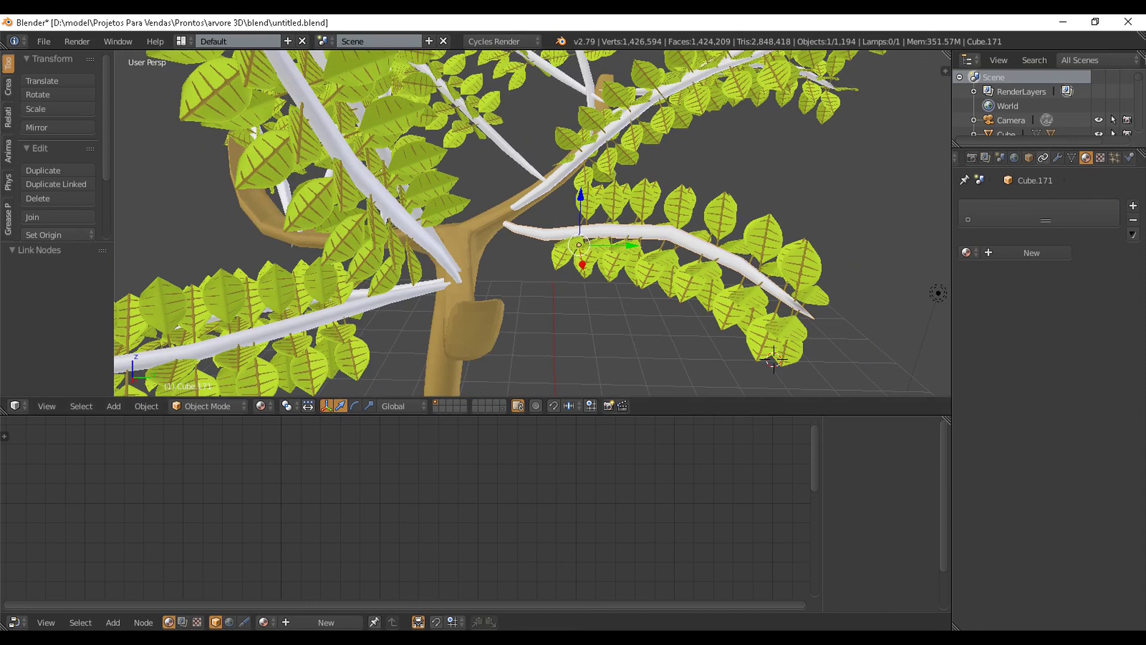
left_click(1057, 157)
left_click(968, 227)
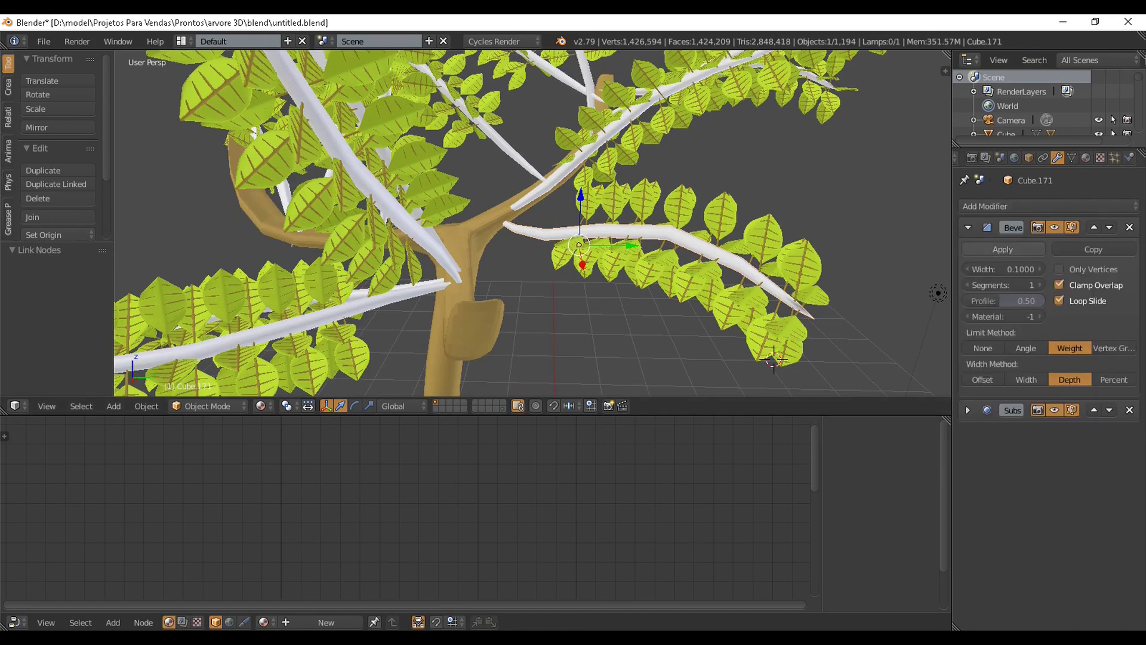
left_click(968, 410)
scroll(717, 239, "down", 1)
scroll(532, 224, "down", 3)
scroll(532, 223, "up", 3)
Give the selected side branch a new material with its Diffuse Color set to a darkened golden brown.
left_click(326, 623)
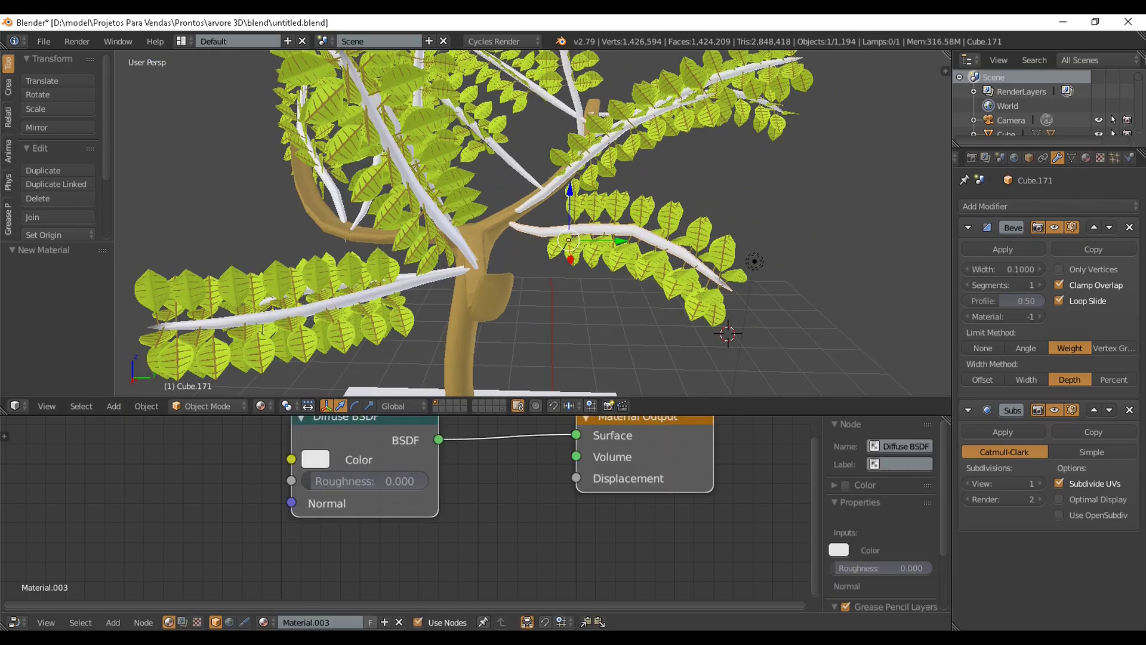
left_click(298, 515)
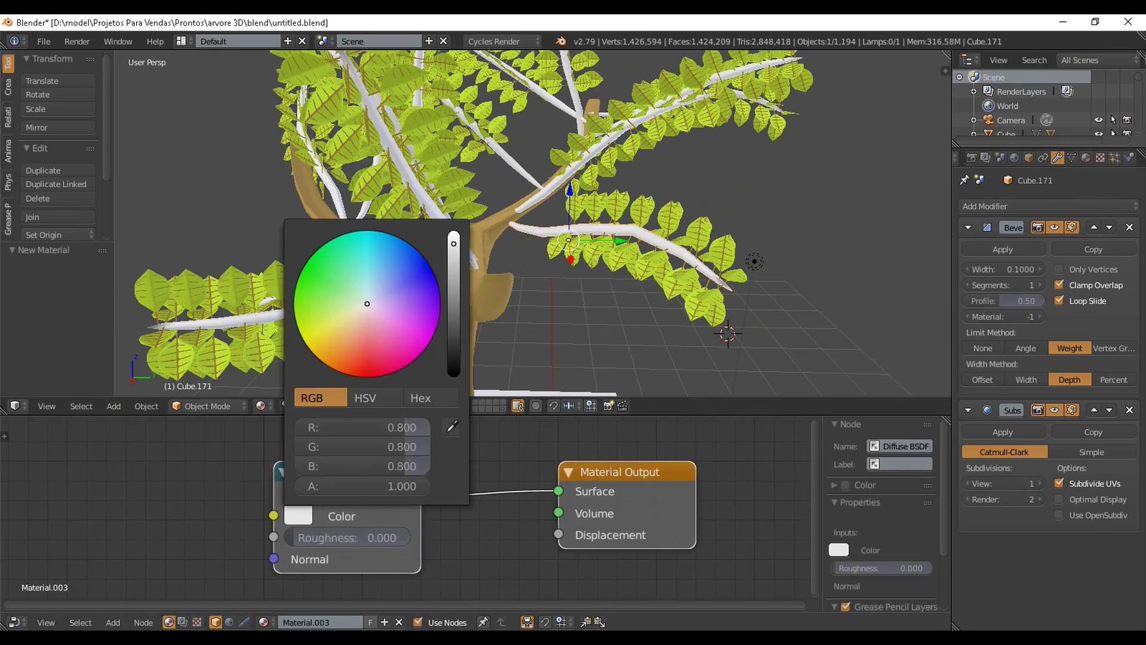
left_click_drag(368, 304, 339, 338)
left_click_drag(454, 243, 454, 268)
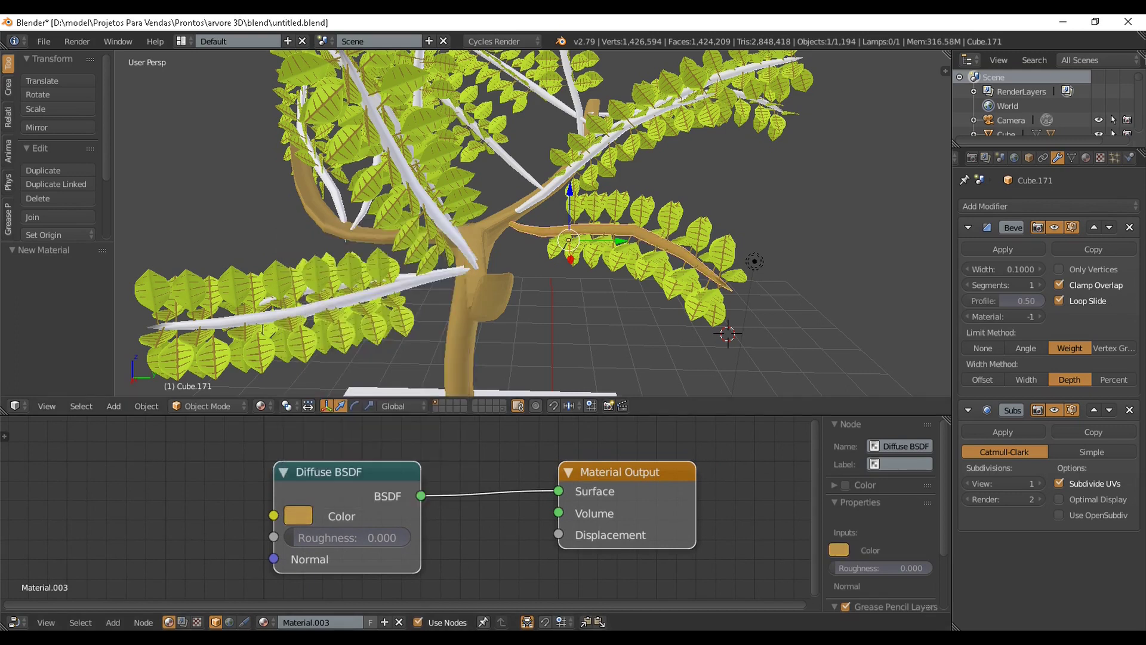
Add a new material to the white branch along the limb above it, with a golden-brown Diffuse Color.
right_click(555, 182)
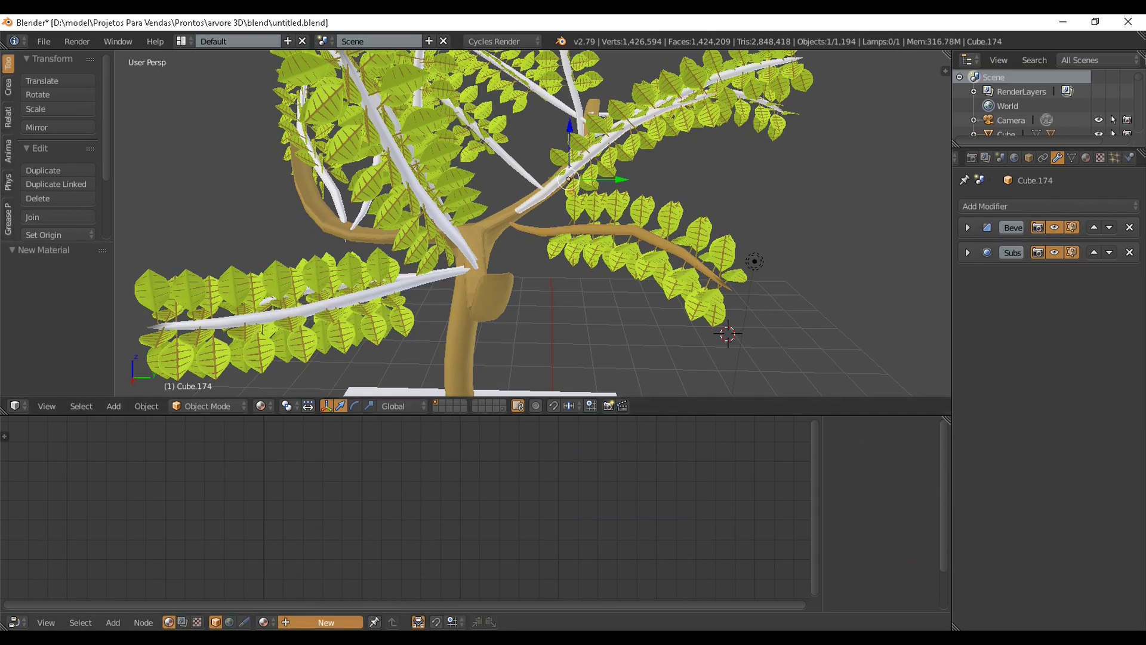
left_click(325, 622)
left_click(298, 514)
left_click_drag(367, 304, 337, 332)
left_click_drag(454, 243, 454, 269)
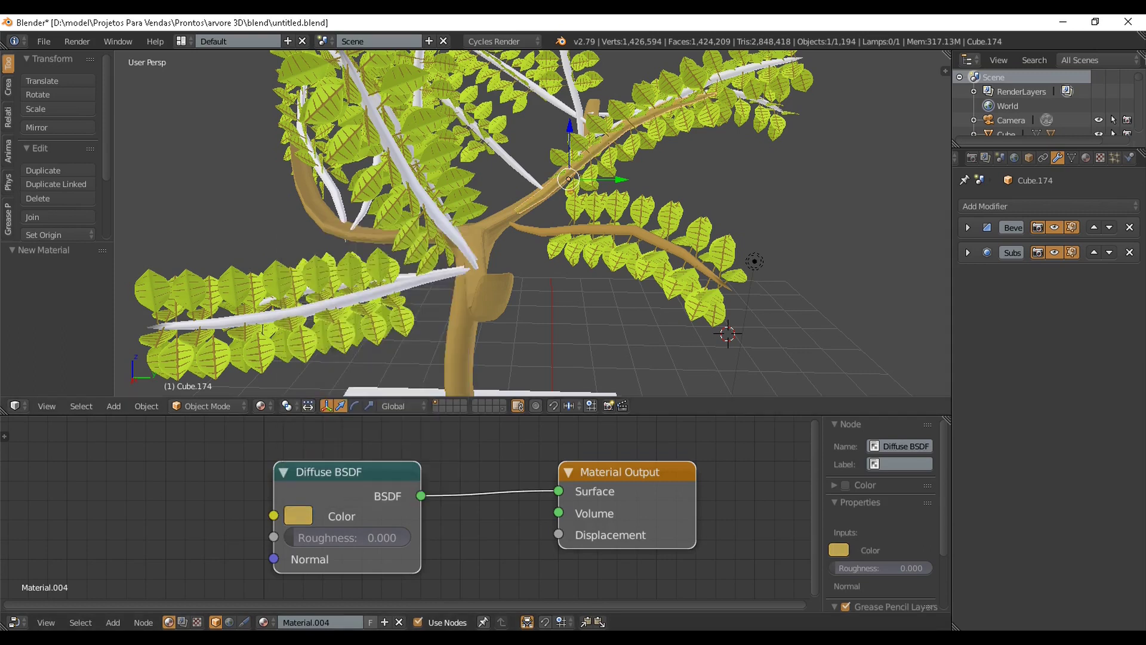
Create a material for the upright white branch in front of the fork, with Diffuse Color R 0.800, G 0.538, B 0.202, darkened to brown.
scroll(533, 239, "down", 3)
scroll(533, 238, "up", 2)
middle_click_drag(513, 239, 573, 212)
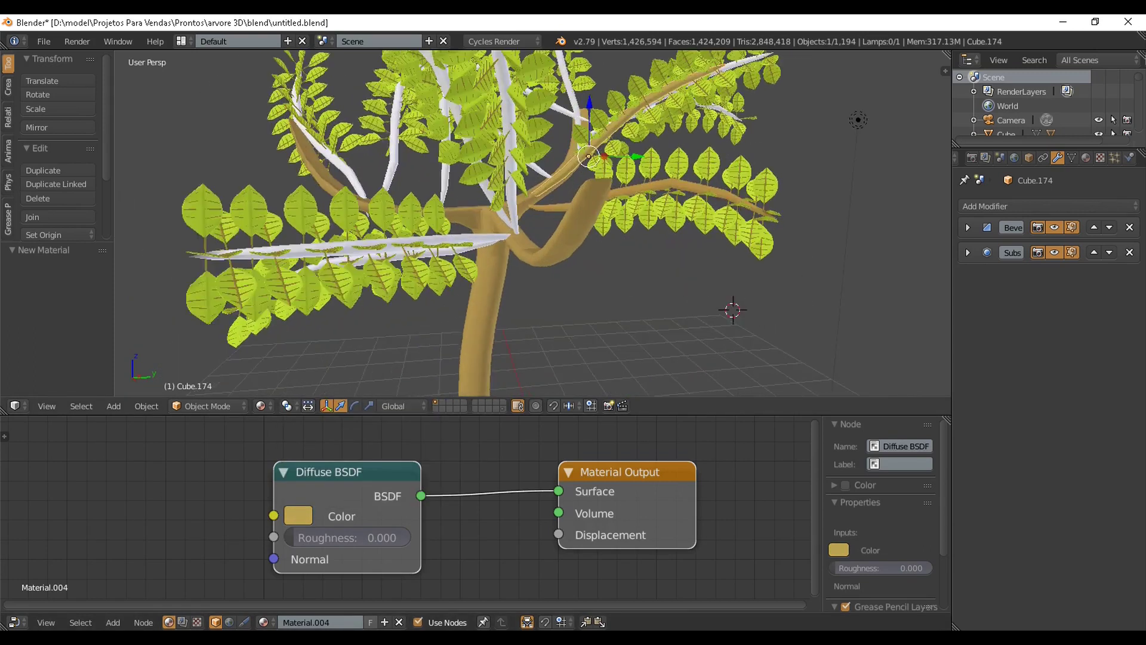
scroll(533, 223, "up", 2)
right_click(505, 194)
left_click(326, 622)
left_click(299, 515)
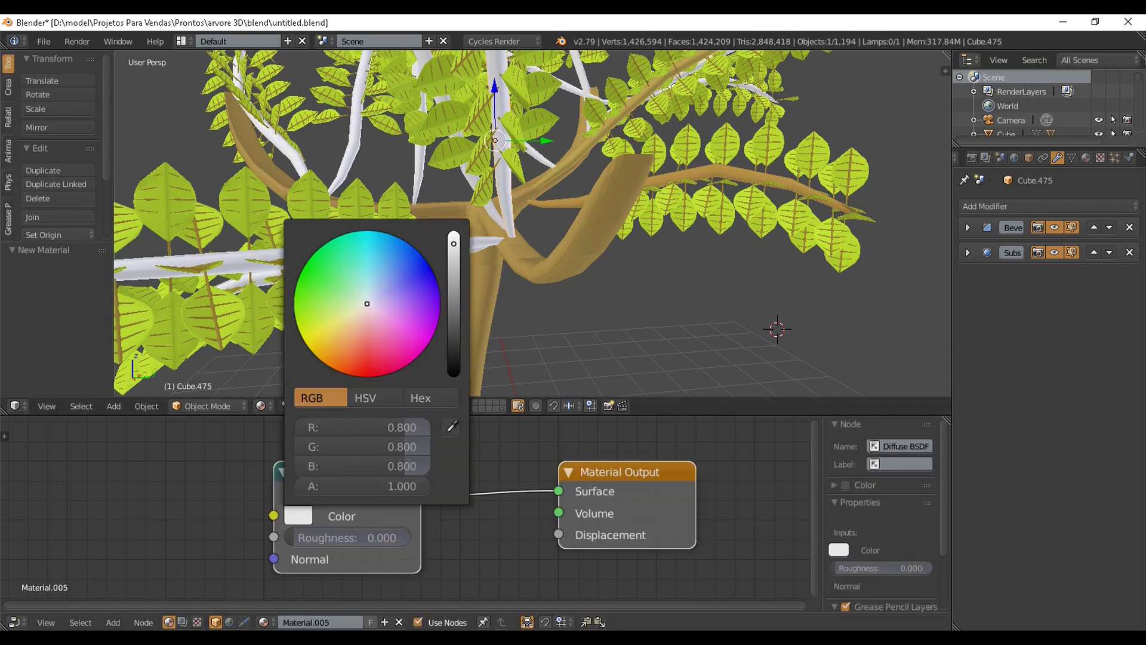
left_click_drag(338, 330, 346, 330)
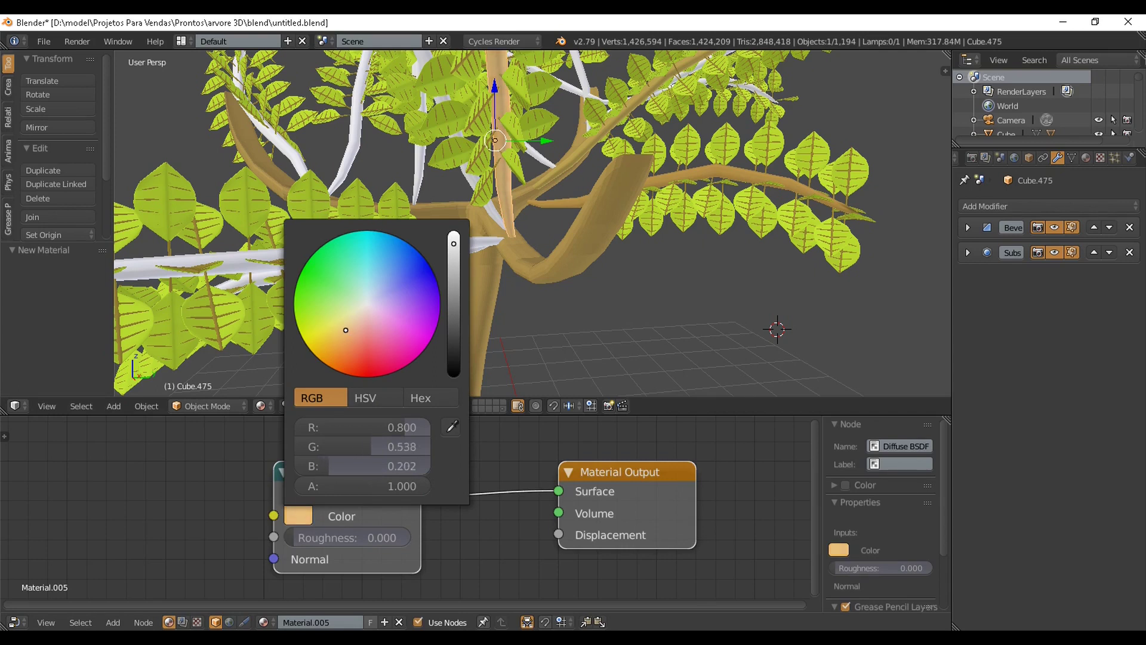
left_click_drag(454, 244, 454, 270)
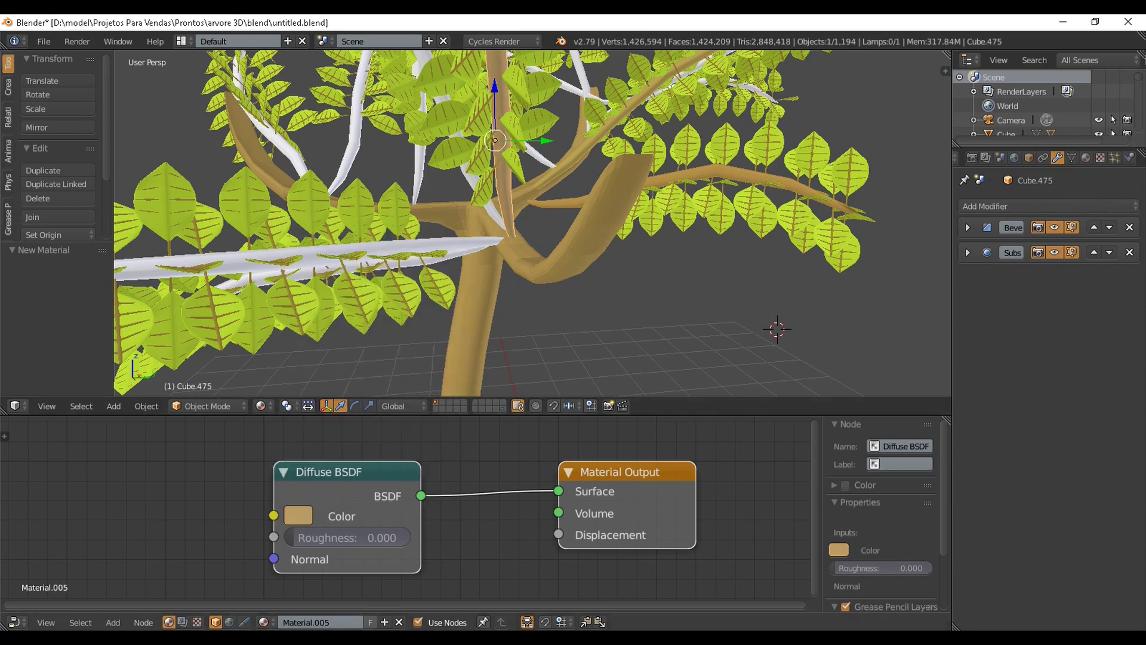
Give the next white branch rising from the fork a new material with Diffuse Color R 0.498, G 0.370, B 0.098.
scroll(533, 223, "down", 2)
scroll(533, 224, "up", 3)
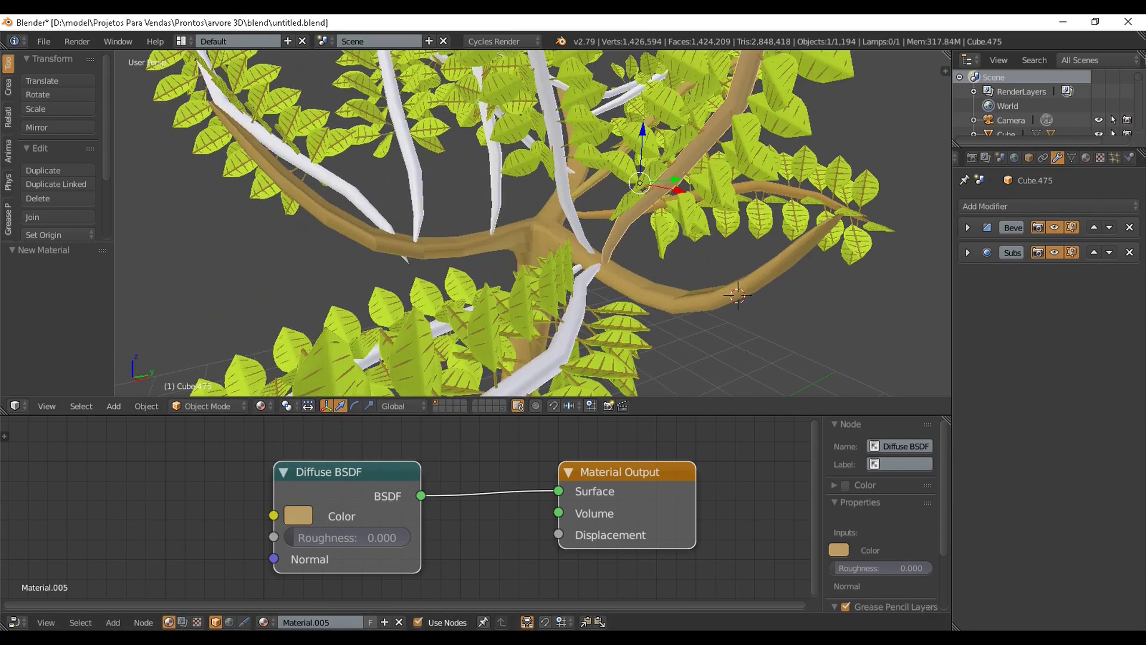
right_click(560, 168)
left_click(326, 622)
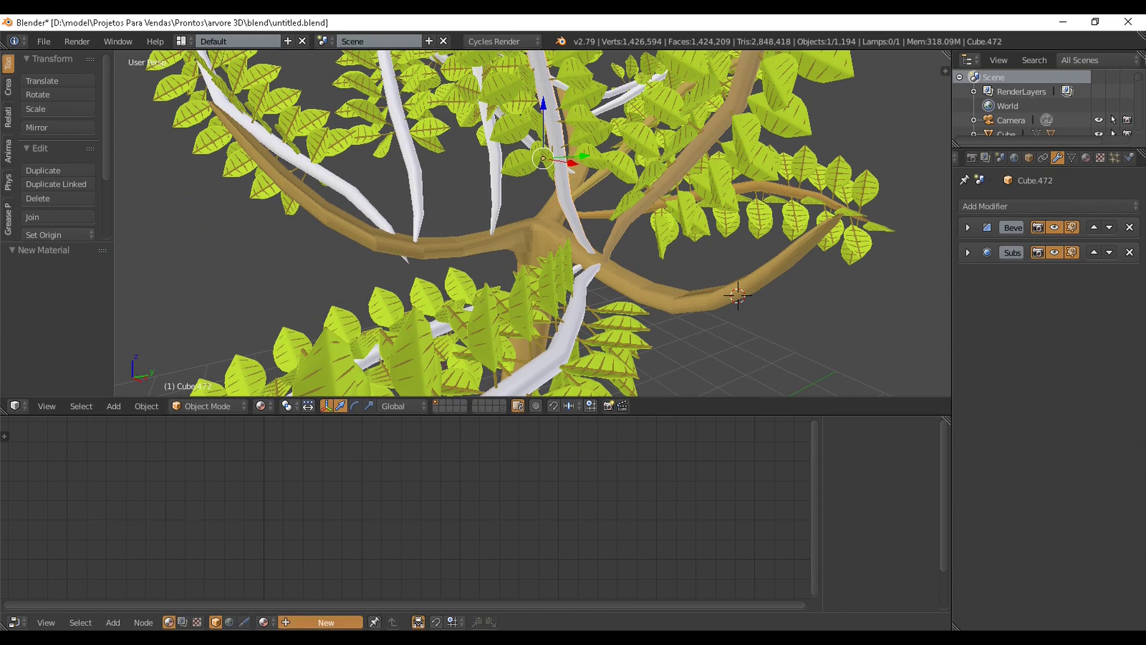
left_click(298, 515)
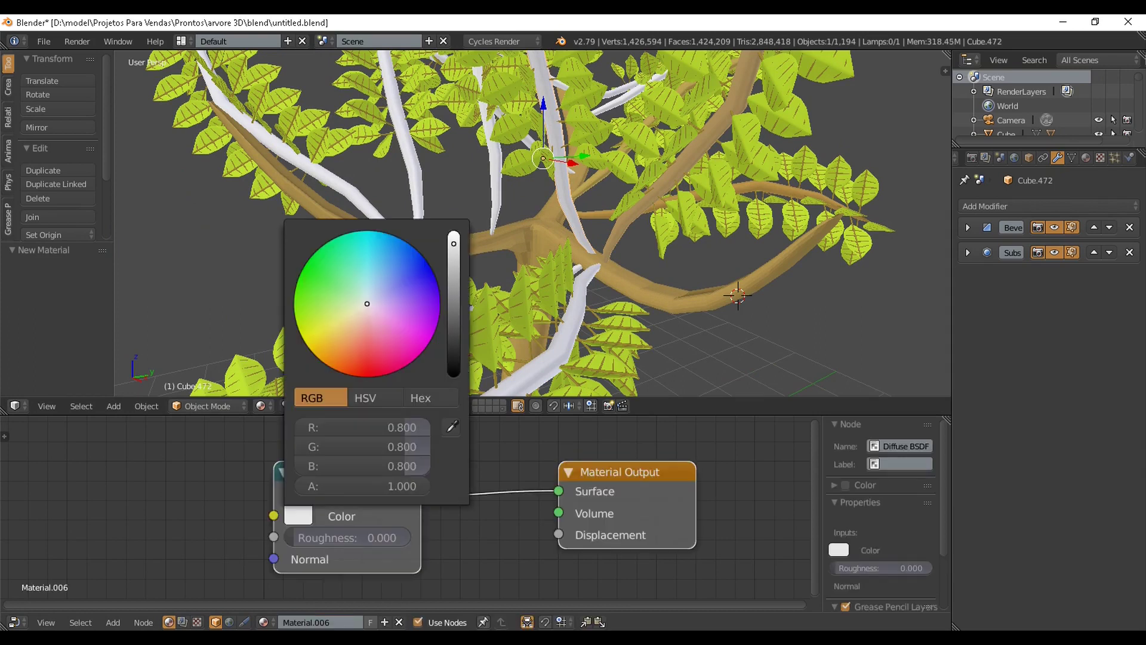
left_click(339, 331)
left_click(453, 271)
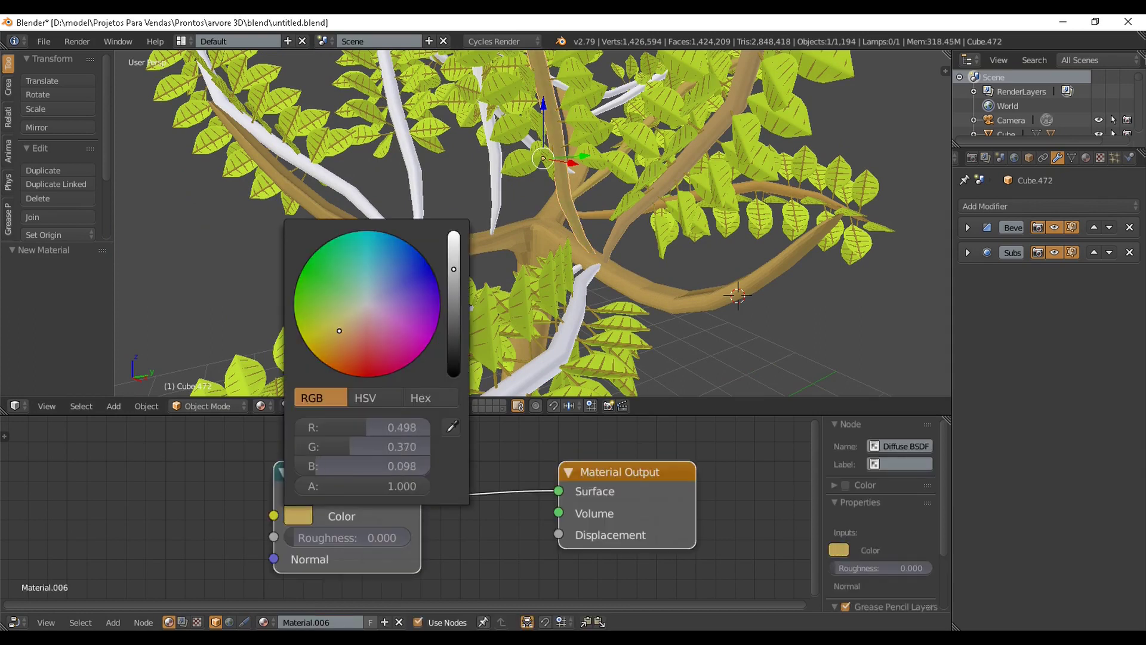
Color the white branch descending in front of the trunk with a new Diffuse material of R 0.800, G 0.497, B 0.174, darkened to brown.
right_click(572, 331)
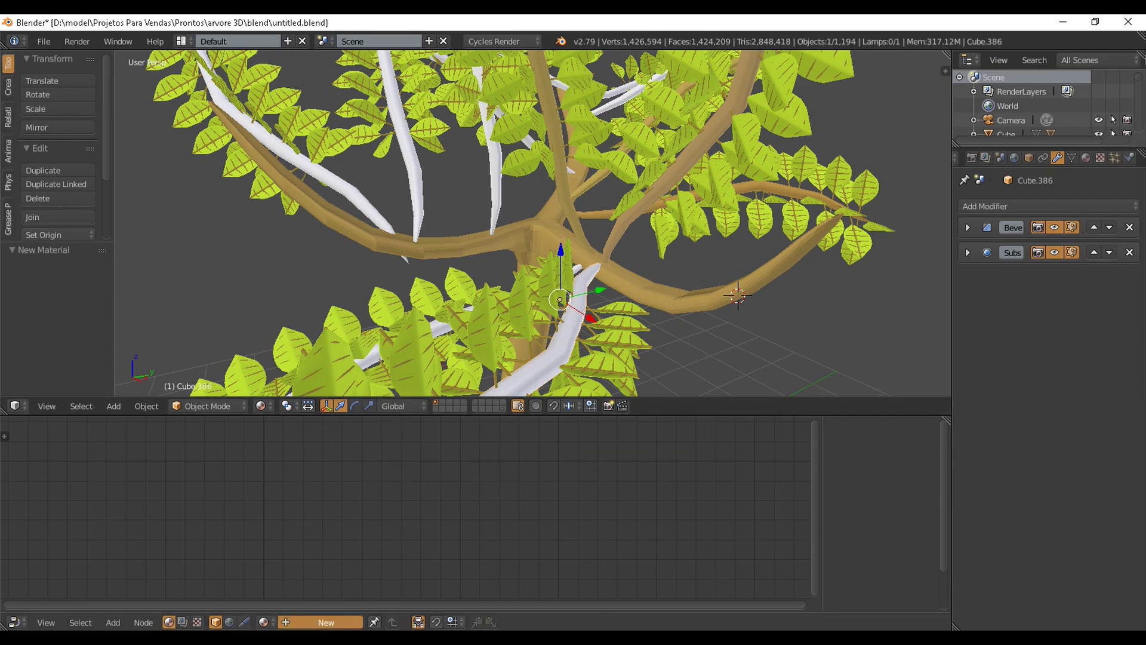
left_click(326, 622)
left_click(297, 515)
left_click(345, 332)
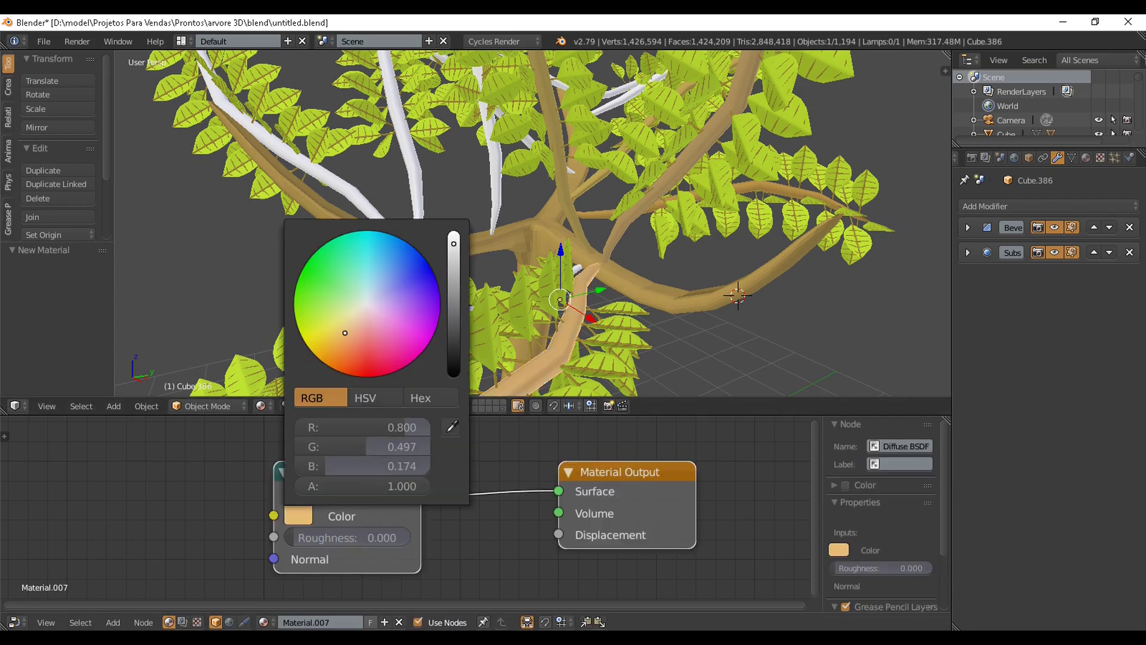
left_click(454, 270)
Add a new material to the remaining white branch below the fork, with Diffuse Color R 0.800, G 0.582, B 0.172, darkened to brown.
scroll(567, 245, "down", 2)
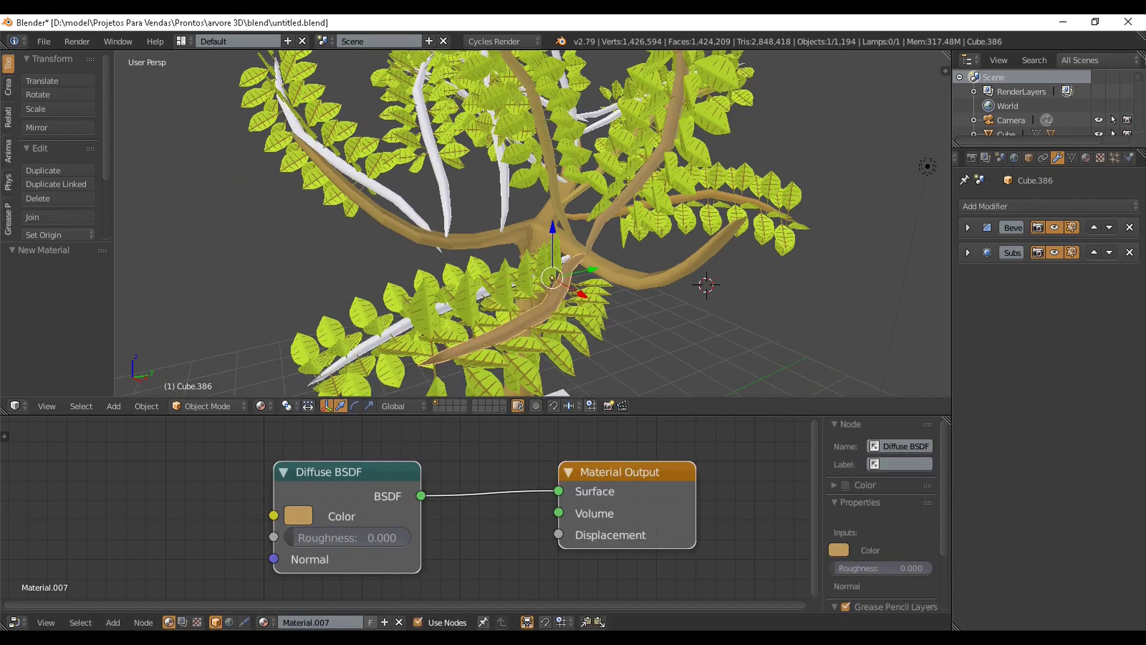
middle_click_drag(568, 245, 627, 246)
scroll(627, 246, "up", 2)
right_click(642, 311)
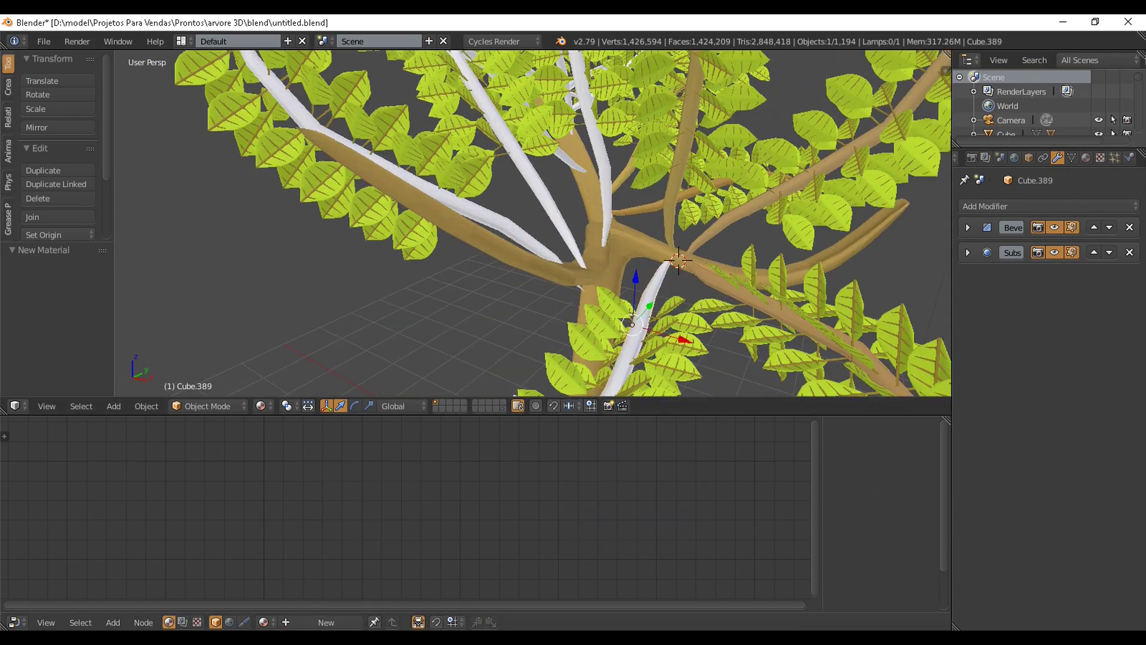
left_click(326, 623)
left_click(298, 515)
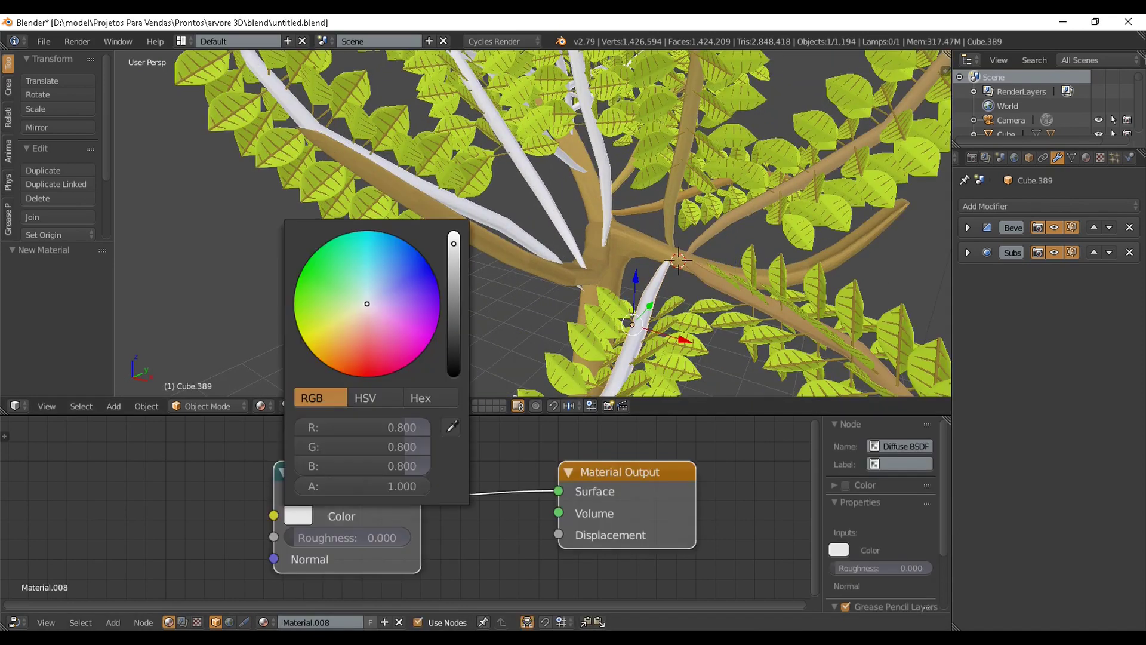
left_click(341, 330)
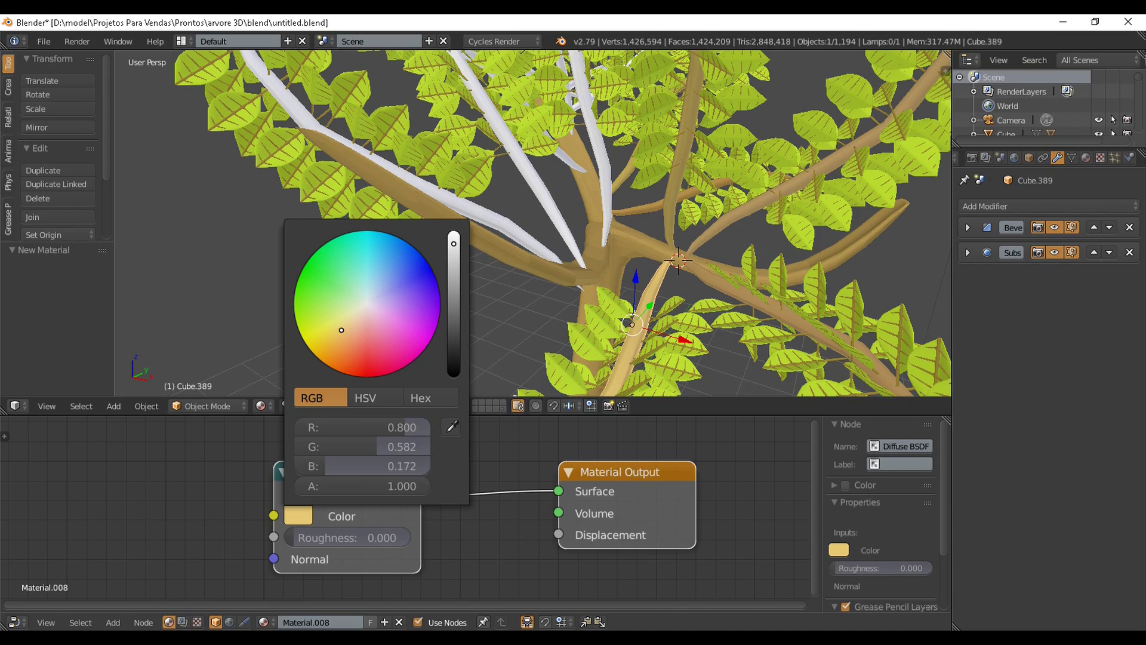
Give the white branch lying along the thick side limb a new material of R 0.800, G 0.571, B 0.118, darkened to brown.
right_click(460, 203)
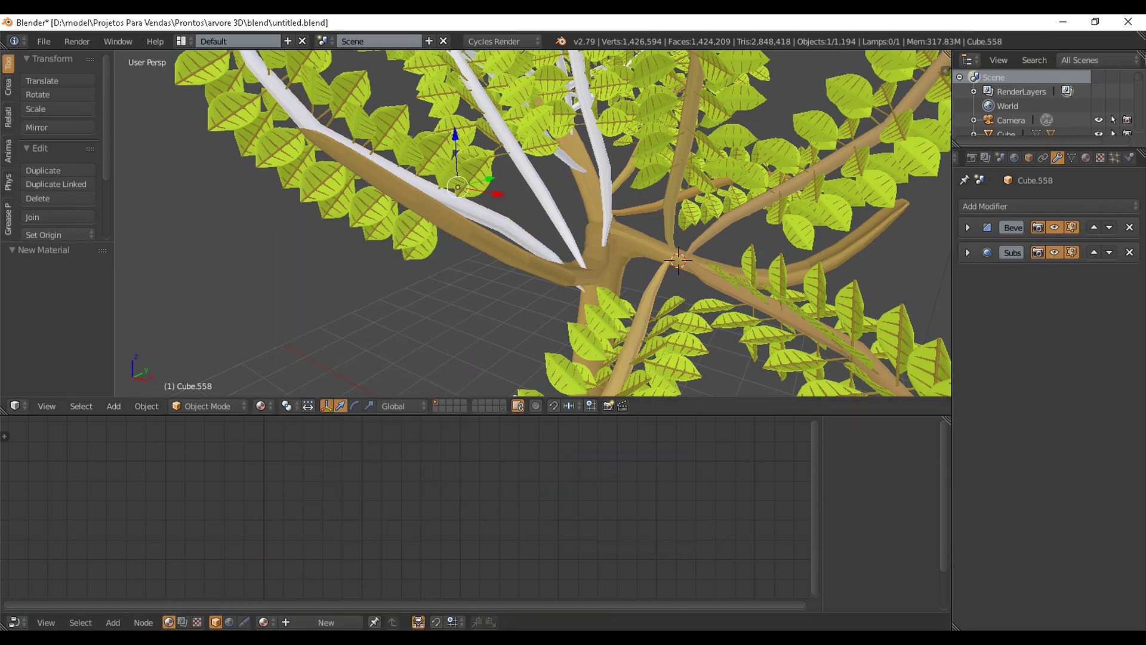
left_click(320, 622)
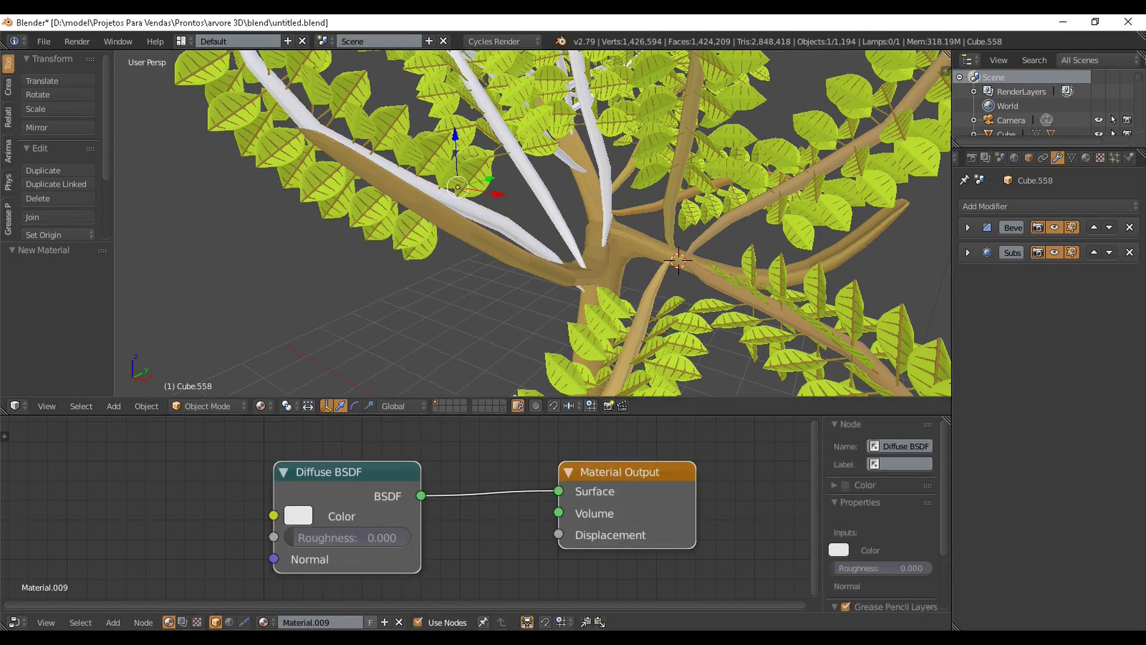
left_click(298, 515)
left_click_drag(368, 303, 336, 333)
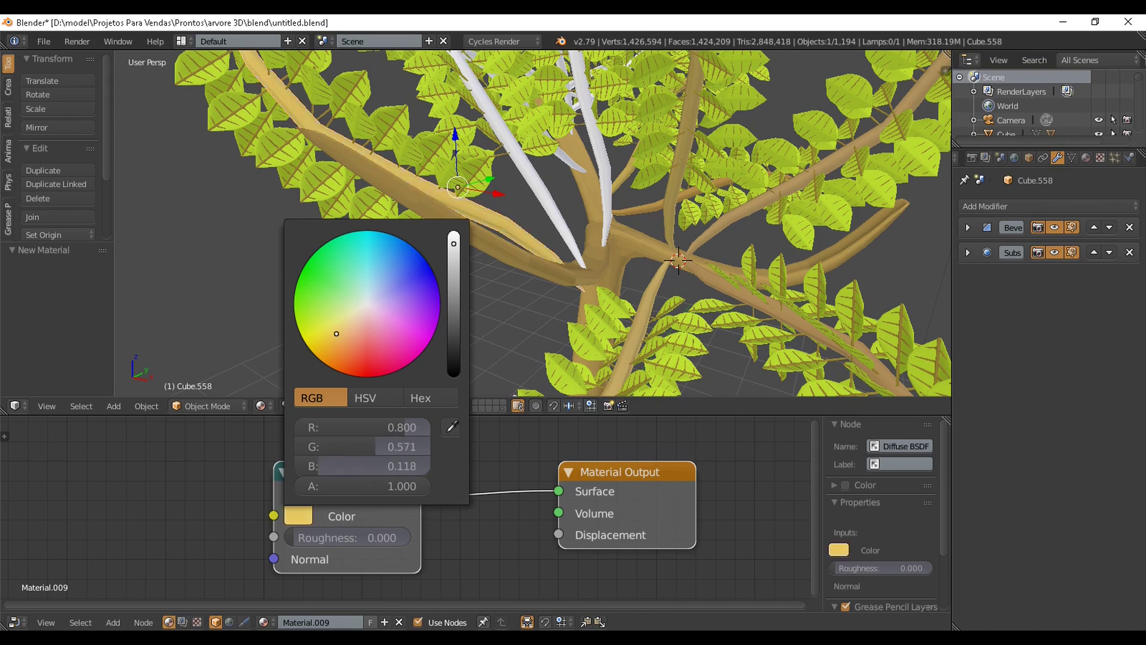
left_click_drag(454, 244, 454, 281)
Color the slanted white branch beside that limb with a new Diffuse material of R 0.800, G 0.445, B 0.122, darkened to brown.
right_click(526, 173)
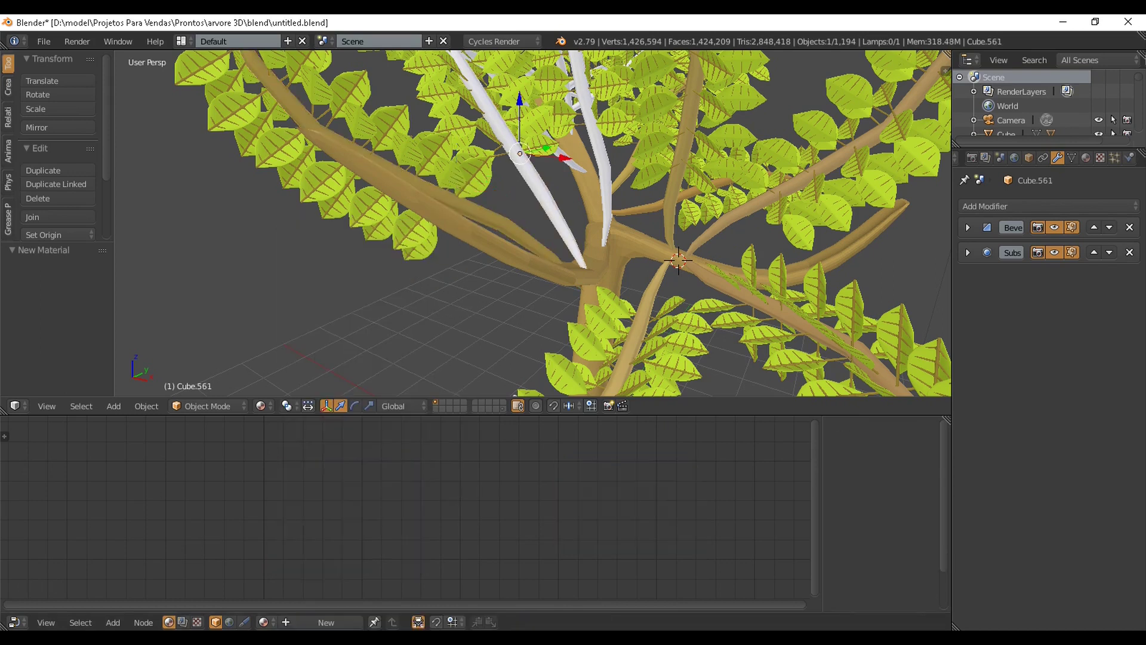
left_click(326, 622)
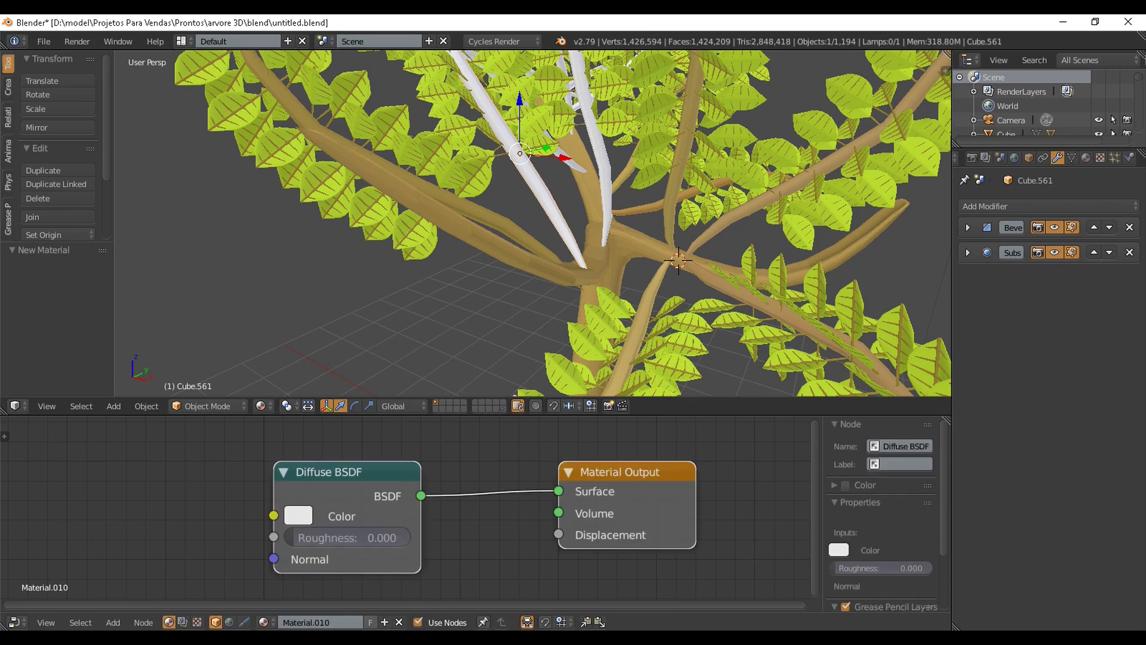
left_click(298, 515)
left_click(343, 338)
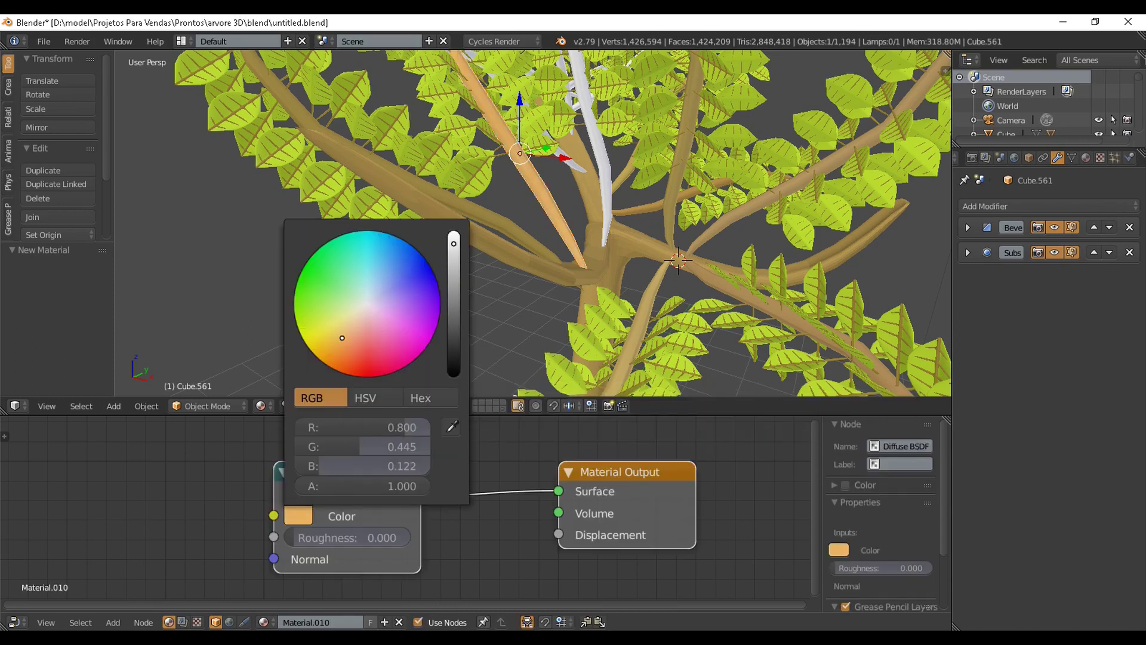
left_click_drag(454, 244, 453, 275)
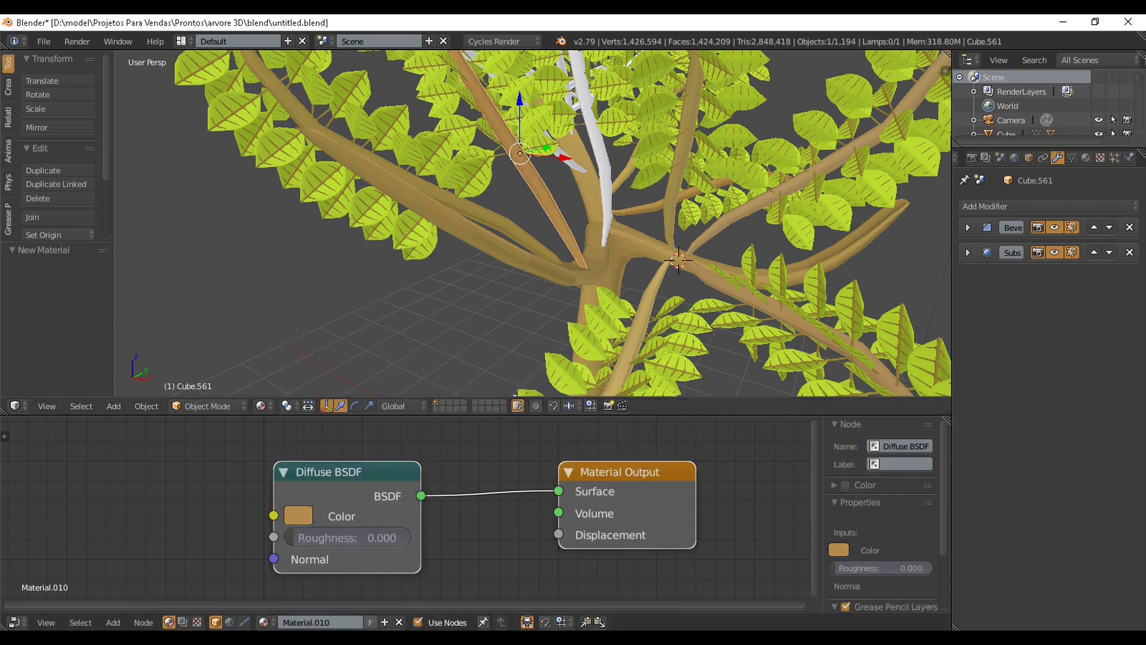
Create a material for the upright white branch directly above the trunk, with Diffuse Color R 0.800, G 0.509, B 0.180, darkened to brown.
right_click(604, 193)
left_click(326, 622)
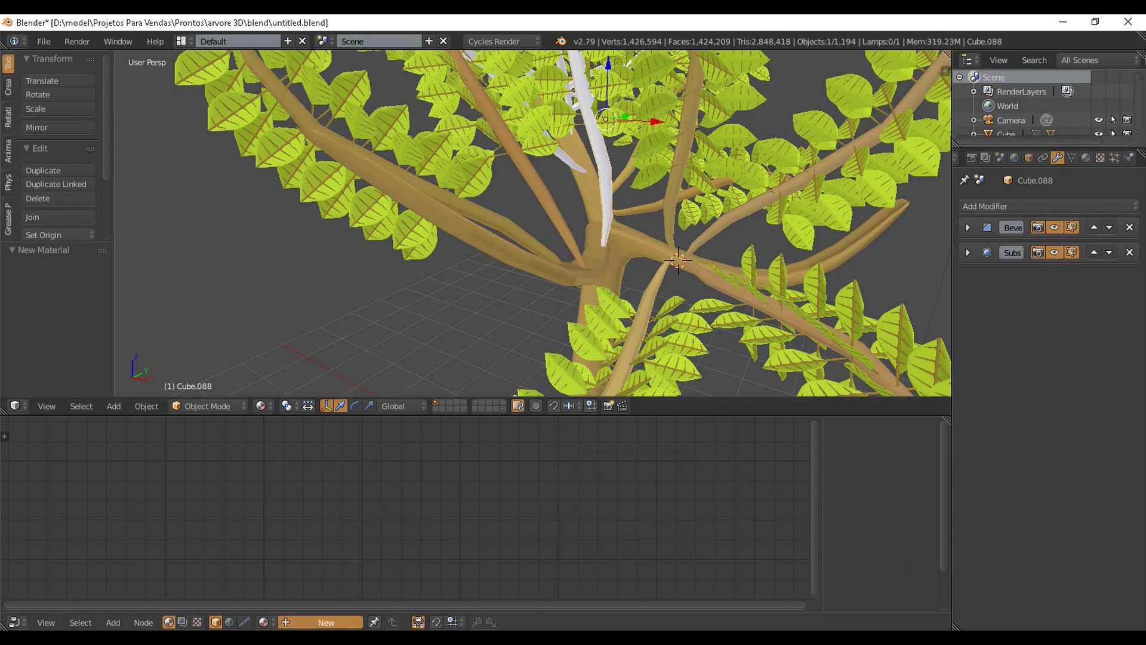
left_click(298, 515)
left_click_drag(367, 303, 345, 332)
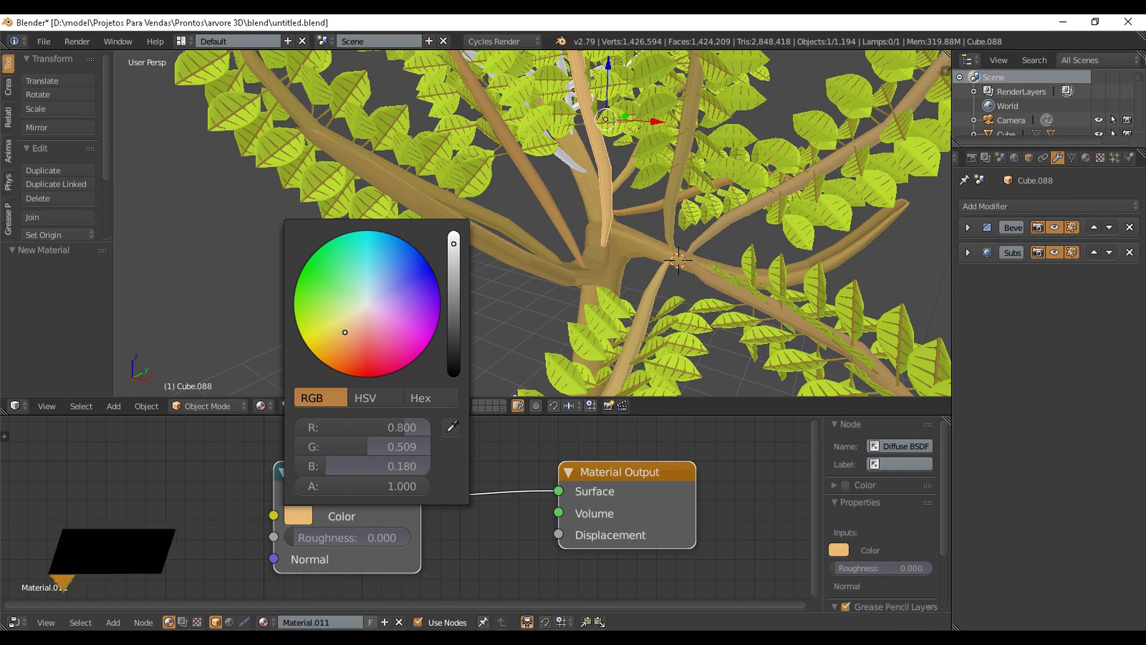
Give the upper of the two white branches near the thick limb's tip a new material of R 0.800, G 0.550, B 0.167, darkened to brown.
scroll(531, 224, "down", 5)
middle_click_drag(532, 224, 426, 245)
scroll(532, 224, "up", 2)
middle_click_drag(532, 224, 507, 215)
scroll(532, 224, "up", 6)
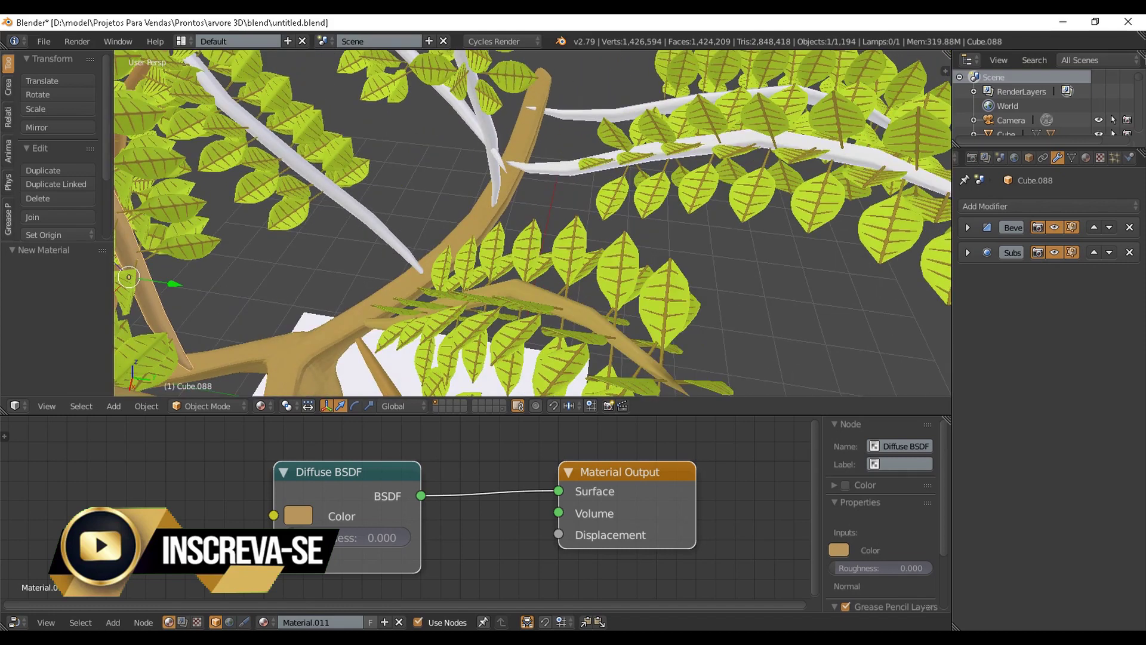
right_click(621, 113)
left_click(321, 622)
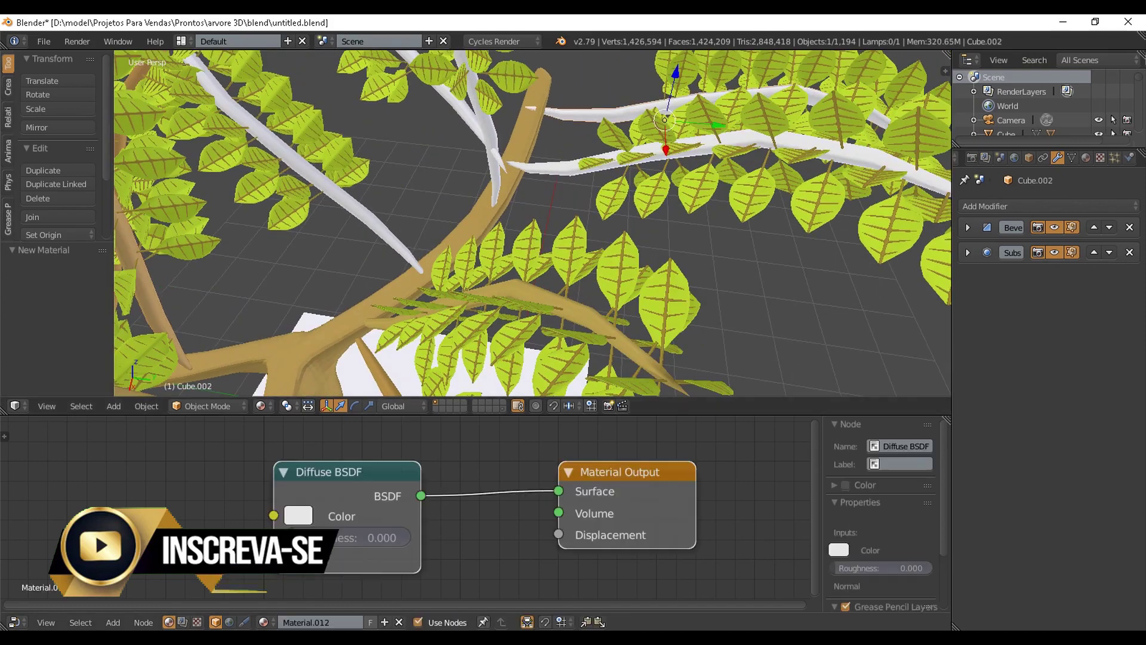
left_click(298, 515)
left_click(342, 331)
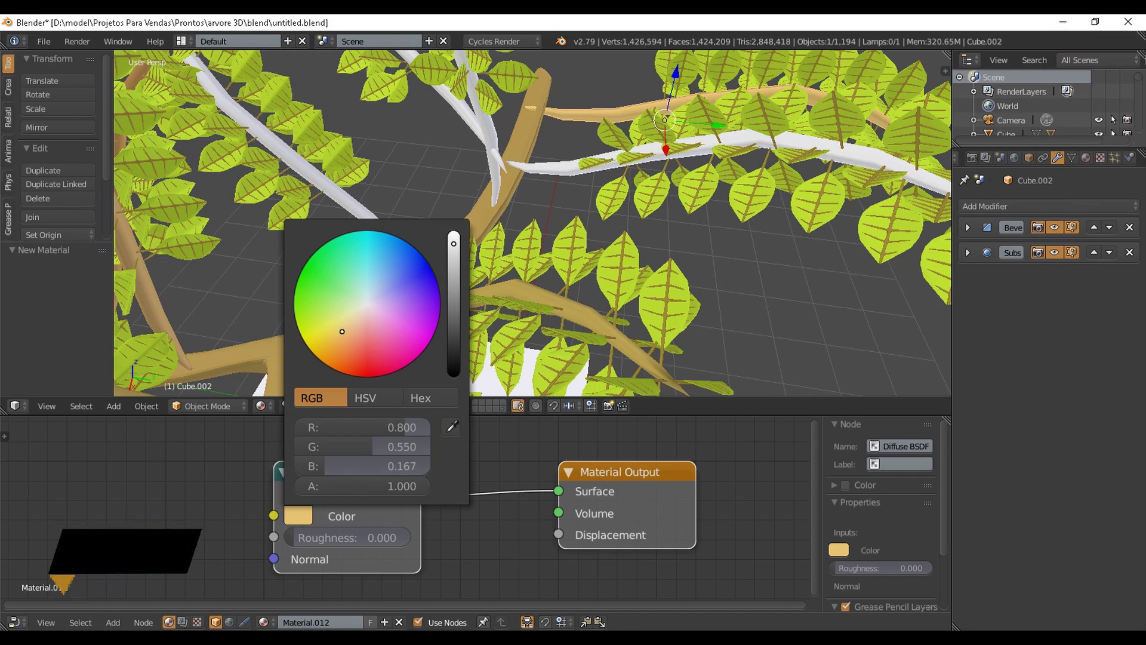
left_click(453, 280)
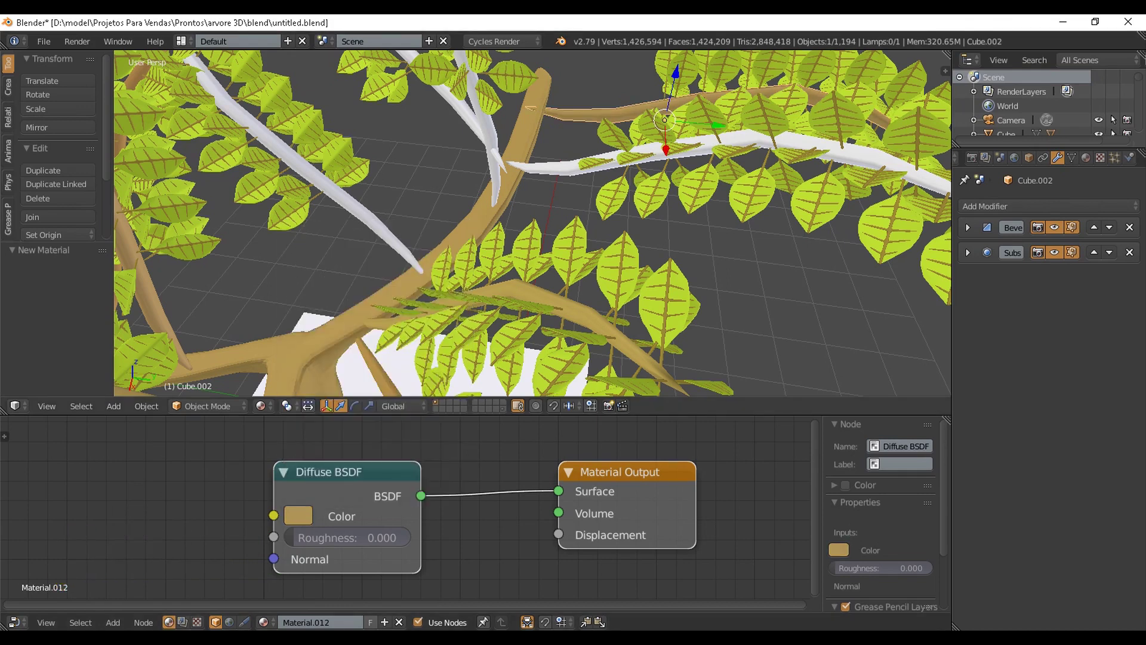
Color the white branch just below it with a new Diffuse material of R 0.800, G 0.523, B 0.134, darkened to brown.
right_click(573, 169)
left_click(326, 622)
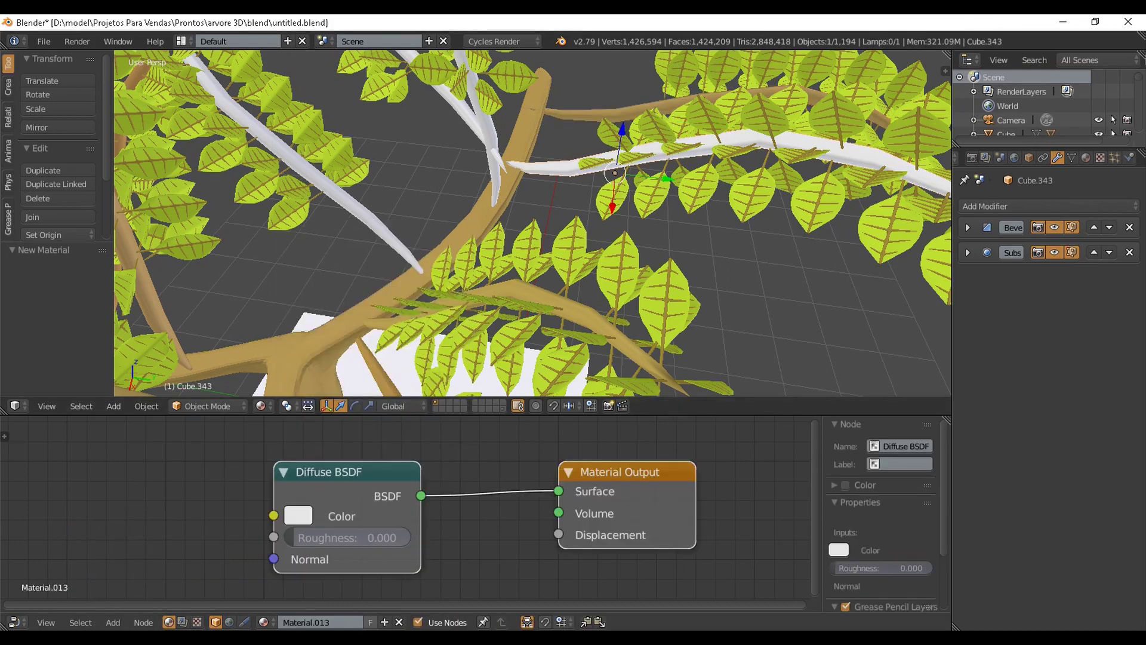
left_click(298, 515)
left_click(342, 334)
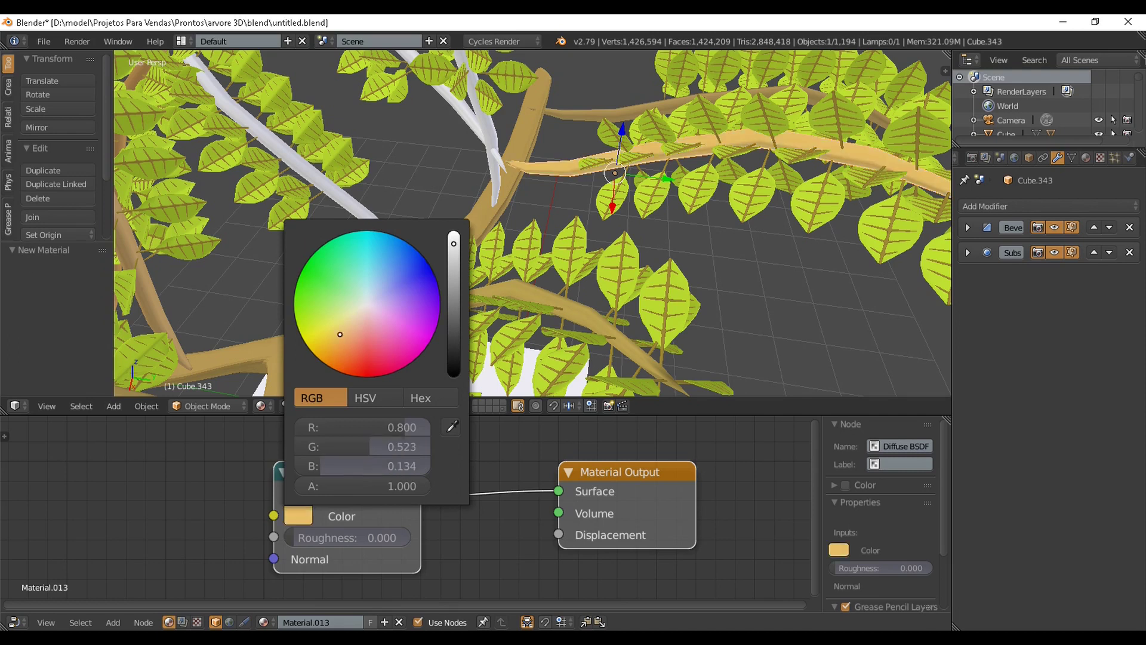
scroll(342, 335, "down", 3)
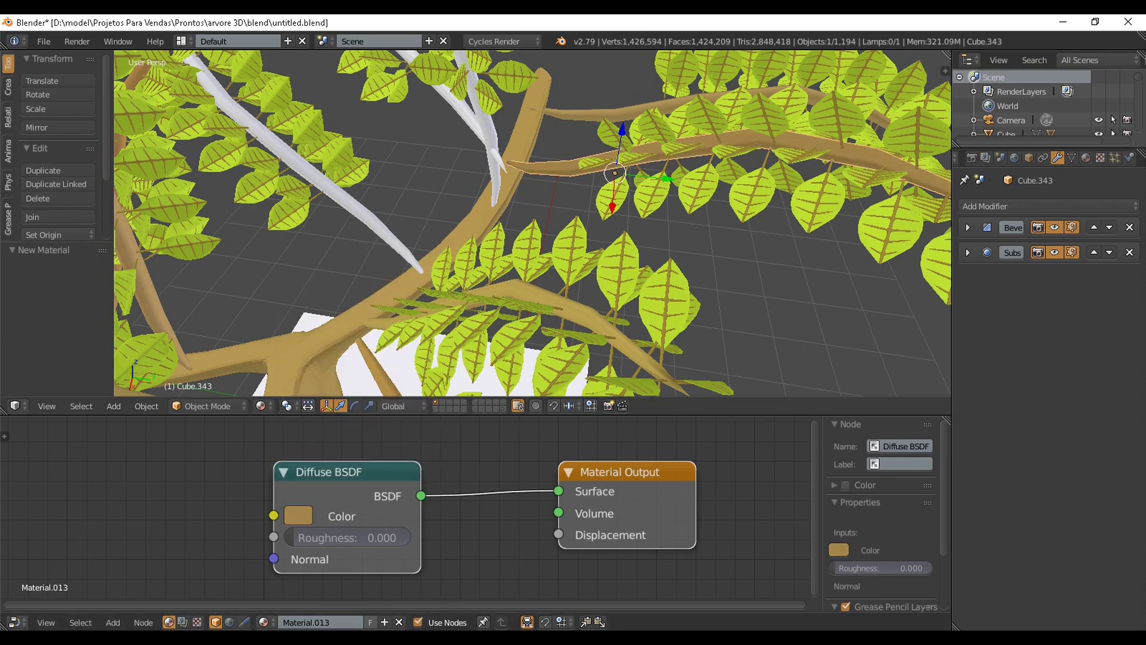
Create a material for the long straight white branch on the limb's opposite side, with Diffuse Color R 0.536, G 0.357, B 0.142.
right_click(334, 190)
left_click(326, 622)
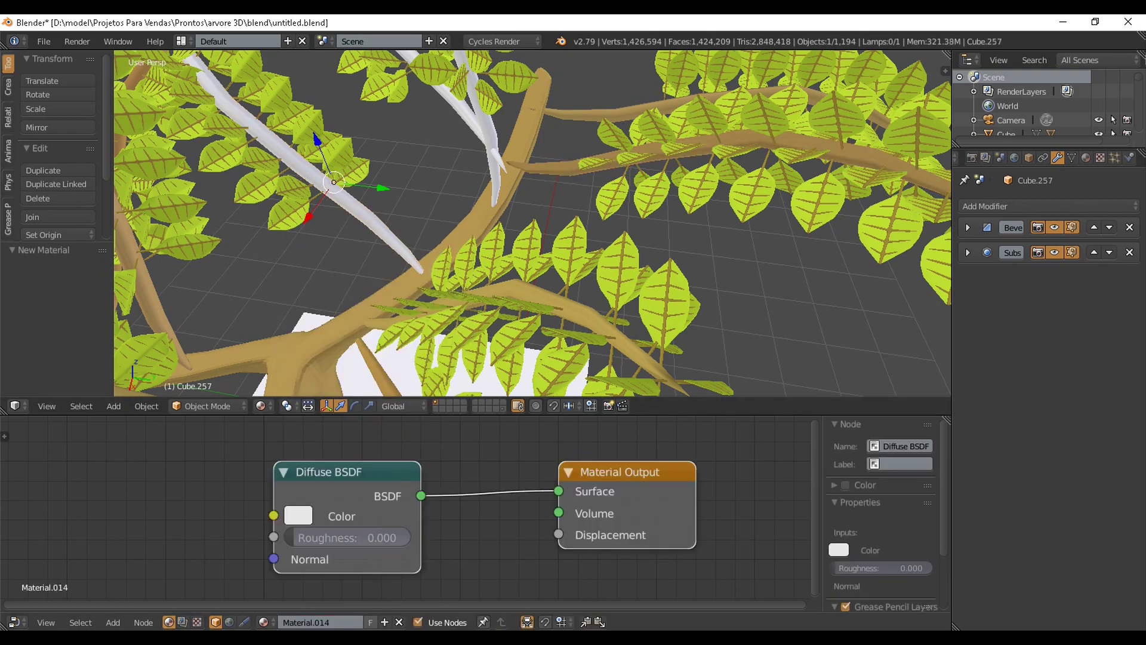
left_click(298, 514)
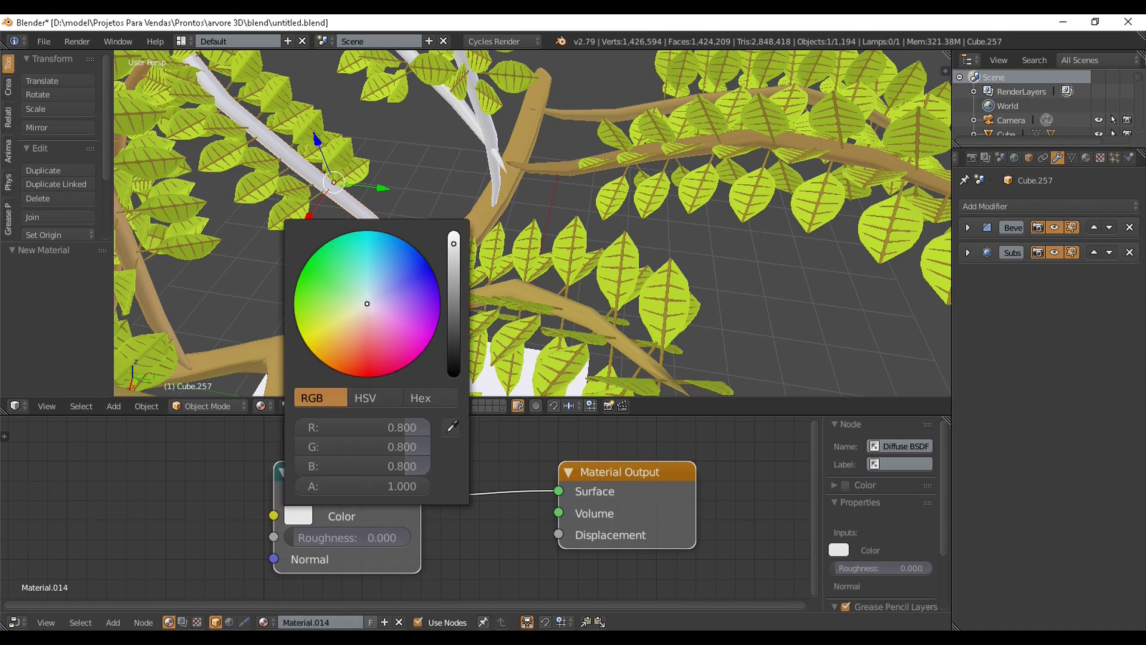
left_click(346, 329)
left_click_drag(454, 244, 454, 265)
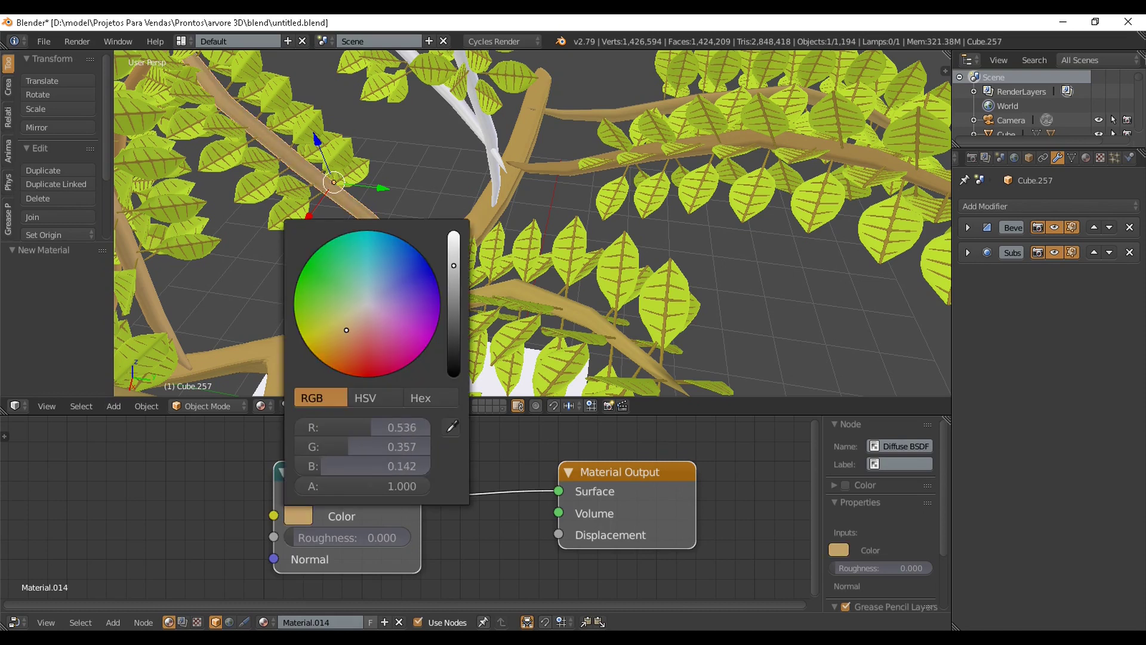
Add a new material to the rear of the two crossing white branches, with Diffuse Color R 0.800, G 0.528, B 0.181, darkened to brown.
right_click(460, 105)
left_click(326, 622)
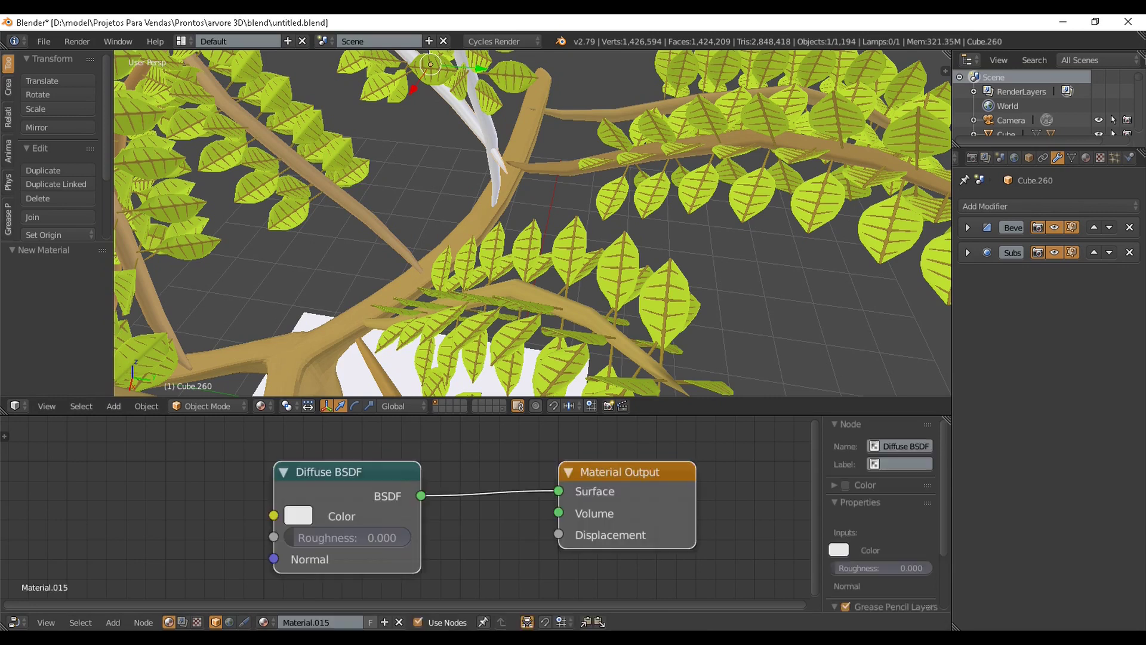
left_click(298, 515)
left_click(344, 331)
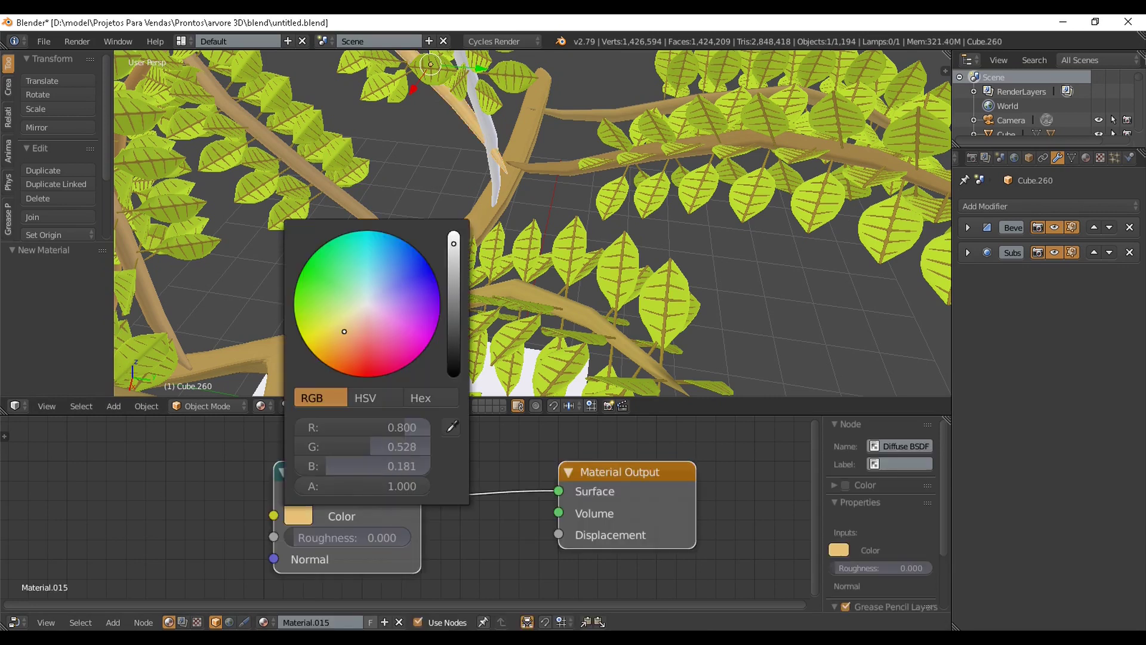
left_click(454, 277)
Give the last white branch at that crossing a new material with Diffuse Color R 0.421, G 0.321, B 0.100.
right_click(492, 164)
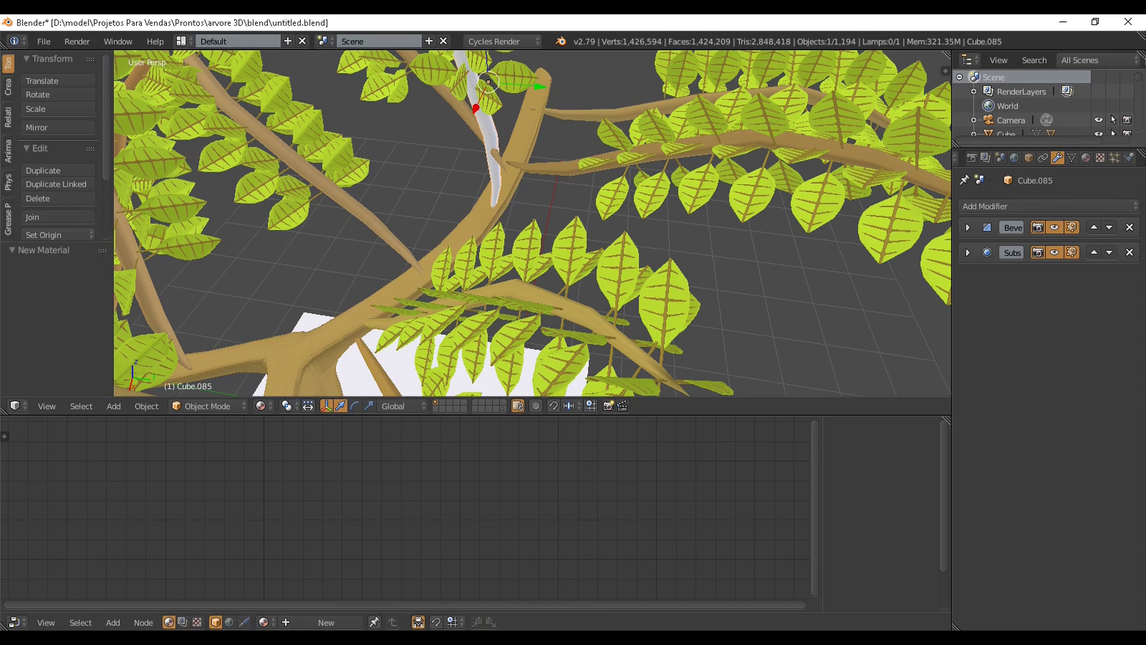
left_click(326, 622)
left_click(297, 515)
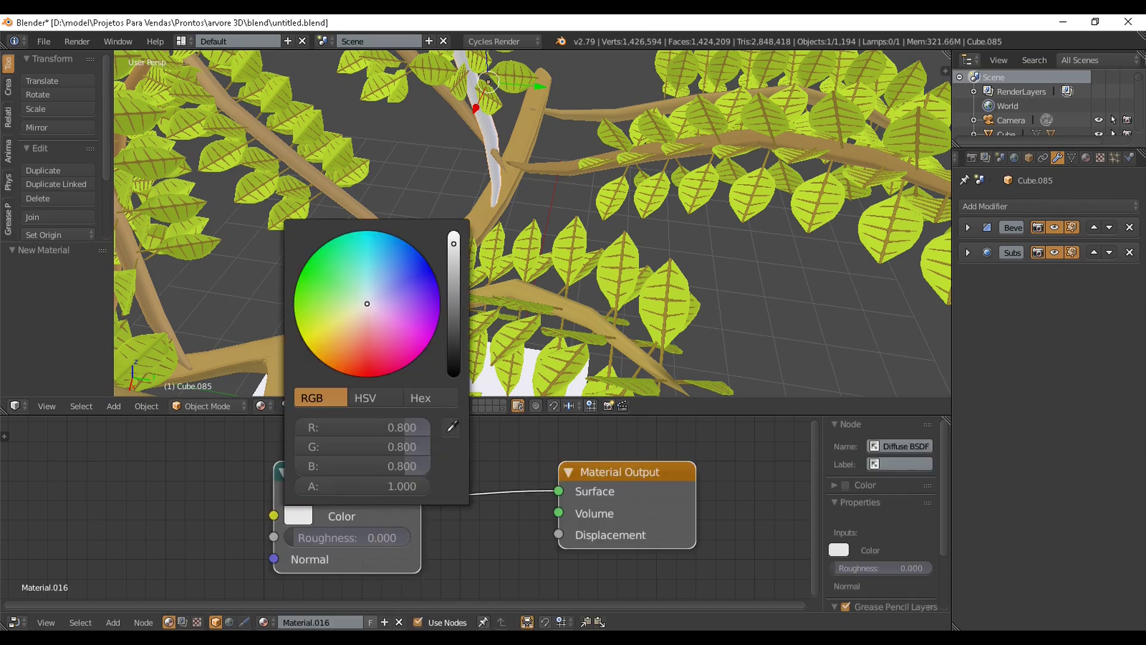
left_click(341, 328)
left_click(454, 274)
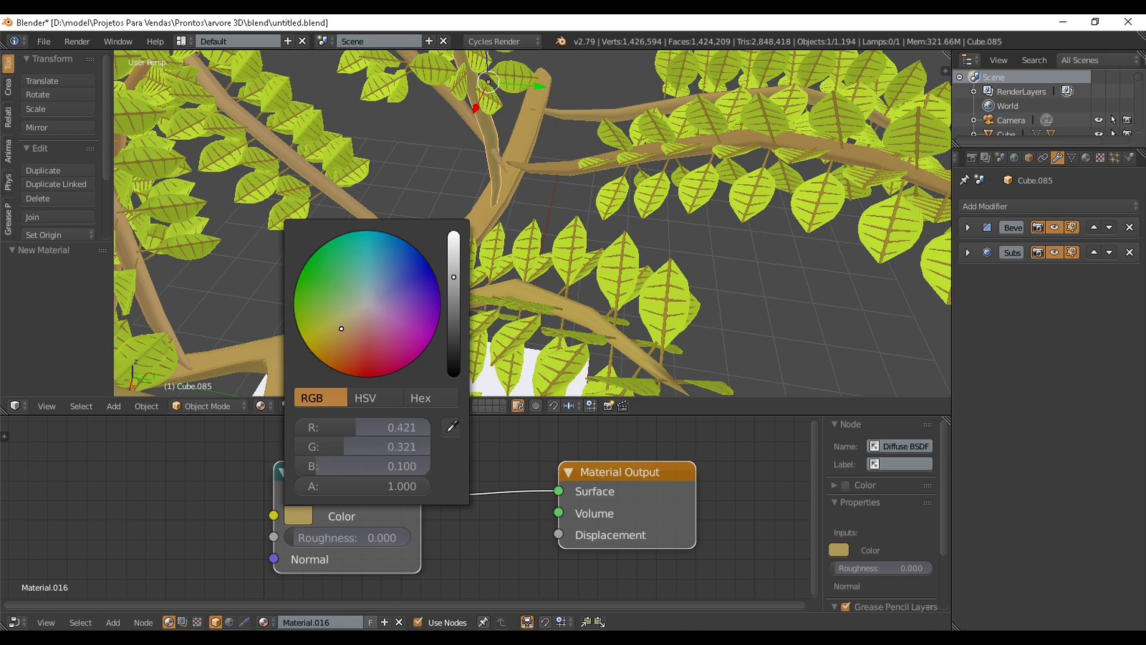
Examine the whole tree from several sides for branches that still lack a brown material.
scroll(532, 222, "down", 8)
middle_click_drag(533, 223, 671, 179)
scroll(665, 182, "up", 3)
middle_click_drag(544, 188, 328, 194)
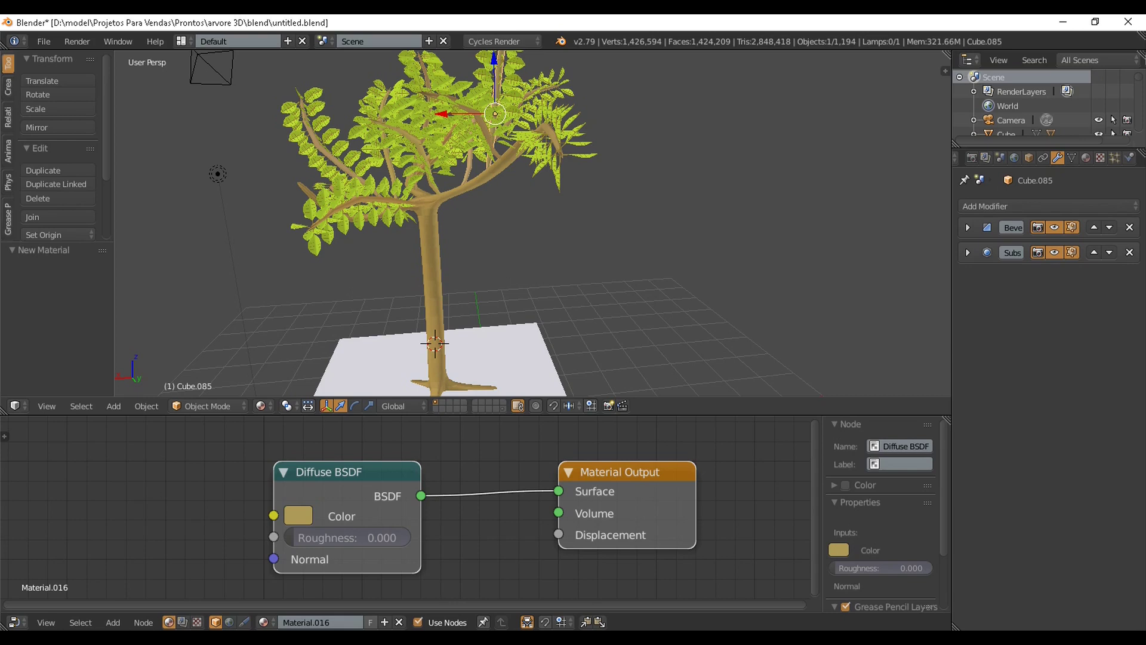
middle_click_drag(477, 238, 597, 179)
scroll(533, 223, "down", 4)
middle_click_drag(532, 227, 501, 254)
scroll(532, 223, "up", 1)
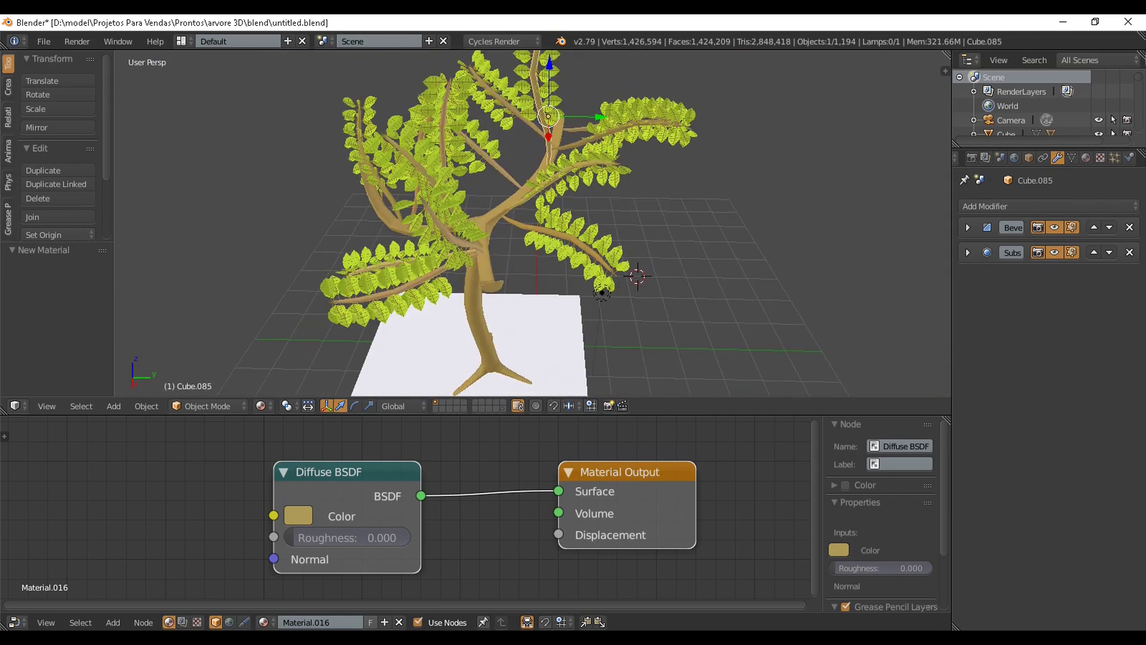